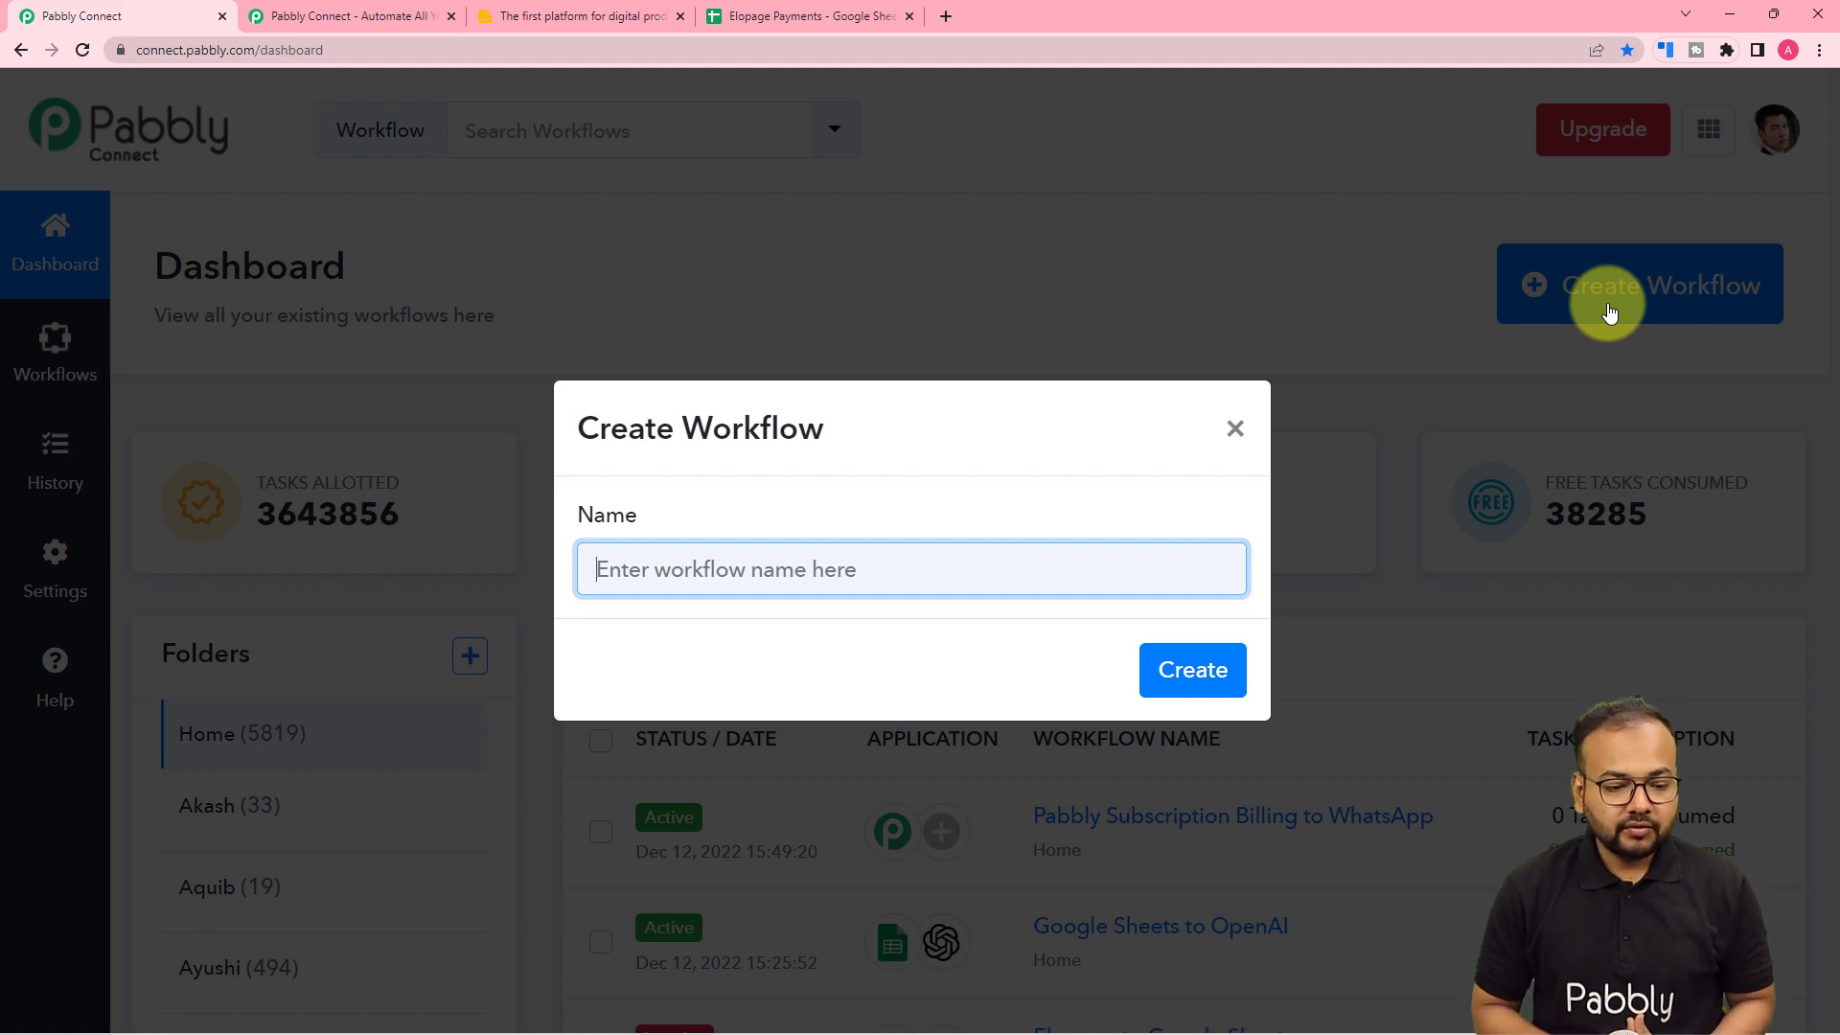
- Name the new workflow 'Elopage Payments to Google Sheets' and create it
{"action": "type", "text": "E"}
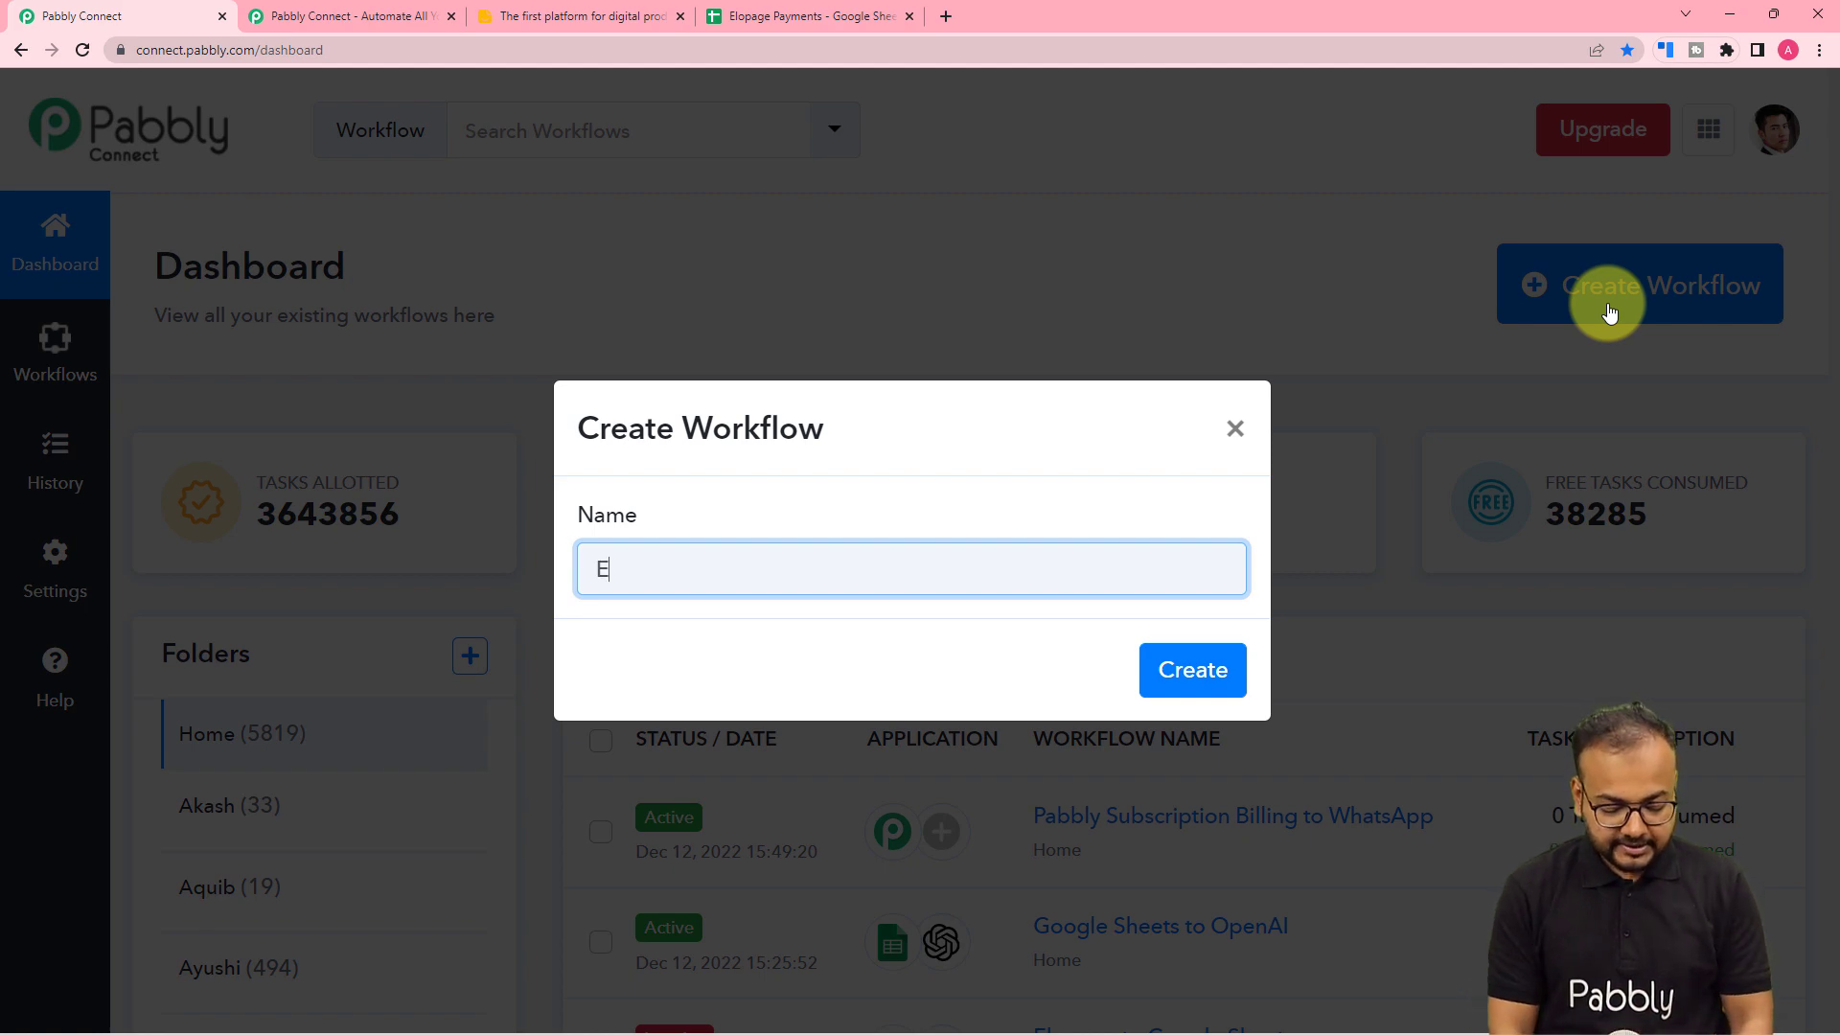
{"action": "type", "text": "lopage Pay"}
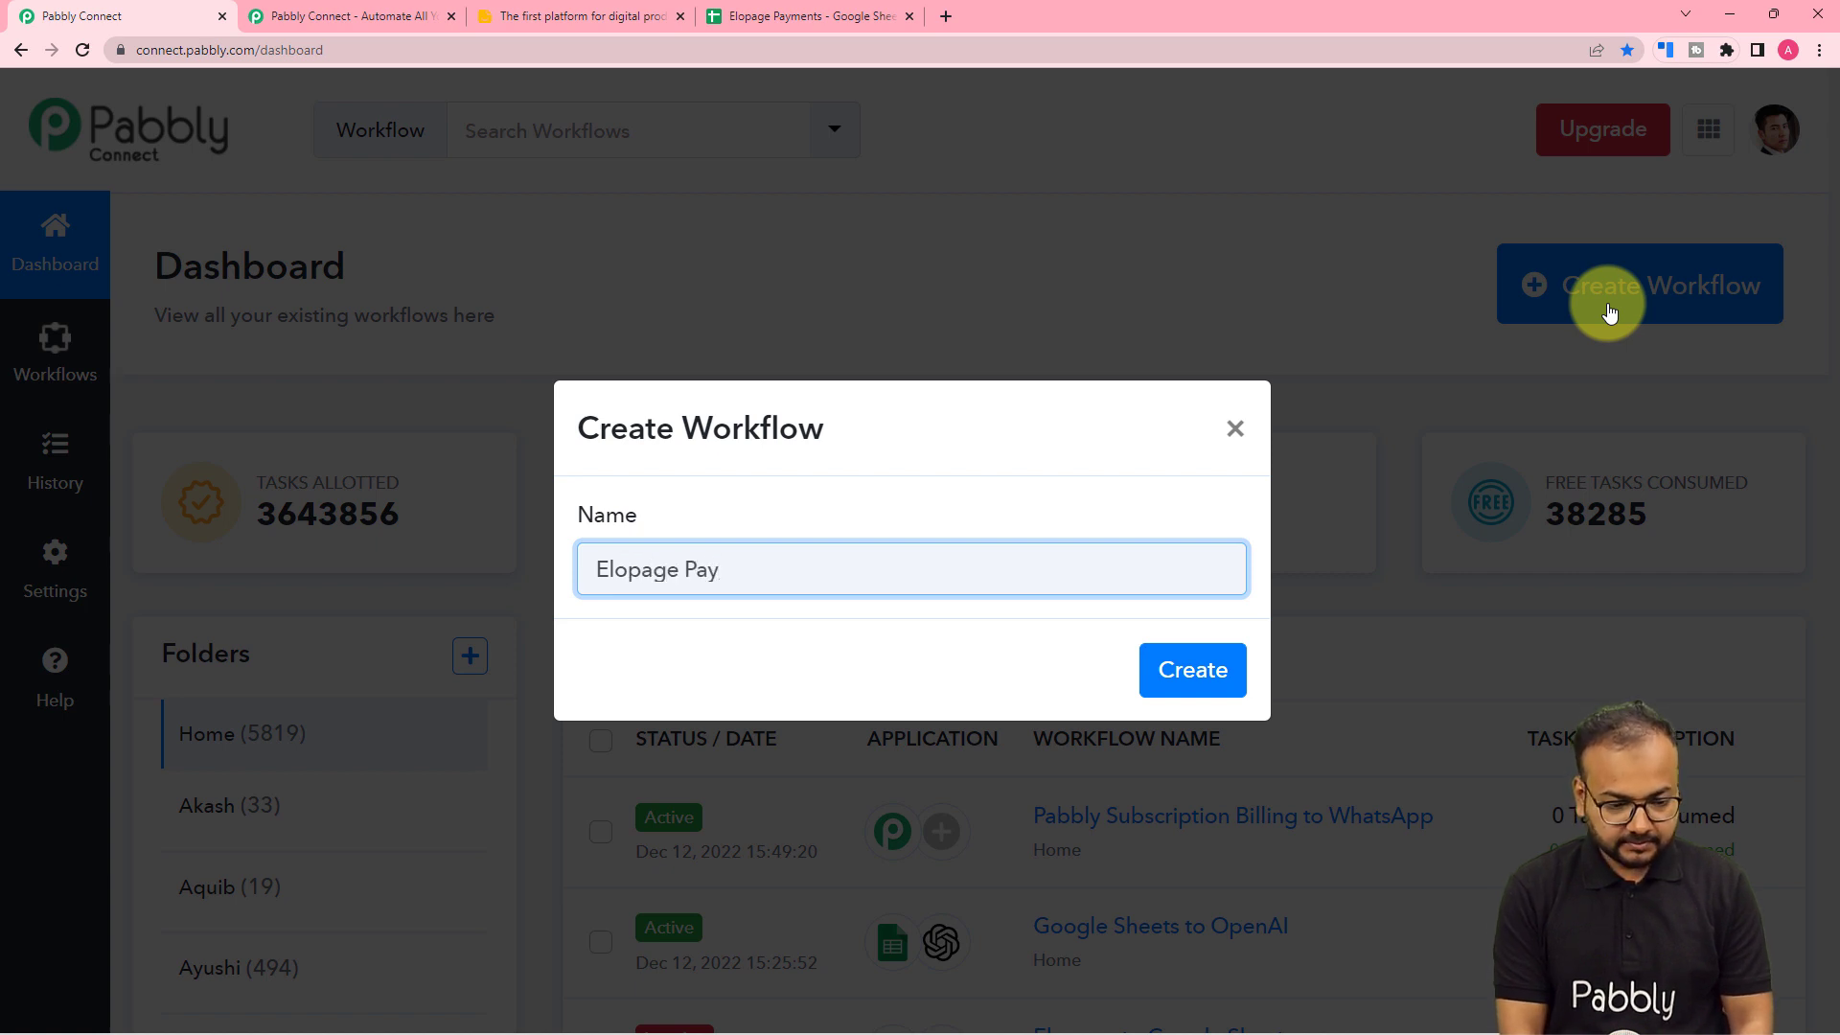
{"action": "type", "text": "ment"}
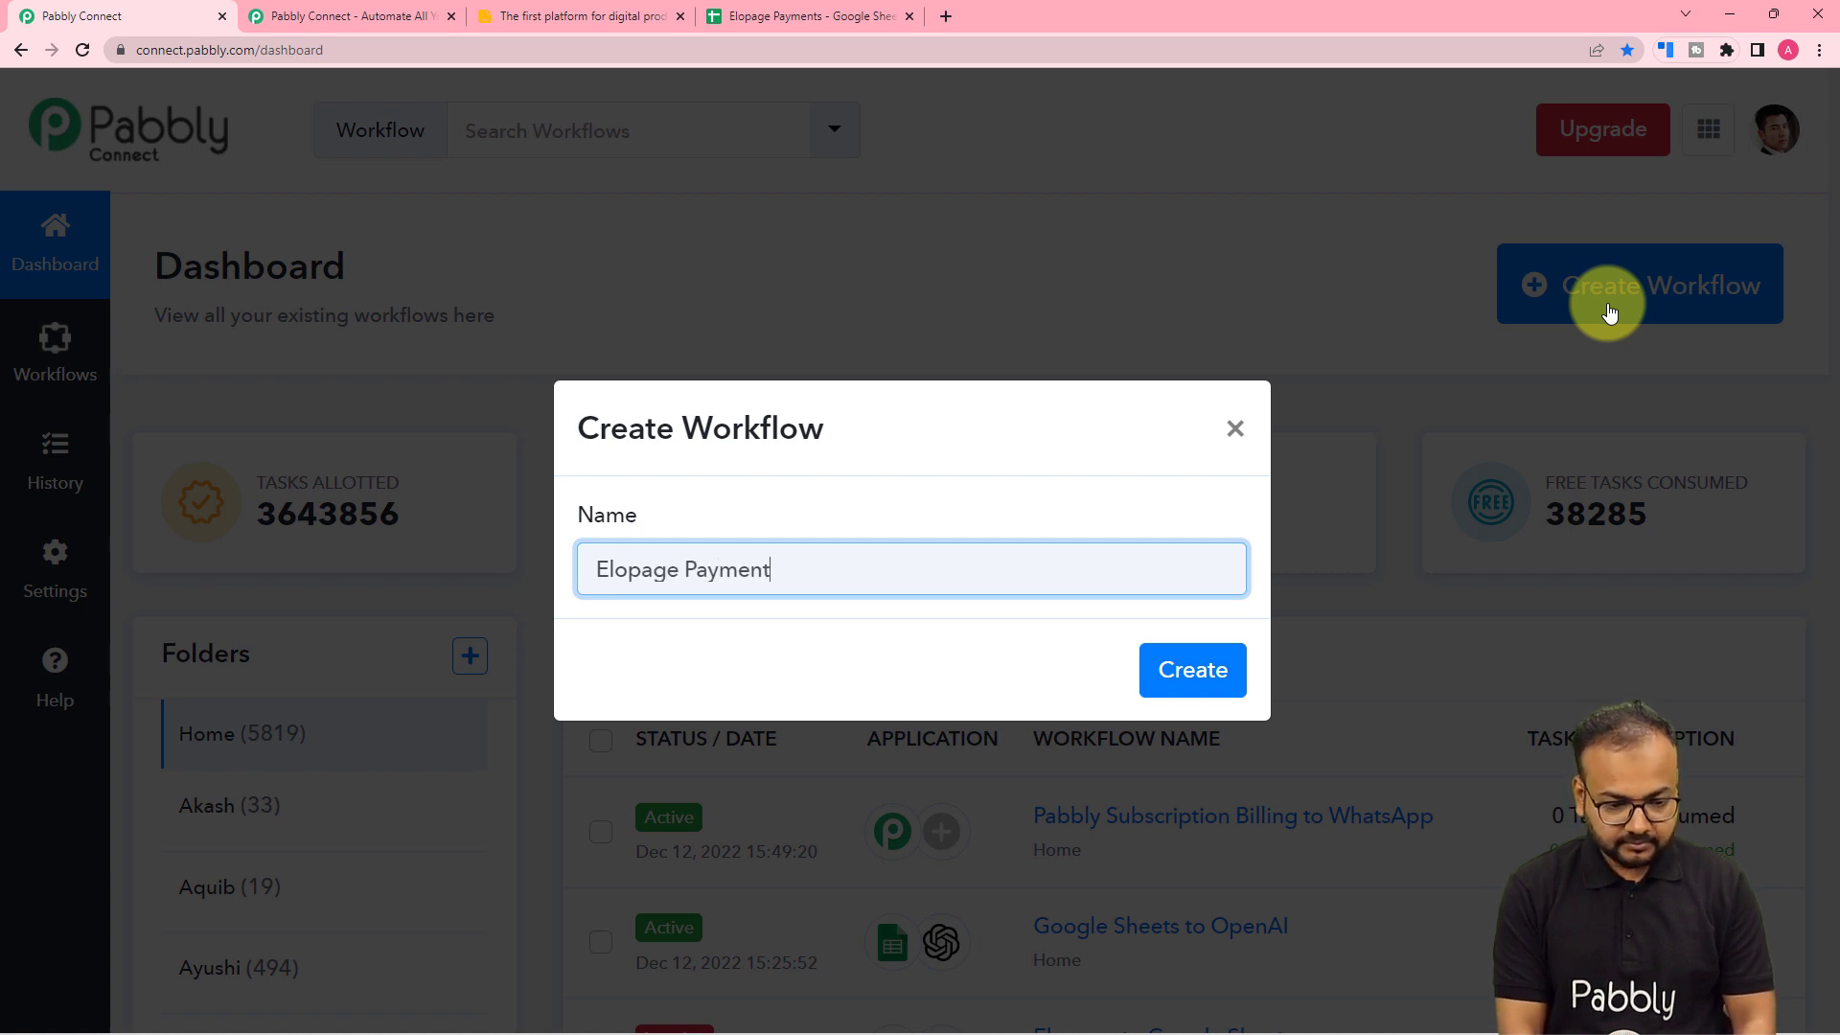
{"action": "type", "text": "s t"}
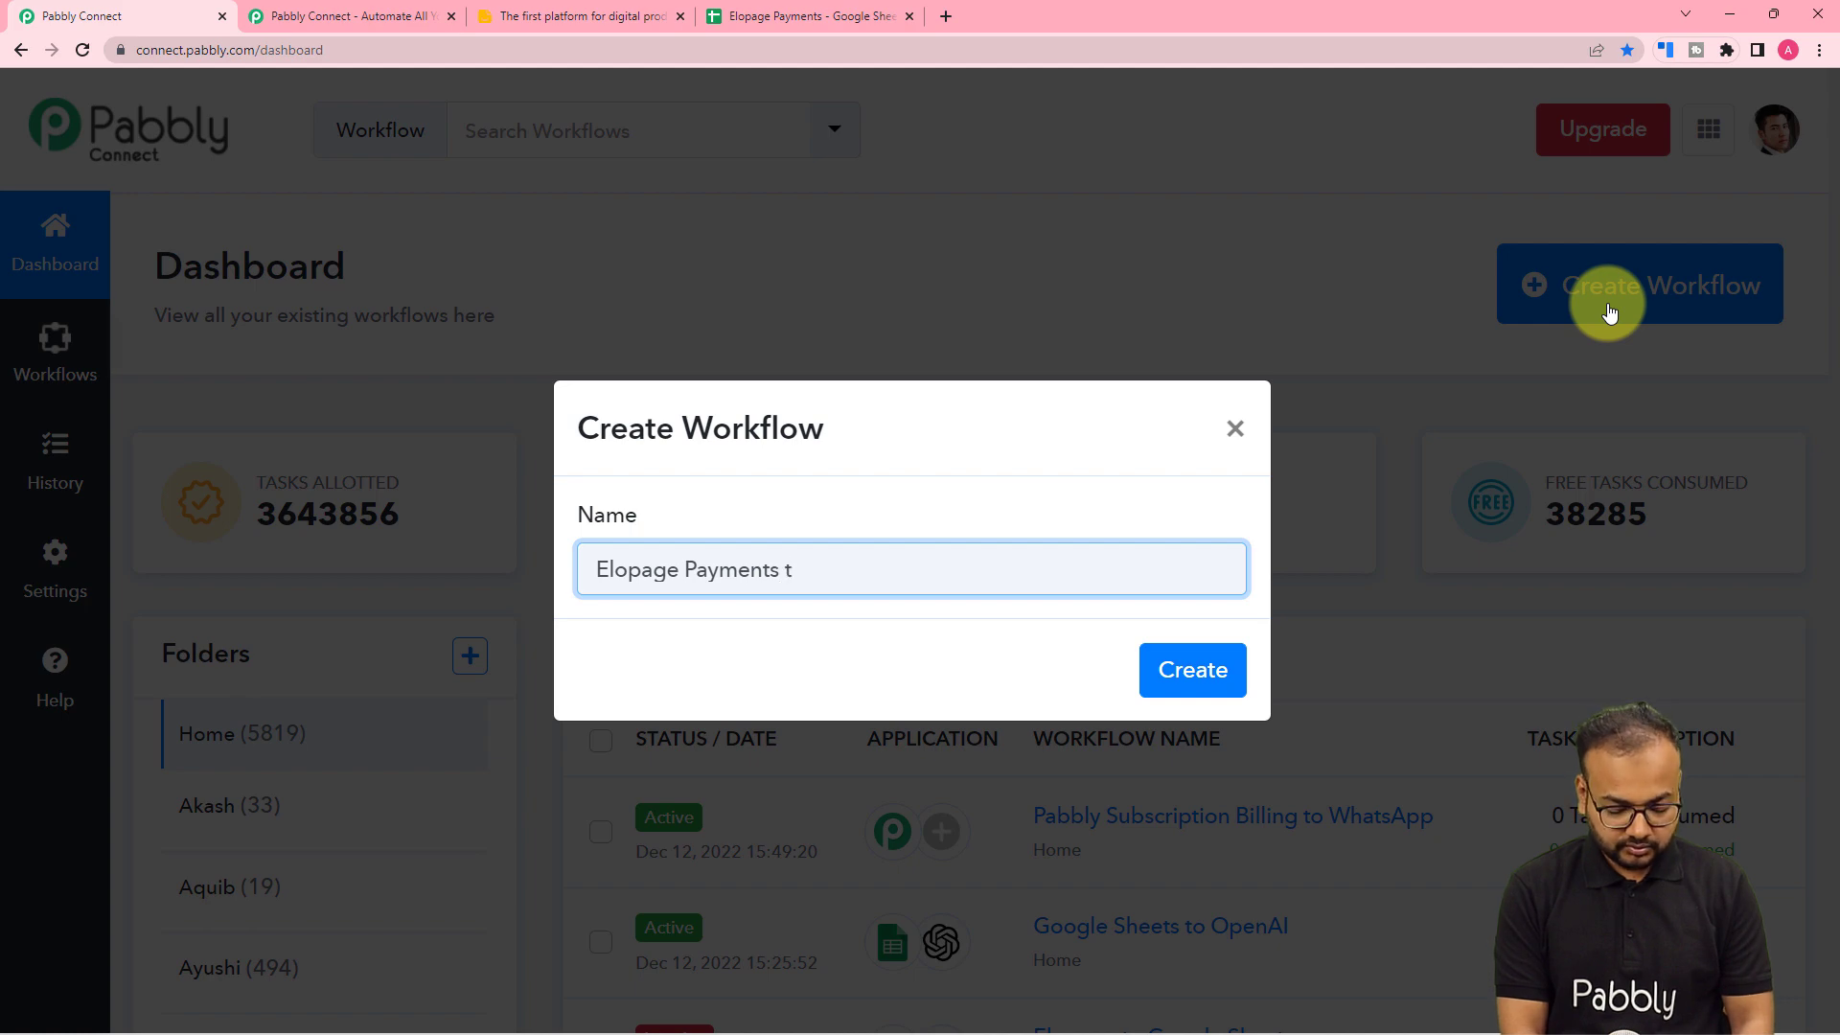
{"action": "type", "text": "o Googl"}
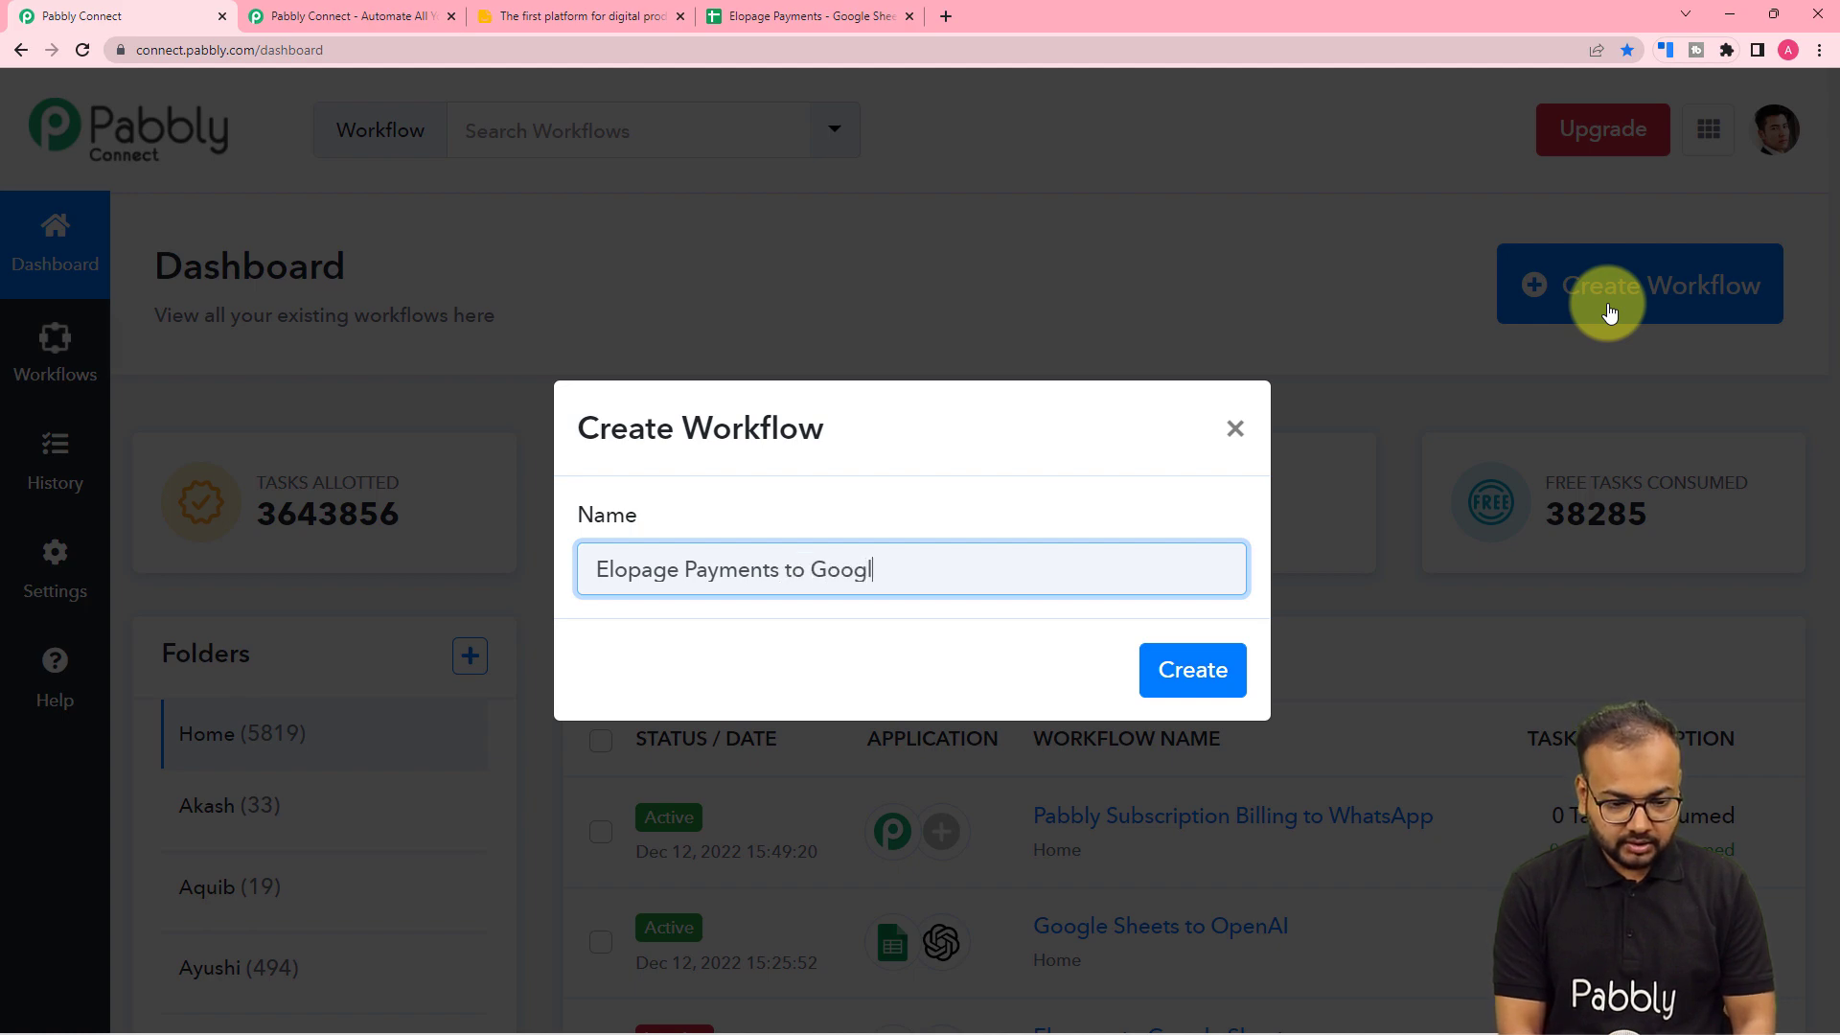
{"action": "type", "text": "e Sheets"}
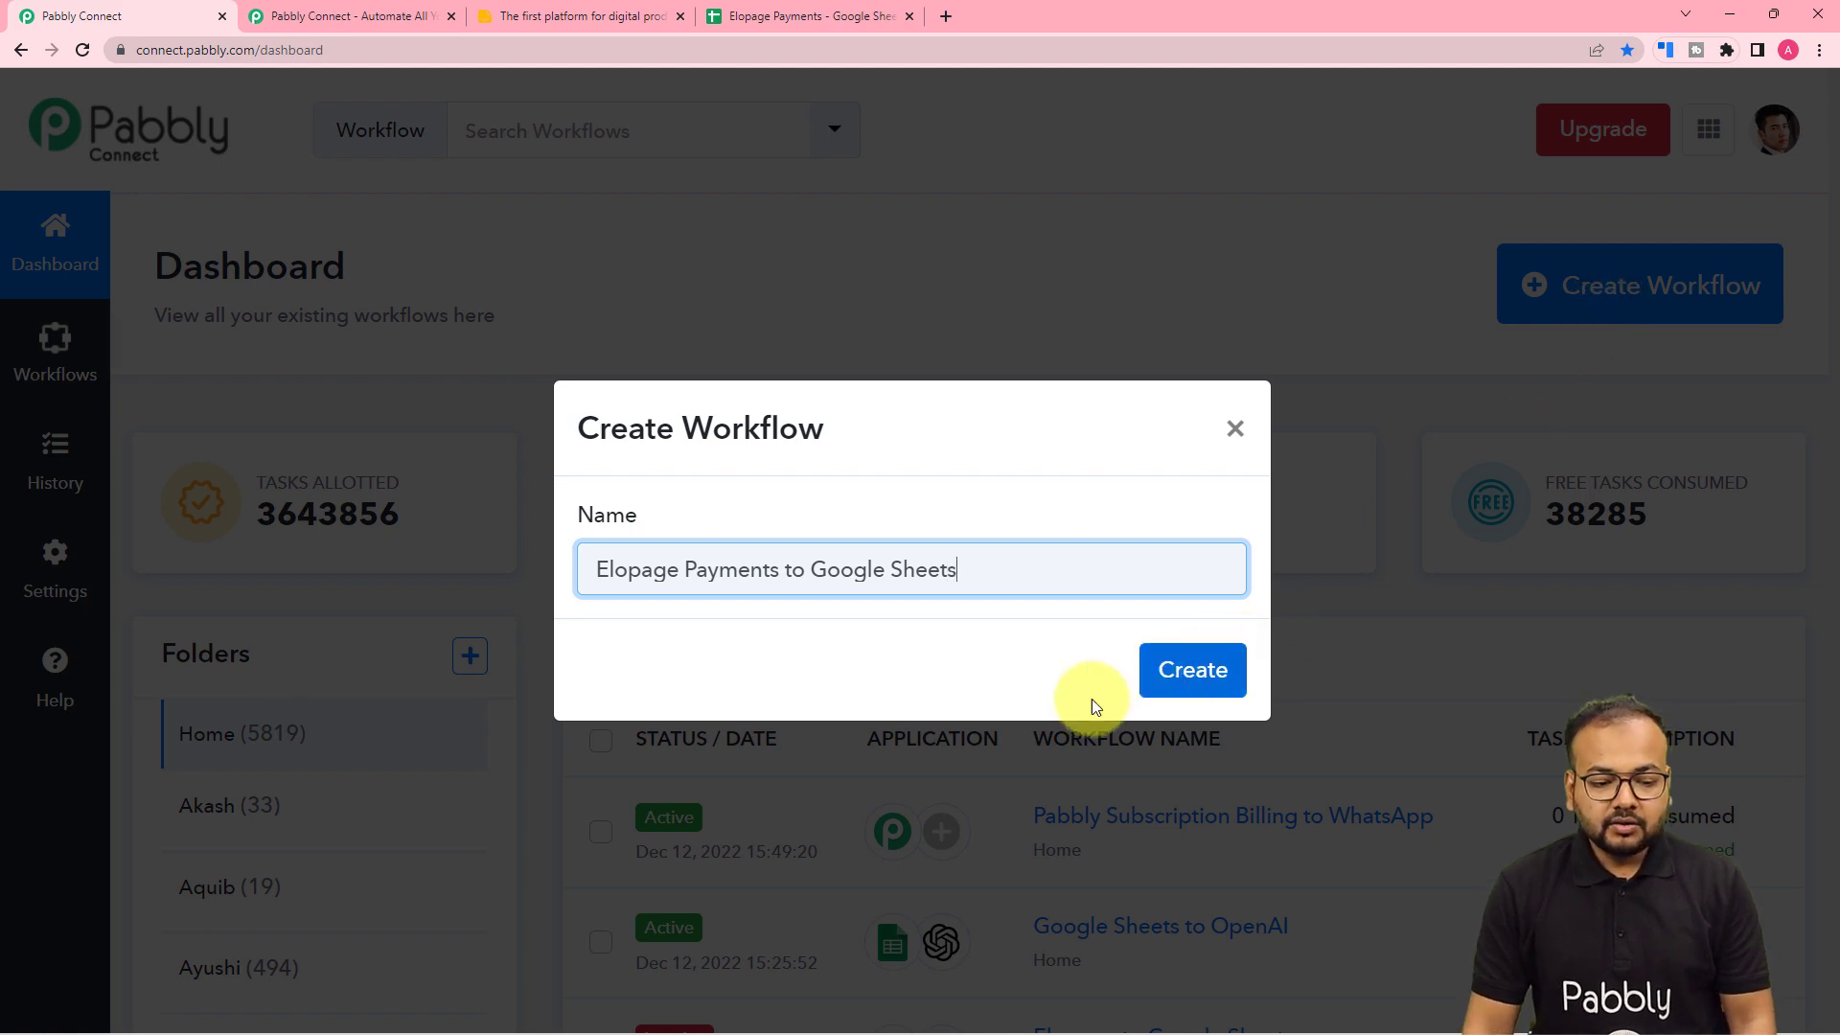
{"action": "left_click", "coordinate": [1177, 672]}
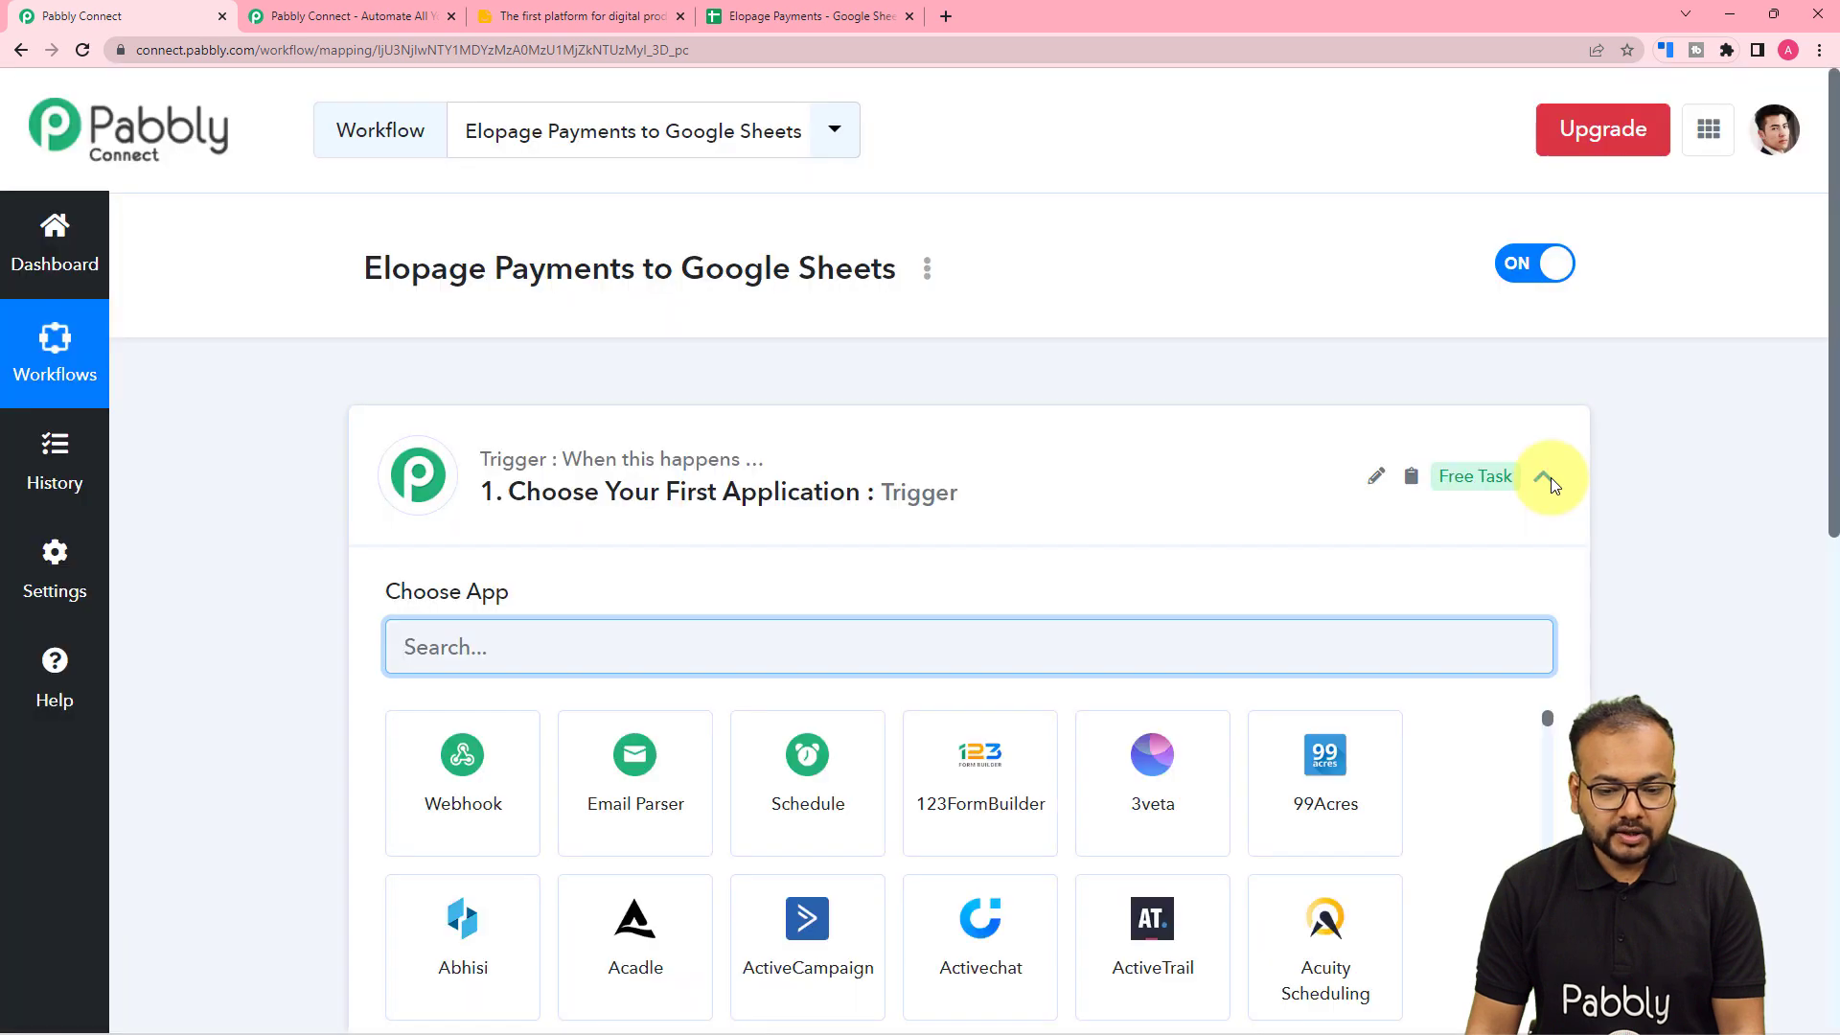
{"action": "left_click", "coordinate": [1547, 478]}
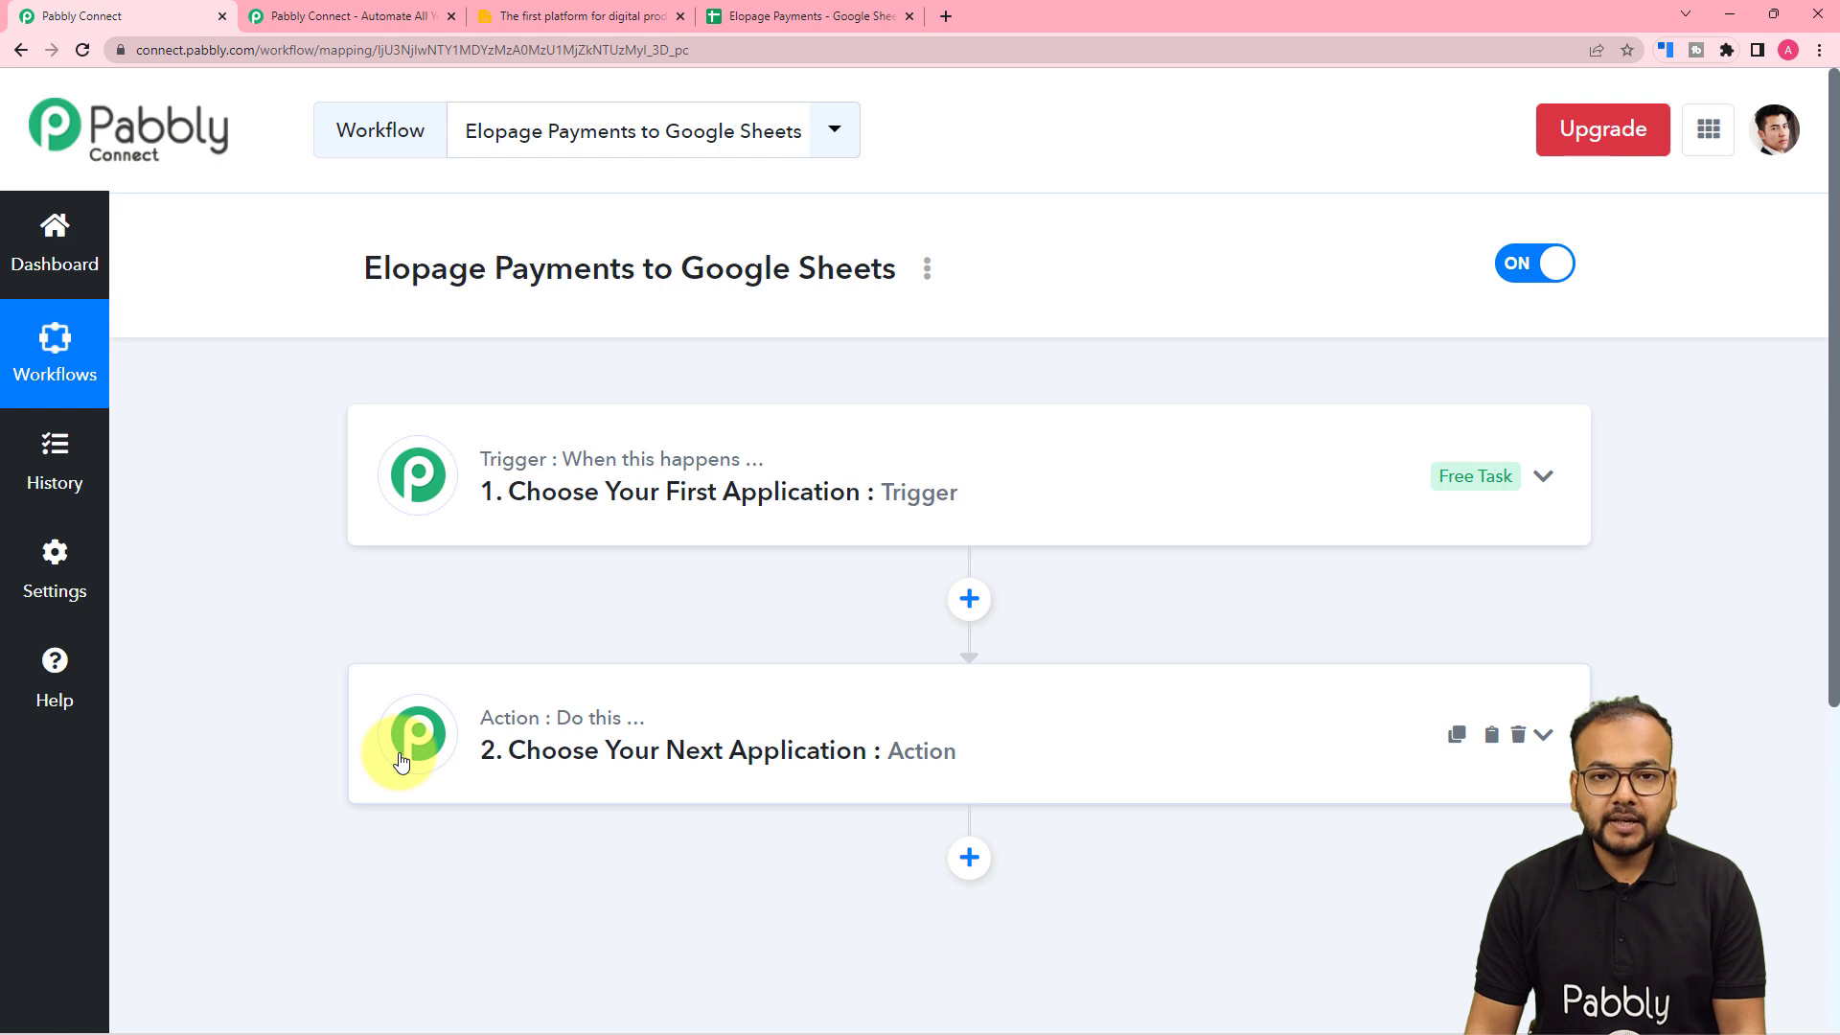
{"action": "left_click", "coordinate": [573, 543]}
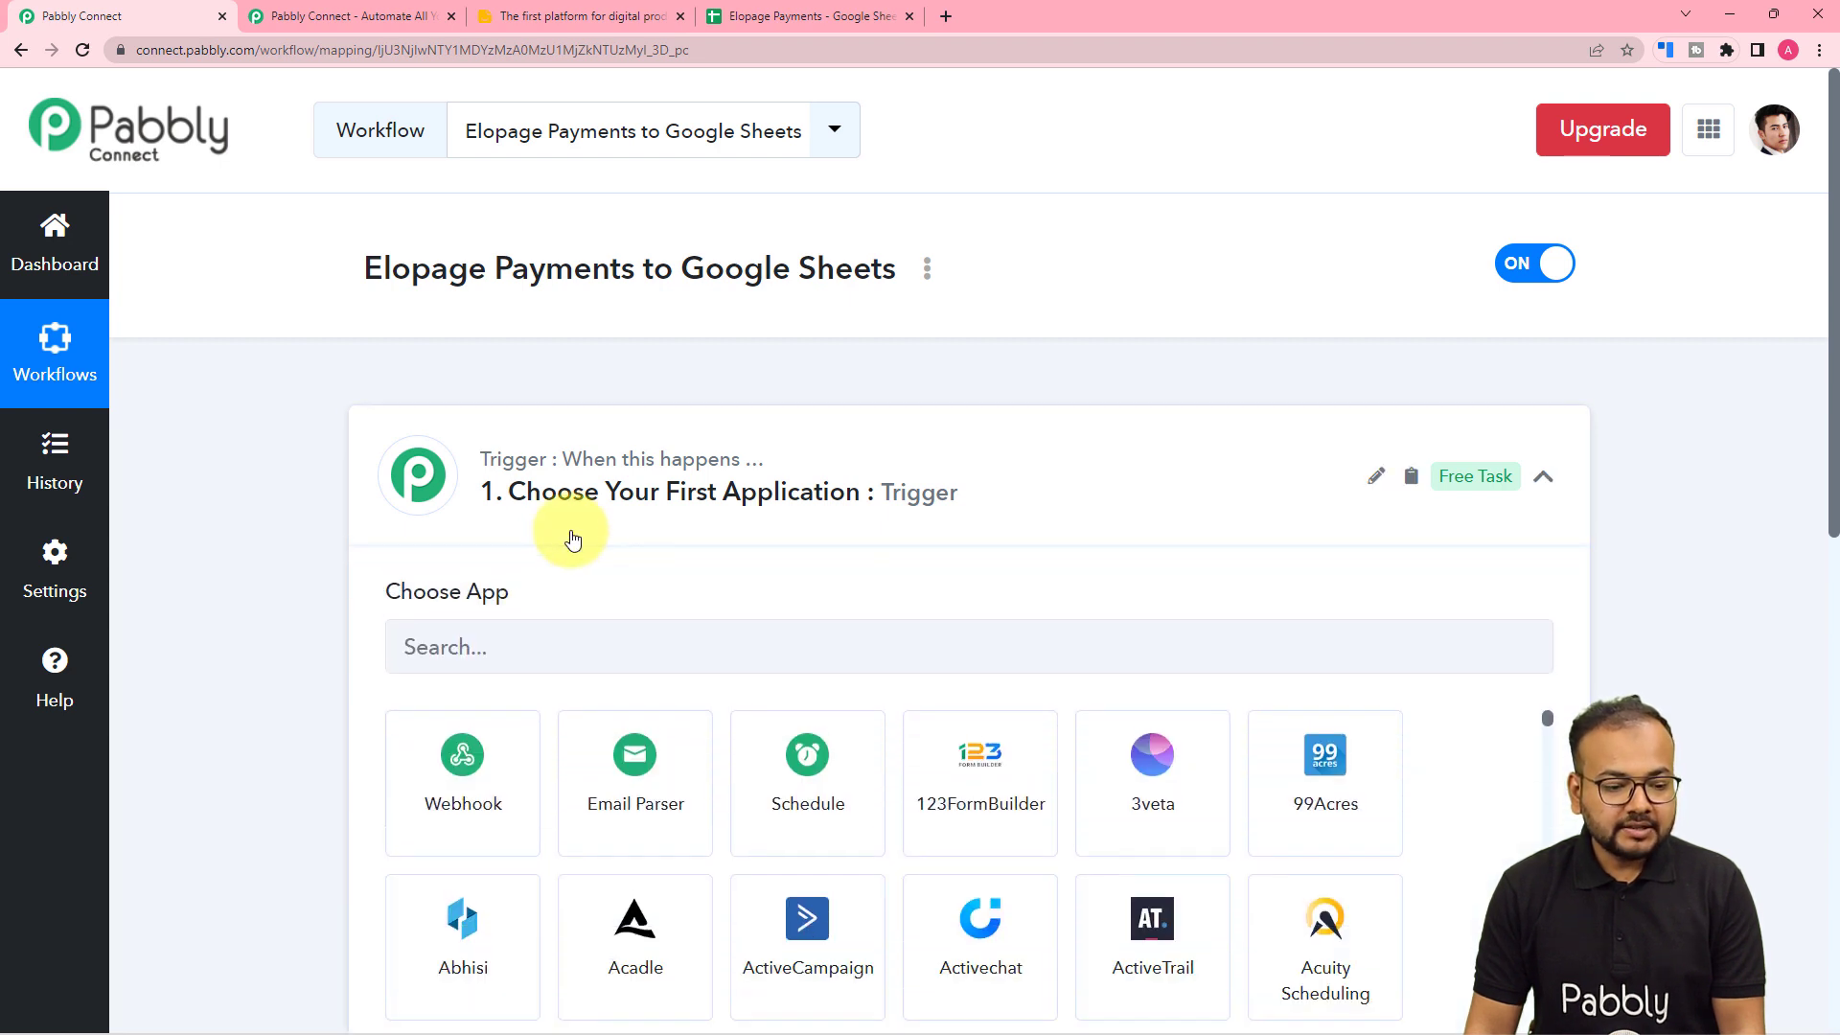
{"action": "scroll", "coordinate": [573, 539], "scroll_direction": "down", "scroll_amount": 2}
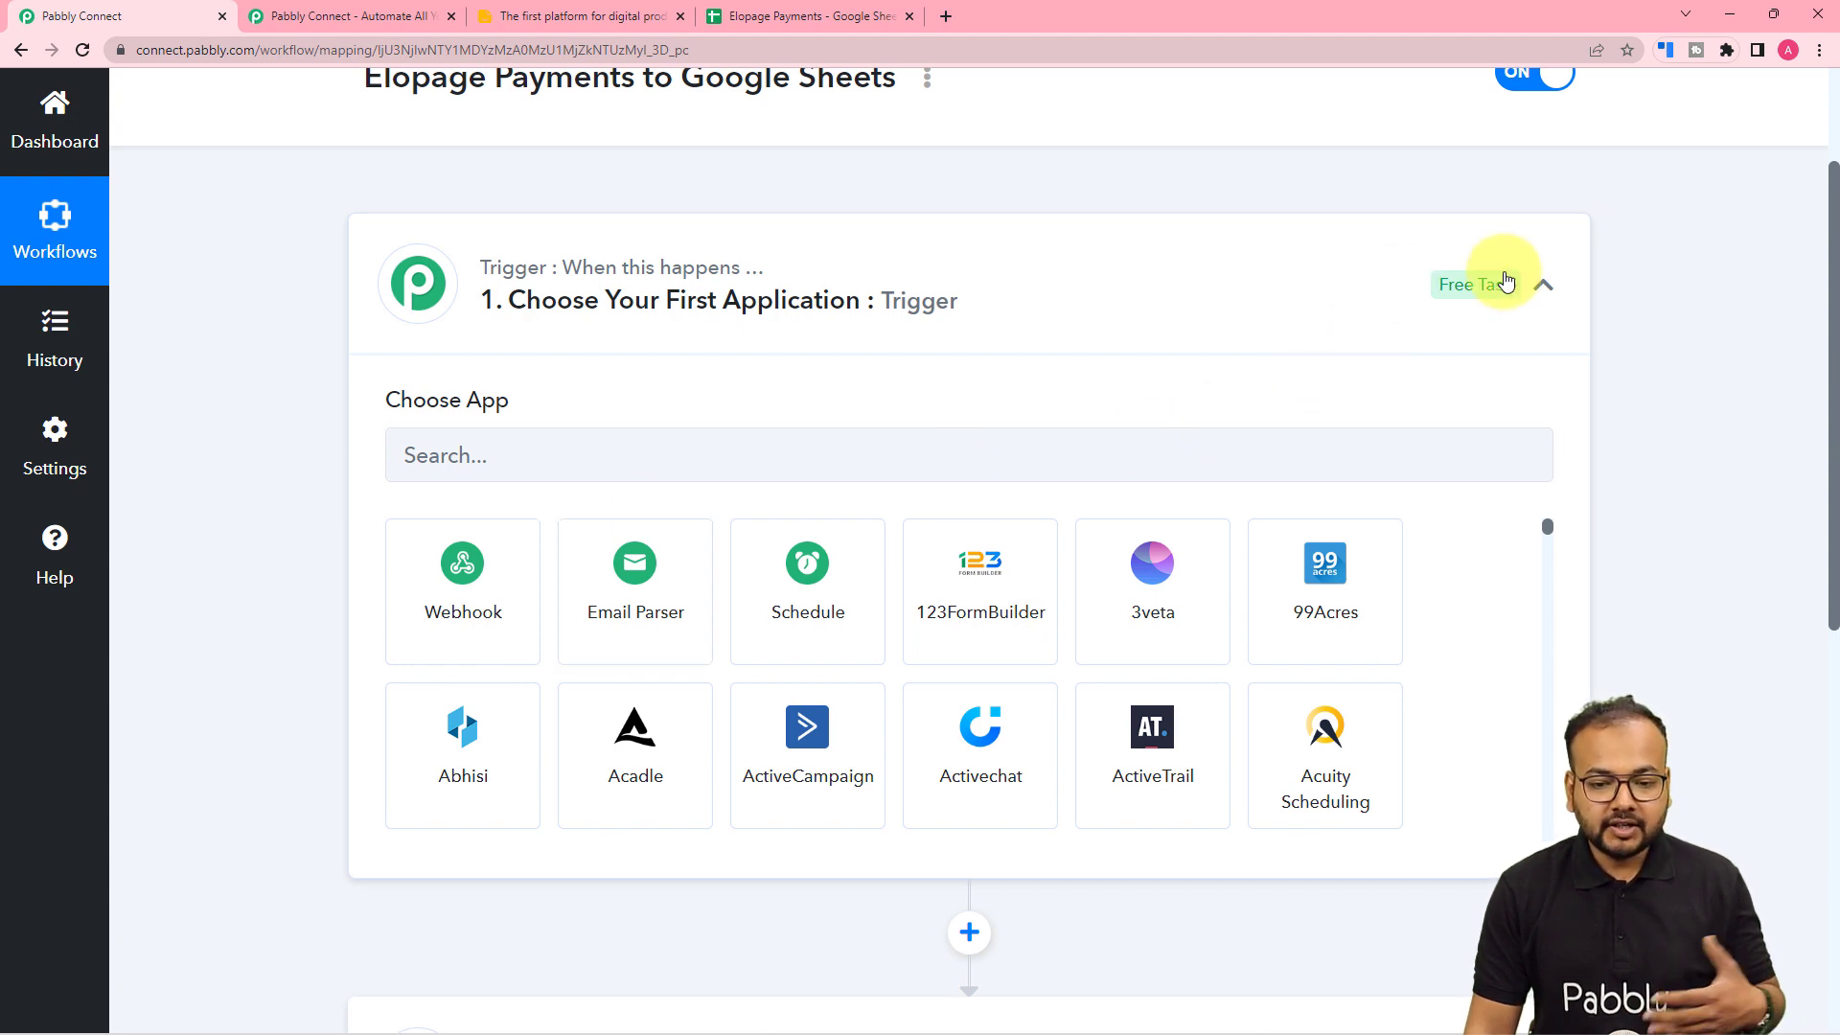
{"action": "left_click", "coordinate": [1542, 285]}
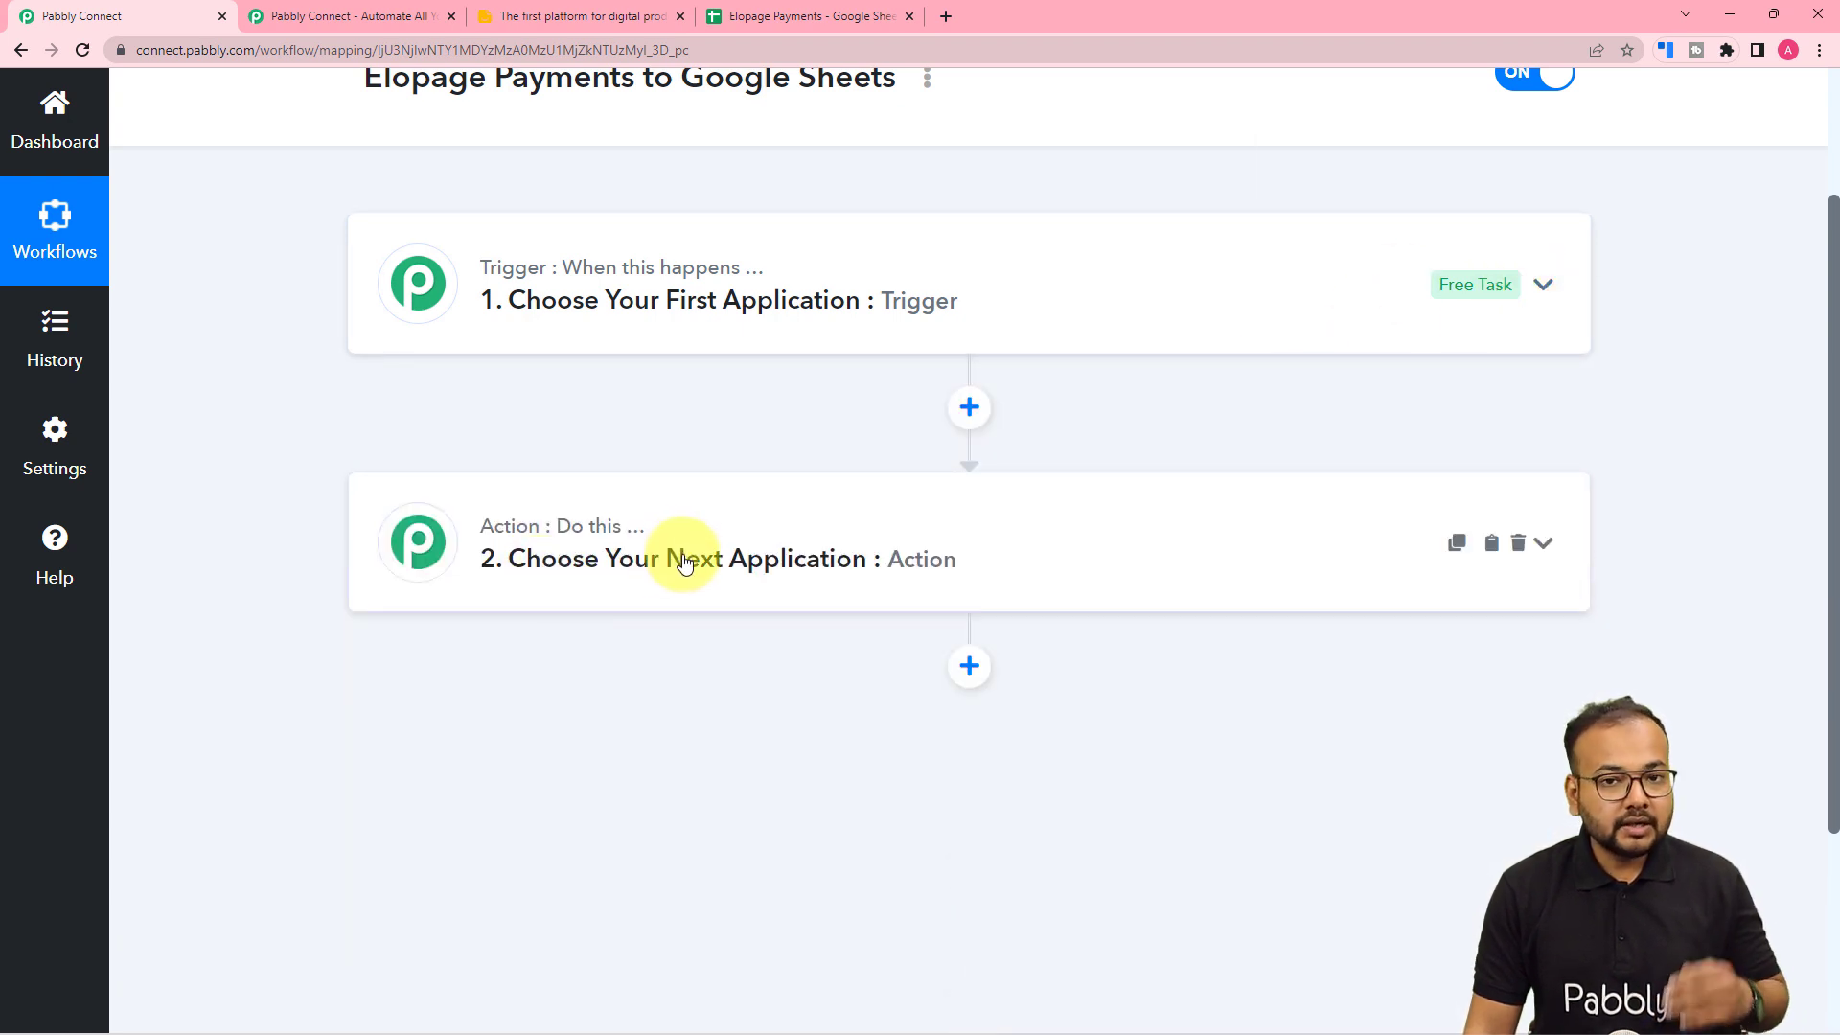
{"action": "scroll", "coordinate": [658, 384], "scroll_direction": "up", "scroll_amount": 2}
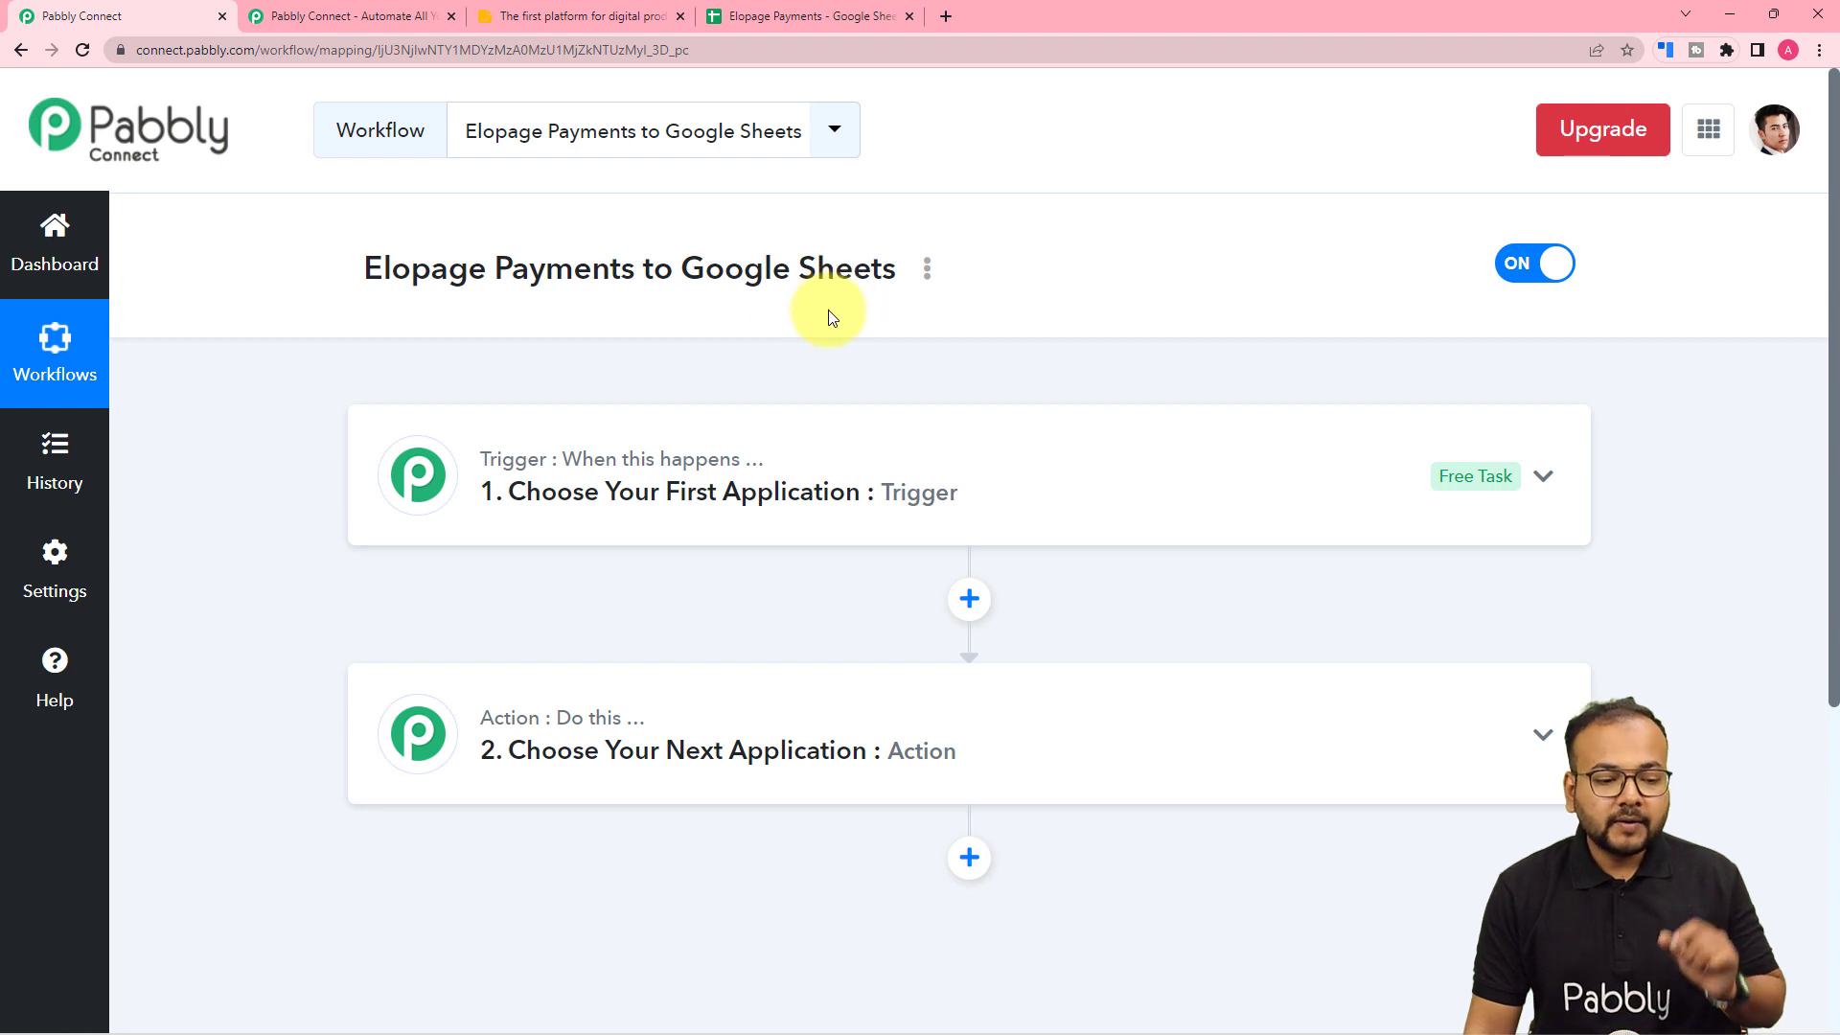
{"action": "left_click", "coordinate": [489, 512]}
{"action": "scroll", "coordinate": [441, 508], "scroll_direction": "down", "scroll_amount": 1}
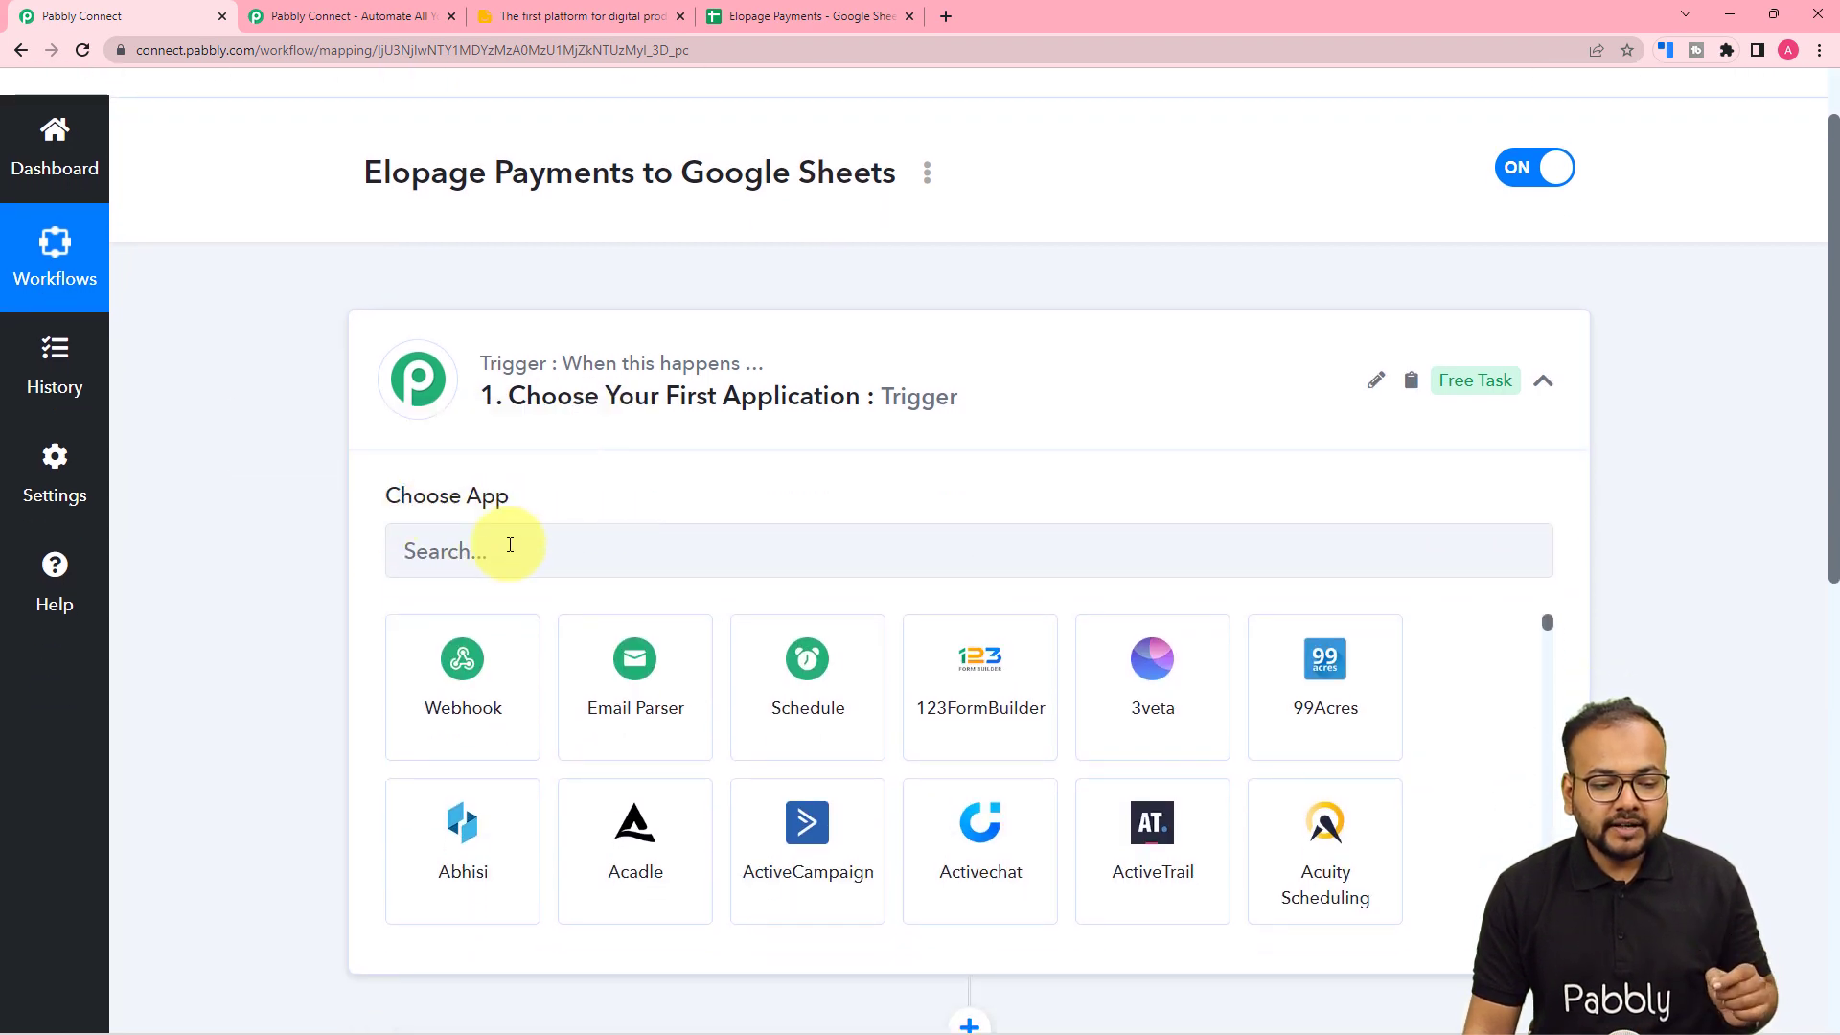
- Set the trigger to Elopage with the New Payment event, then begin connecting an Elopage account
{"action": "left_click", "coordinate": [605, 548]}
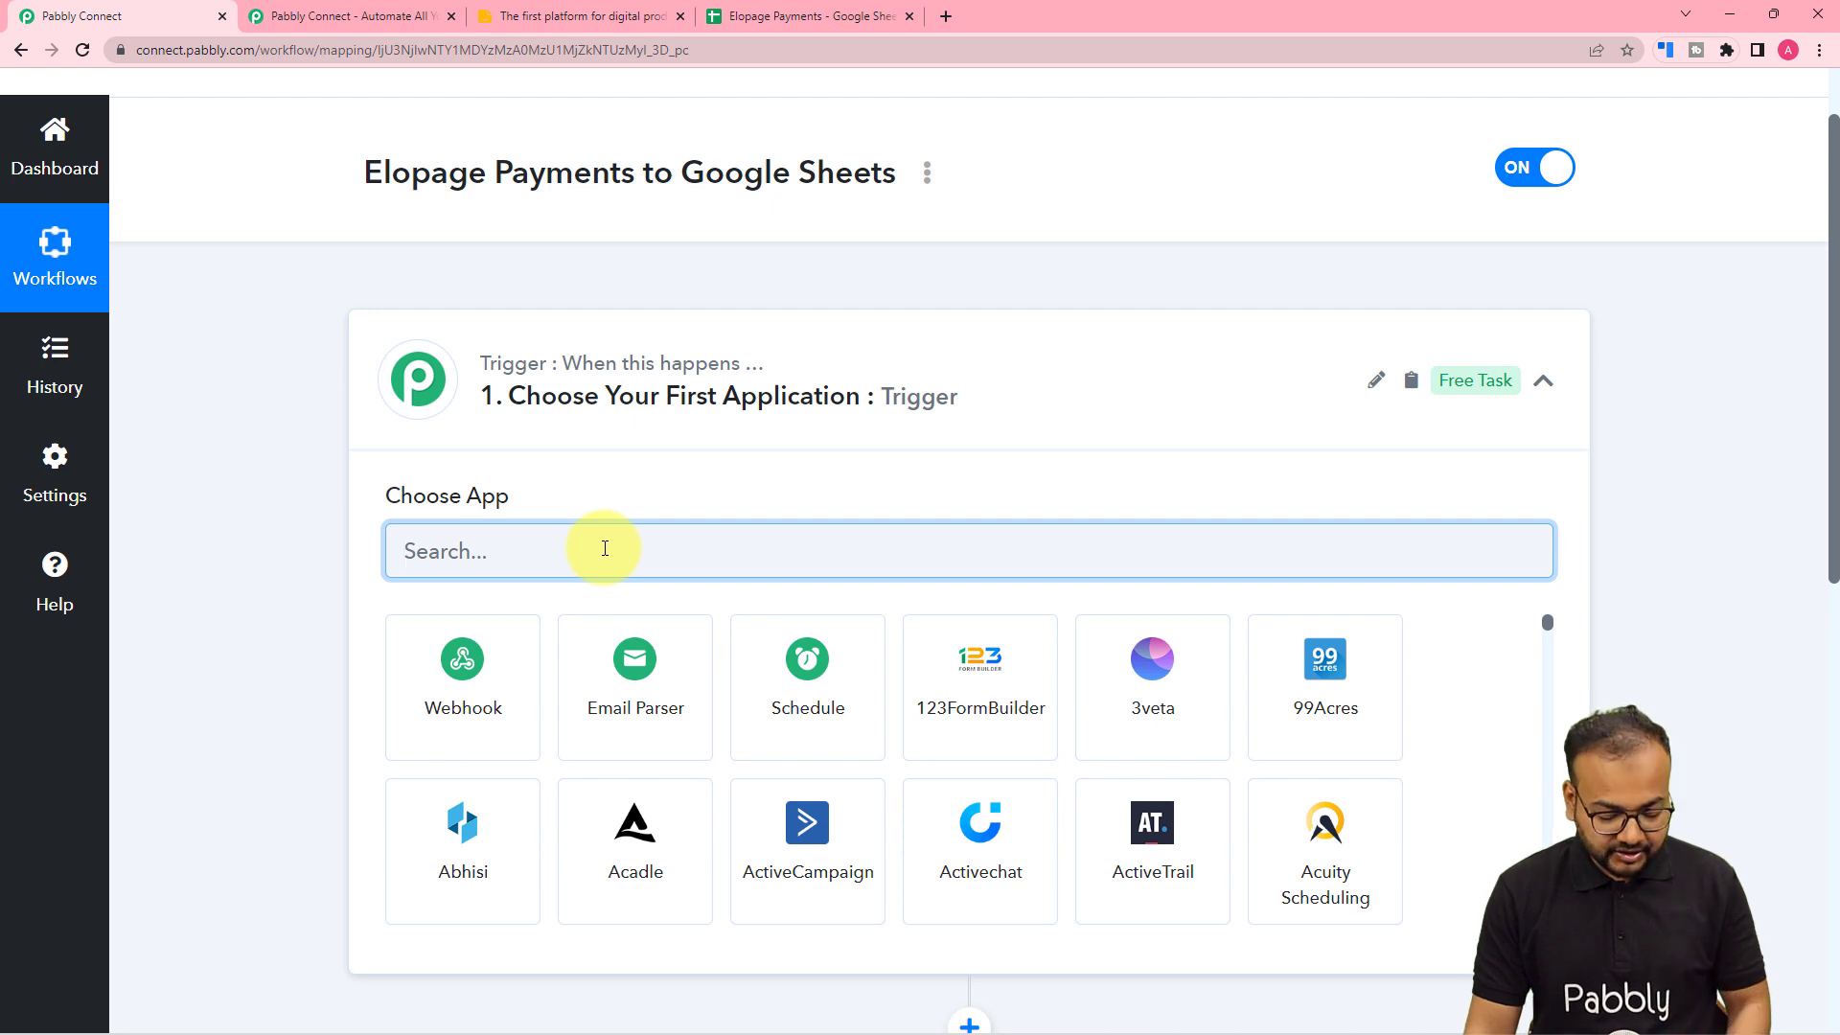
{"action": "type", "text": "elo"}
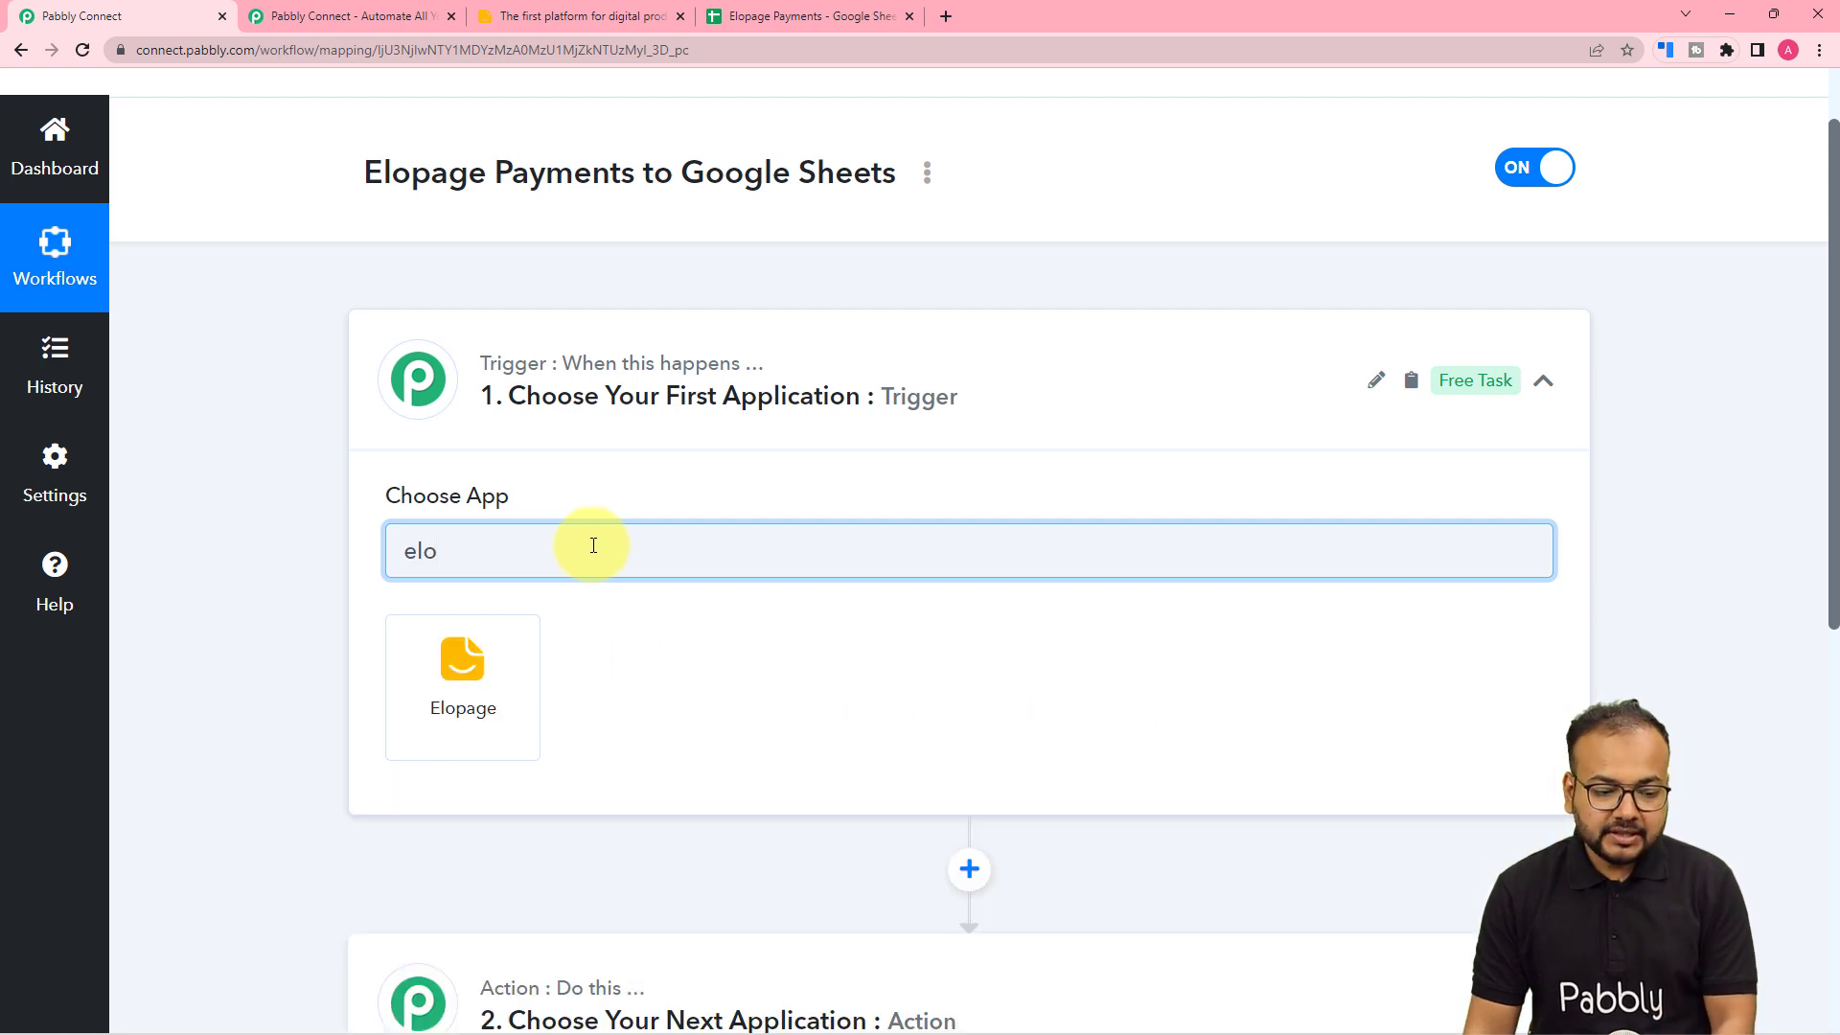
{"action": "left_click", "coordinate": [454, 687]}
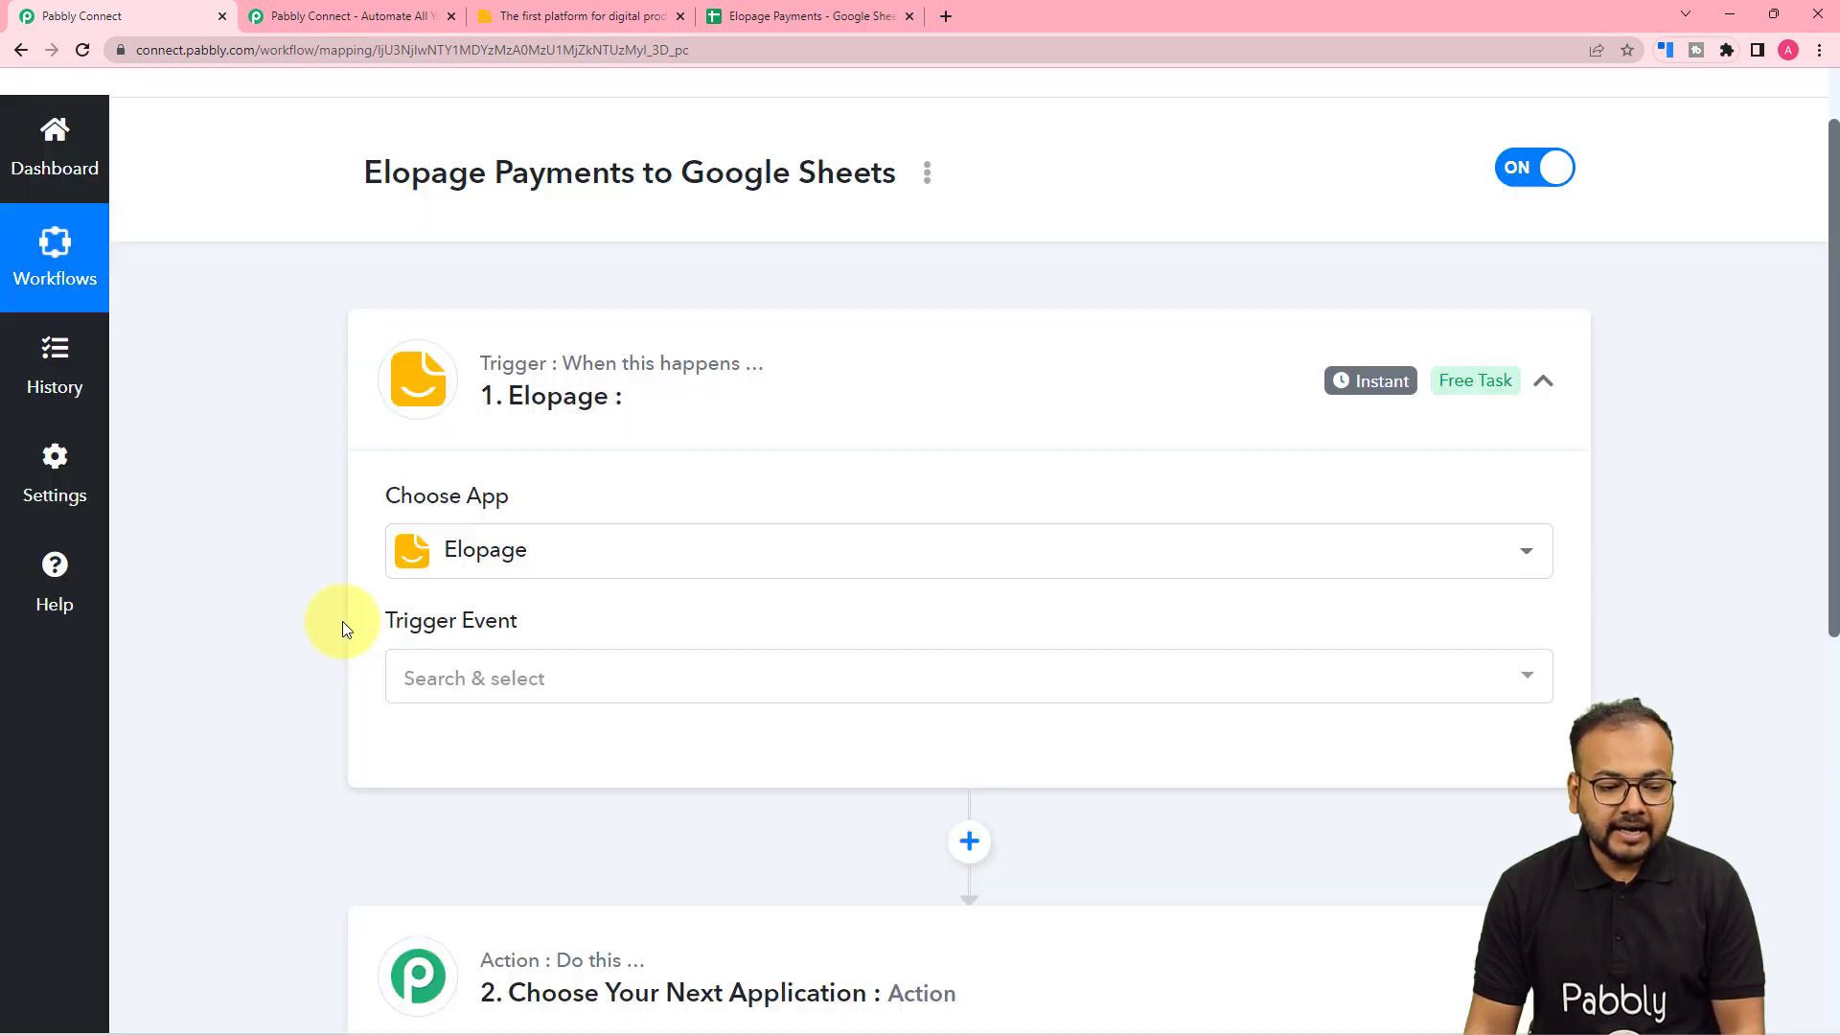
{"action": "scroll", "coordinate": [342, 629], "scroll_direction": "down", "scroll_amount": 3}
{"action": "left_click", "coordinate": [515, 410]}
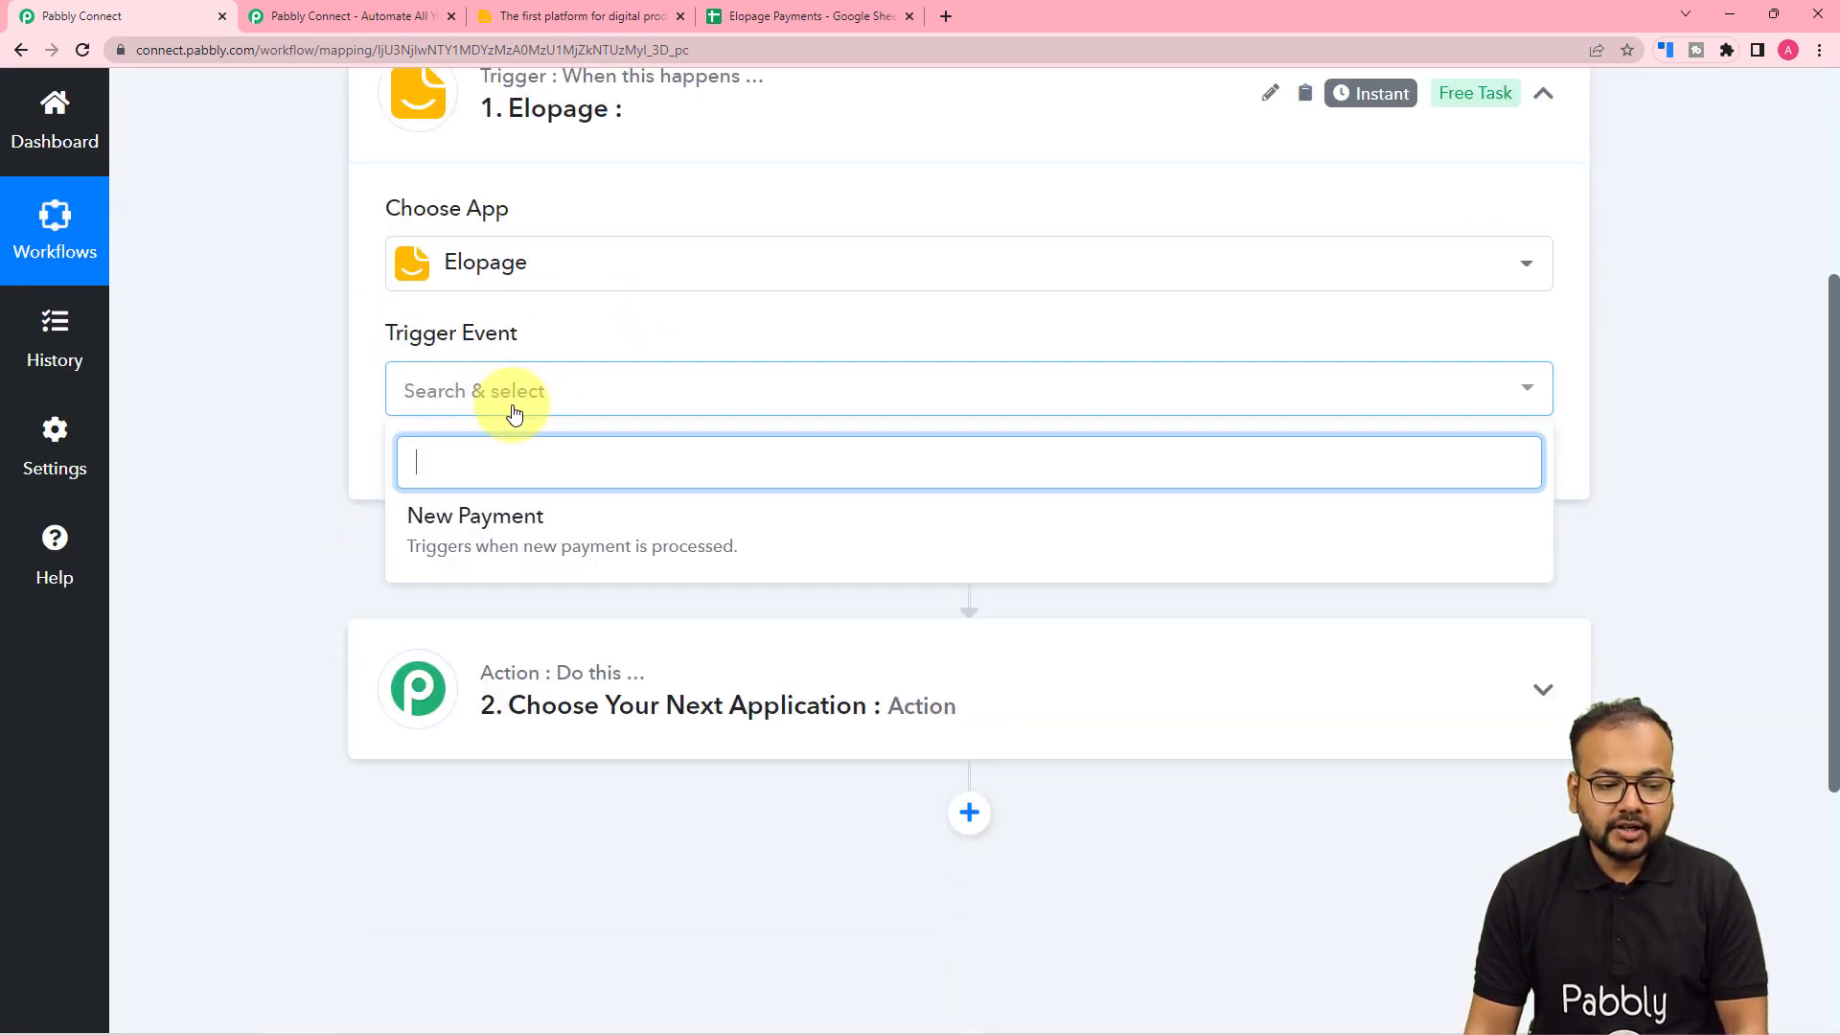
{"action": "left_click", "coordinate": [590, 530]}
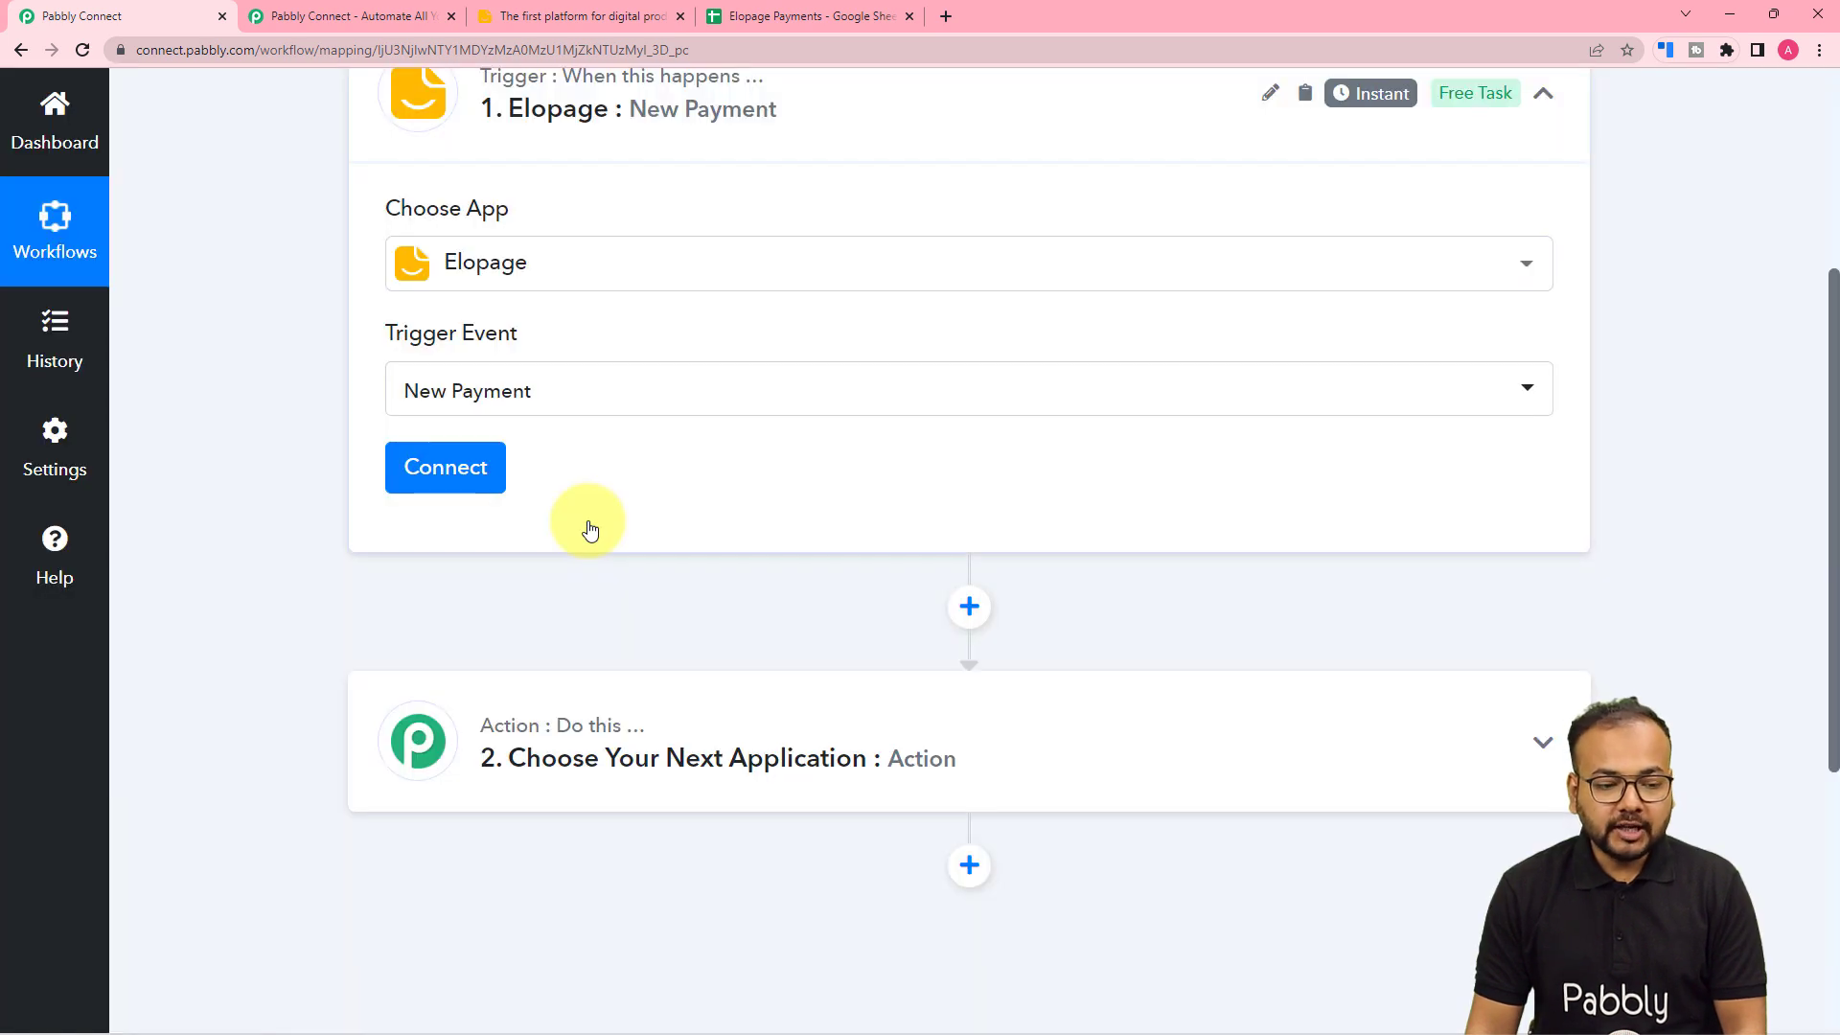
{"action": "left_click", "coordinate": [453, 484]}
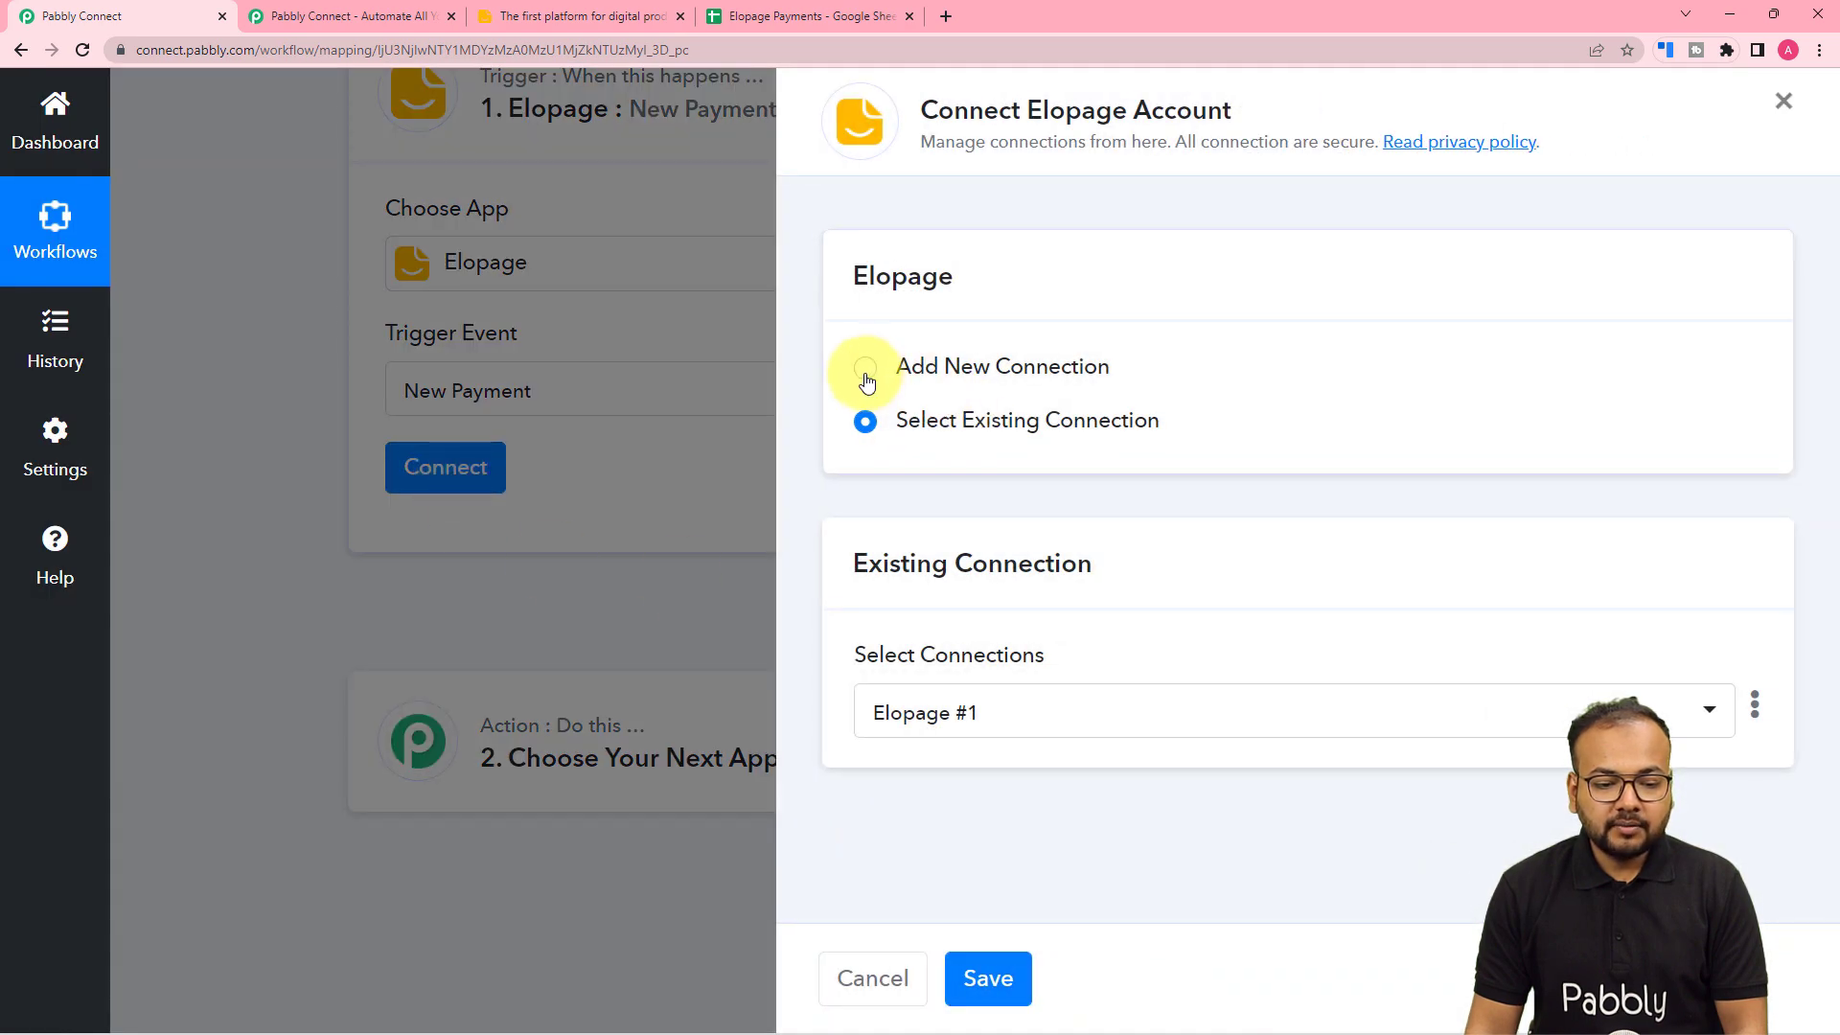
- Add a new Elopage #2 connection, then switch to the Elopage dashboard tab
{"action": "left_click", "coordinate": [867, 383]}
{"action": "scroll", "coordinate": [1065, 390], "scroll_direction": "down", "scroll_amount": 3}
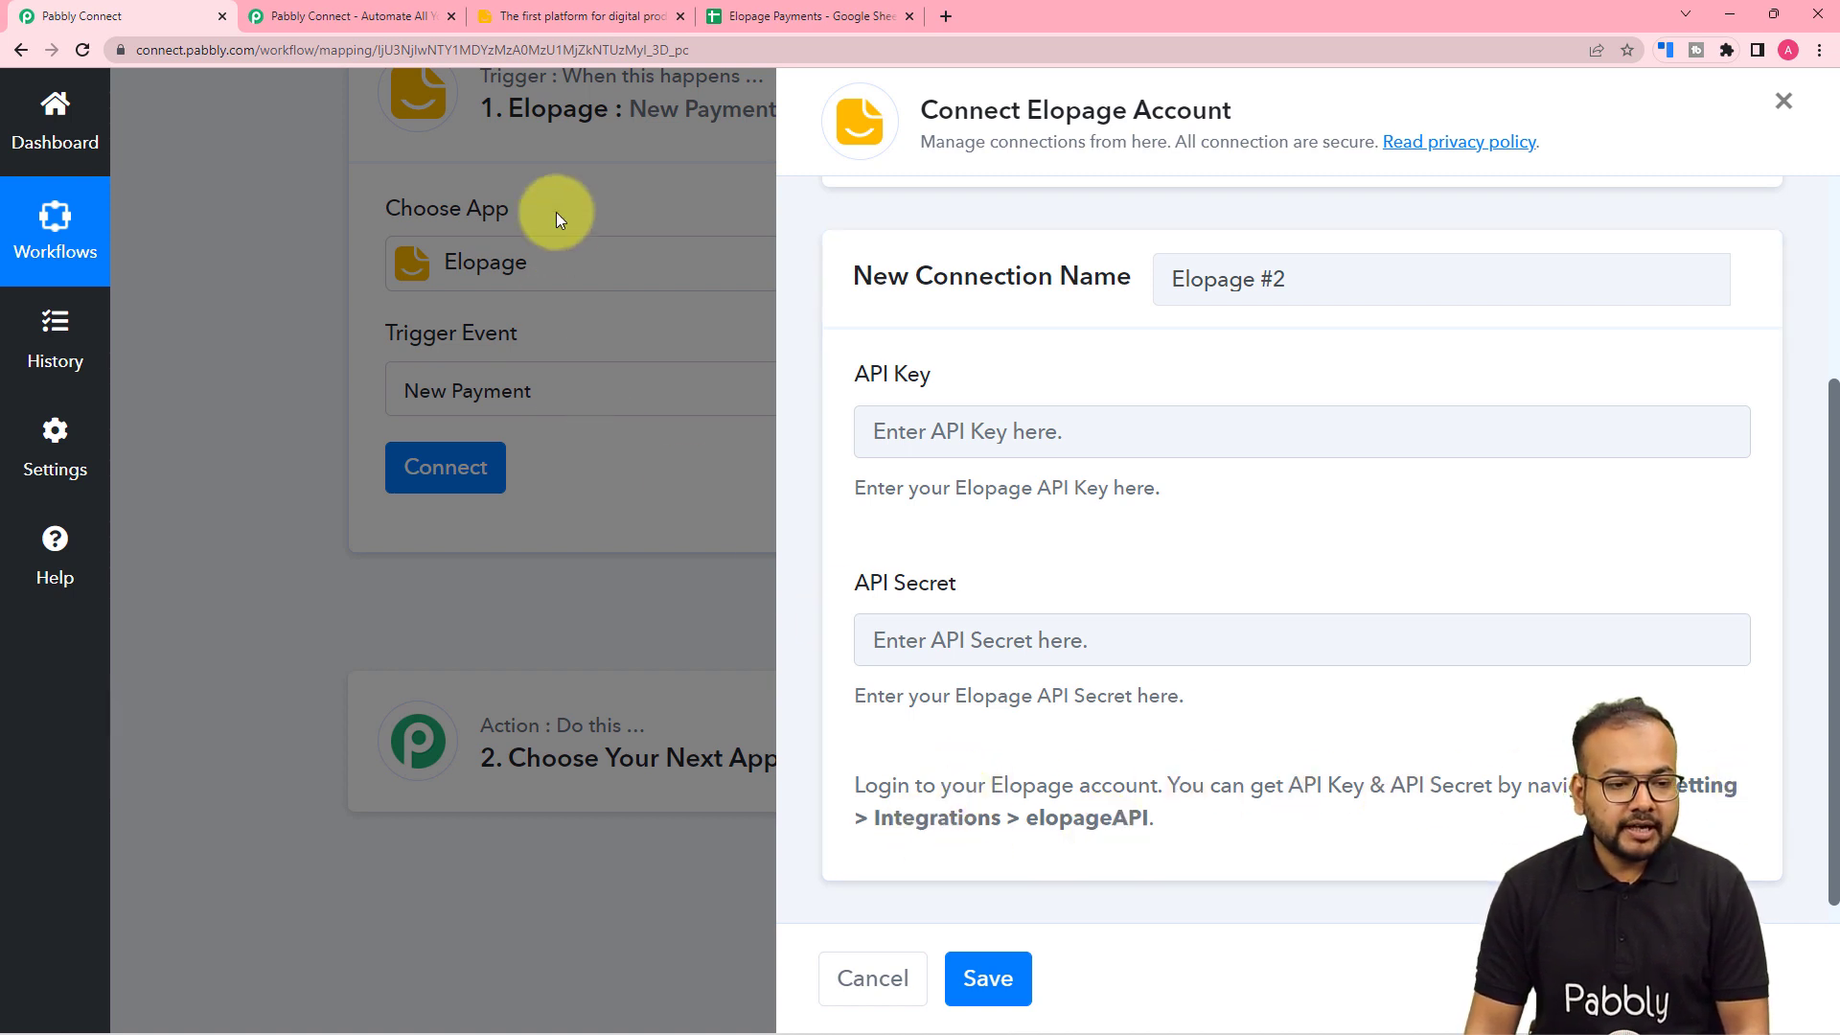
{"action": "left_click", "coordinate": [567, 6]}
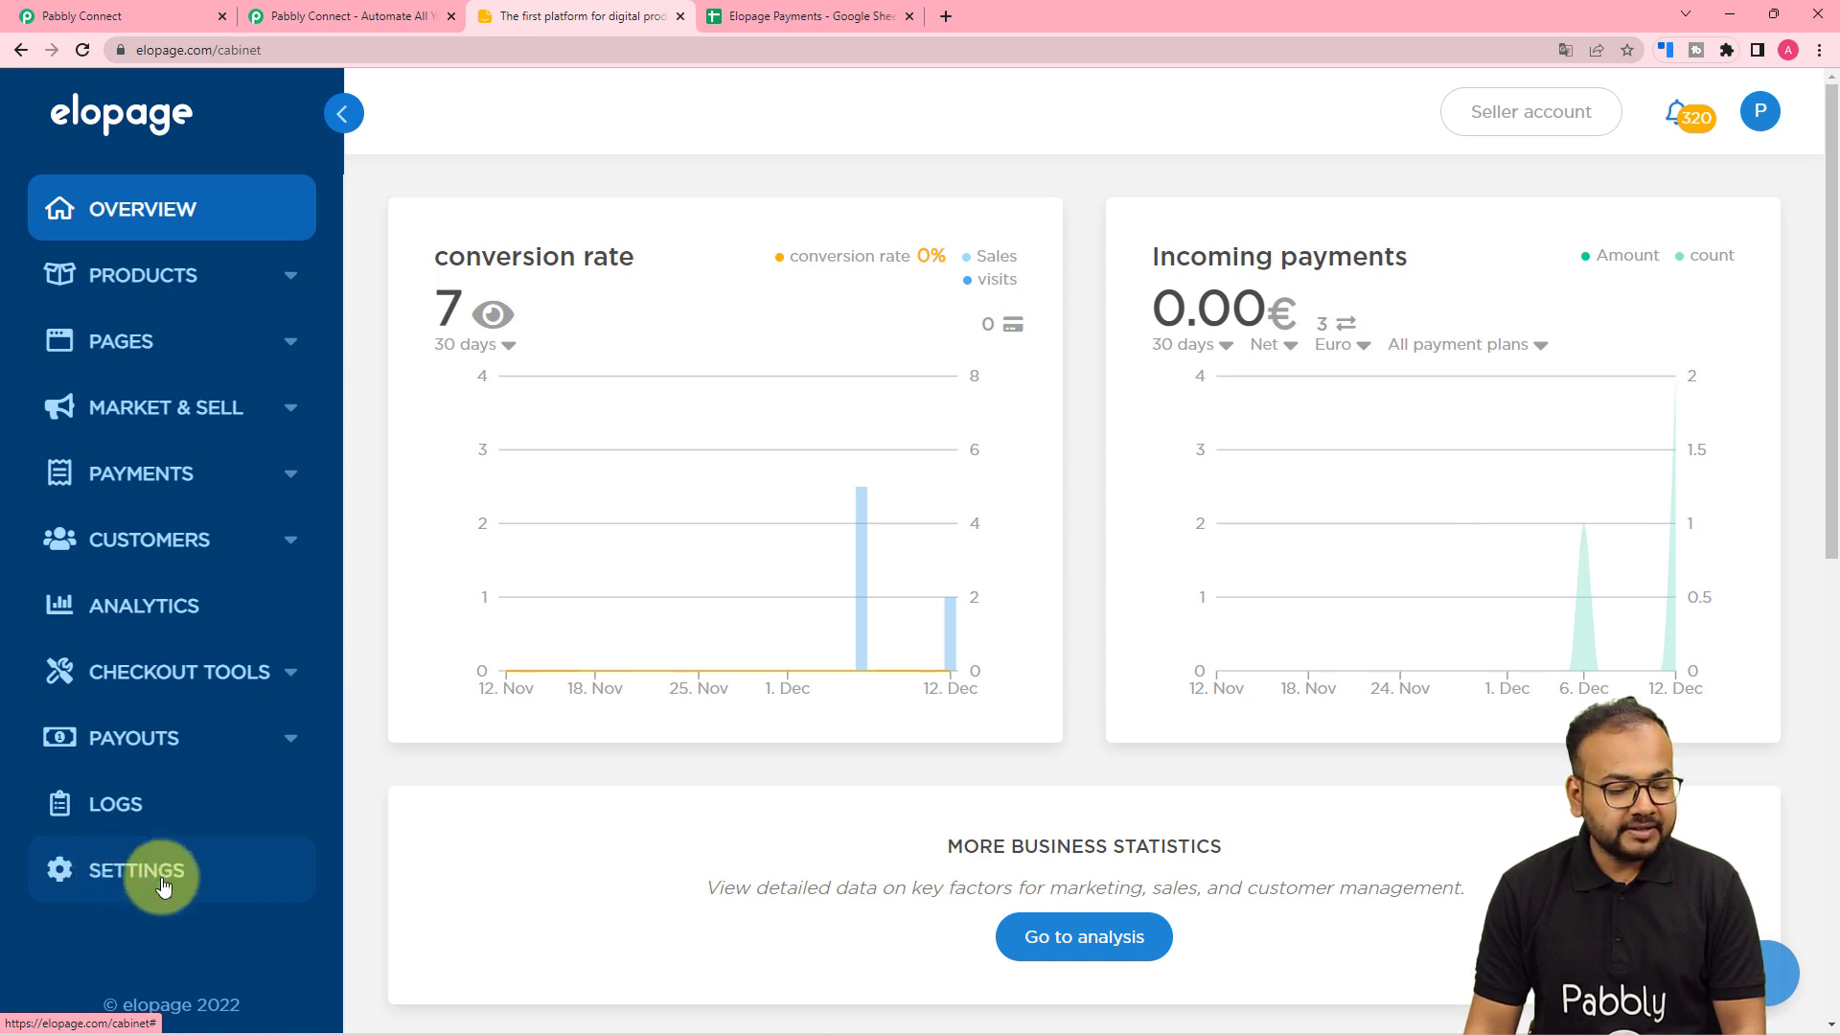
- In Elopage Settings > Integrations, reveal the elopage API key and secret
{"action": "left_click", "coordinate": [130, 878]}
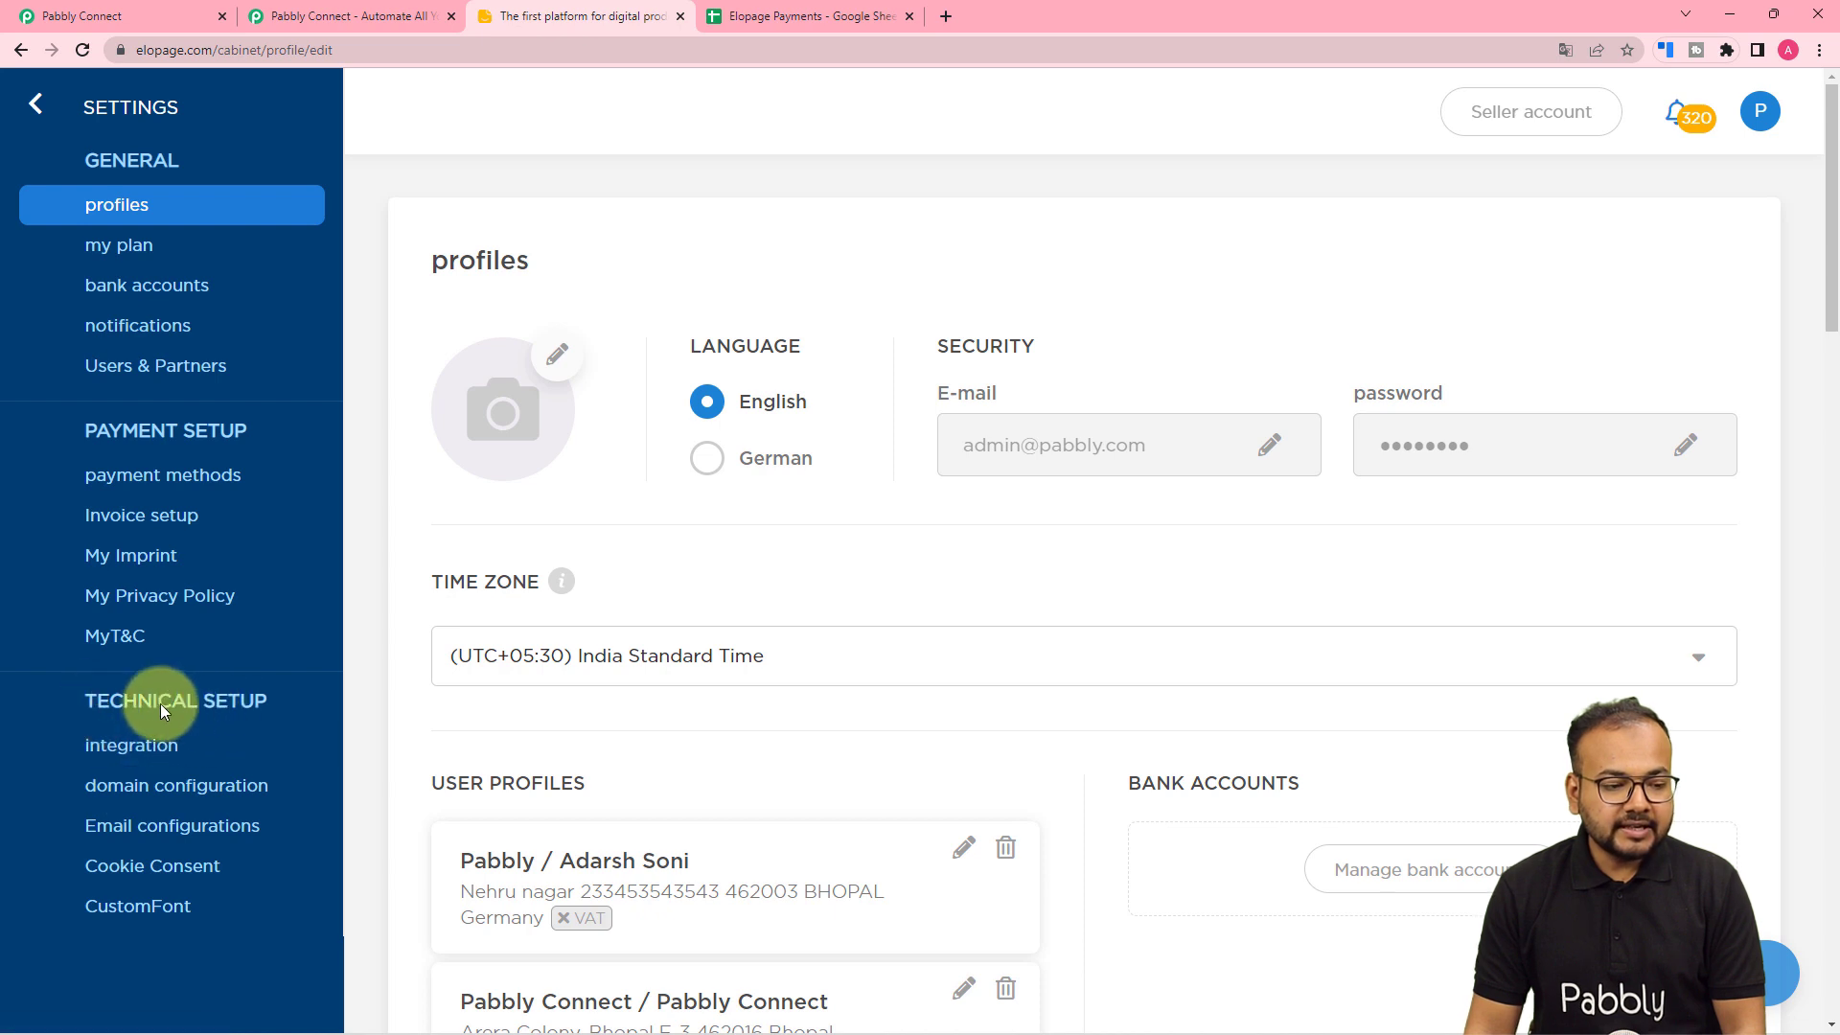
{"action": "left_click", "coordinate": [175, 753]}
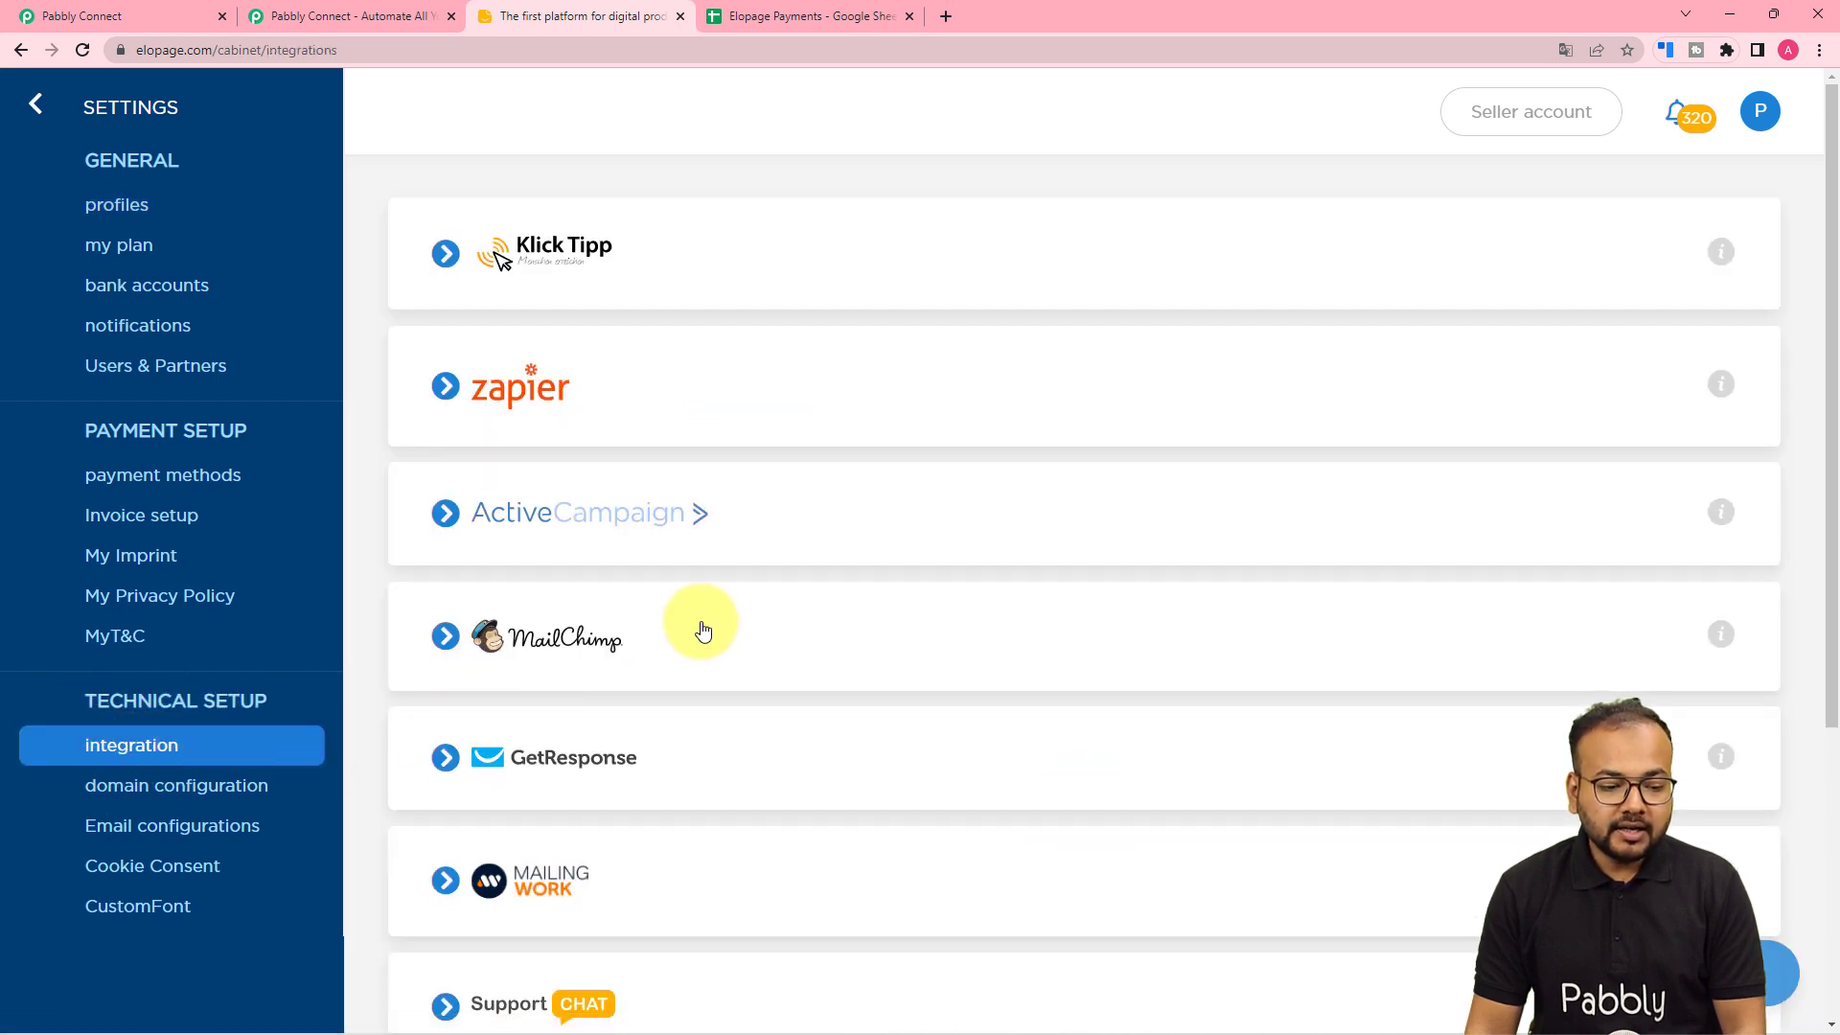
{"action": "scroll", "coordinate": [702, 630], "scroll_direction": "down", "scroll_amount": 5}
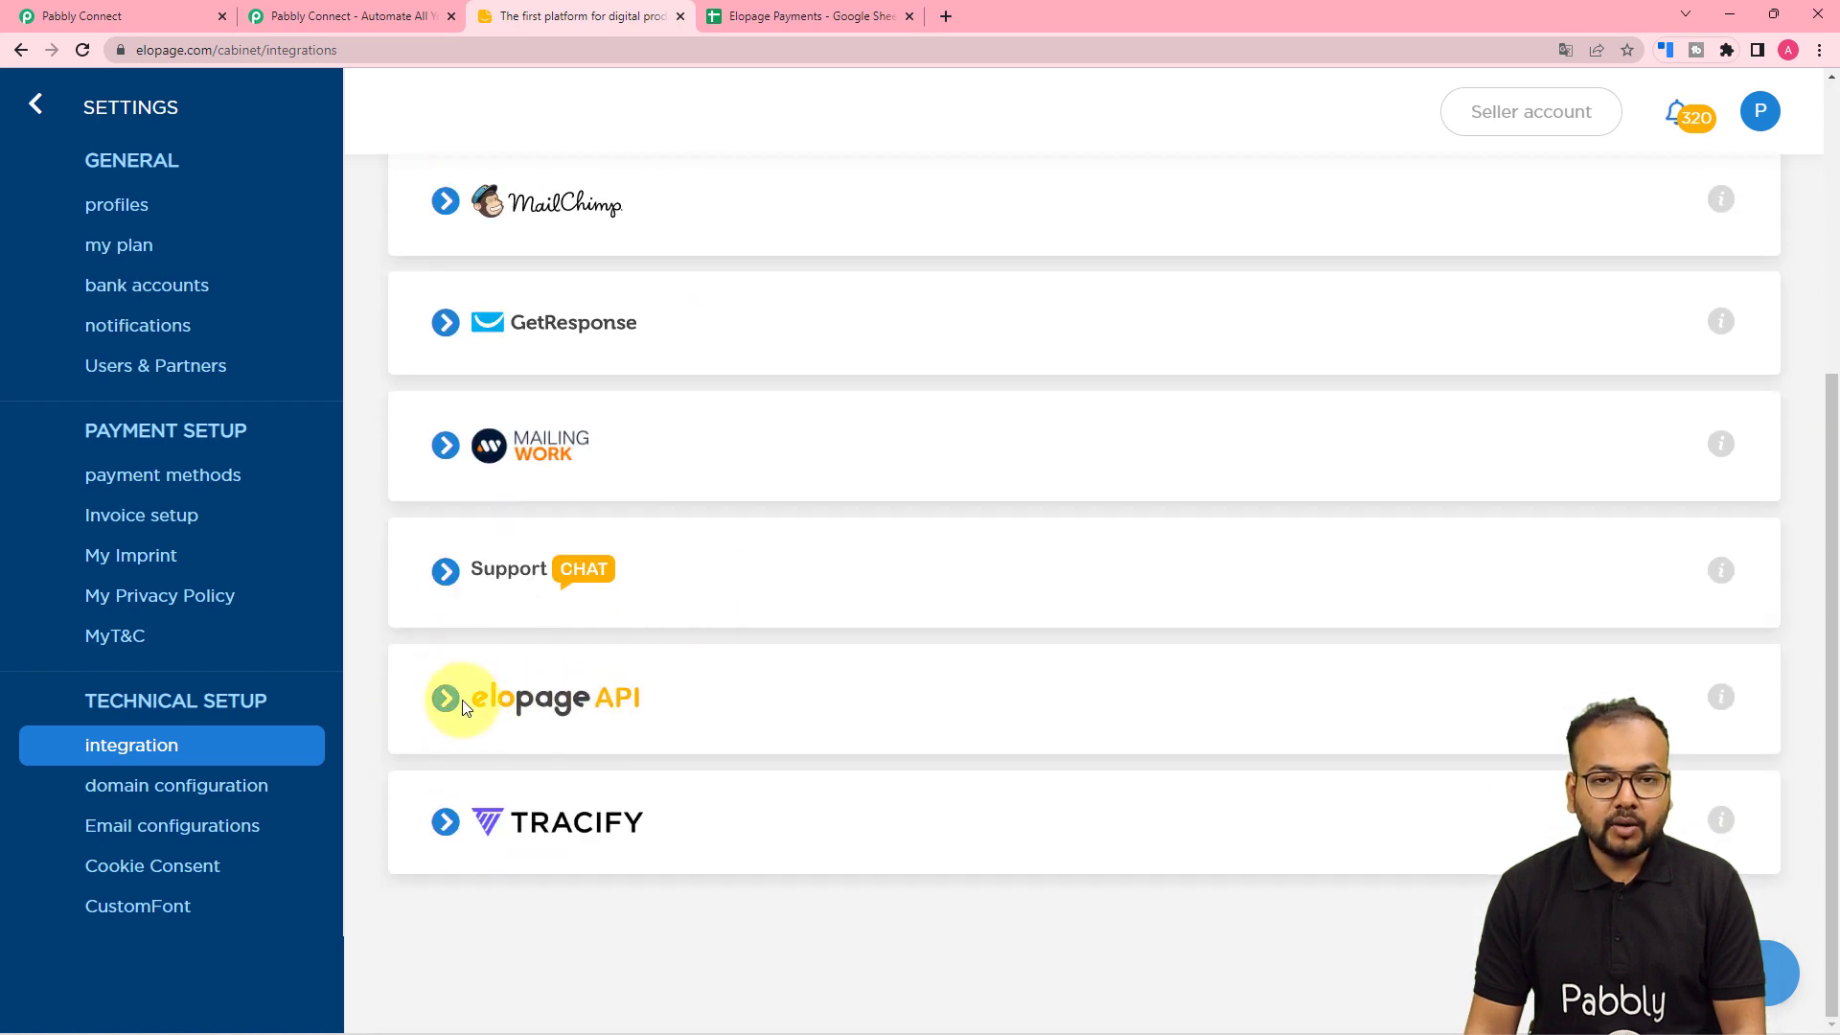
{"action": "left_click", "coordinate": [464, 706]}
{"action": "scroll", "coordinate": [519, 704], "scroll_direction": "down", "scroll_amount": 2}
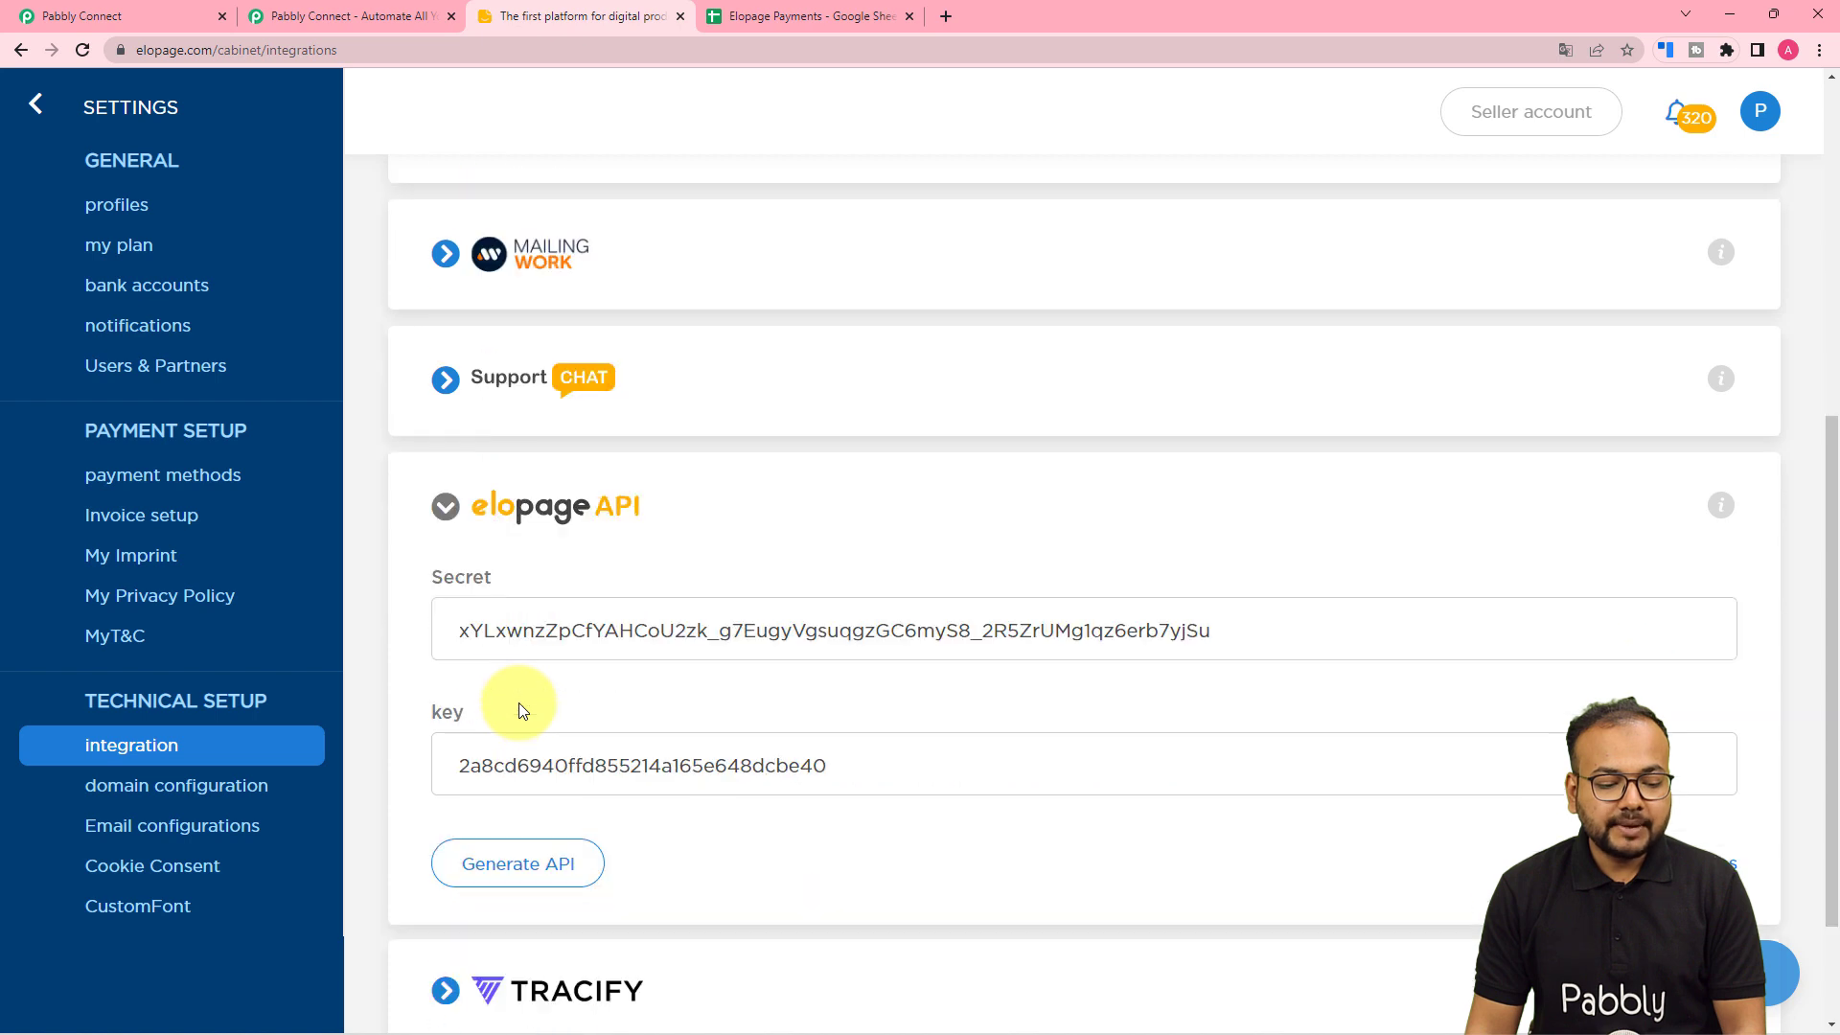
{"action": "scroll", "coordinate": [520, 710], "scroll_direction": "down", "scroll_amount": 1}
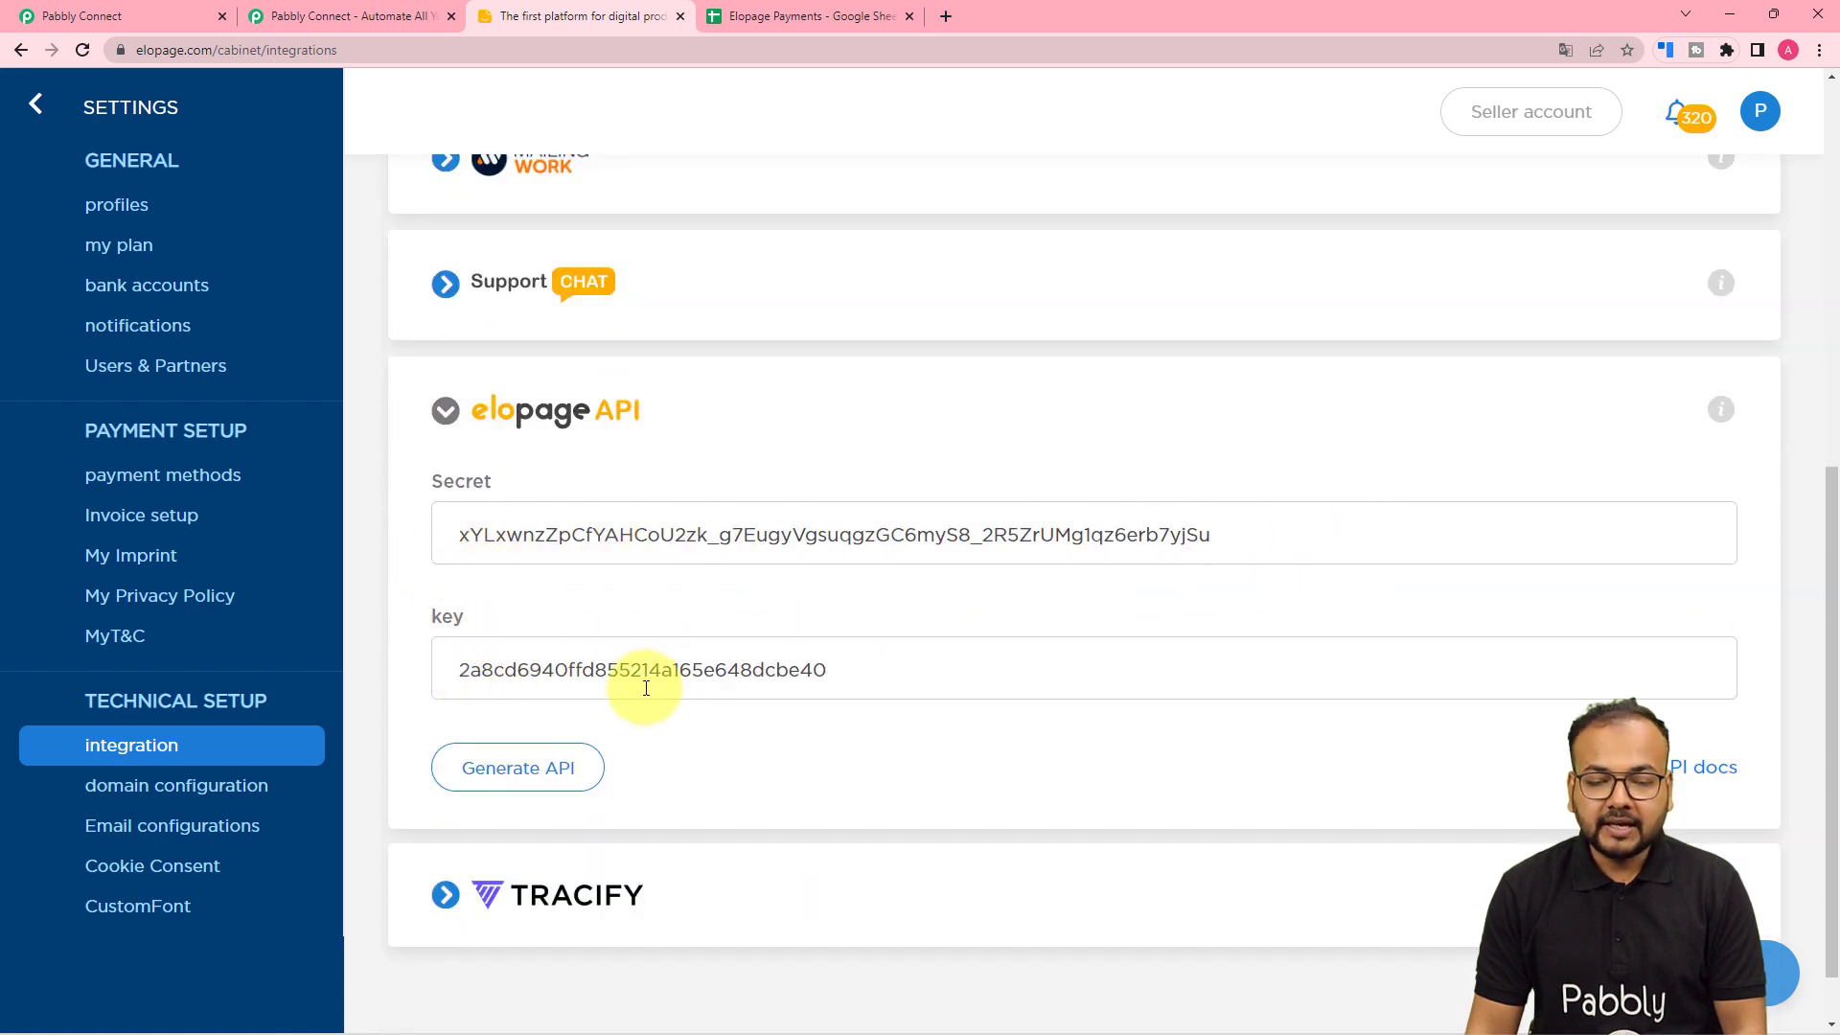
- Copy the Elopage API secret into Pabbly Connect's API Secret field
{"action": "left_click", "coordinate": [838, 537]}
{"action": "key", "text": "ctrl+a"}
{"action": "key", "text": "ctrl+c"}
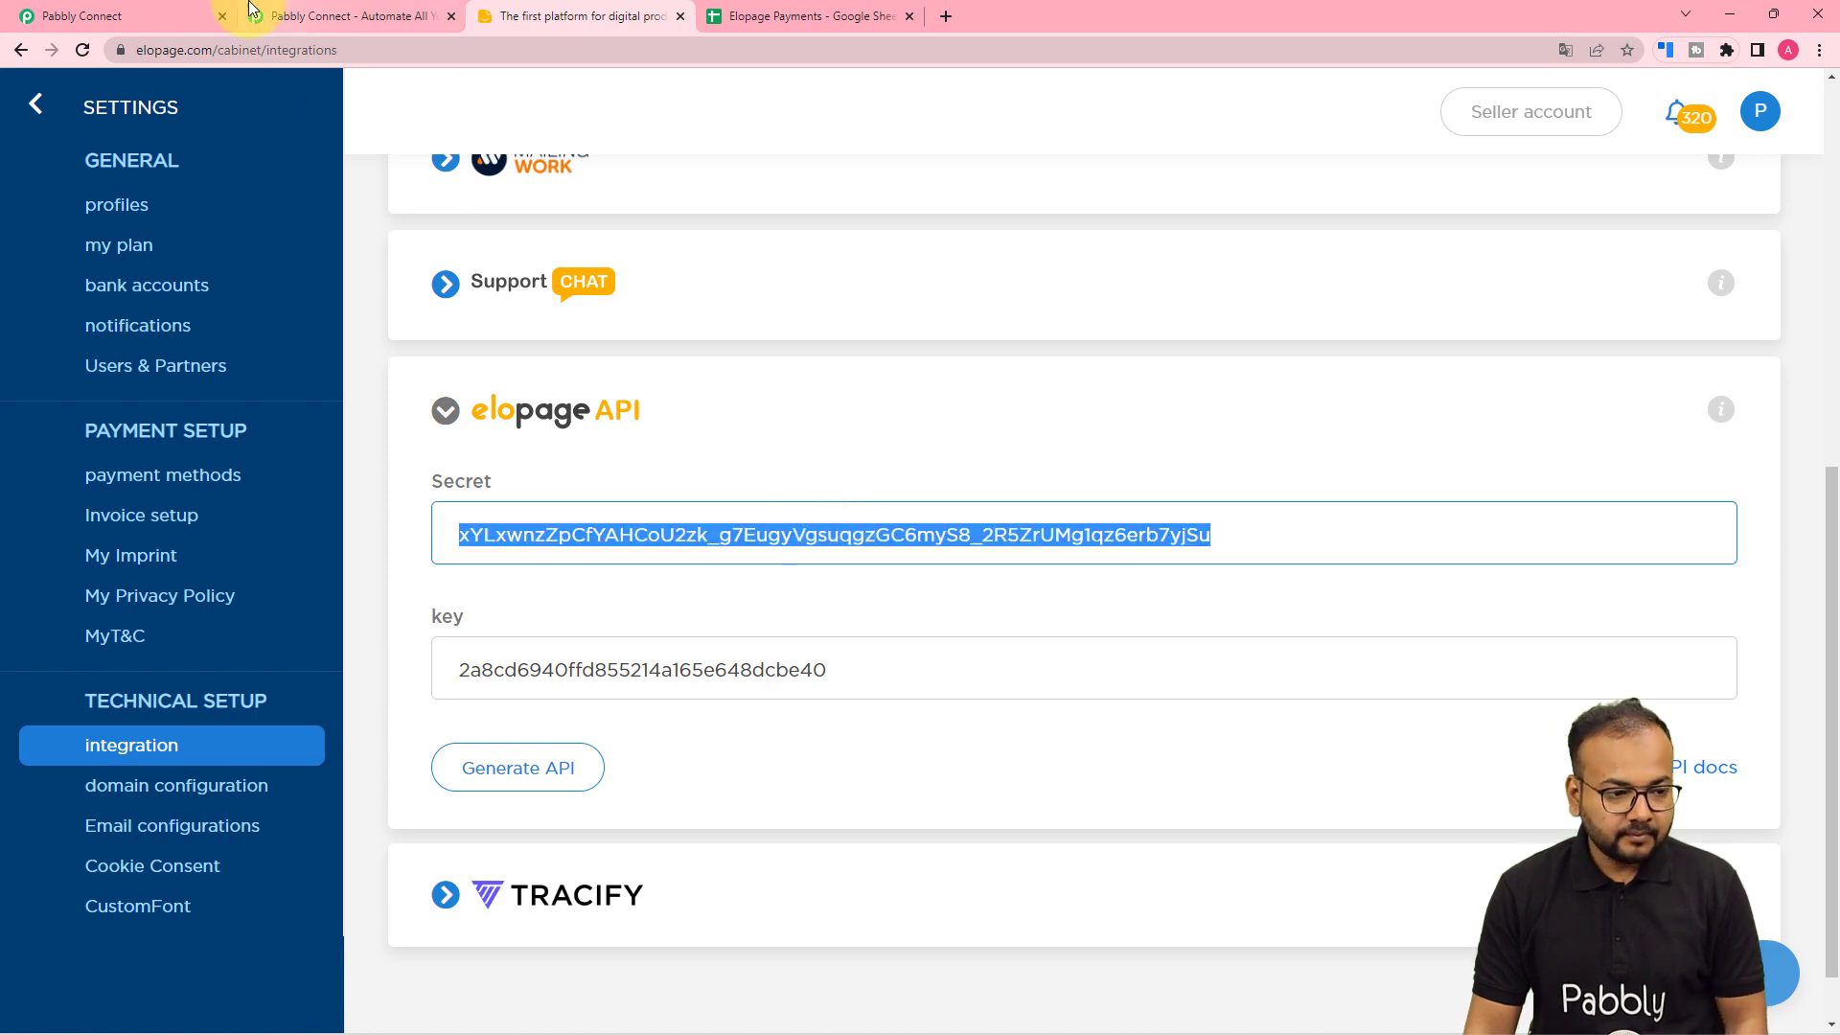
{"action": "left_click", "coordinate": [177, 14]}
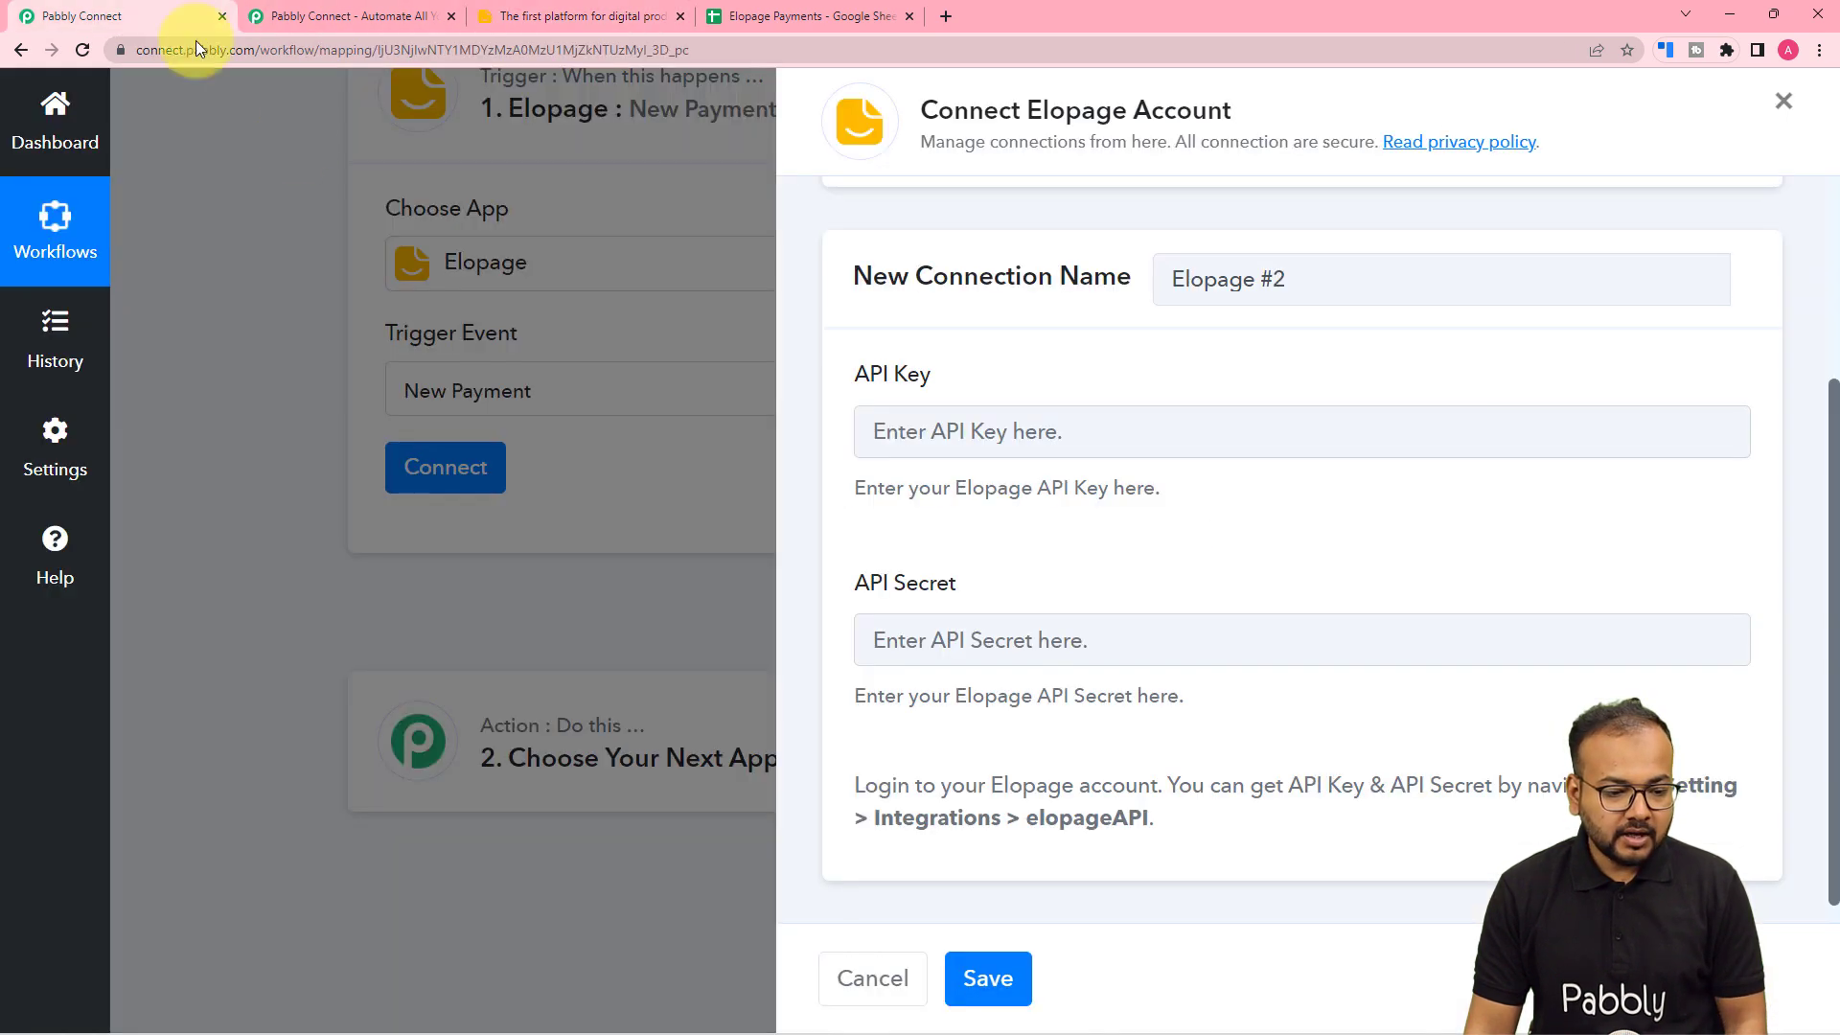
{"action": "left_click", "coordinate": [1051, 640]}
{"action": "key", "text": "ctrl+v"}
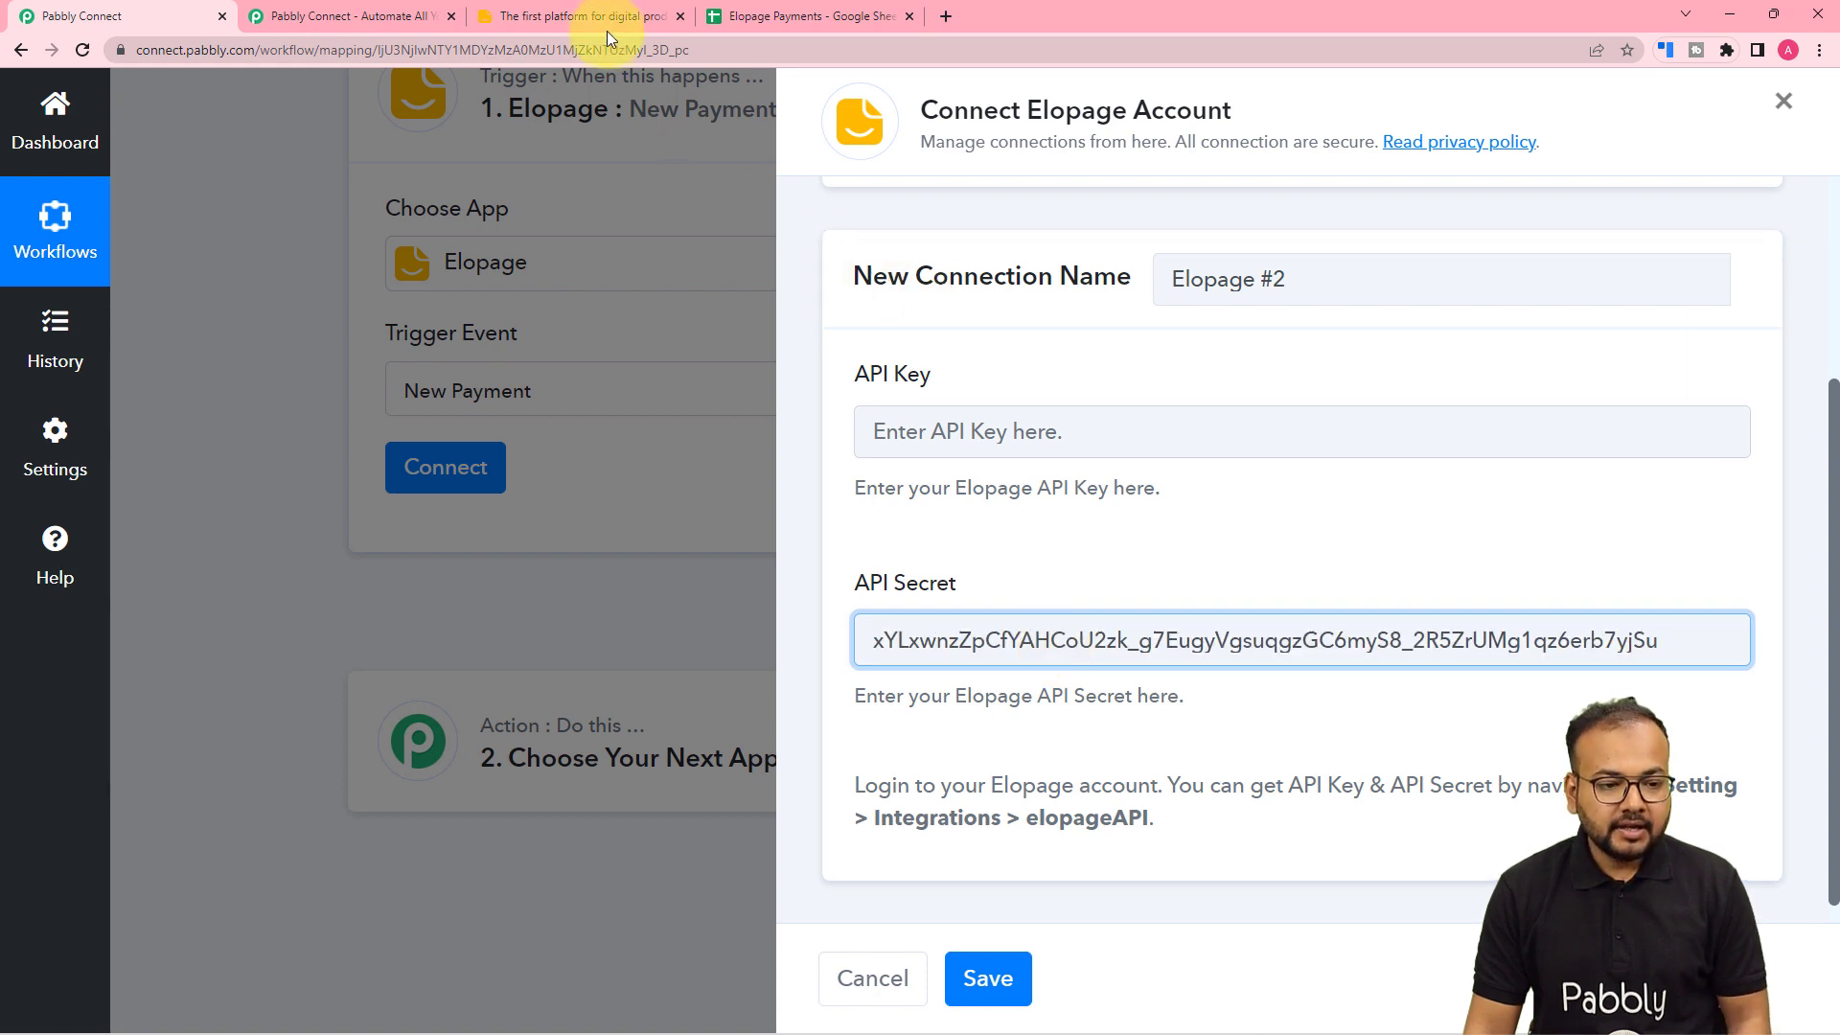
- Copy the Elopage API key into the API Key field and save the connection
{"action": "left_click", "coordinate": [608, 20]}
{"action": "left_click", "coordinate": [708, 676]}
{"action": "key", "text": "ctrl+c"}
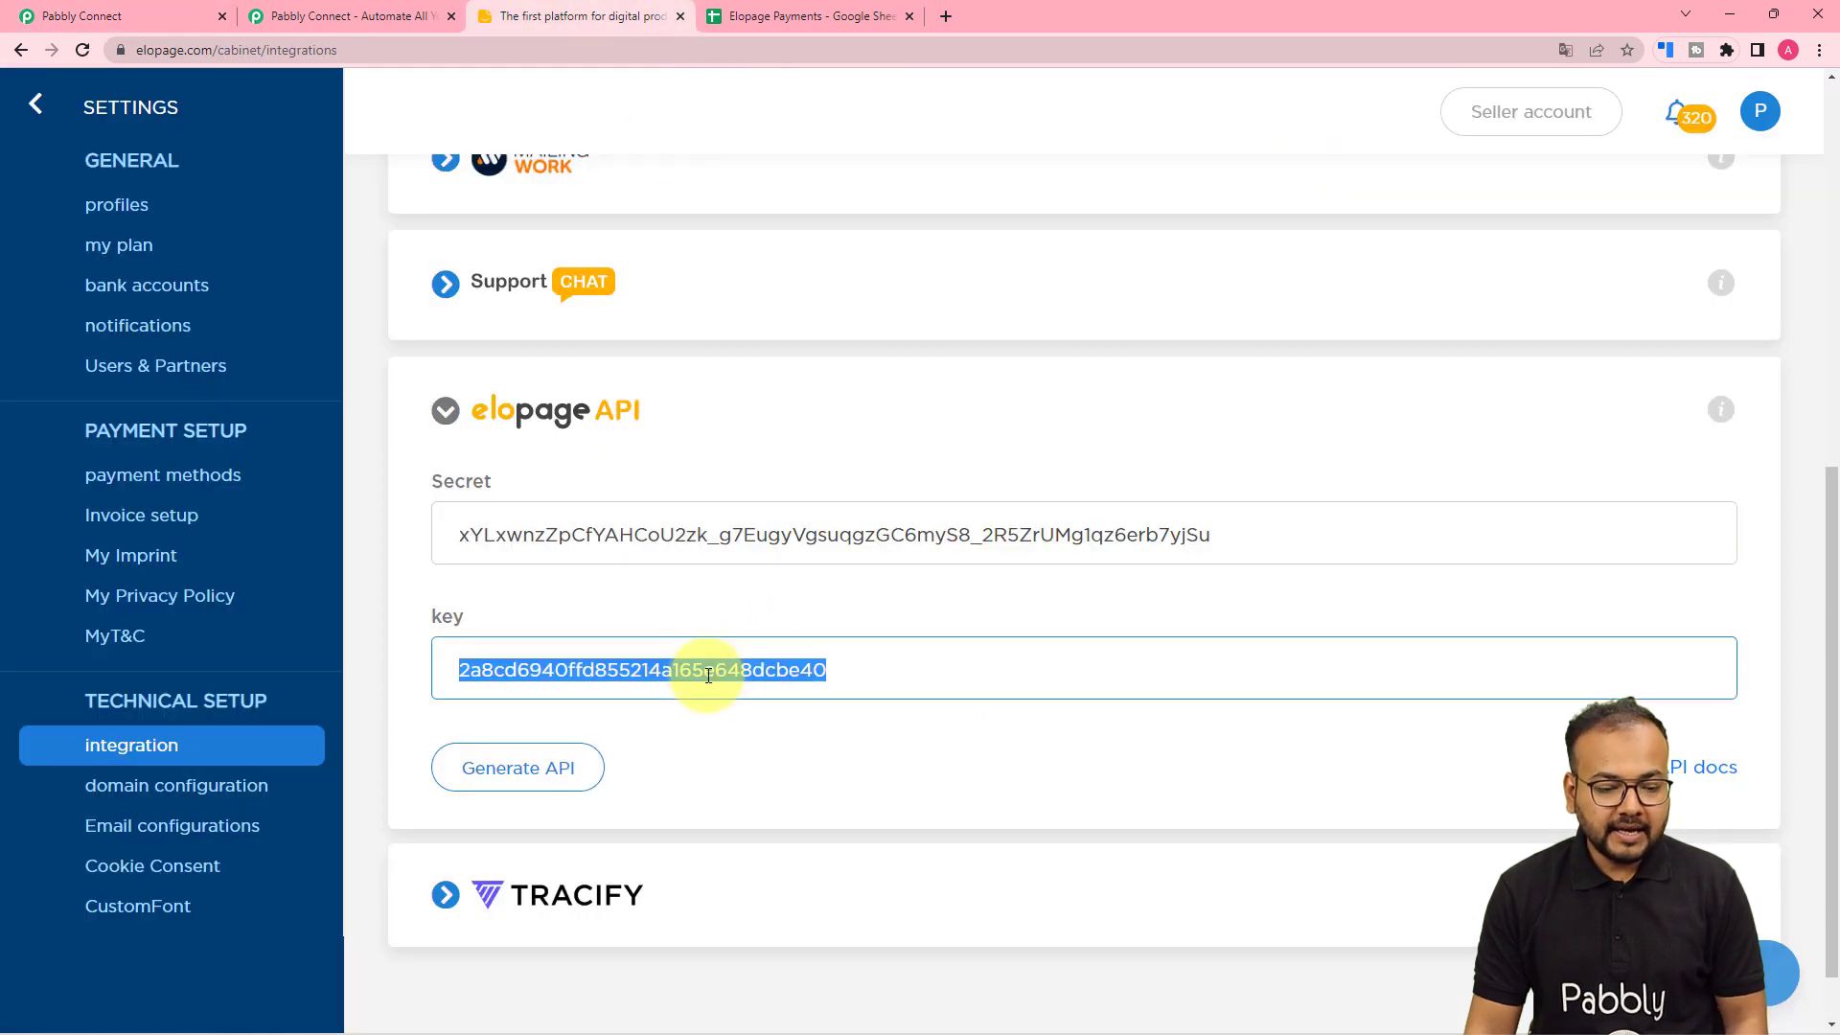
{"action": "left_click", "coordinate": [144, 16]}
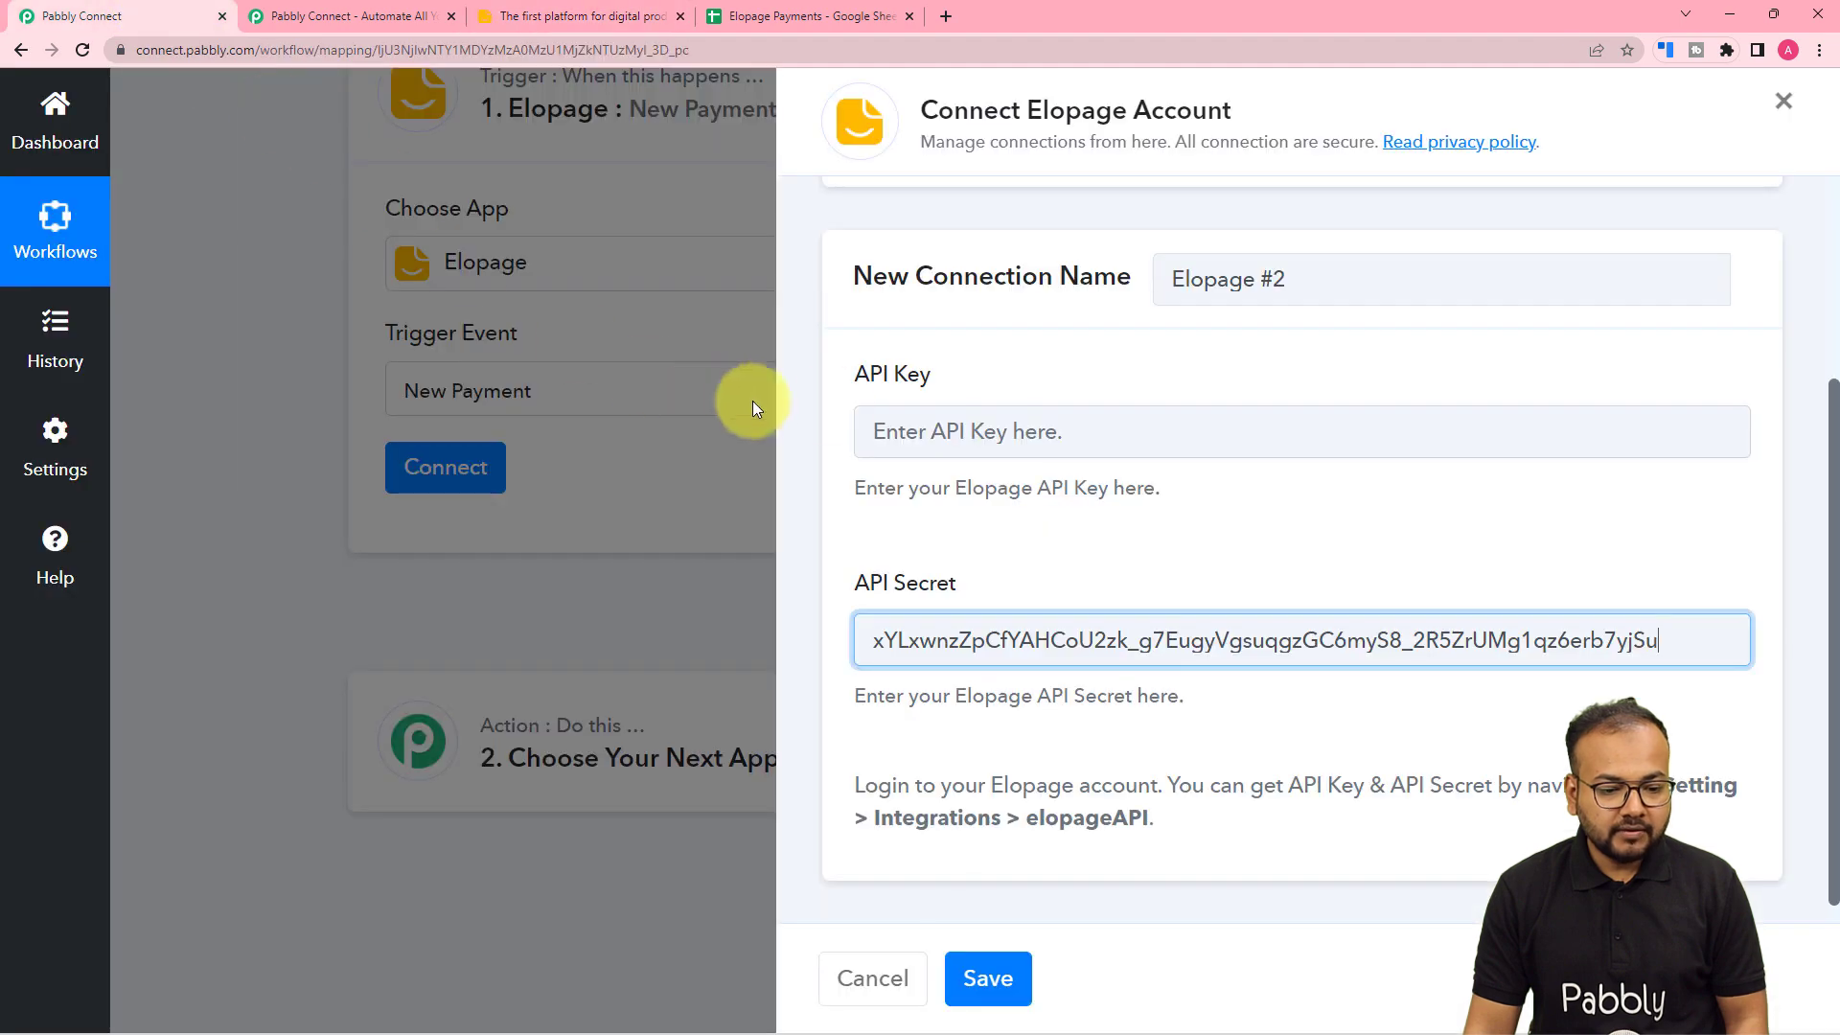
{"action": "left_click", "coordinate": [922, 433]}
{"action": "key", "text": "ctrl+v"}
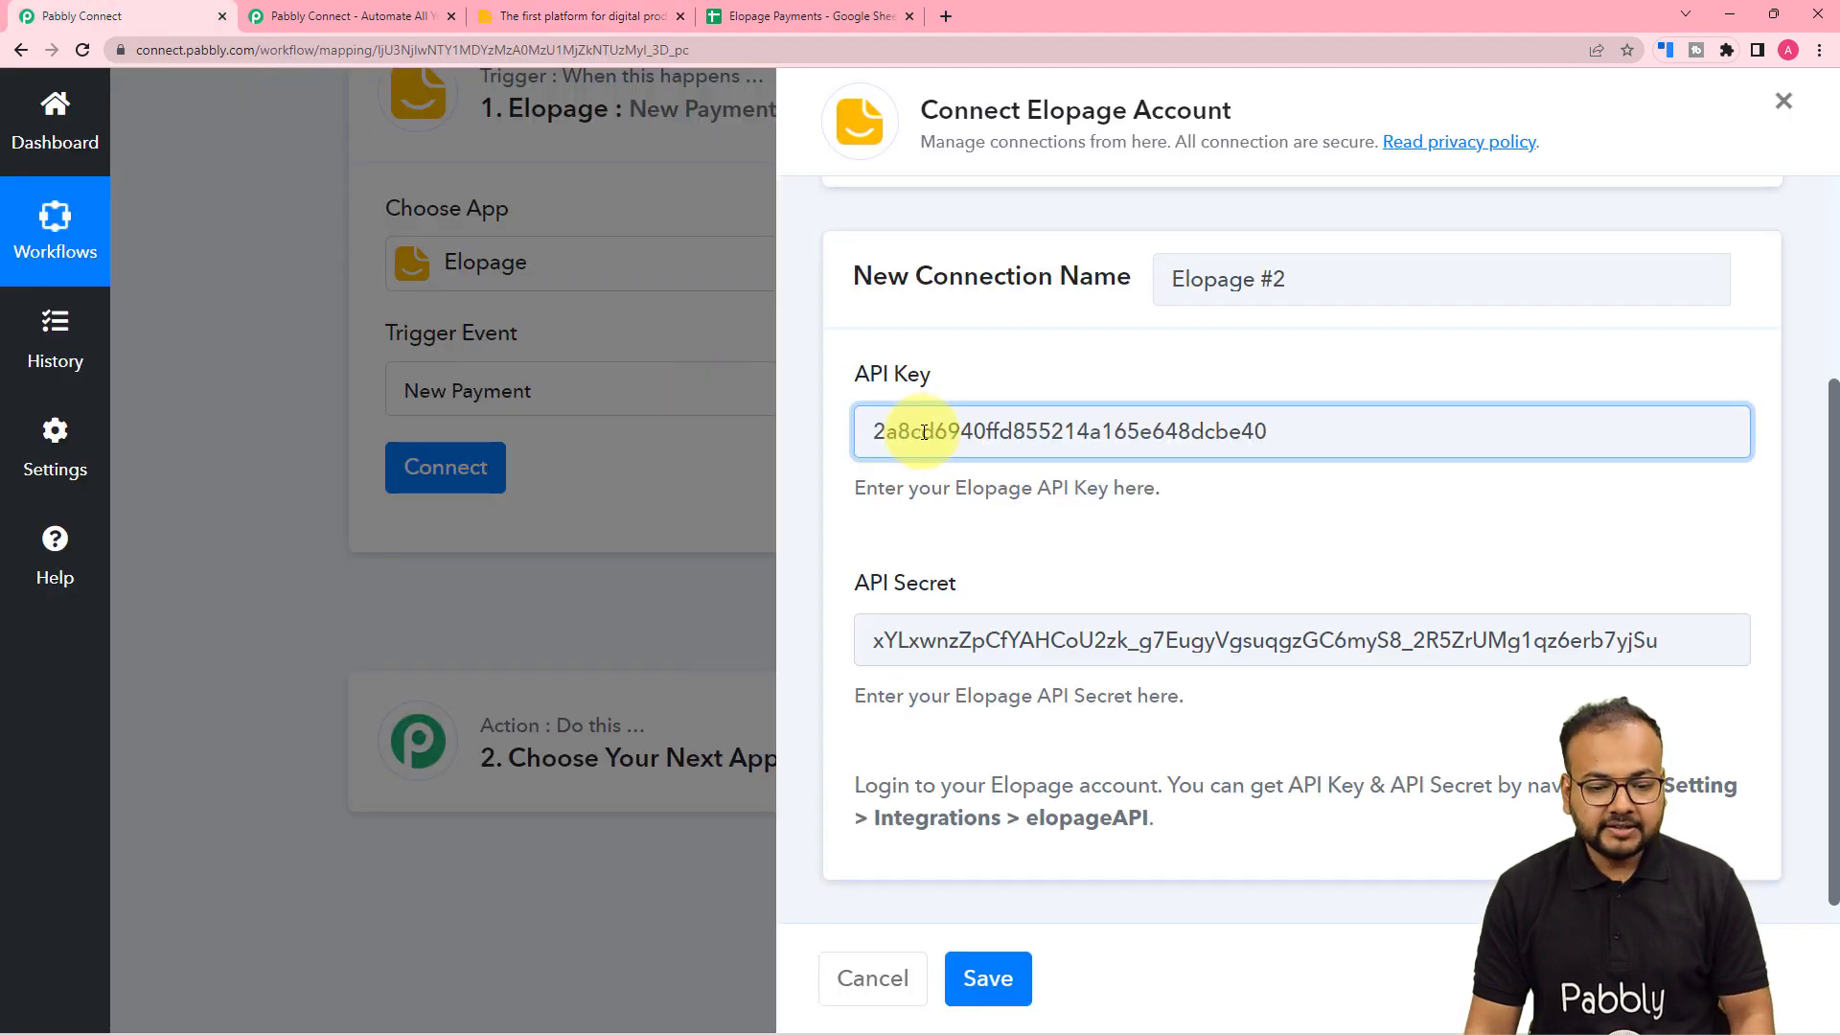
{"action": "left_click", "coordinate": [987, 978]}
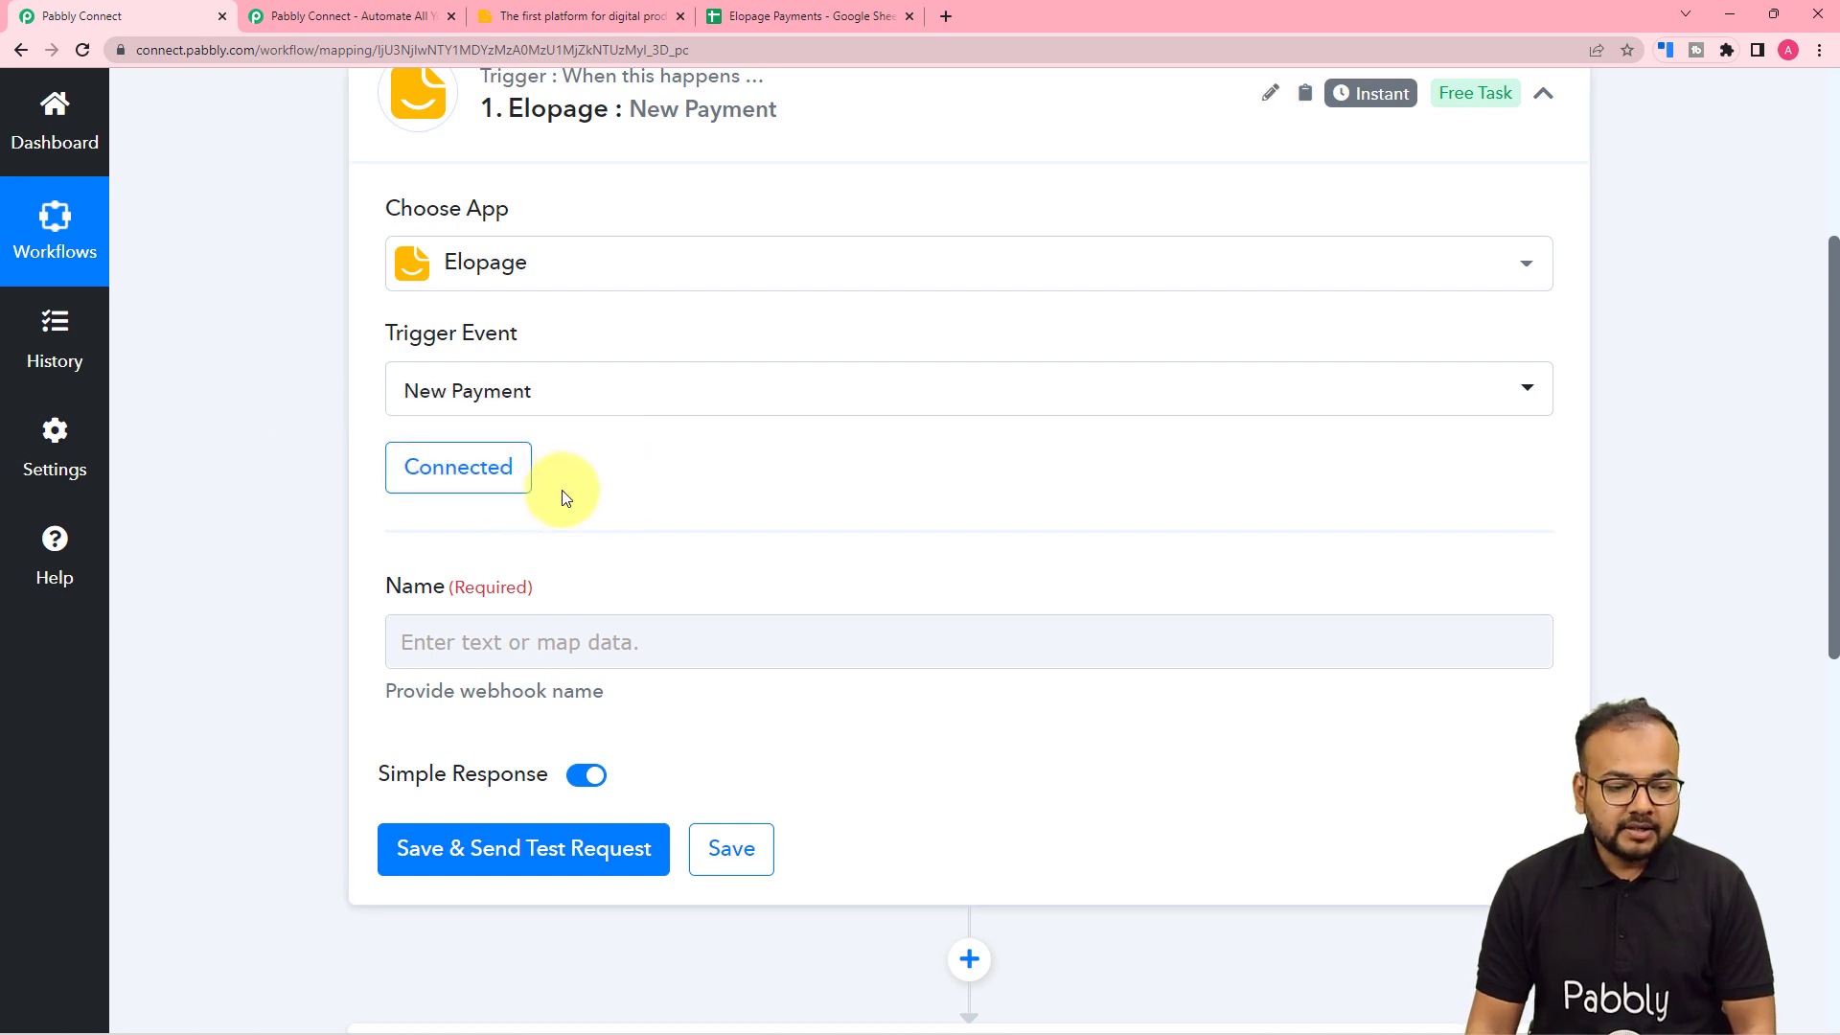
- Name the New Payment webhook 'Testing' and save it, sending a test request
{"action": "scroll", "coordinate": [561, 490], "scroll_direction": "down", "scroll_amount": 3}
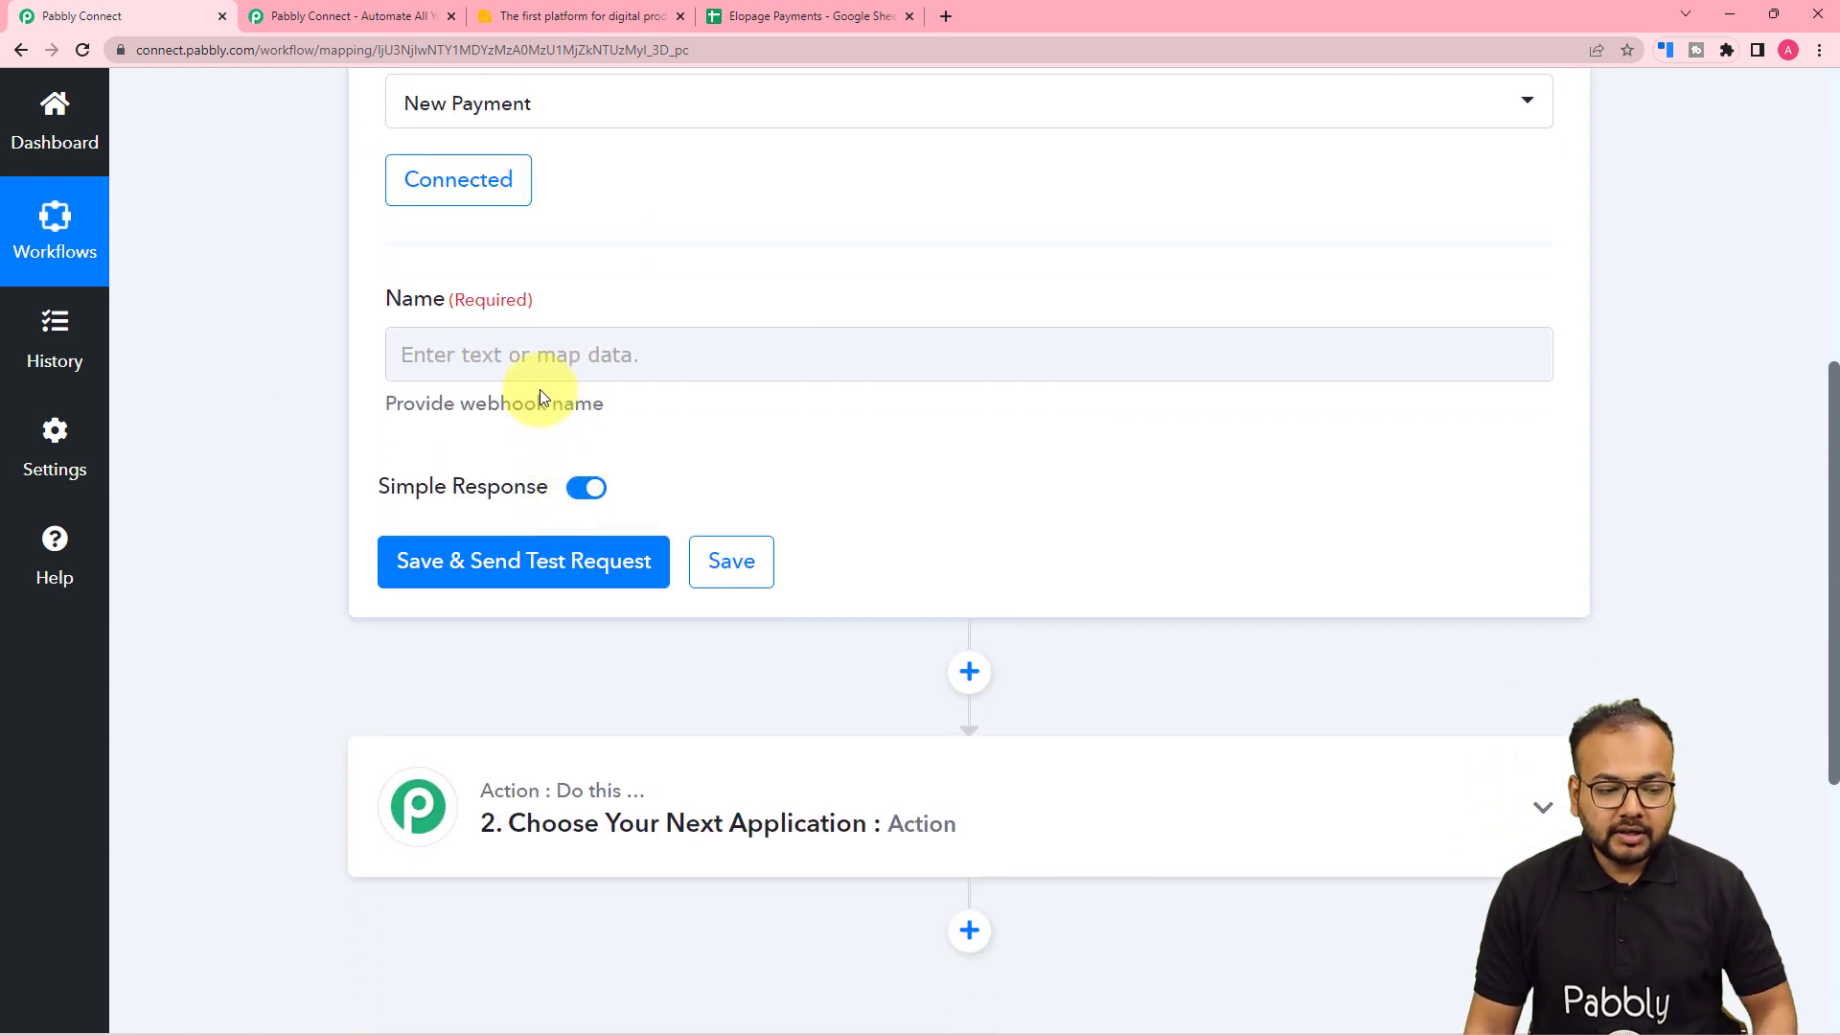
{"action": "left_click", "coordinate": [581, 360]}
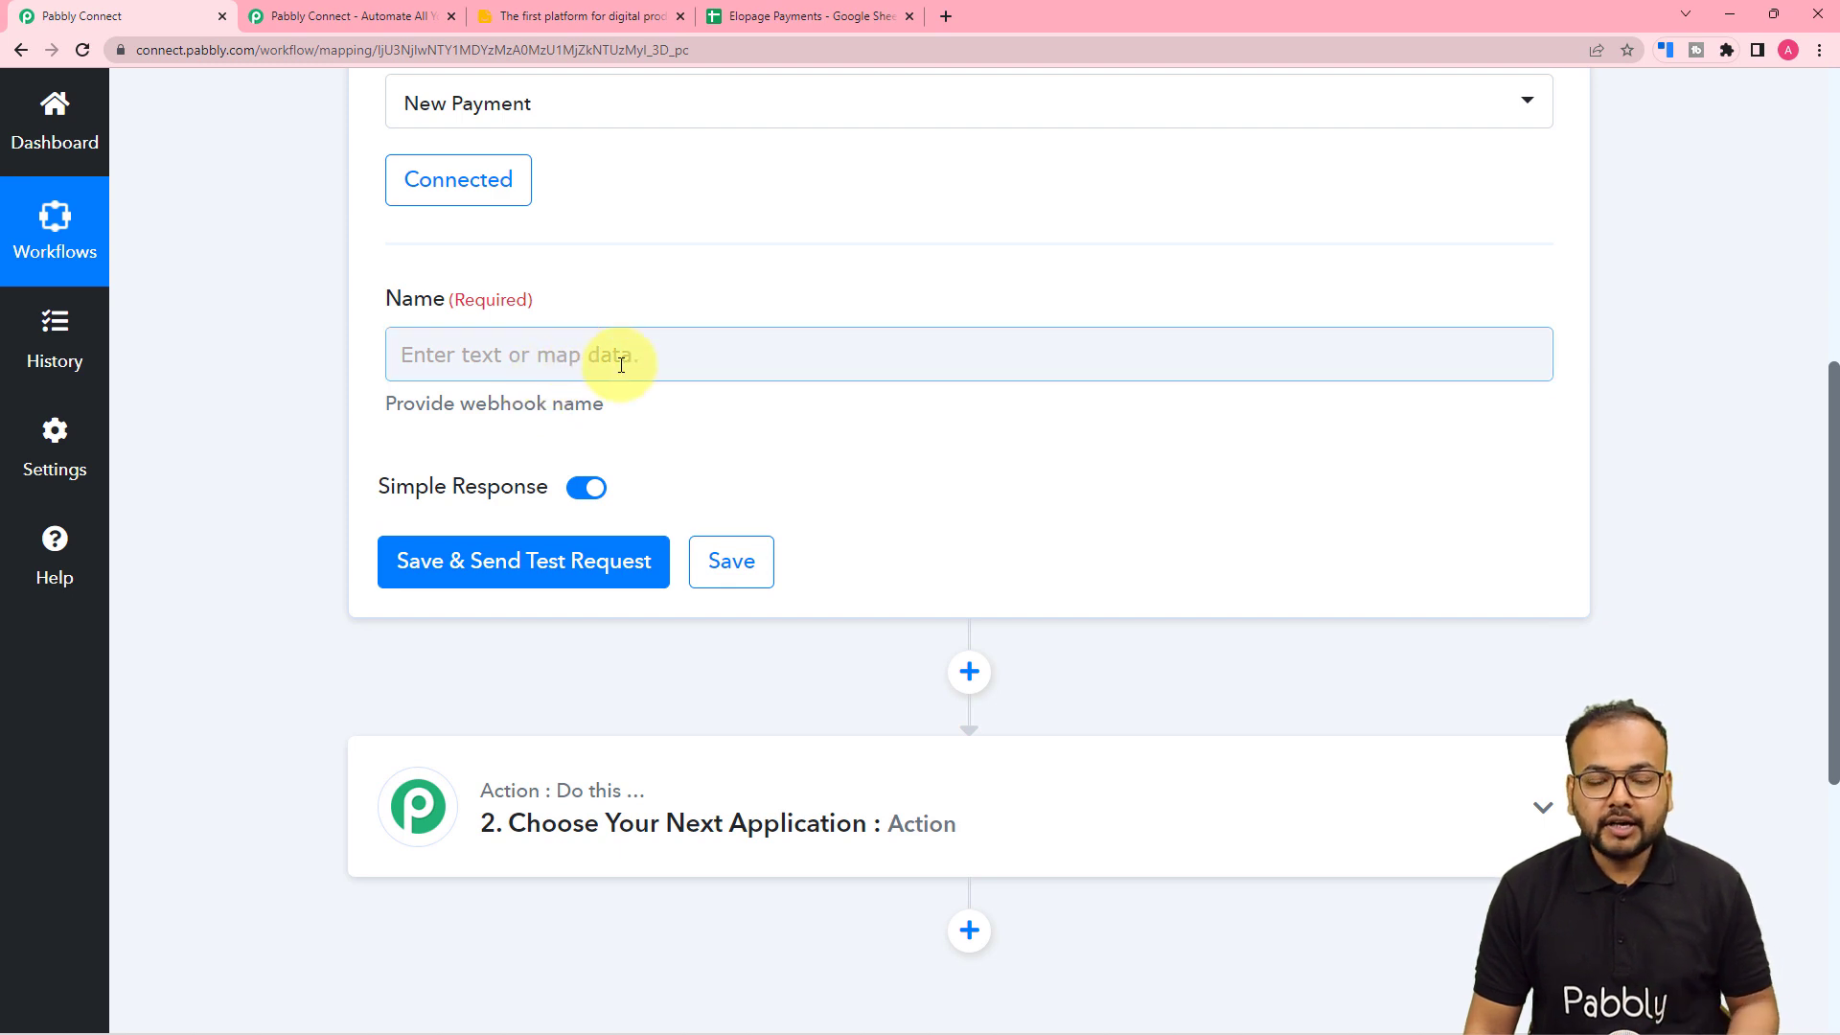
{"action": "left_click", "coordinate": [655, 366]}
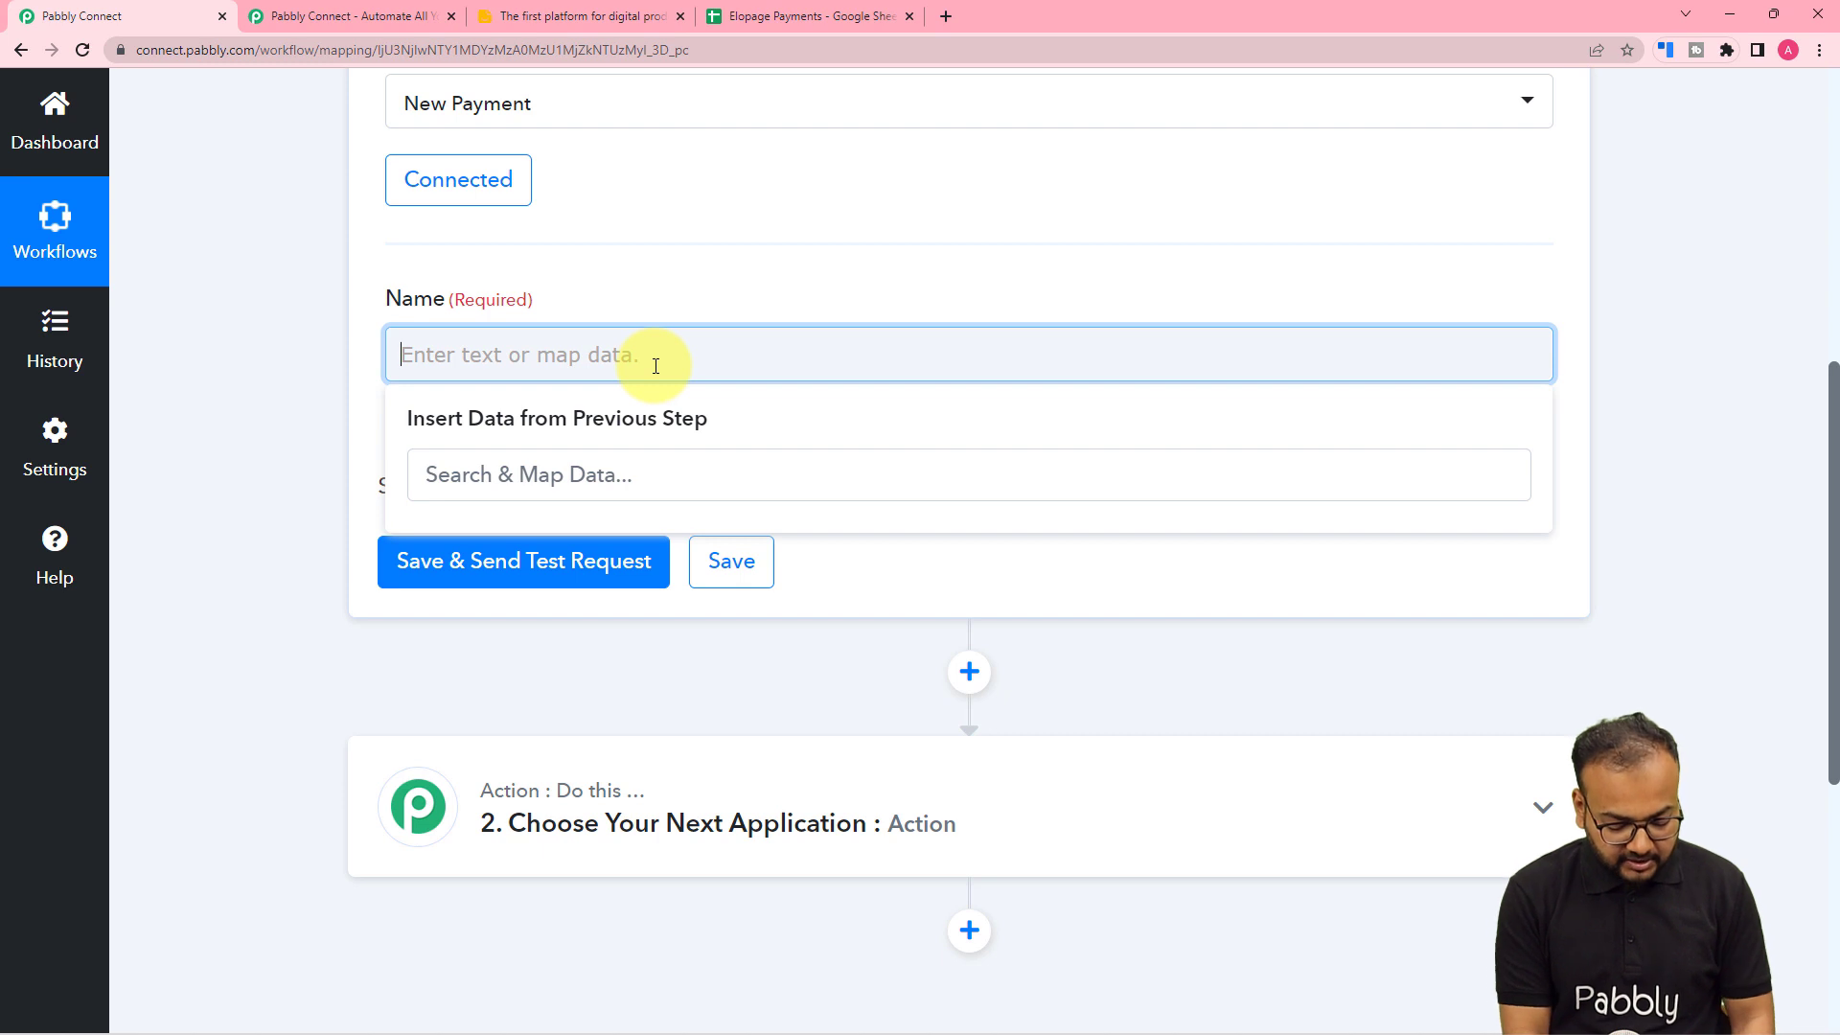
{"action": "type", "text": "Tes"}
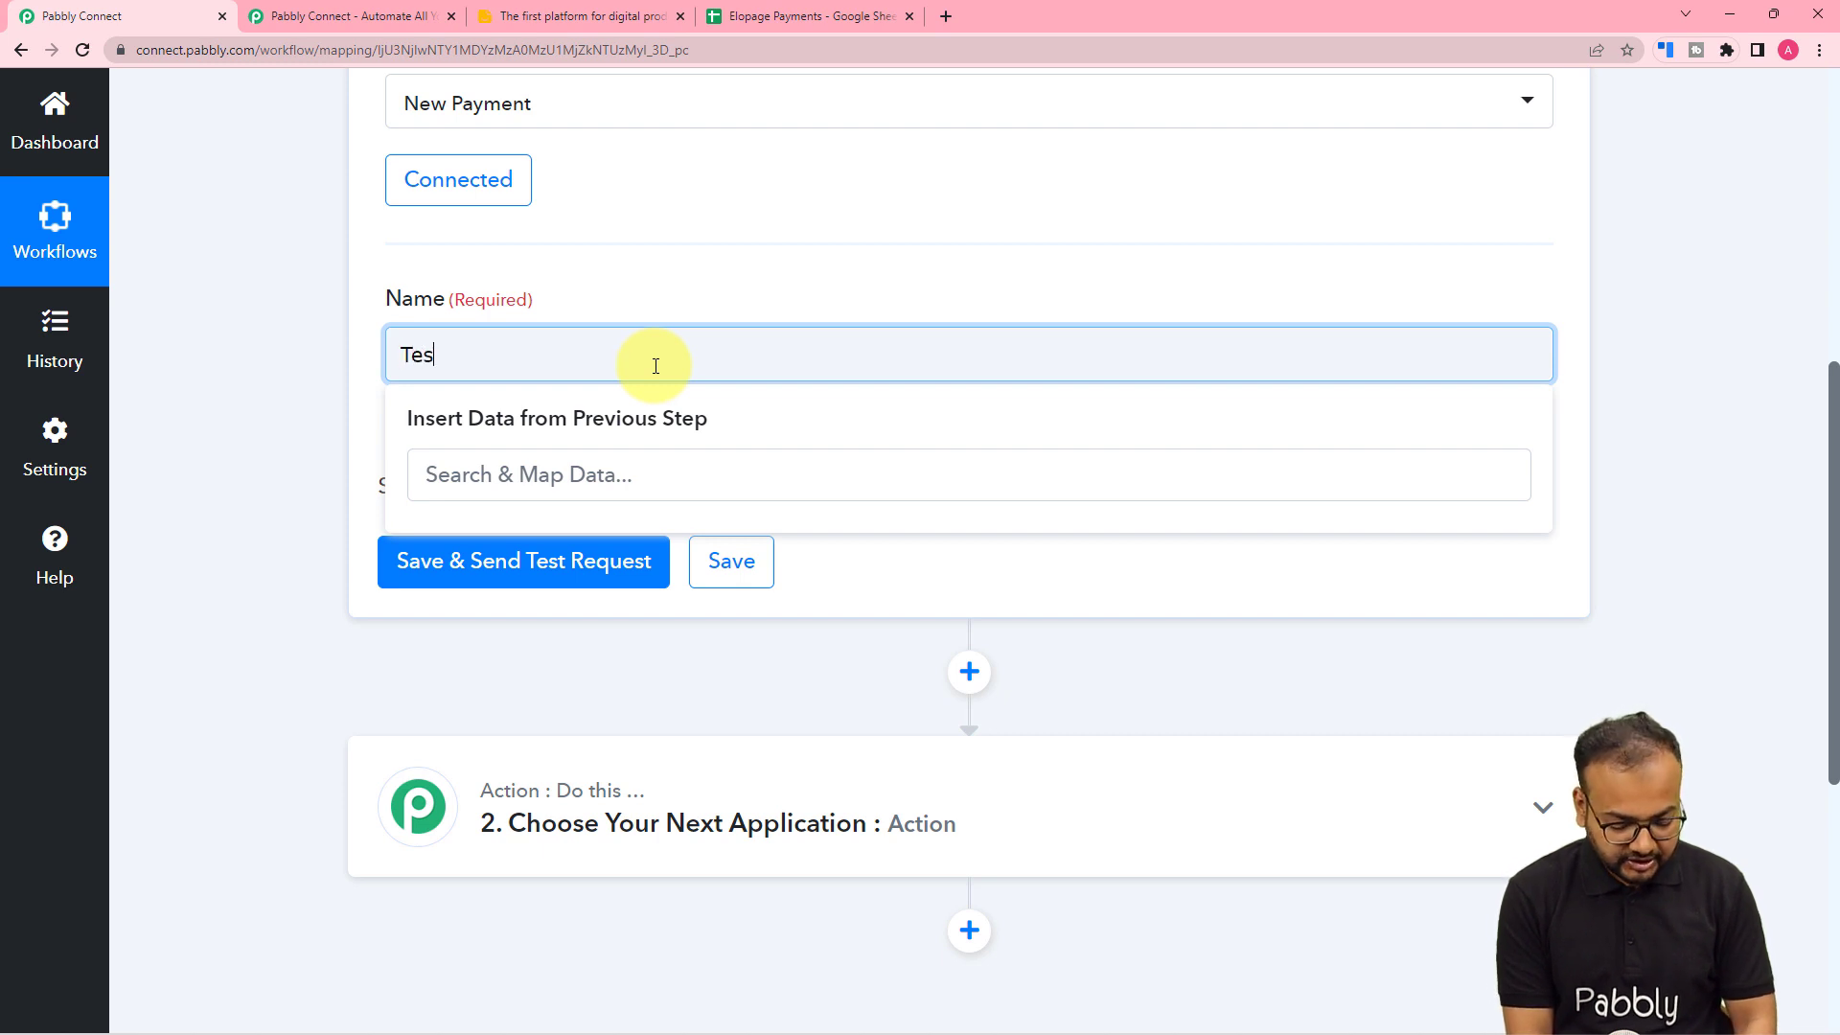
{"action": "type", "text": "tin"}
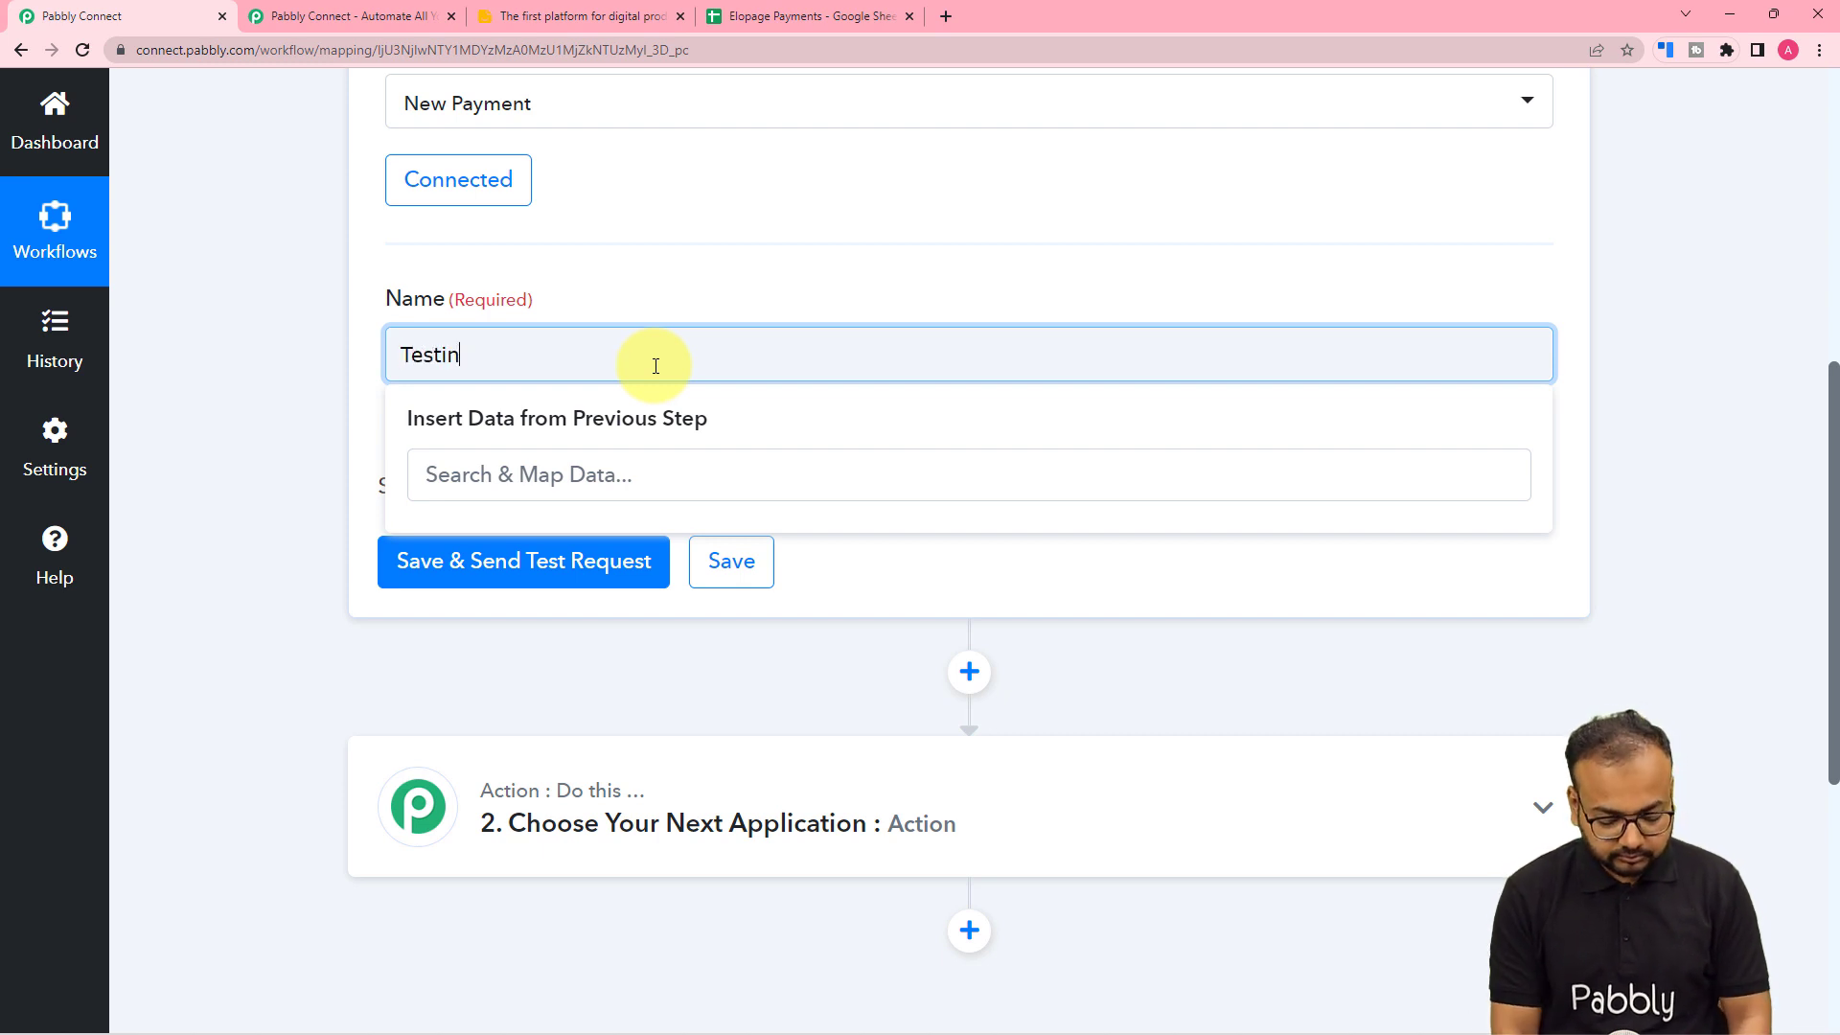
{"action": "type", "text": "fg"}
{"action": "left_click", "coordinate": [673, 312]}
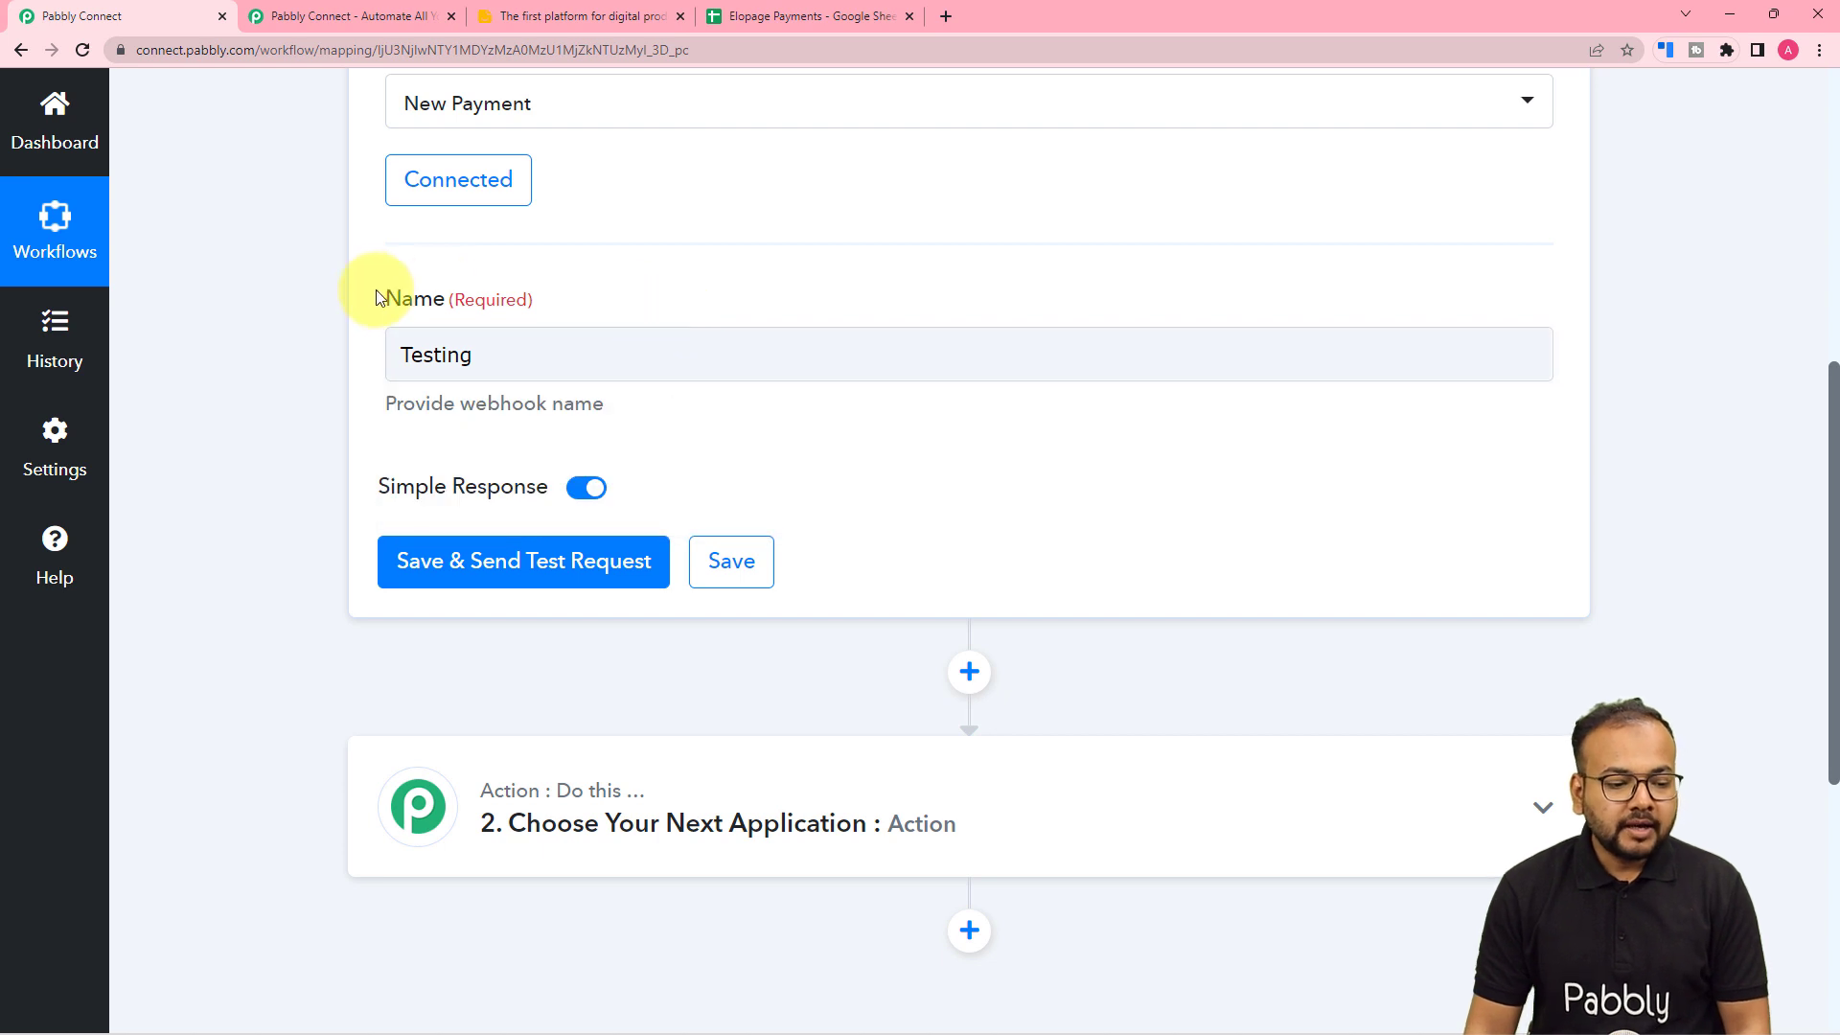
{"action": "left_click", "coordinate": [397, 562]}
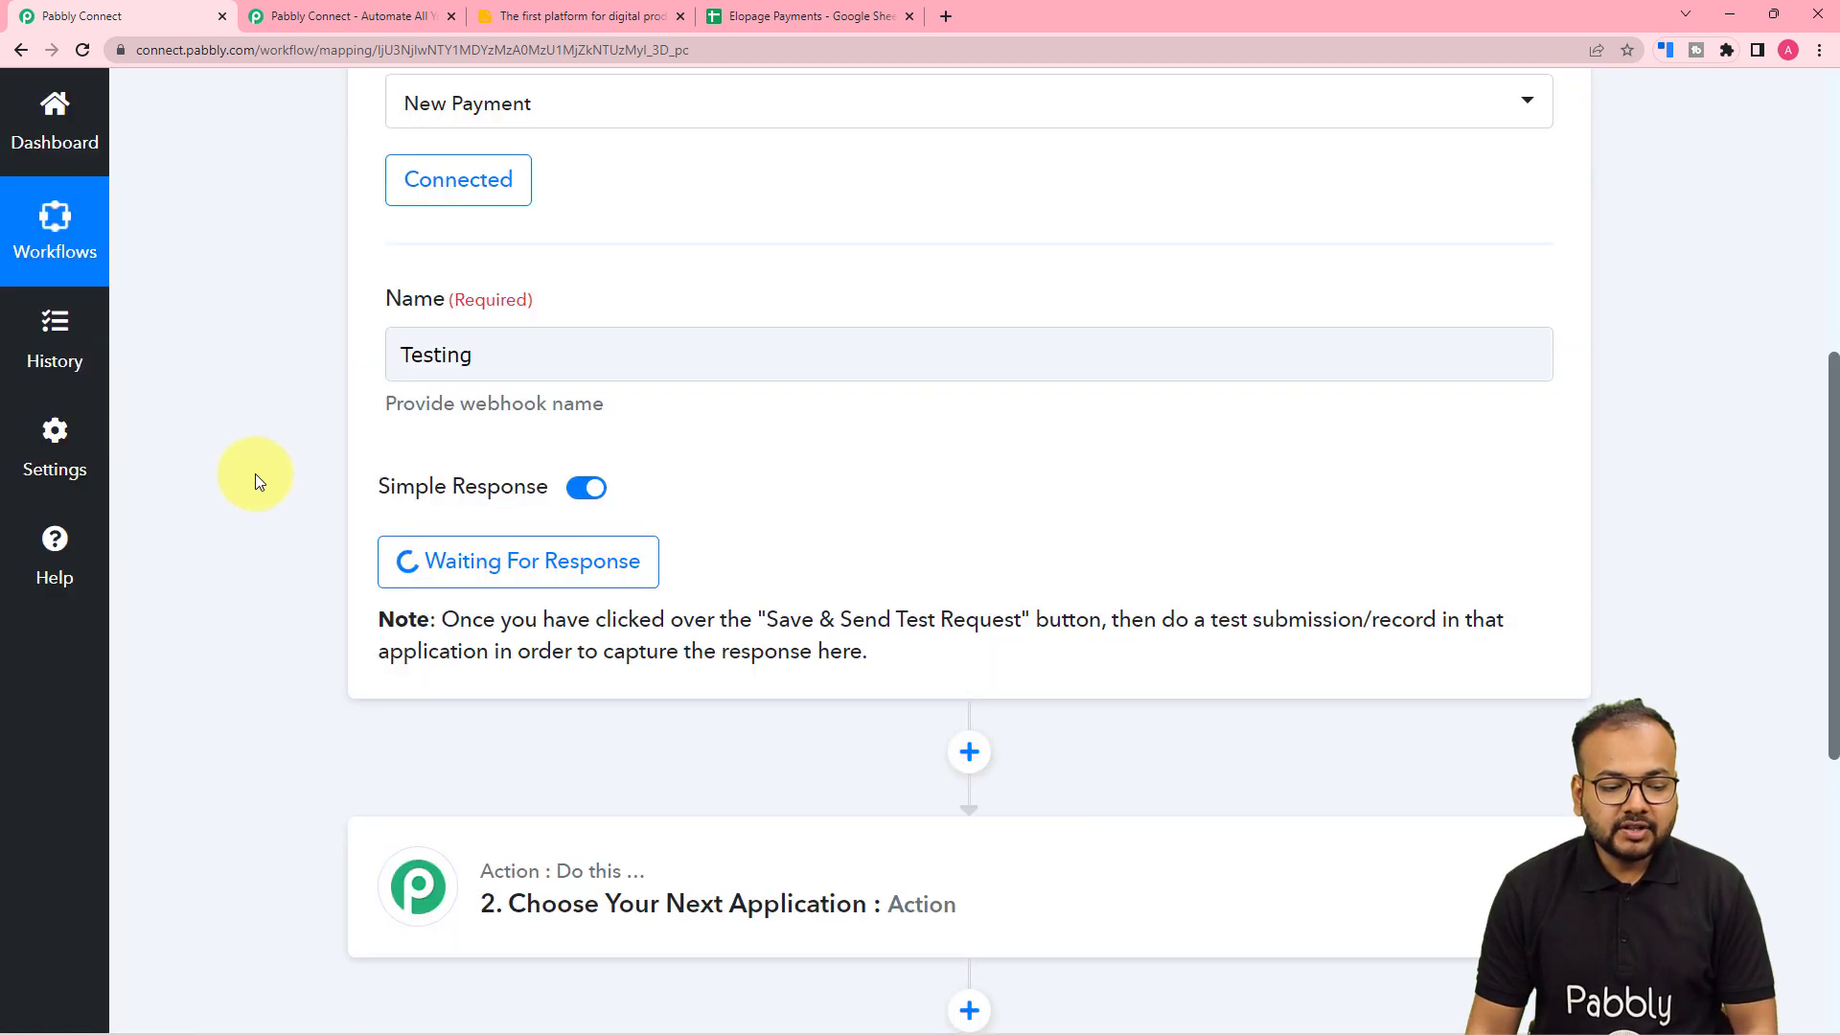
{"action": "scroll", "coordinate": [255, 473], "scroll_direction": "down", "scroll_amount": 1}
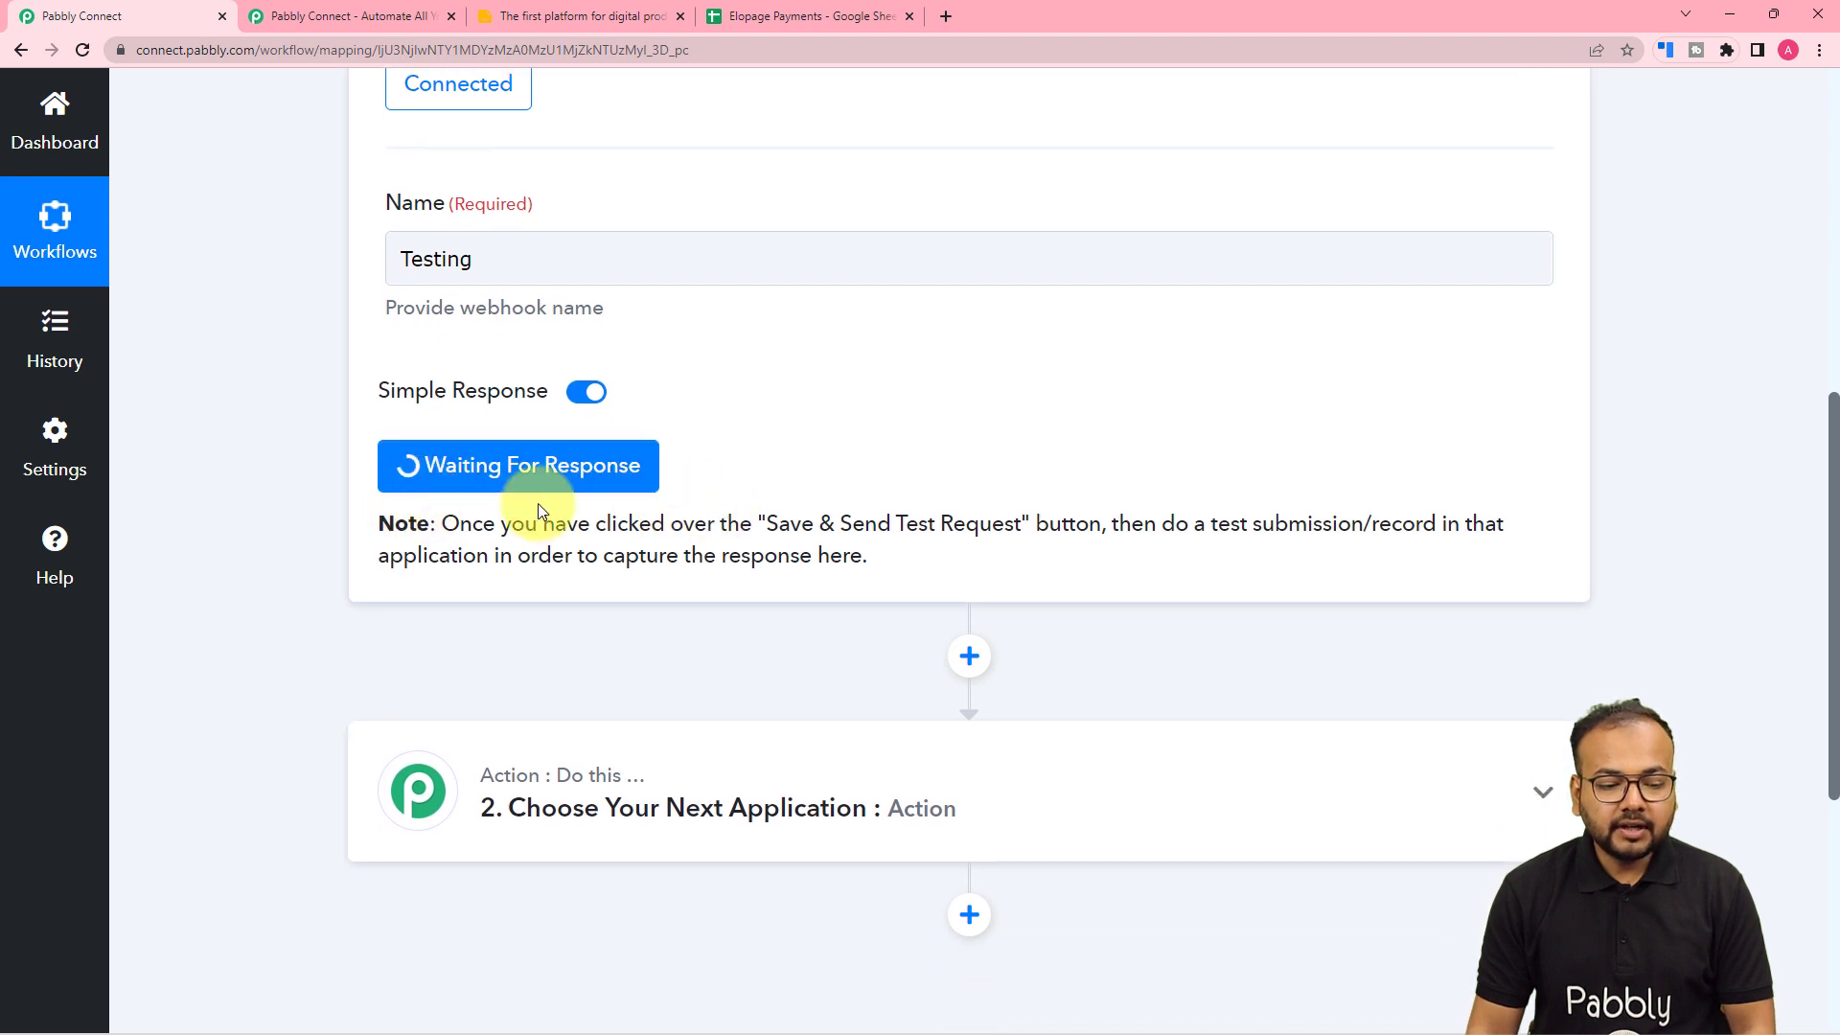
- On the PHP Book checkout, enter a demo buyer's first name, last name and e-mail, then order for 0.00
{"action": "scroll", "coordinate": [711, 496], "scroll_direction": "down", "scroll_amount": 2}
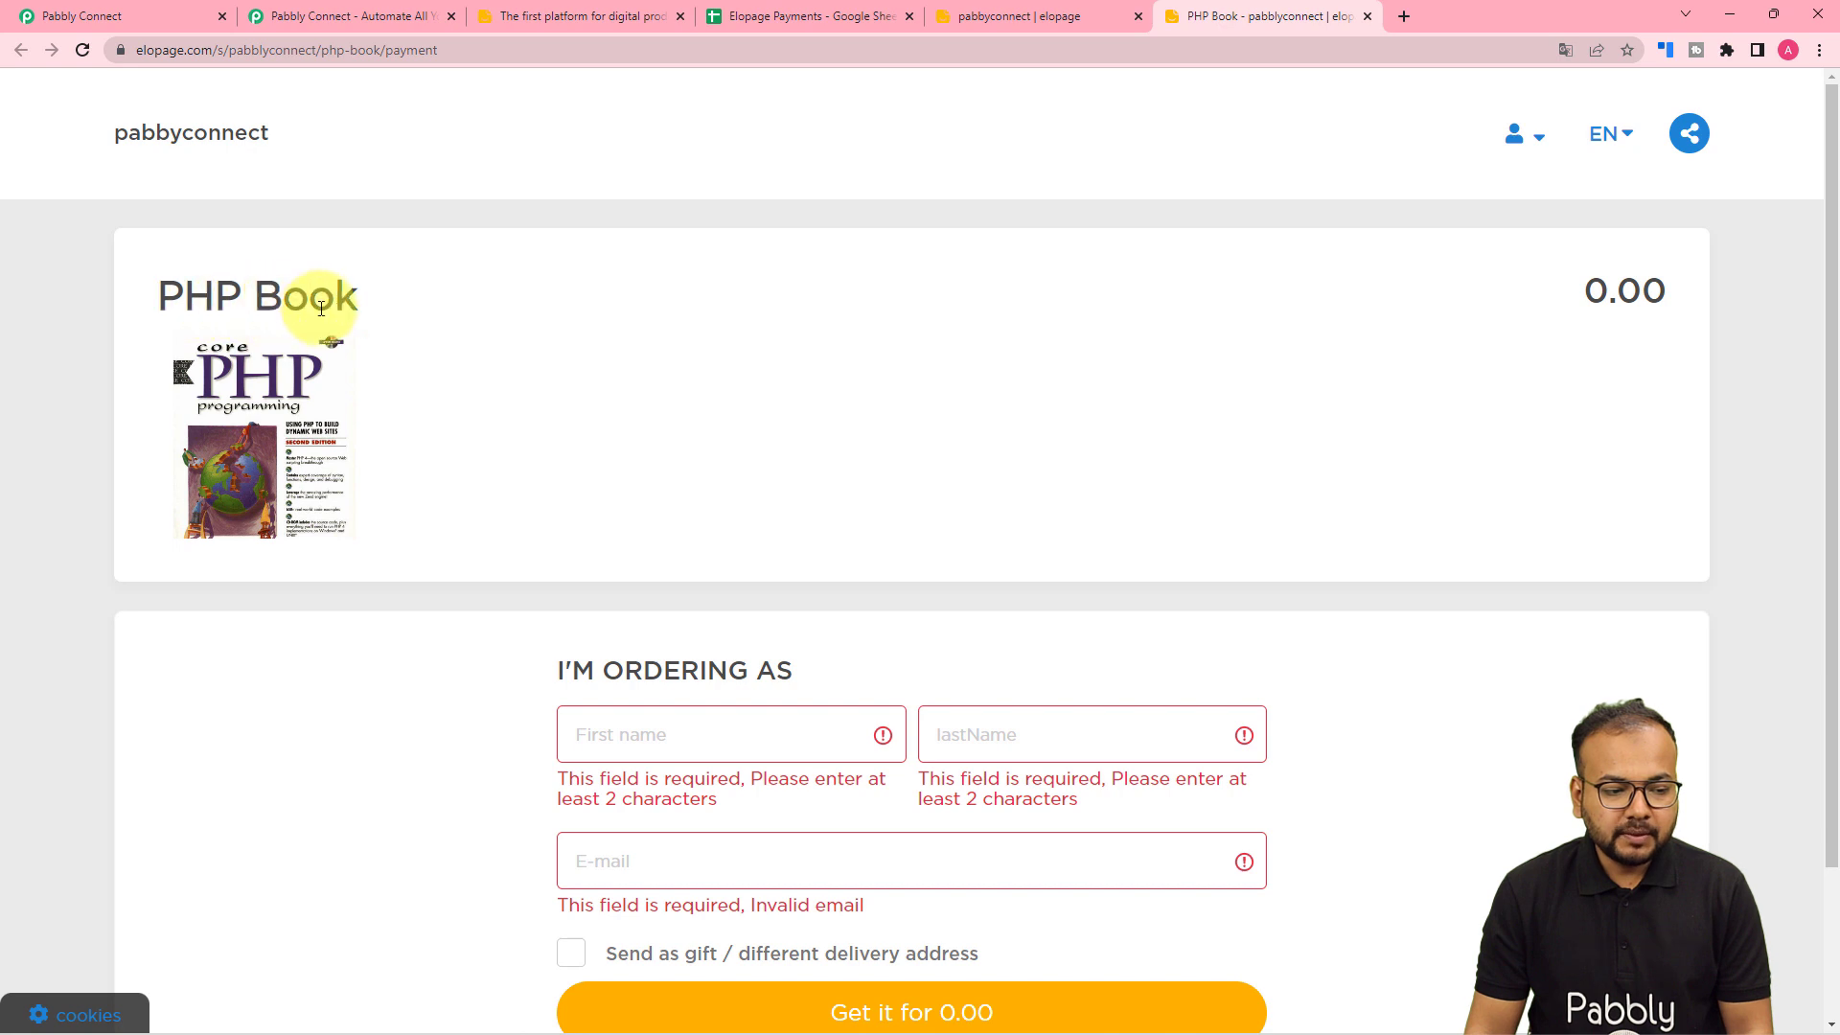
{"action": "scroll", "coordinate": [321, 308], "scroll_direction": "down", "scroll_amount": 1}
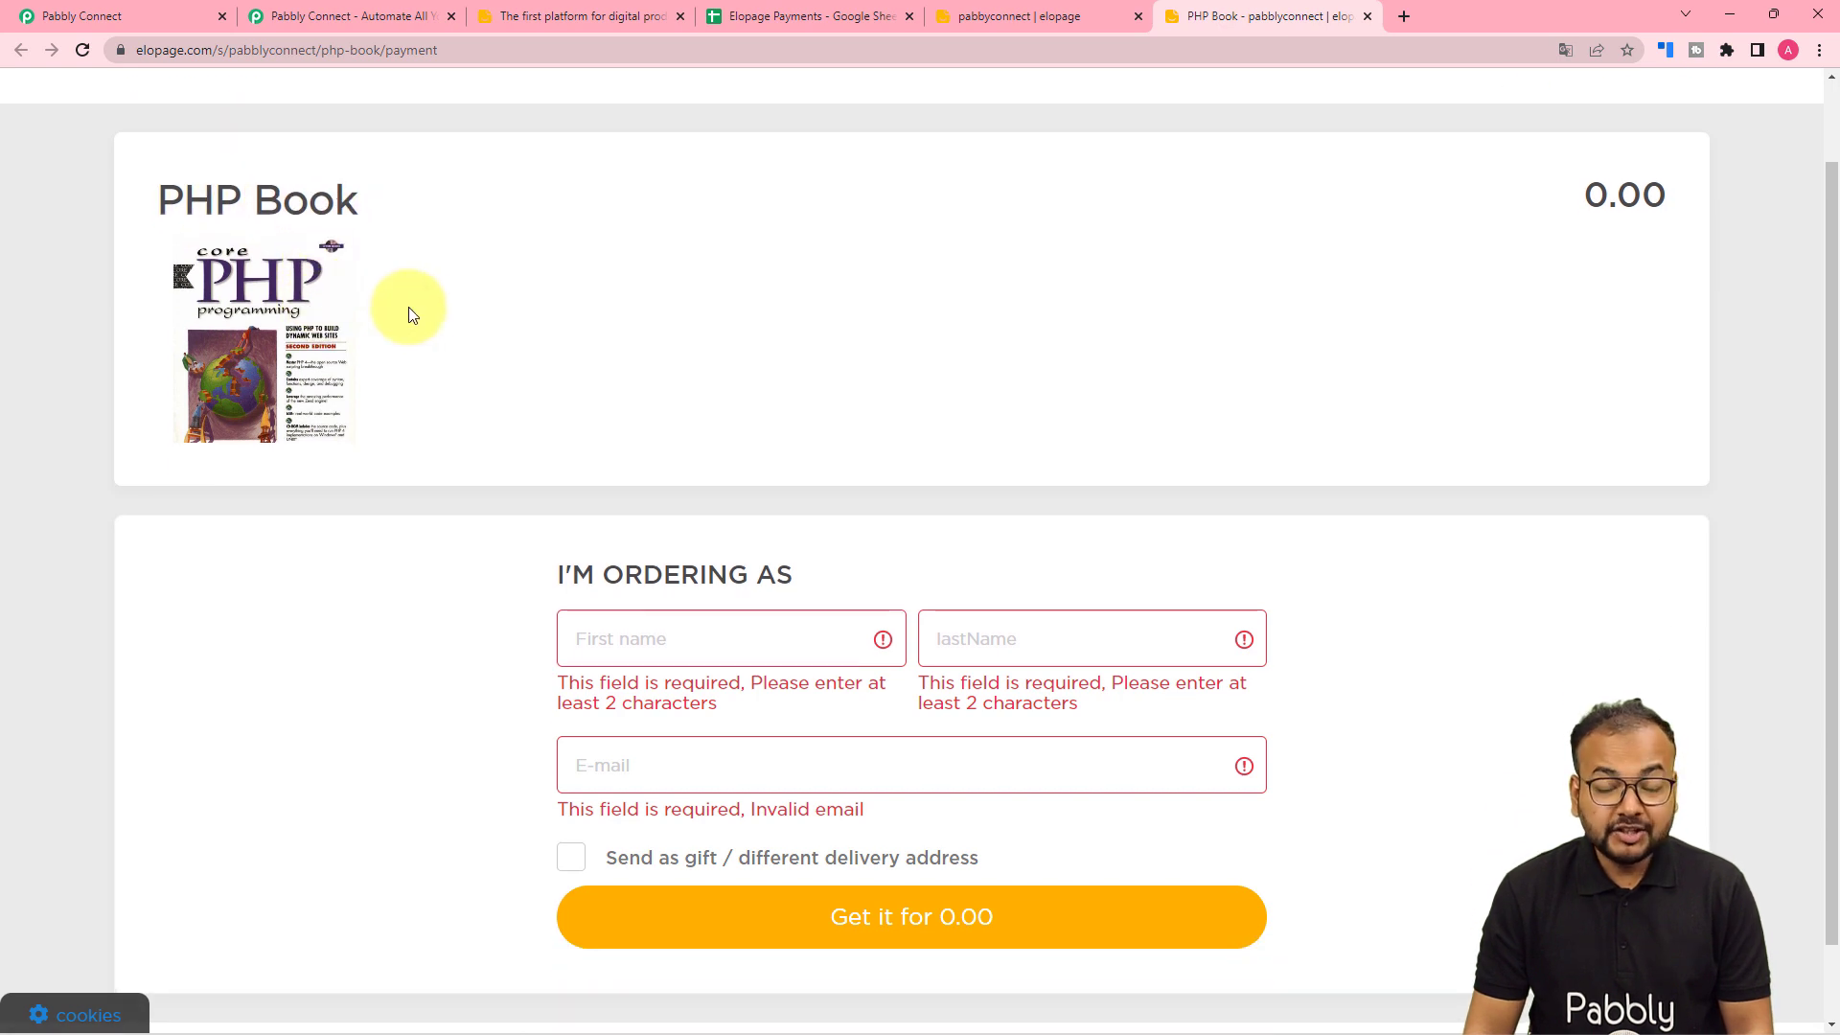
{"action": "scroll", "coordinate": [415, 314], "scroll_direction": "down", "scroll_amount": 1}
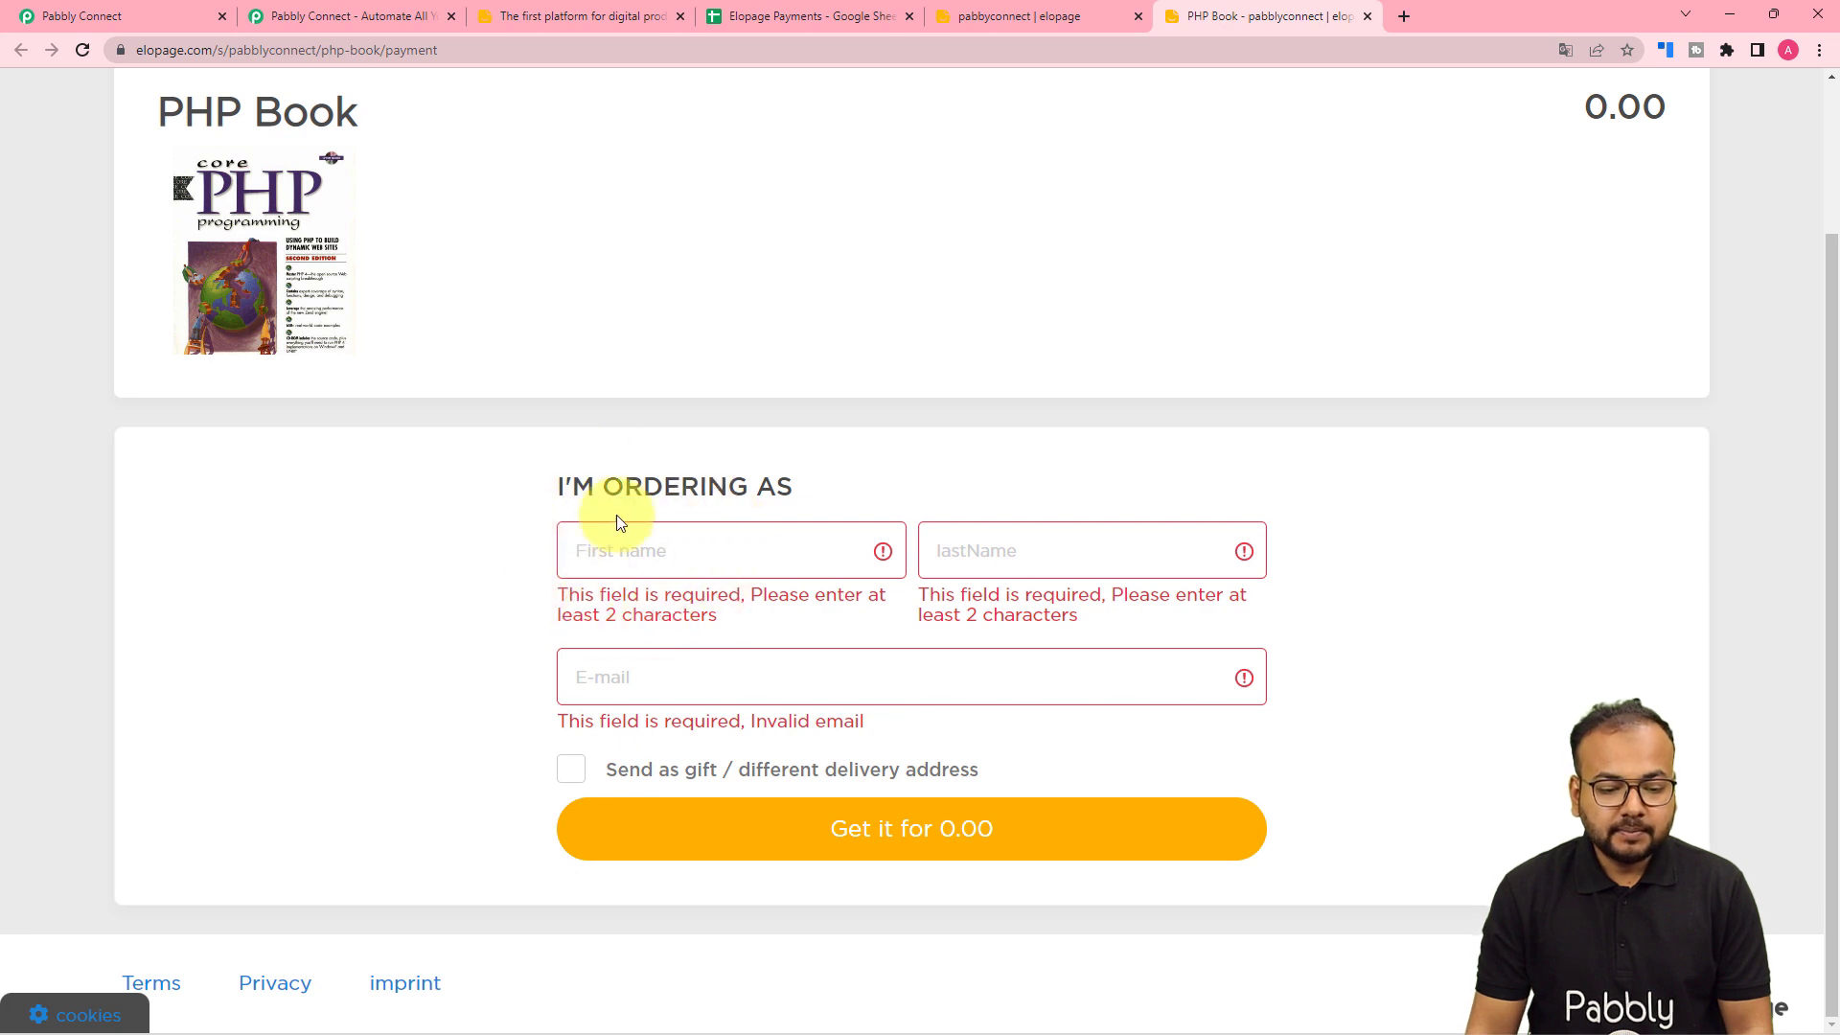
{"action": "left_click", "coordinate": [638, 550]}
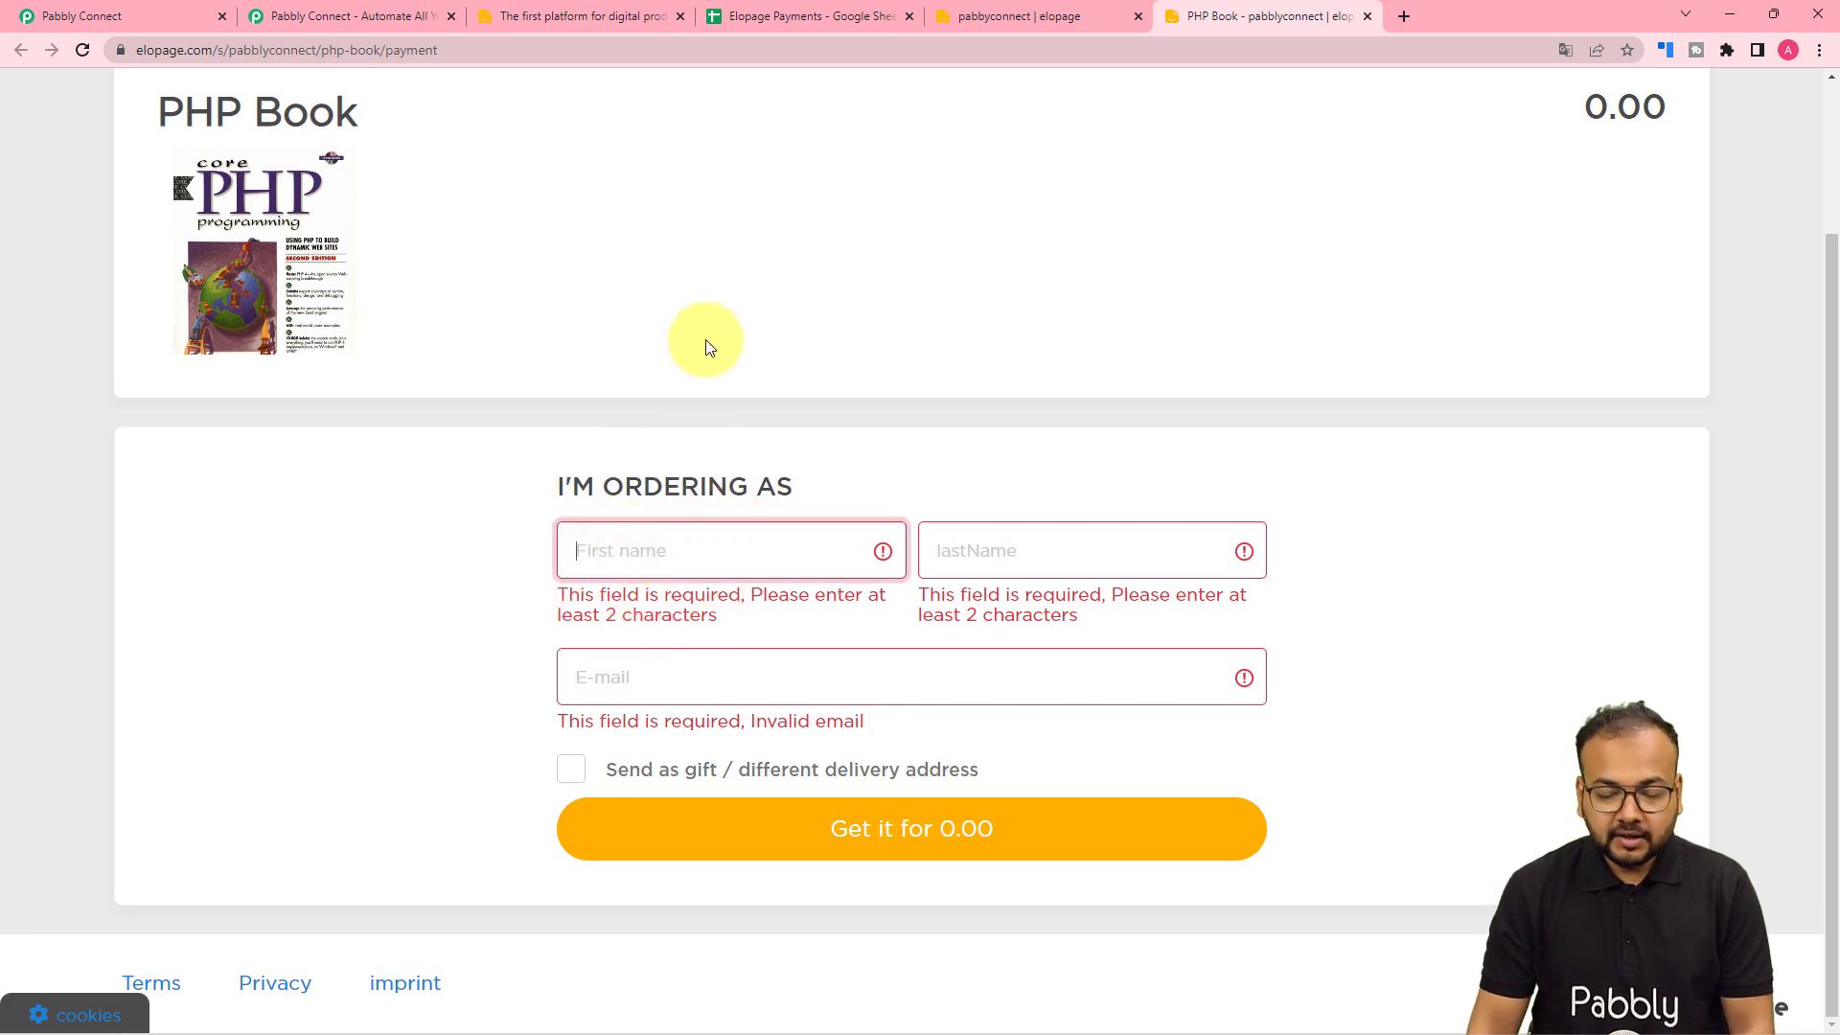
{"action": "type", "text": "Demo"}
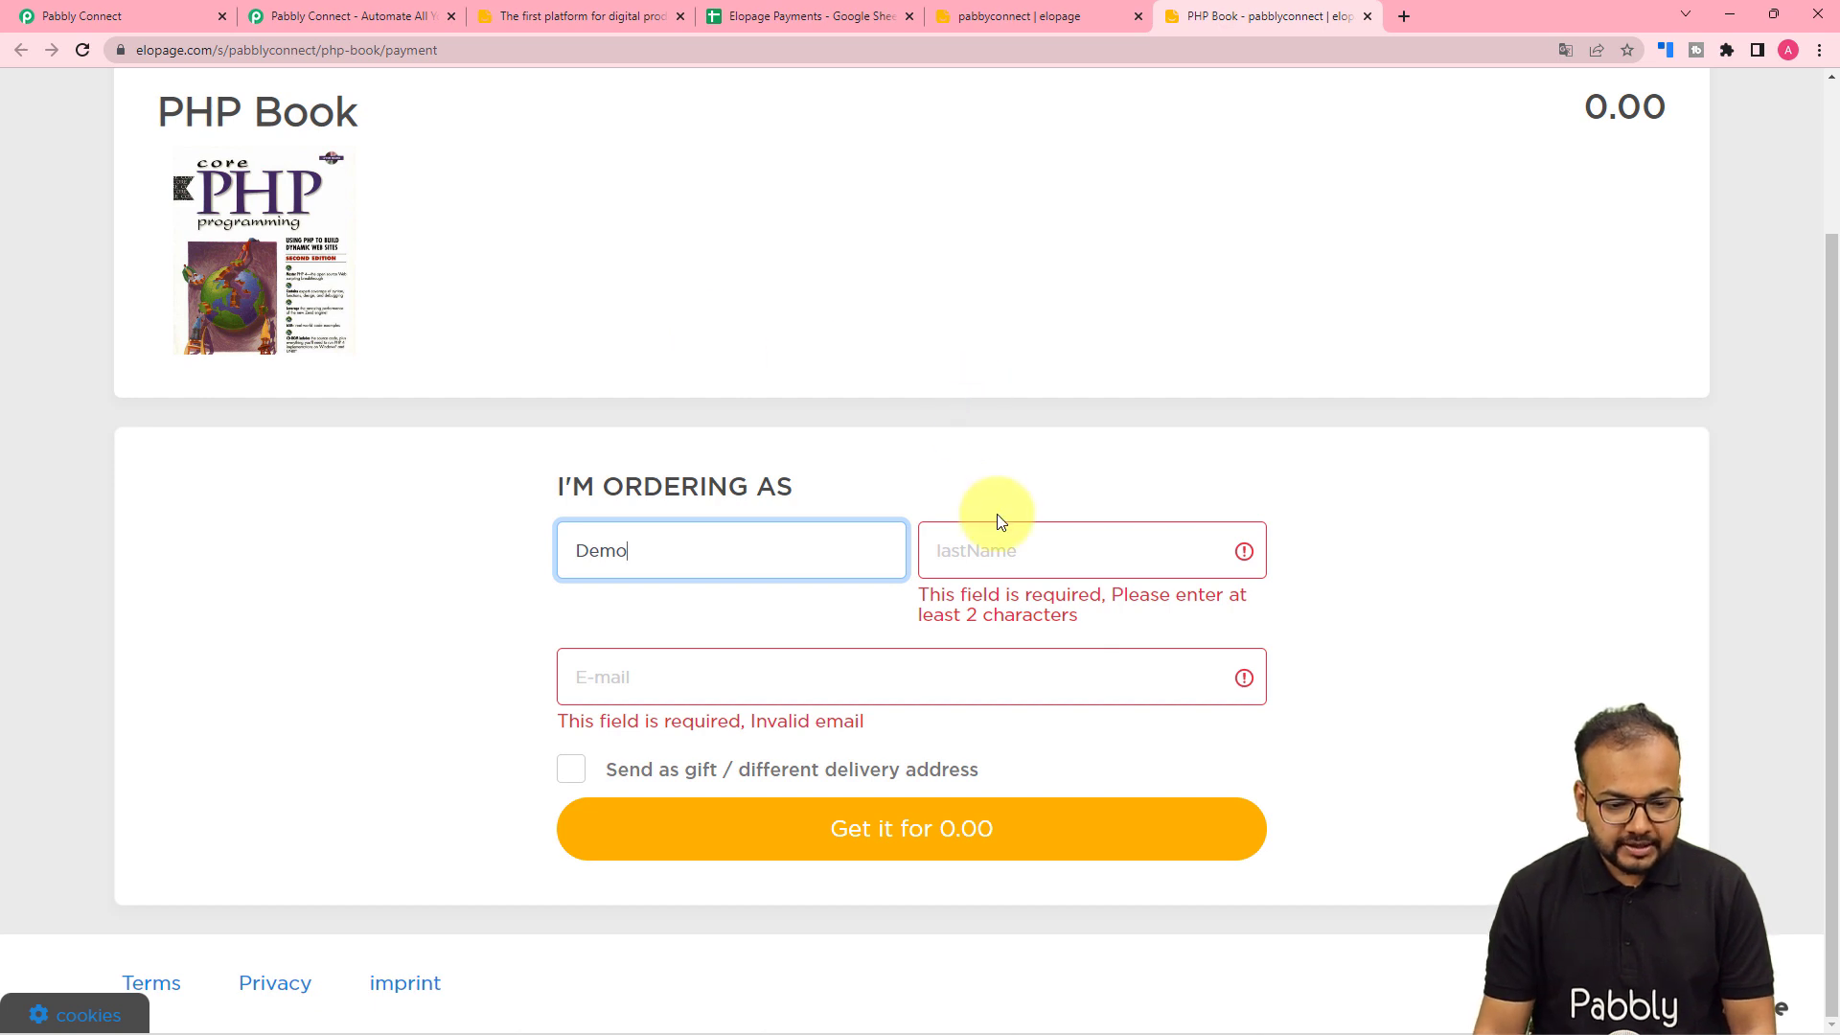
{"action": "left_click", "coordinate": [996, 542]}
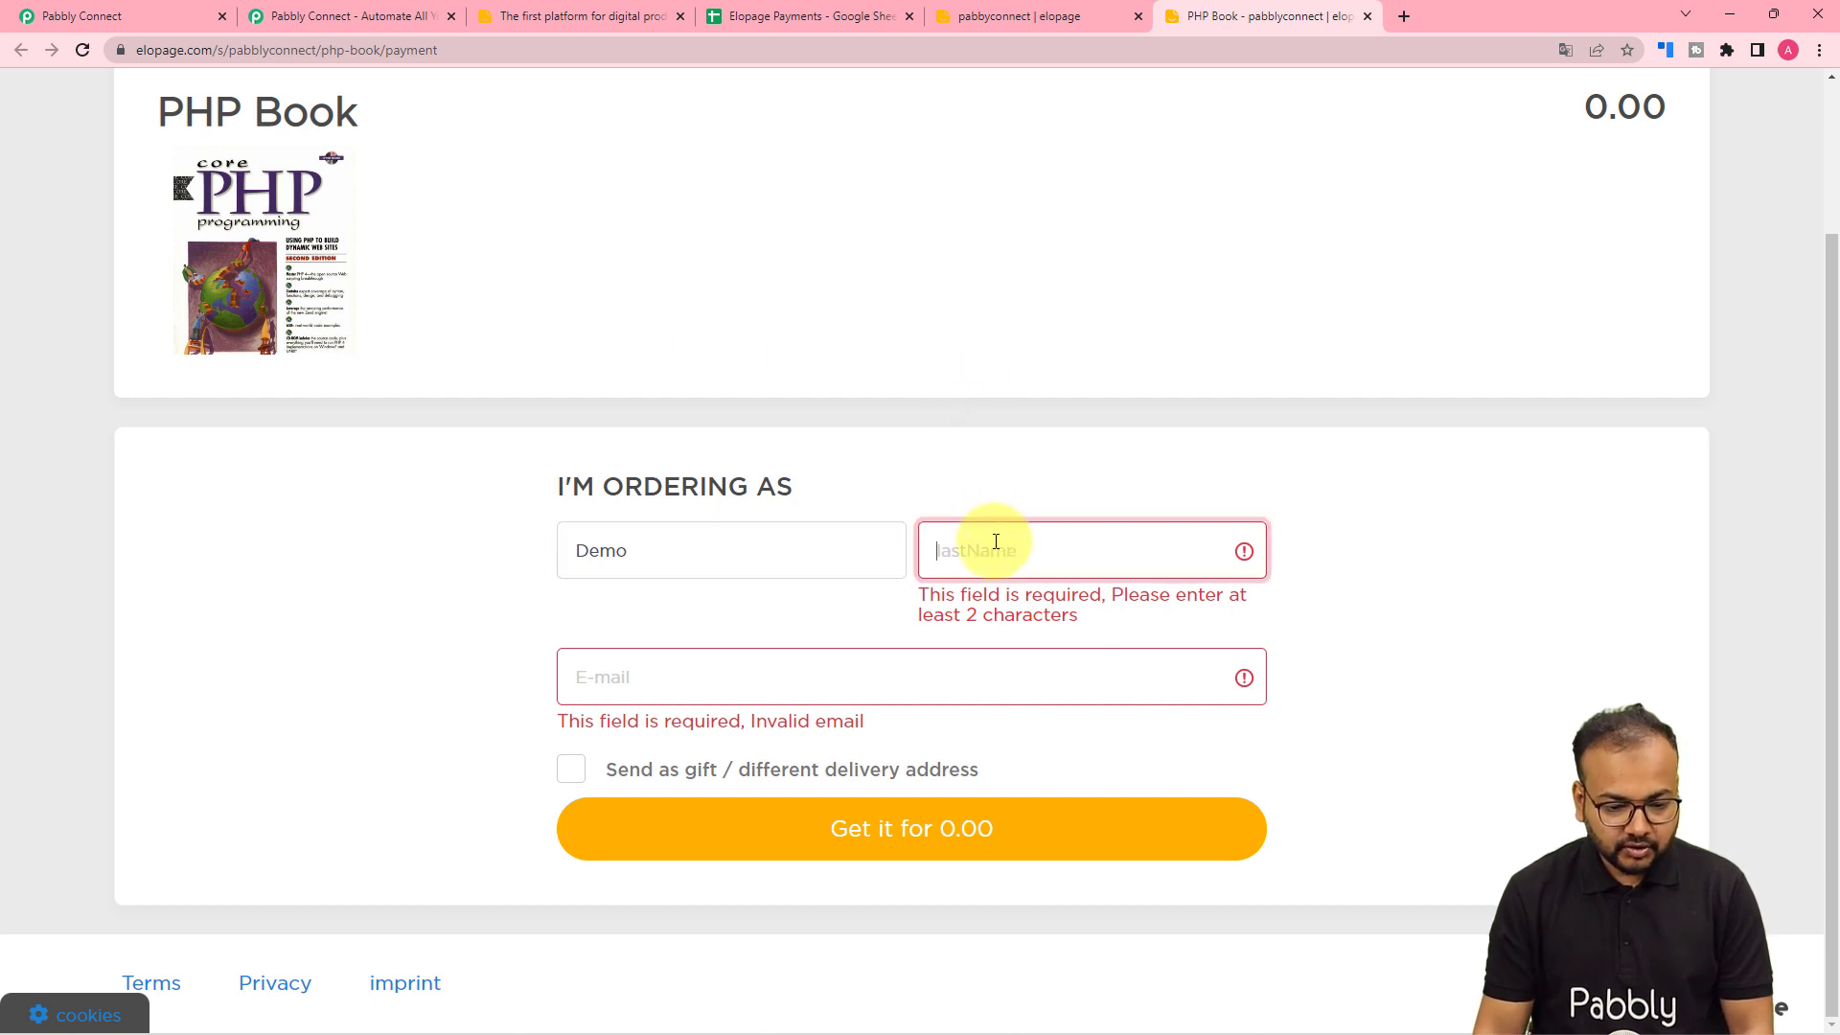
{"action": "type", "text": "Customer"}
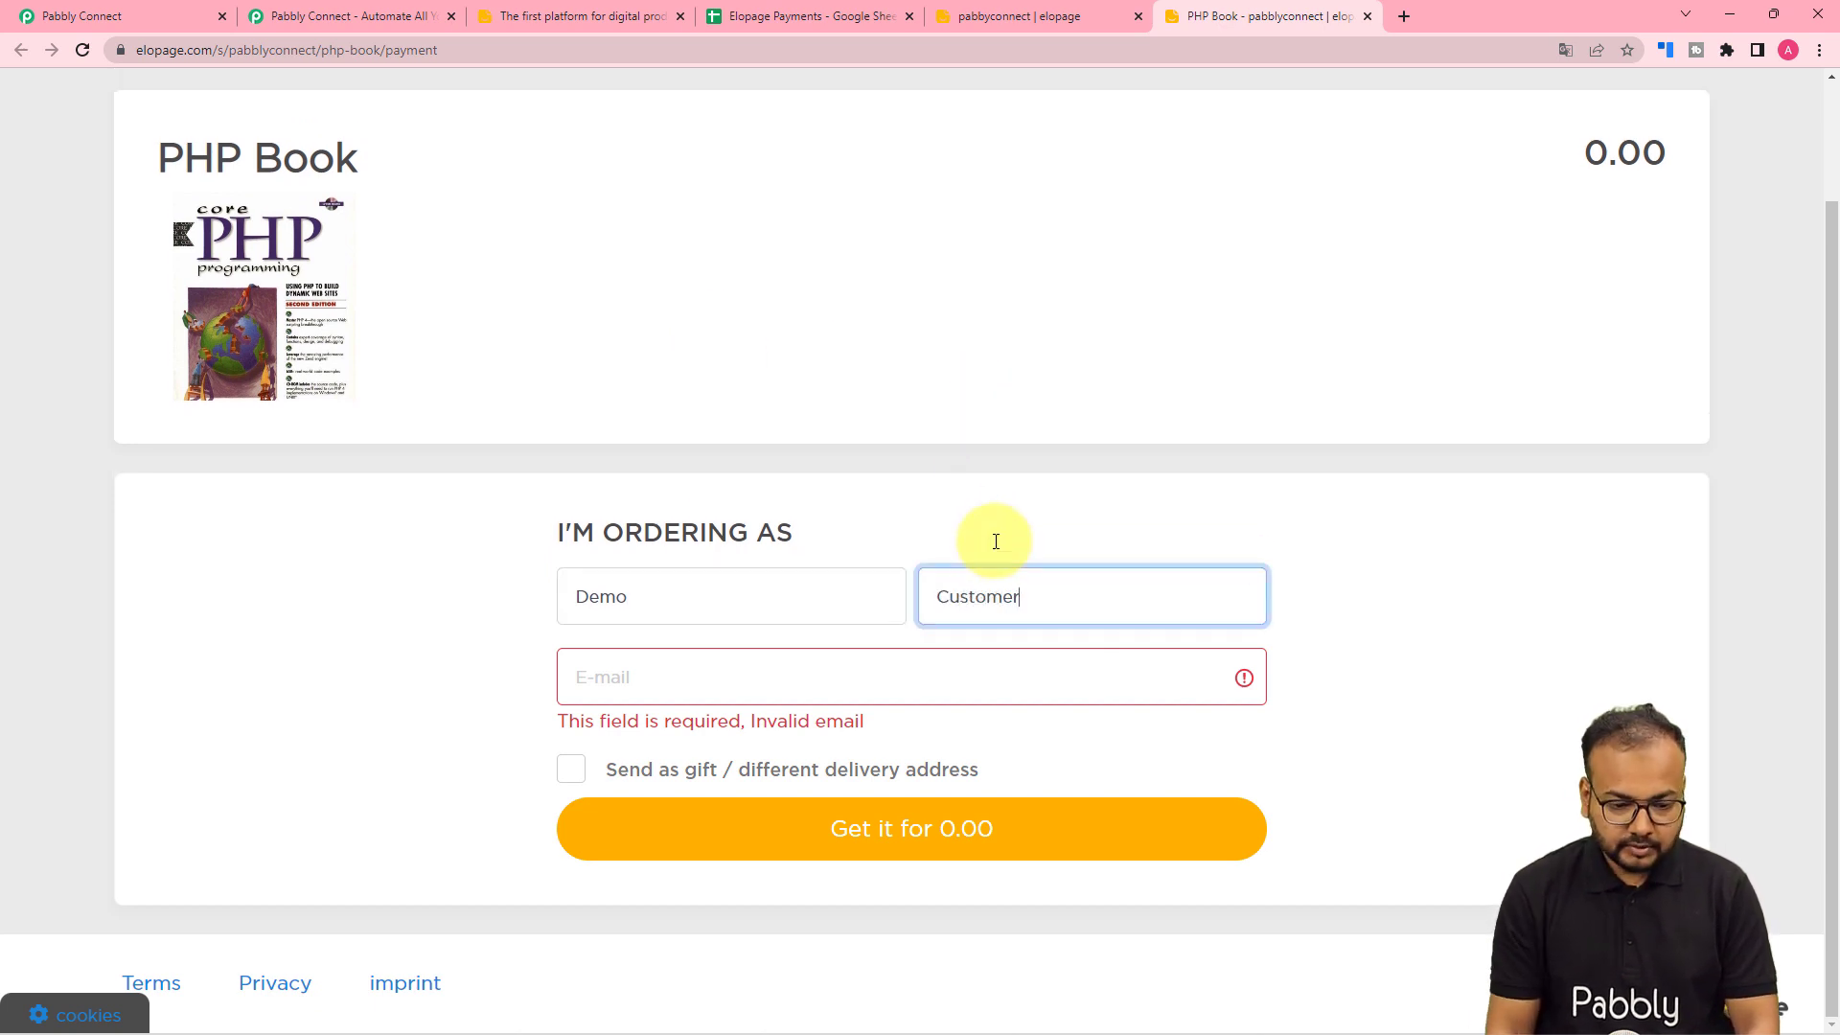
{"action": "left_click", "coordinate": [867, 662]}
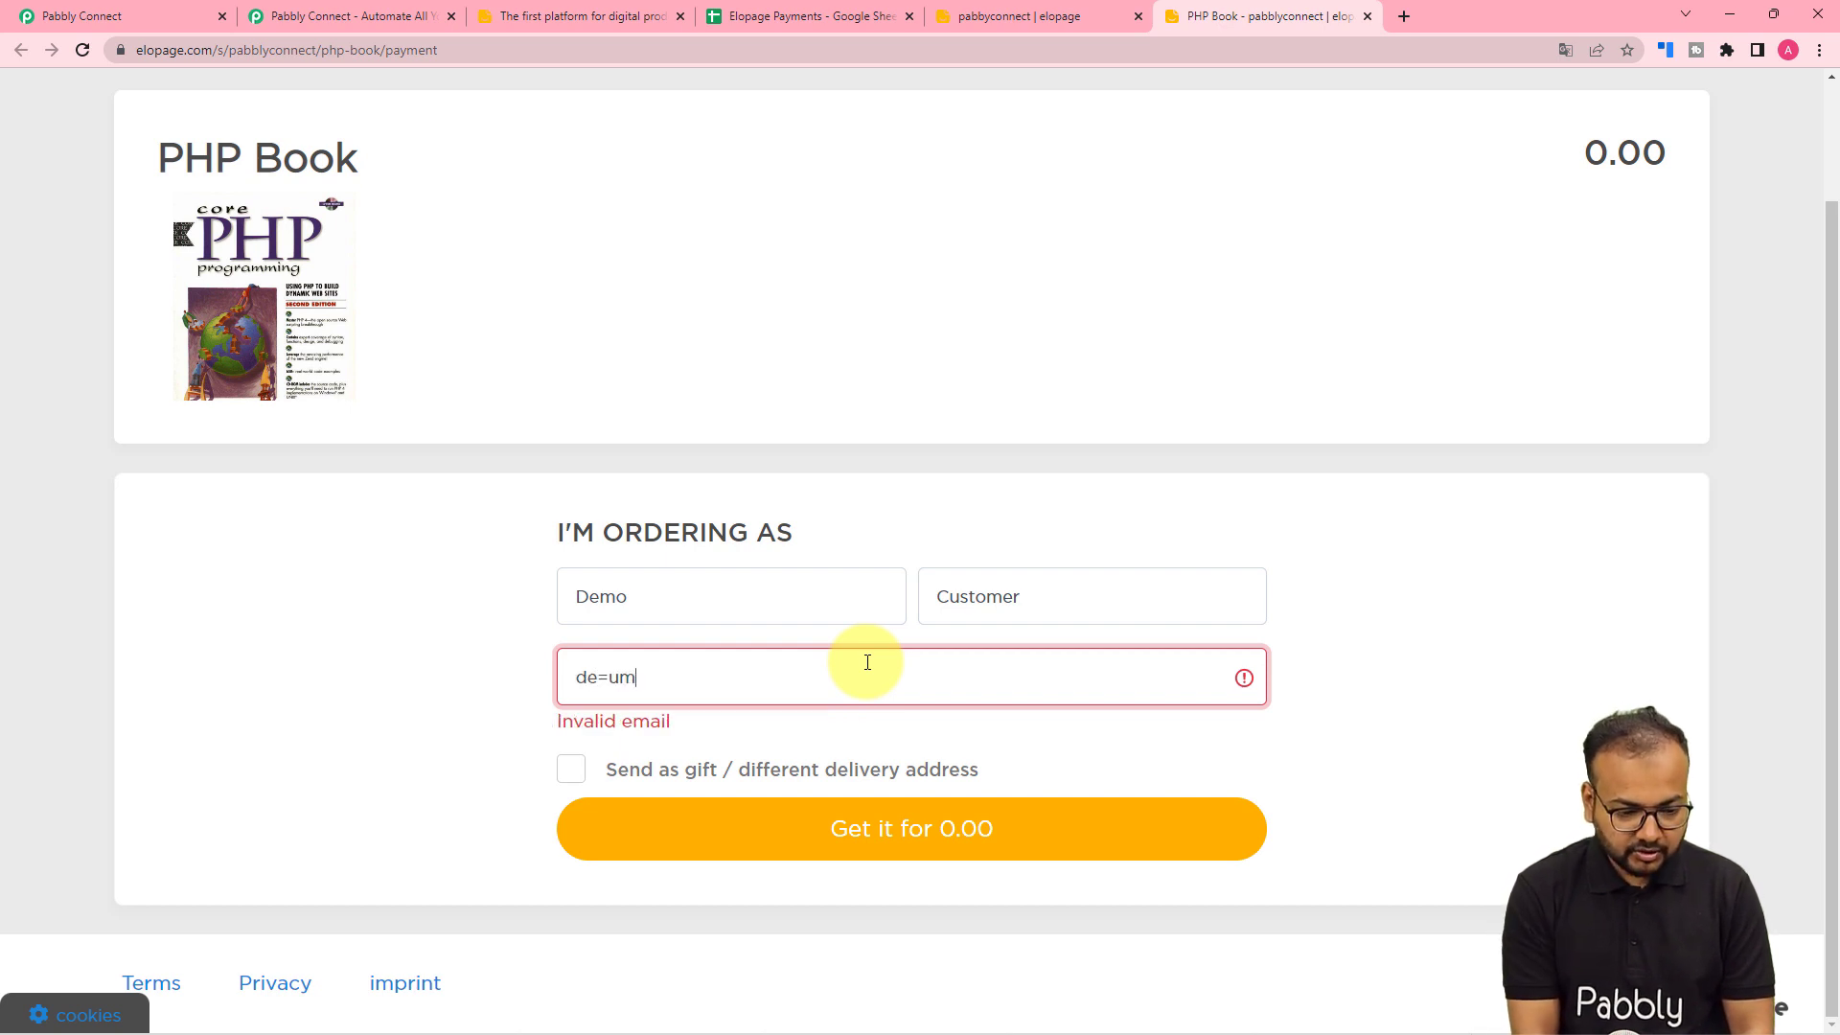
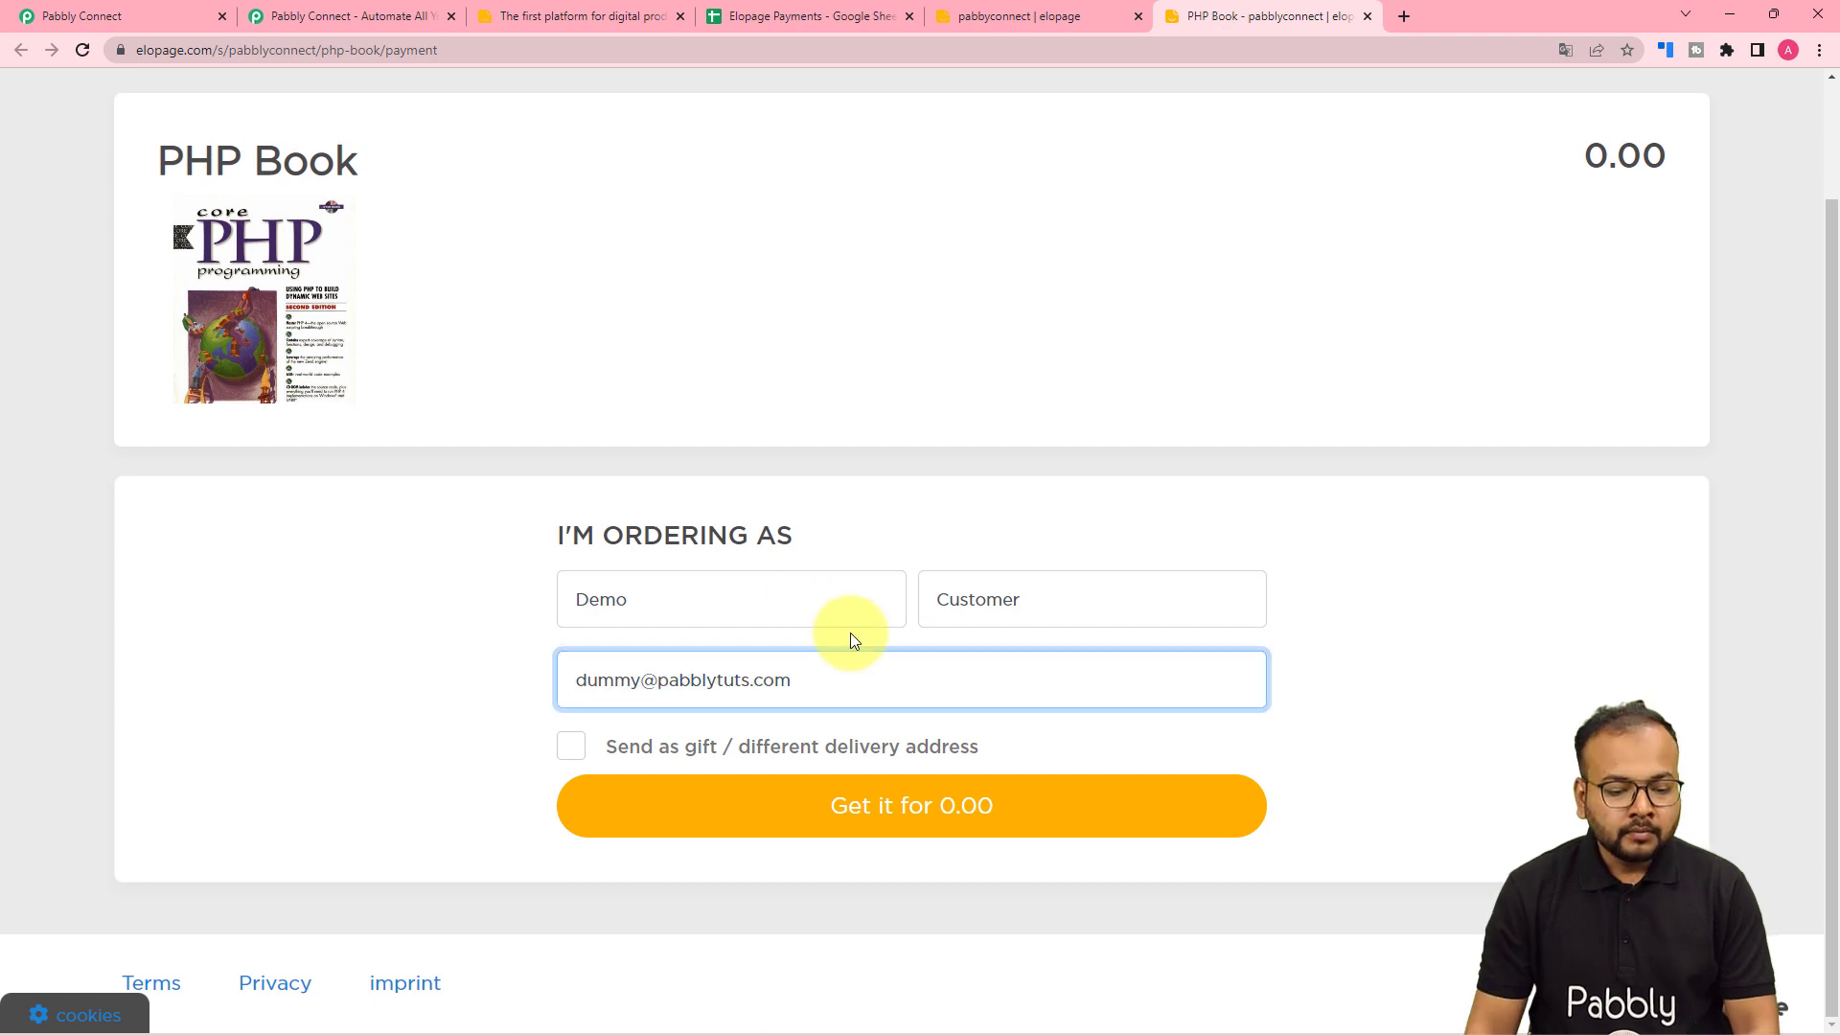
{"action": "left_click", "coordinate": [393, 599]}
{"action": "left_click", "coordinate": [648, 800]}
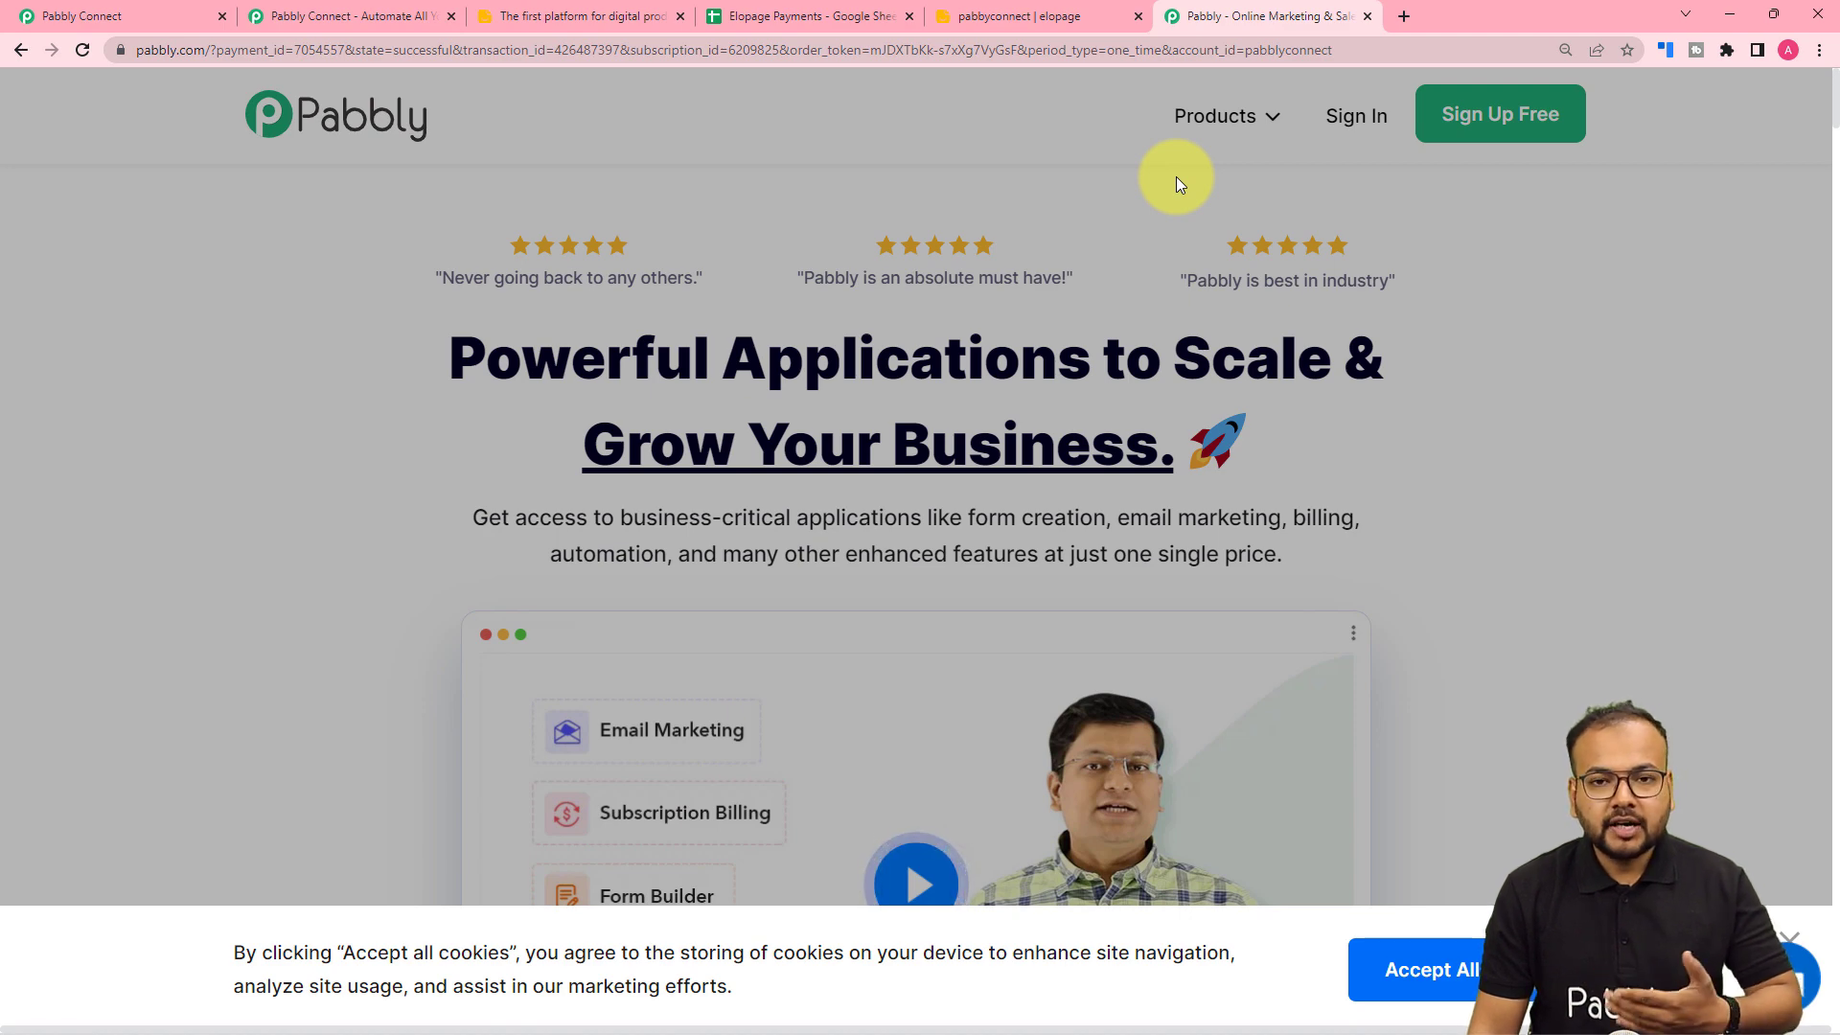
{"action": "left_click", "coordinate": [175, 16]}
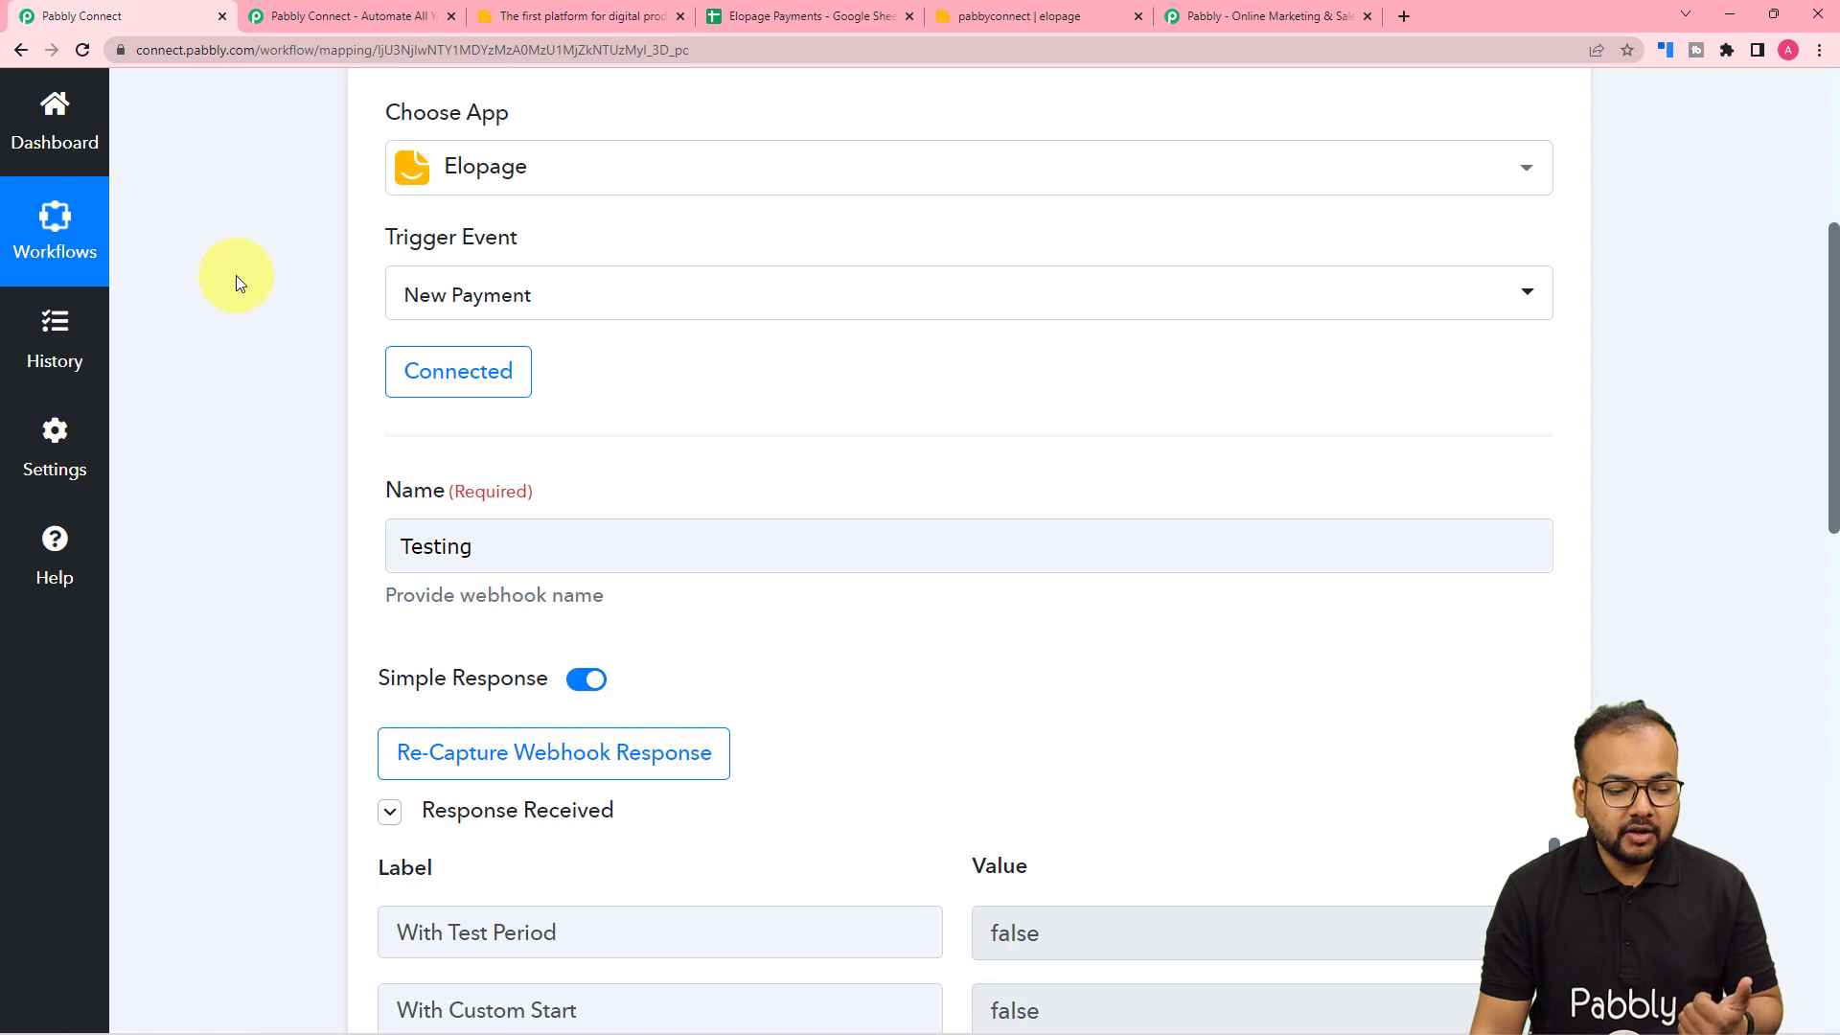
{"action": "scroll", "coordinate": [236, 274], "scroll_direction": "down", "scroll_amount": 4}
{"action": "scroll", "coordinate": [236, 274], "scroll_direction": "down", "scroll_amount": 4}
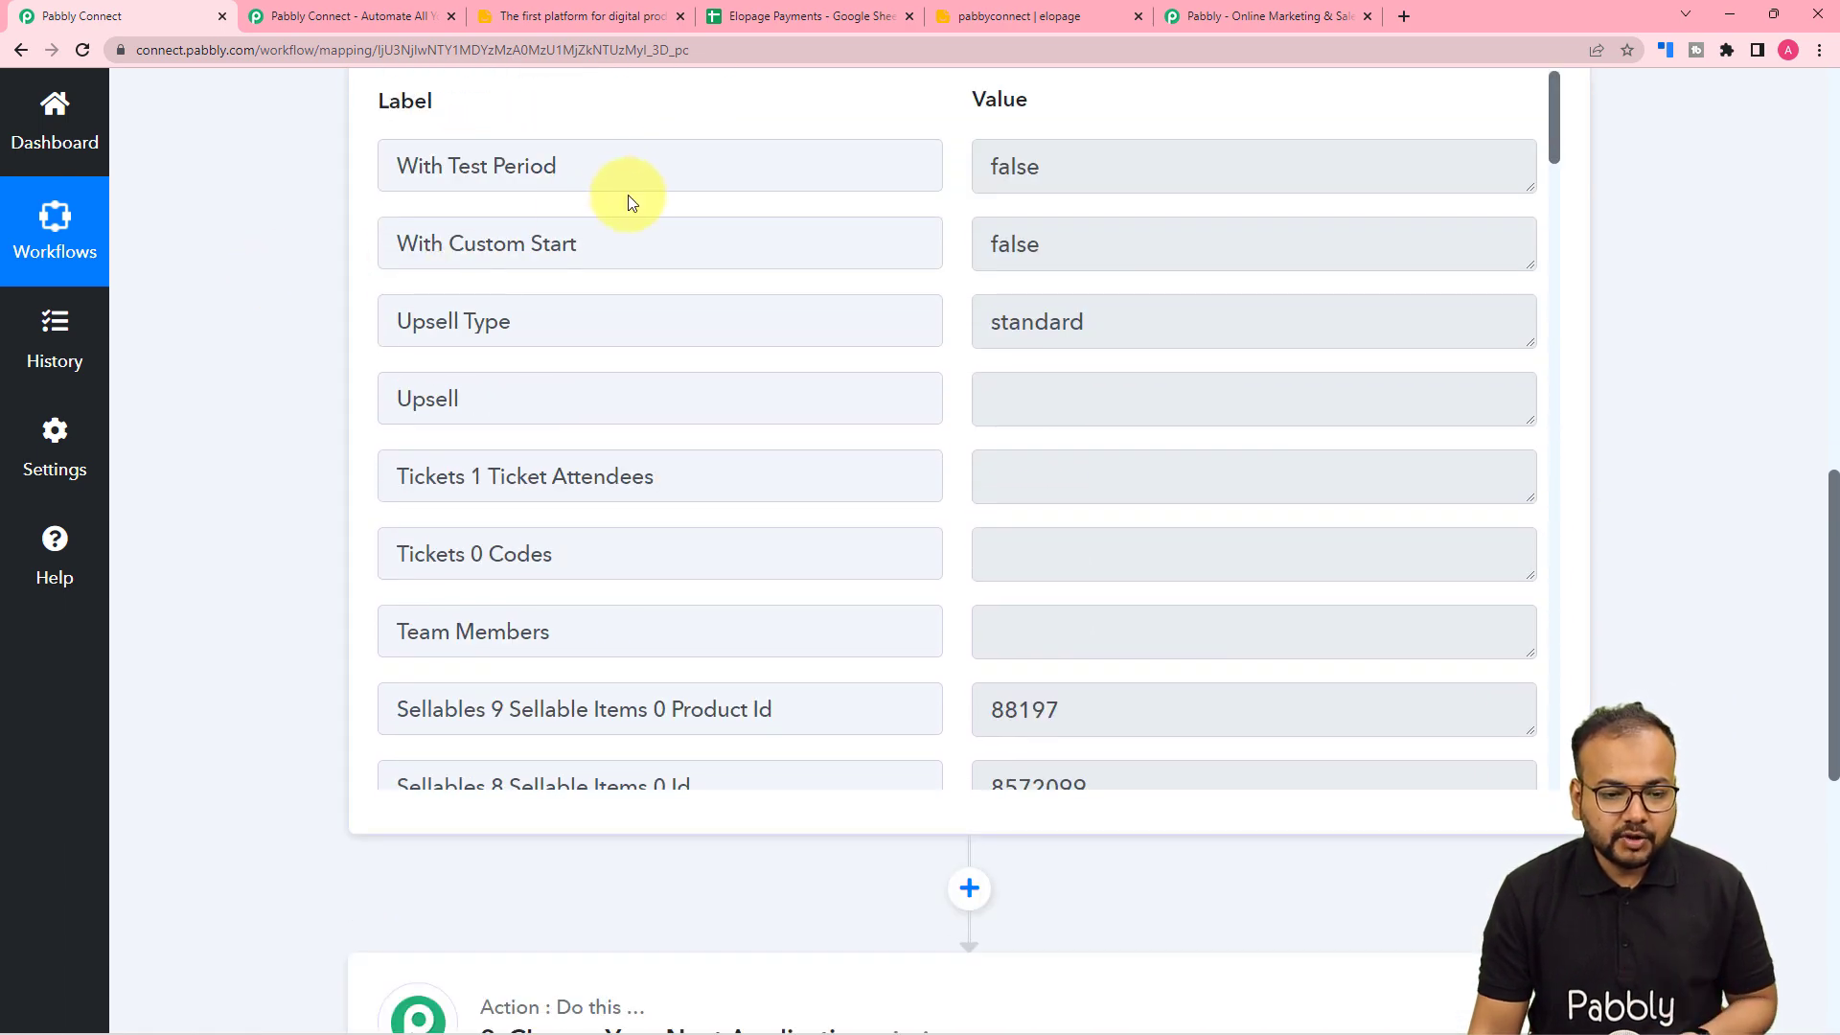
{"action": "scroll", "coordinate": [628, 197], "scroll_direction": "down", "scroll_amount": 5}
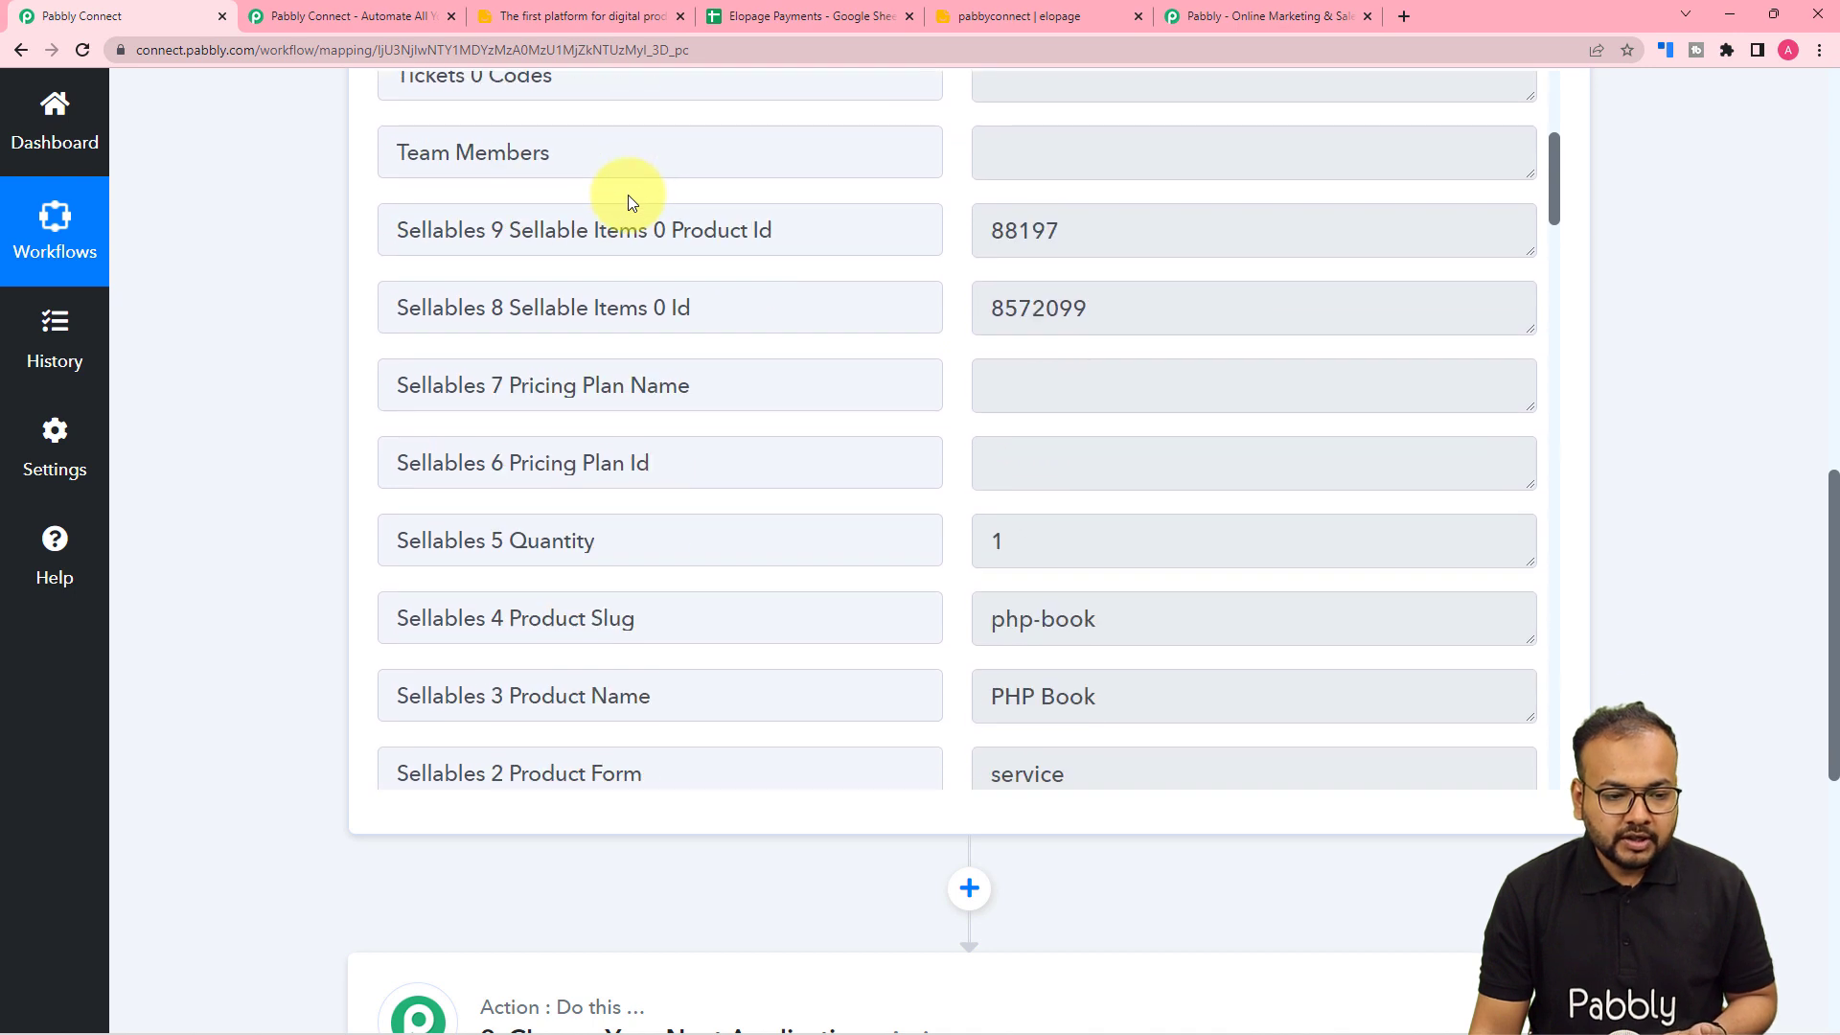
{"action": "scroll", "coordinate": [785, 339], "scroll_direction": "down", "scroll_amount": 3}
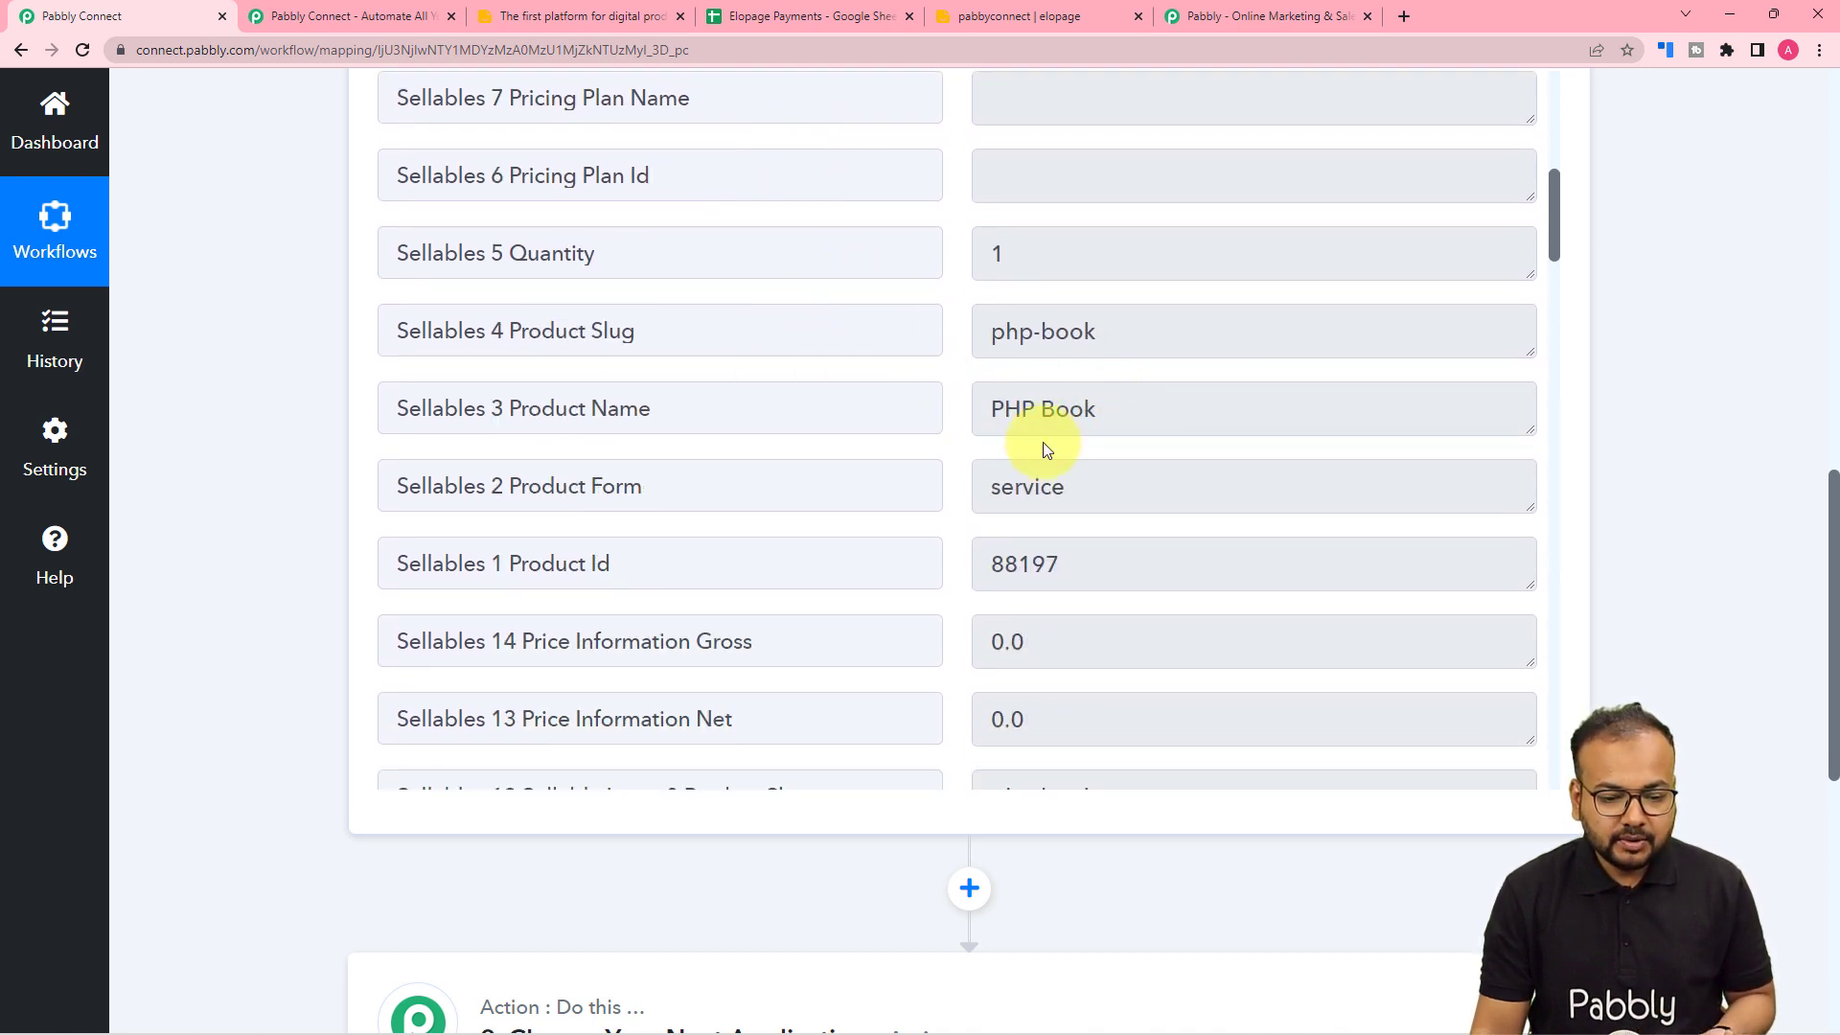
{"action": "scroll", "coordinate": [850, 472], "scroll_direction": "down", "scroll_amount": 3}
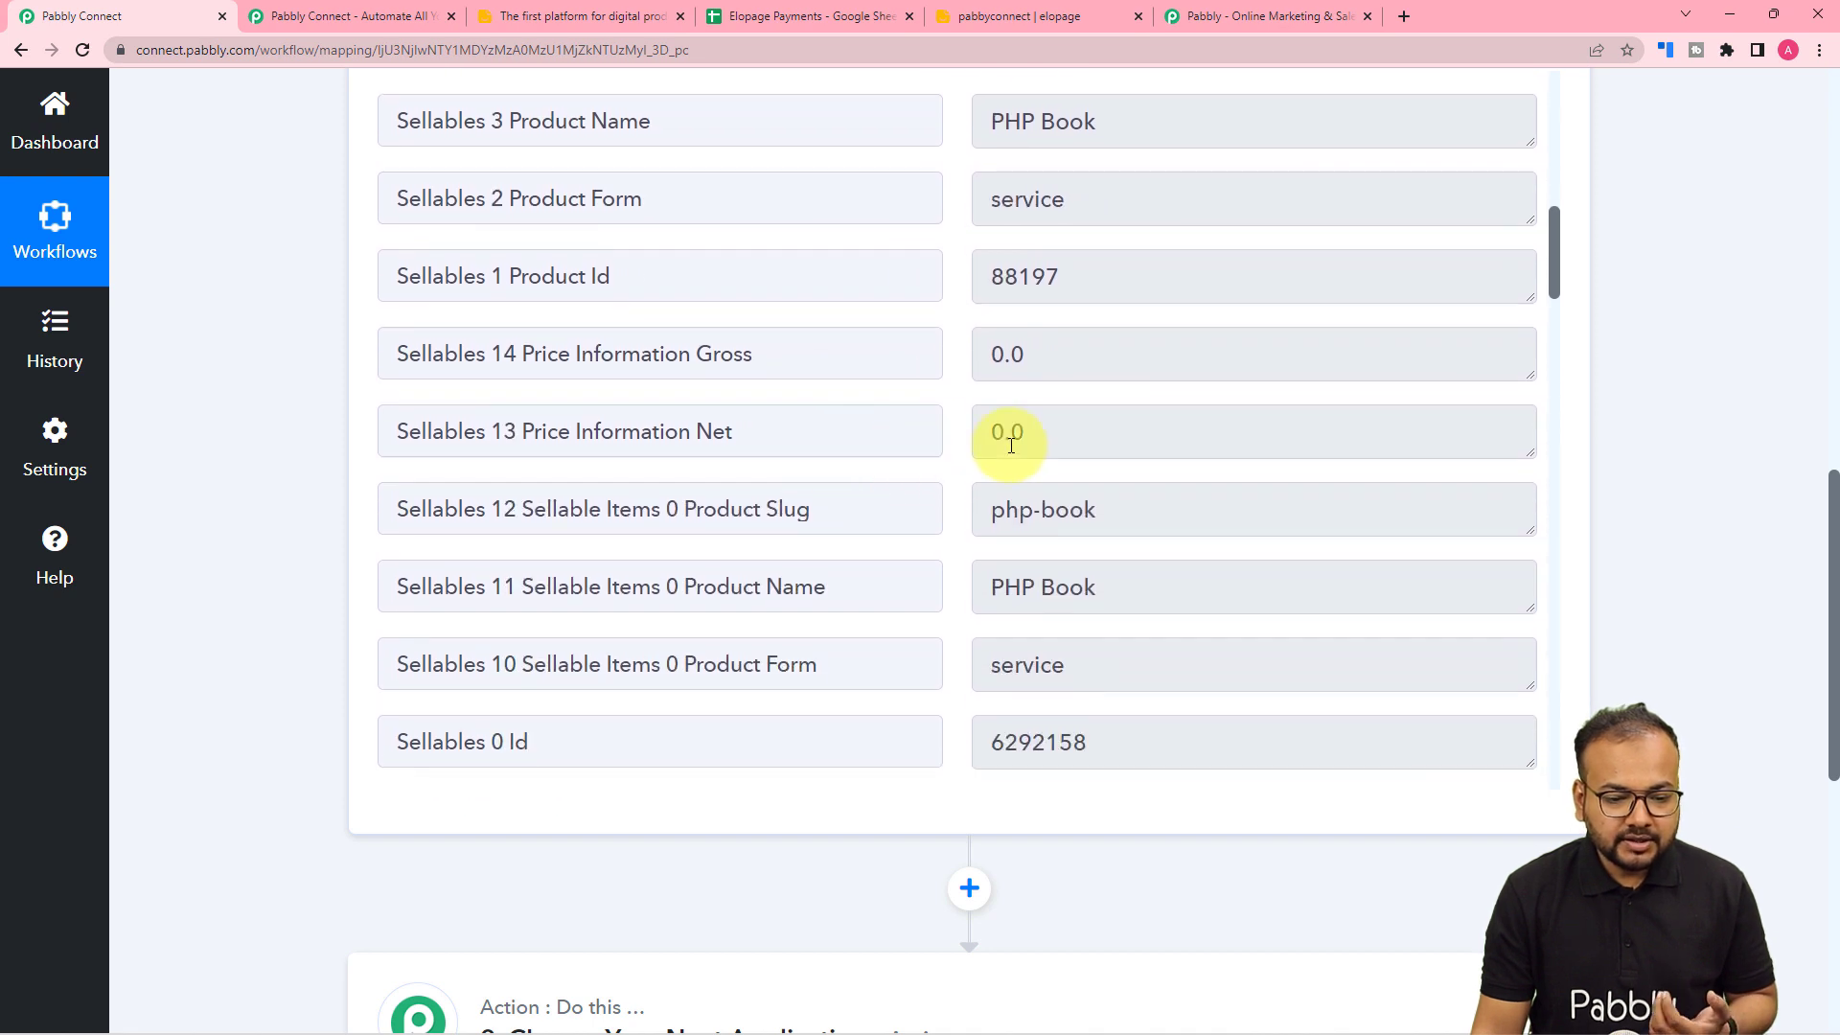
{"action": "scroll", "coordinate": [902, 450], "scroll_direction": "down", "scroll_amount": 6}
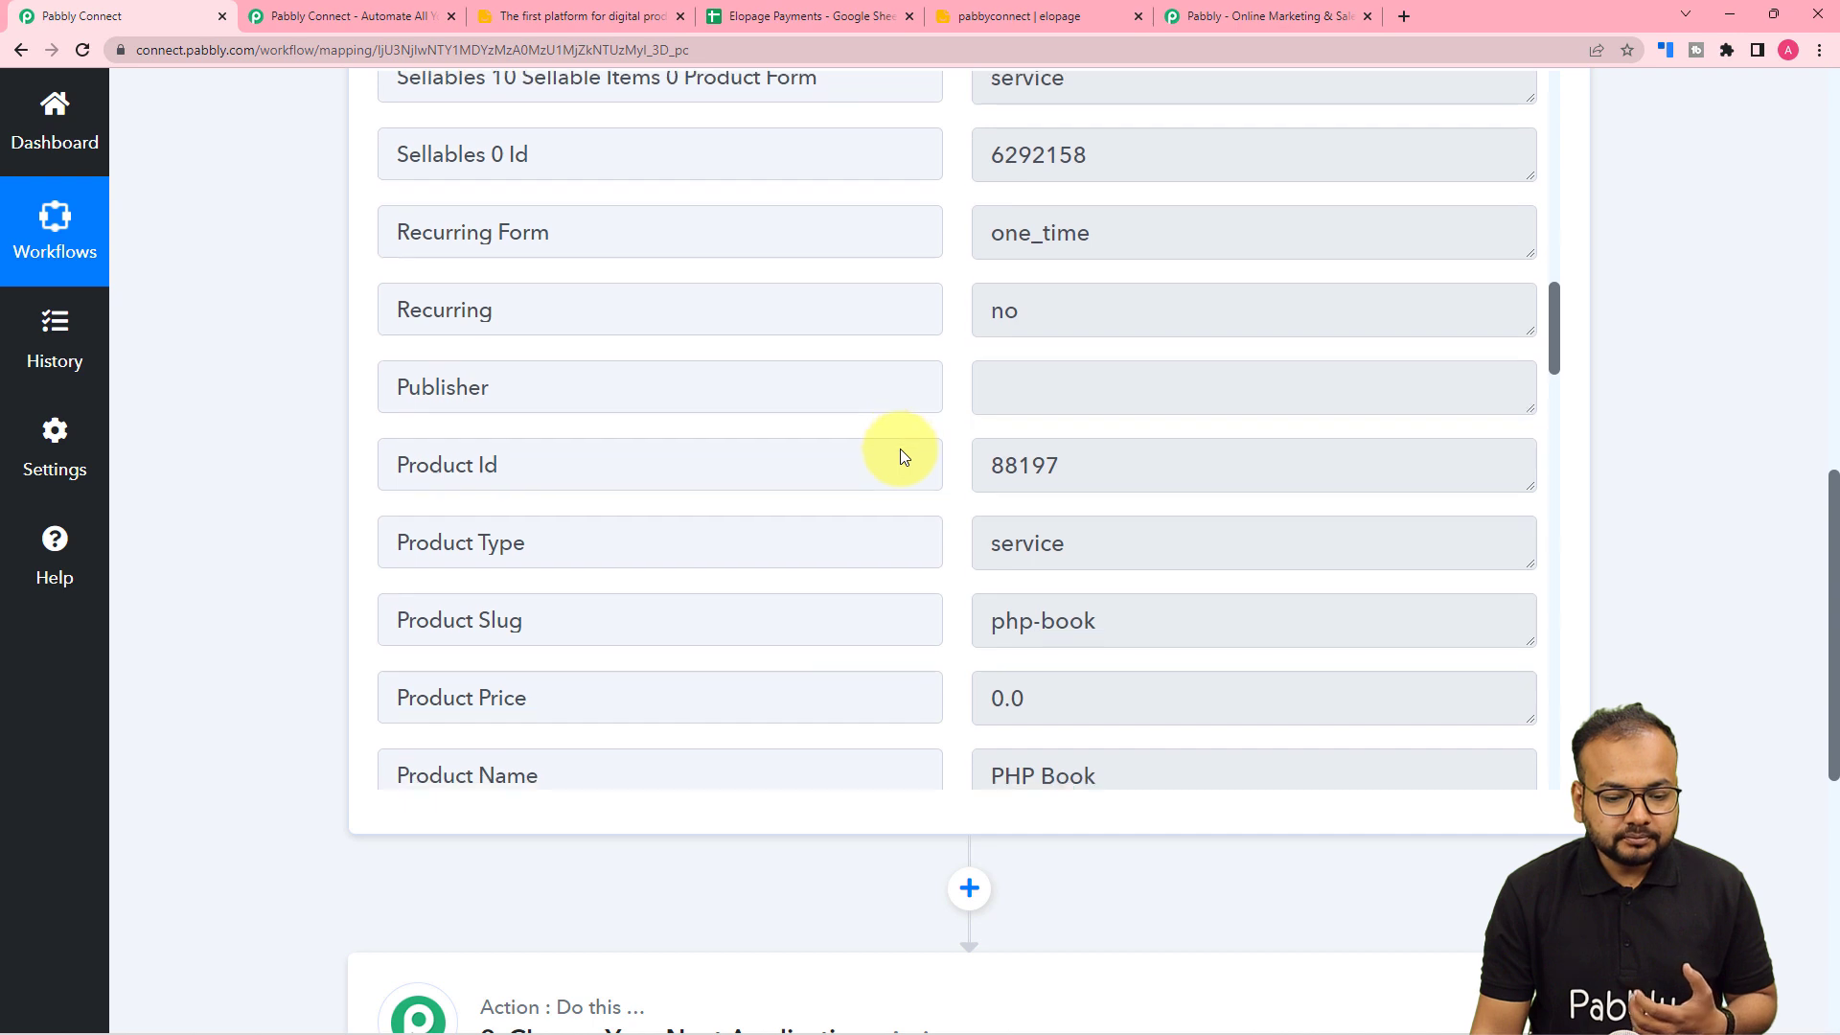
{"action": "scroll", "coordinate": [900, 450], "scroll_direction": "down", "scroll_amount": 5}
{"action": "scroll", "coordinate": [900, 450], "scroll_direction": "down", "scroll_amount": 7}
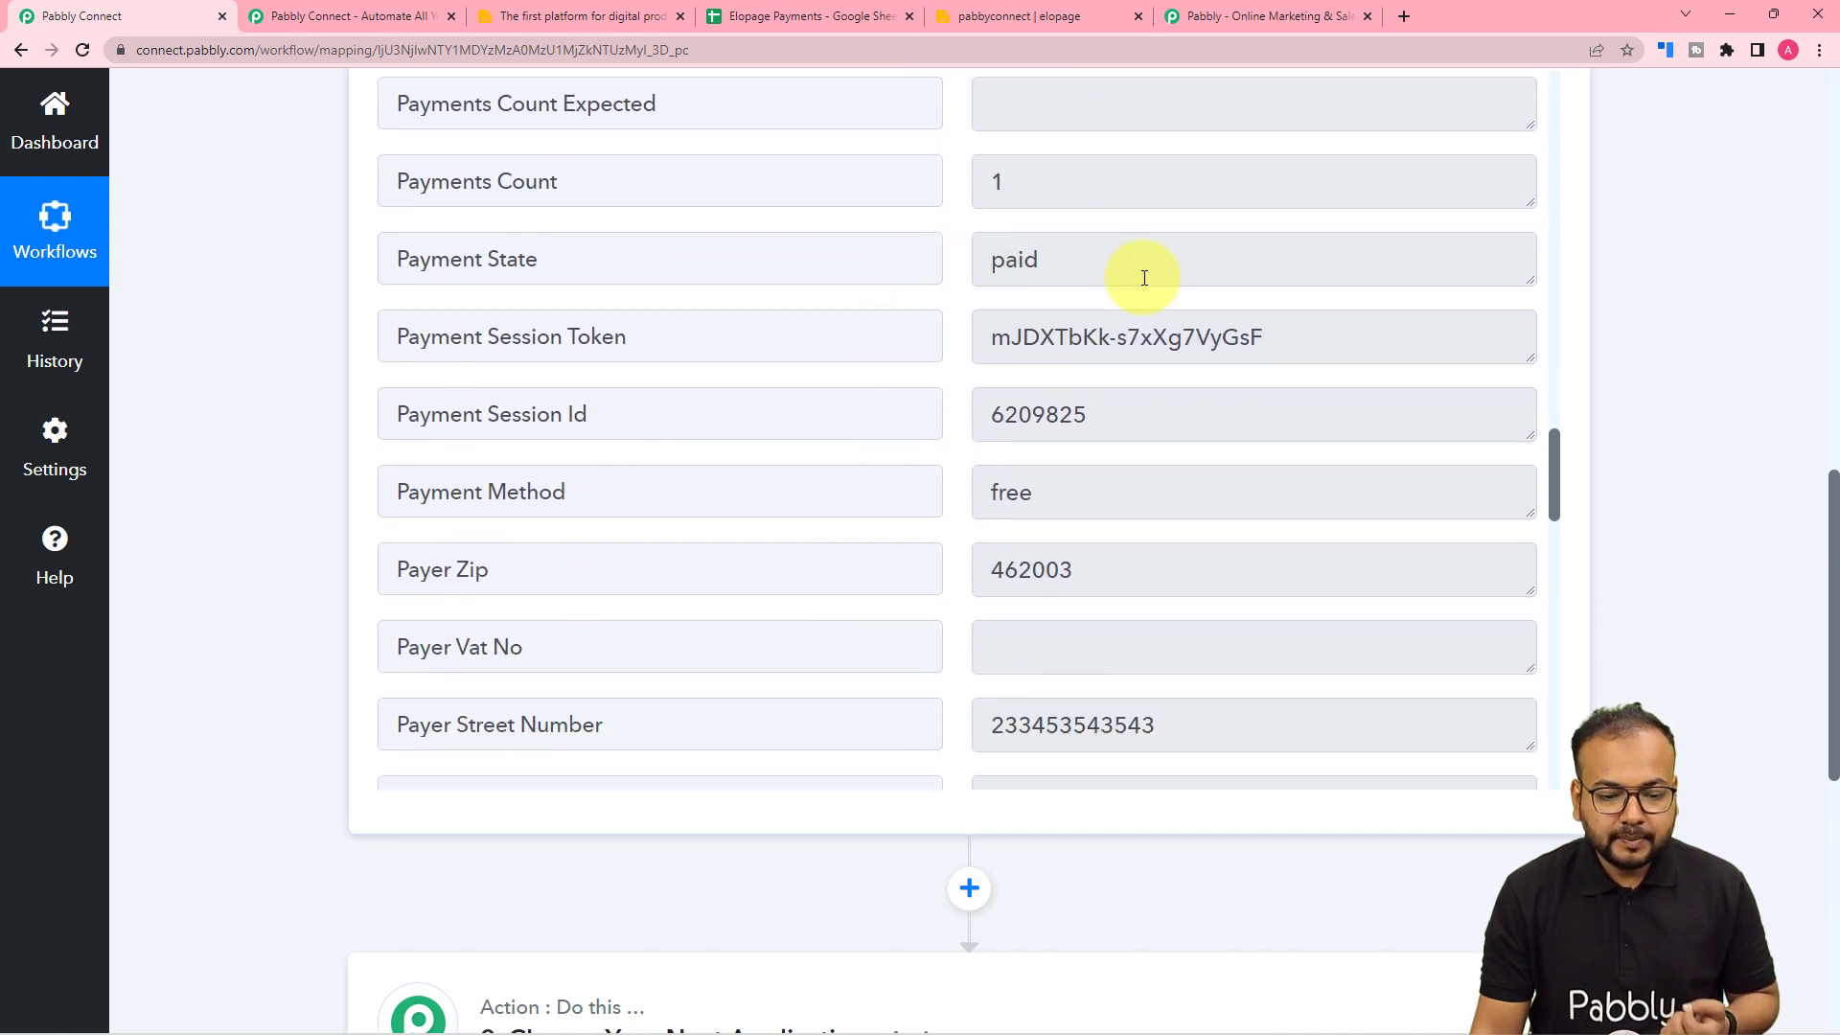
{"action": "scroll", "coordinate": [674, 513], "scroll_direction": "down", "scroll_amount": 7}
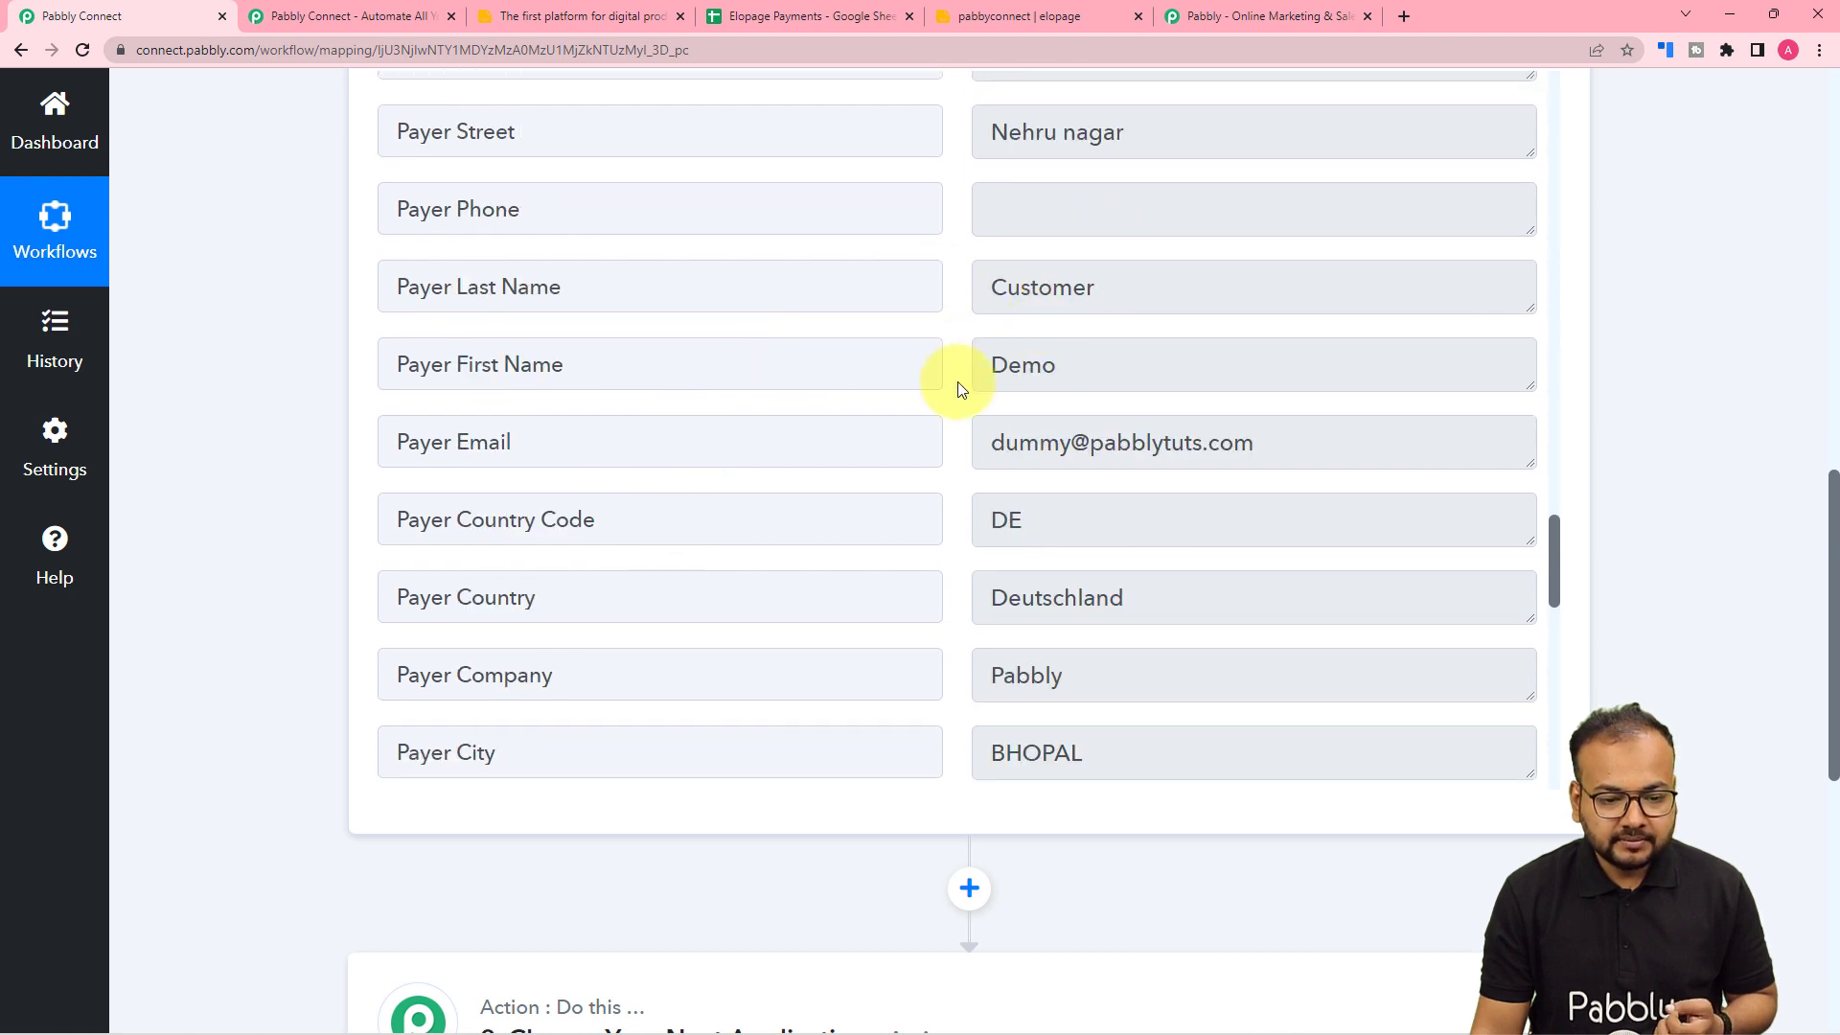
{"action": "scroll", "coordinate": [923, 375], "scroll_direction": "down", "scroll_amount": 2}
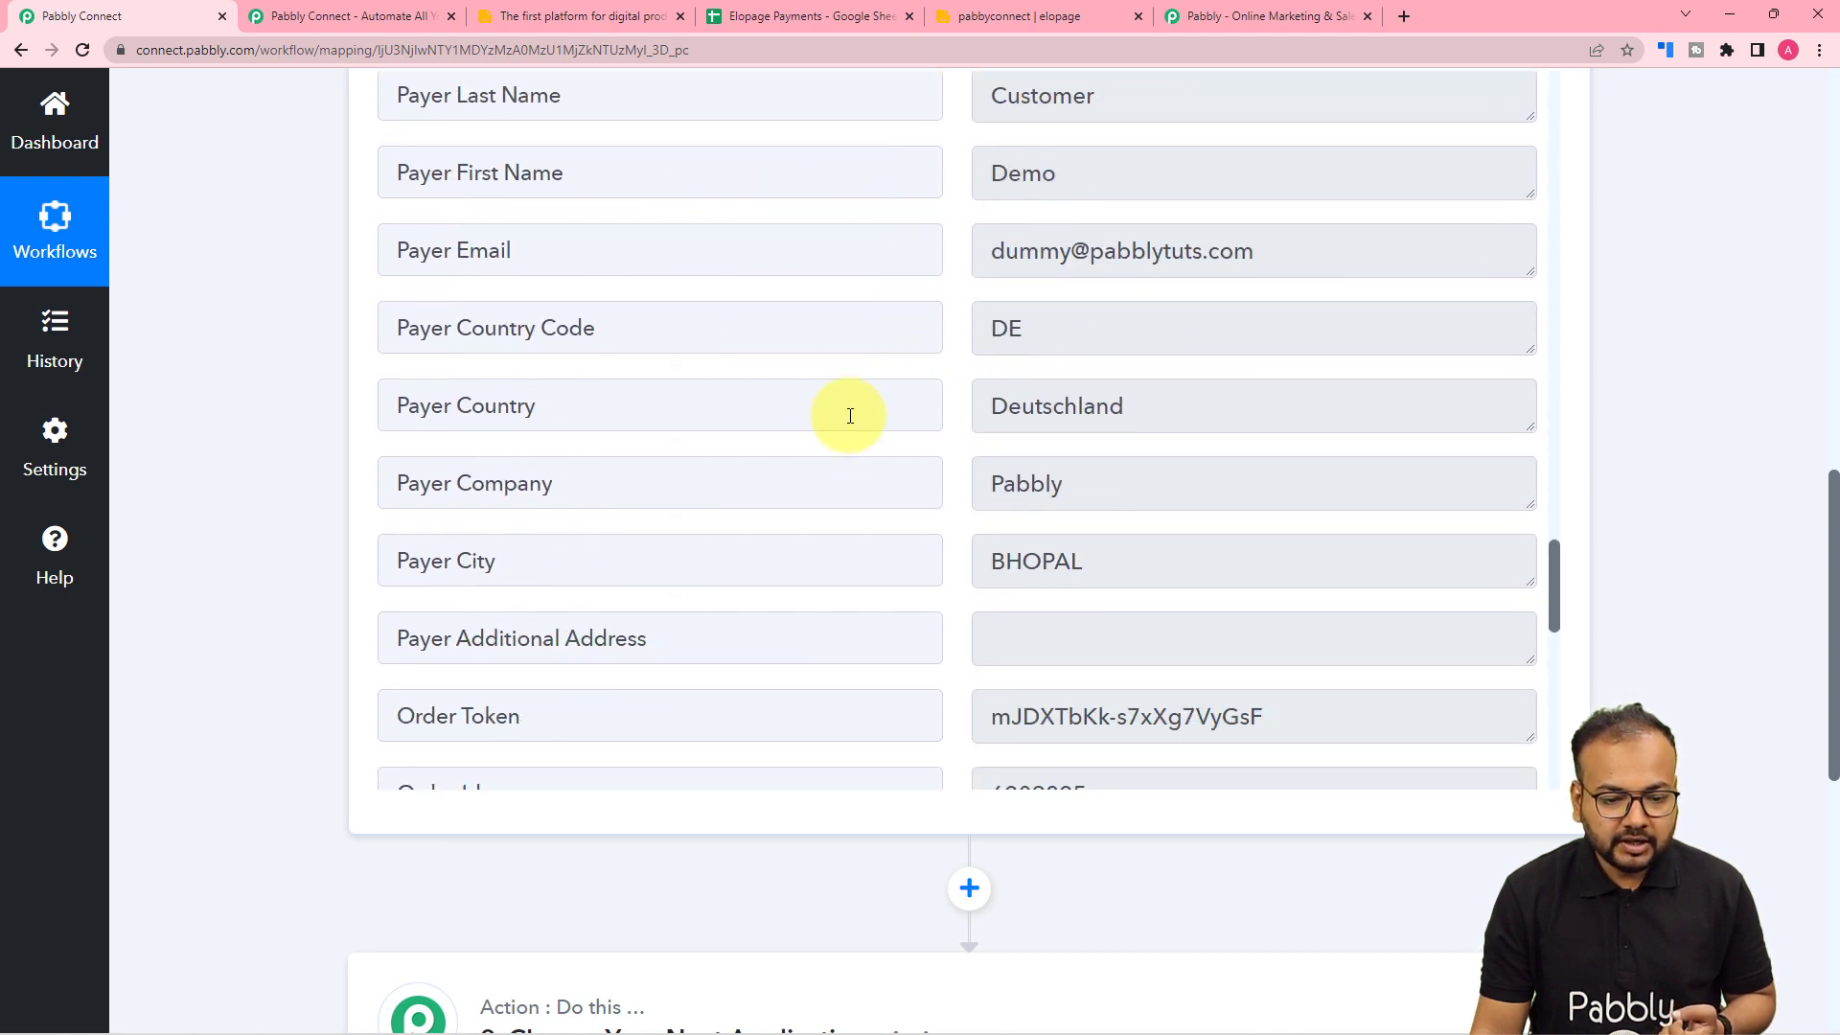
{"action": "scroll", "coordinate": [850, 415], "scroll_direction": "down", "scroll_amount": 9}
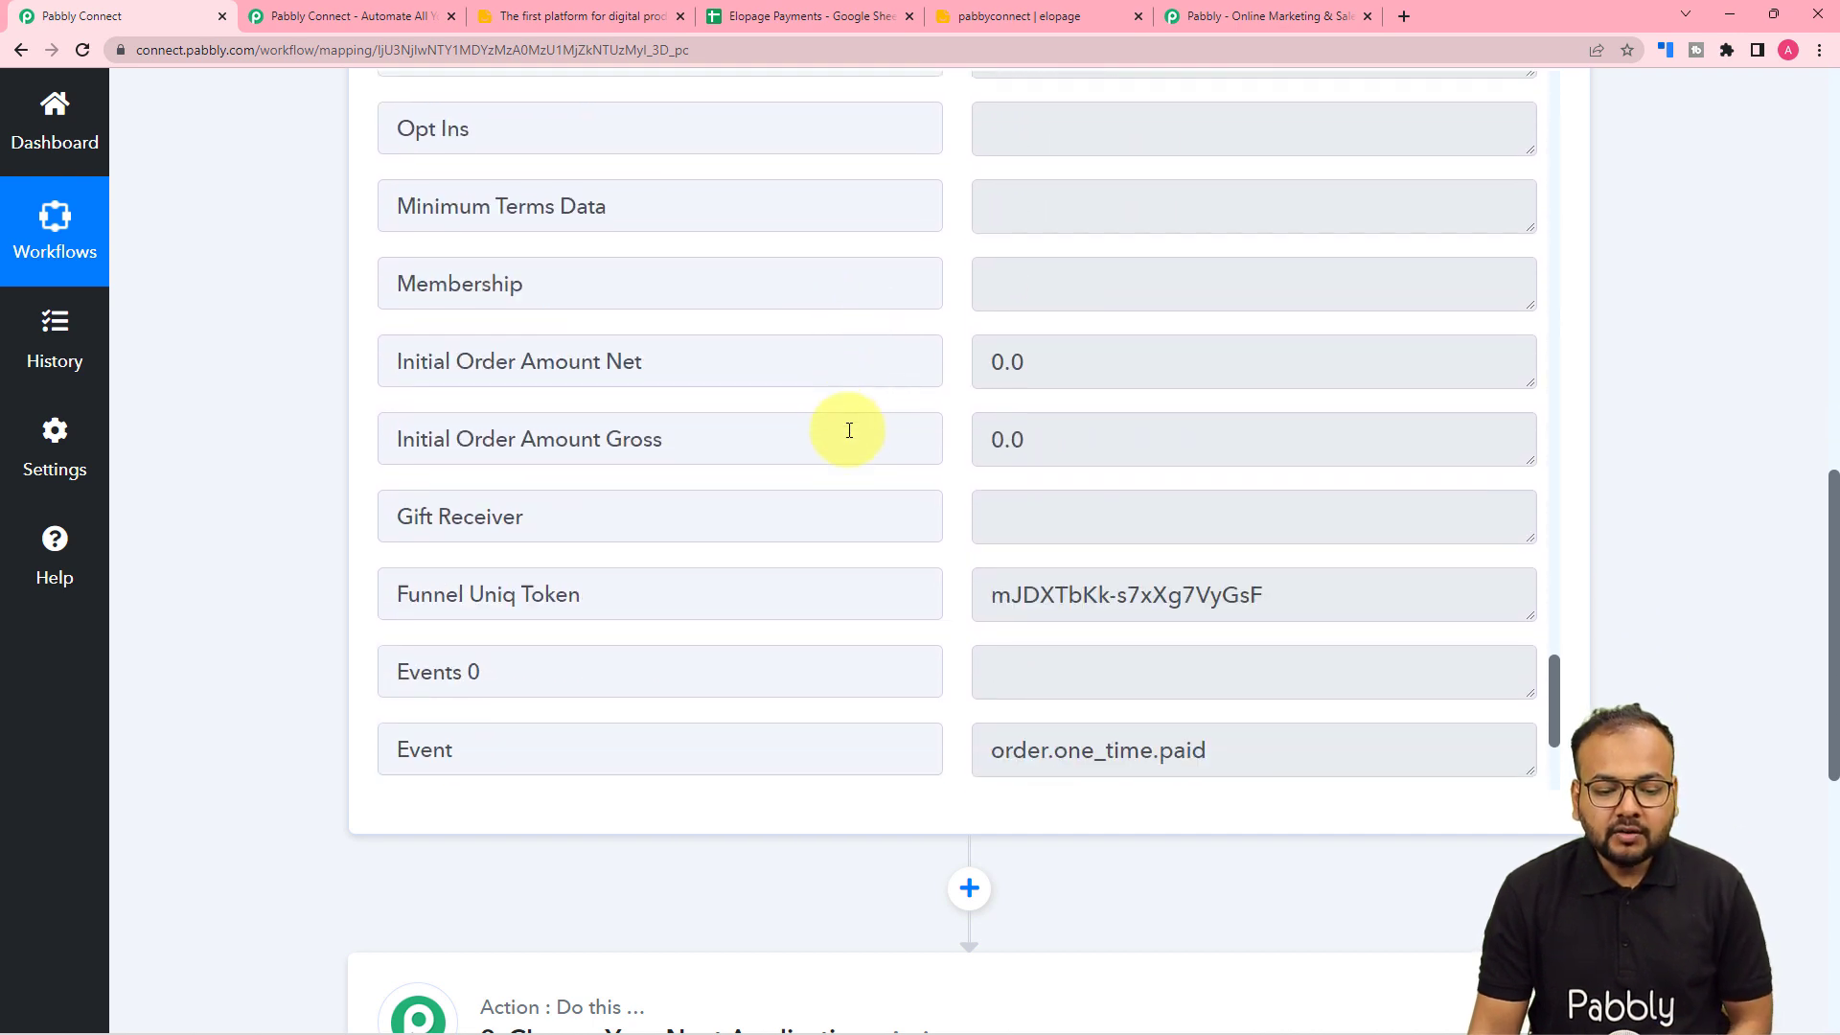
{"action": "scroll", "coordinate": [850, 431], "scroll_direction": "down", "scroll_amount": 6}
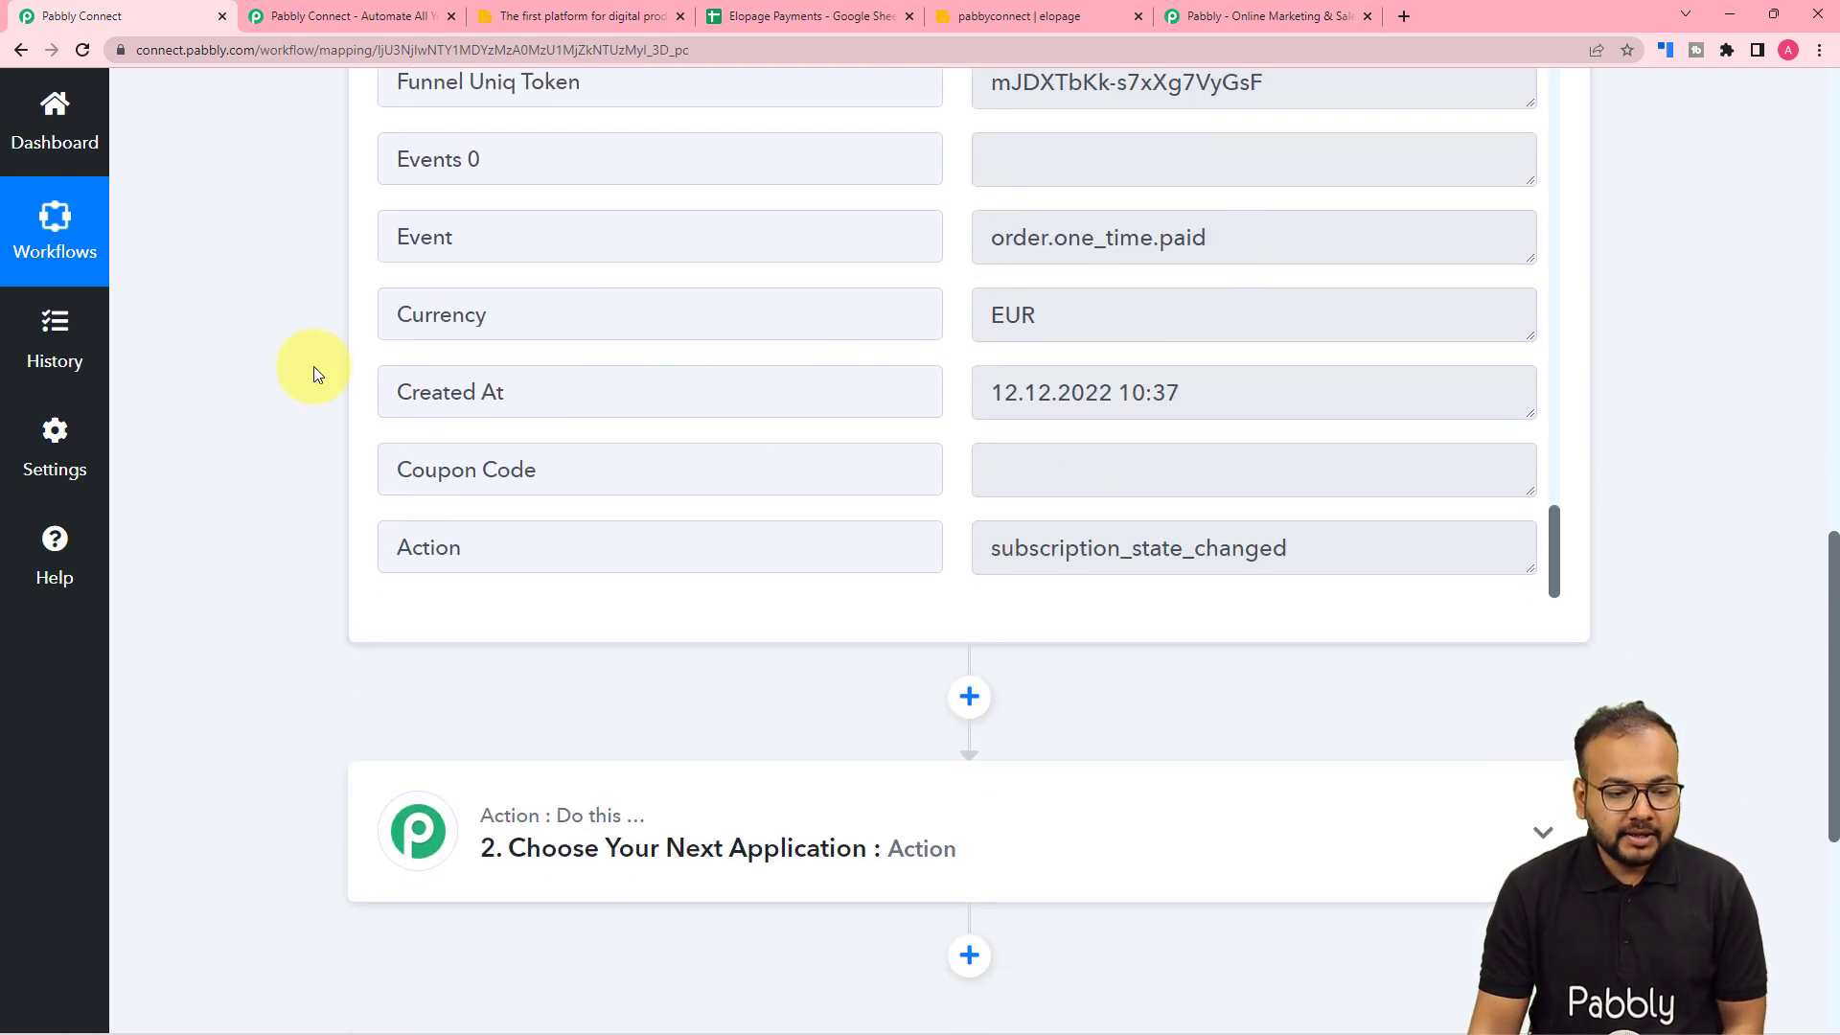
{"action": "scroll", "coordinate": [272, 360], "scroll_direction": "down", "scroll_amount": 2}
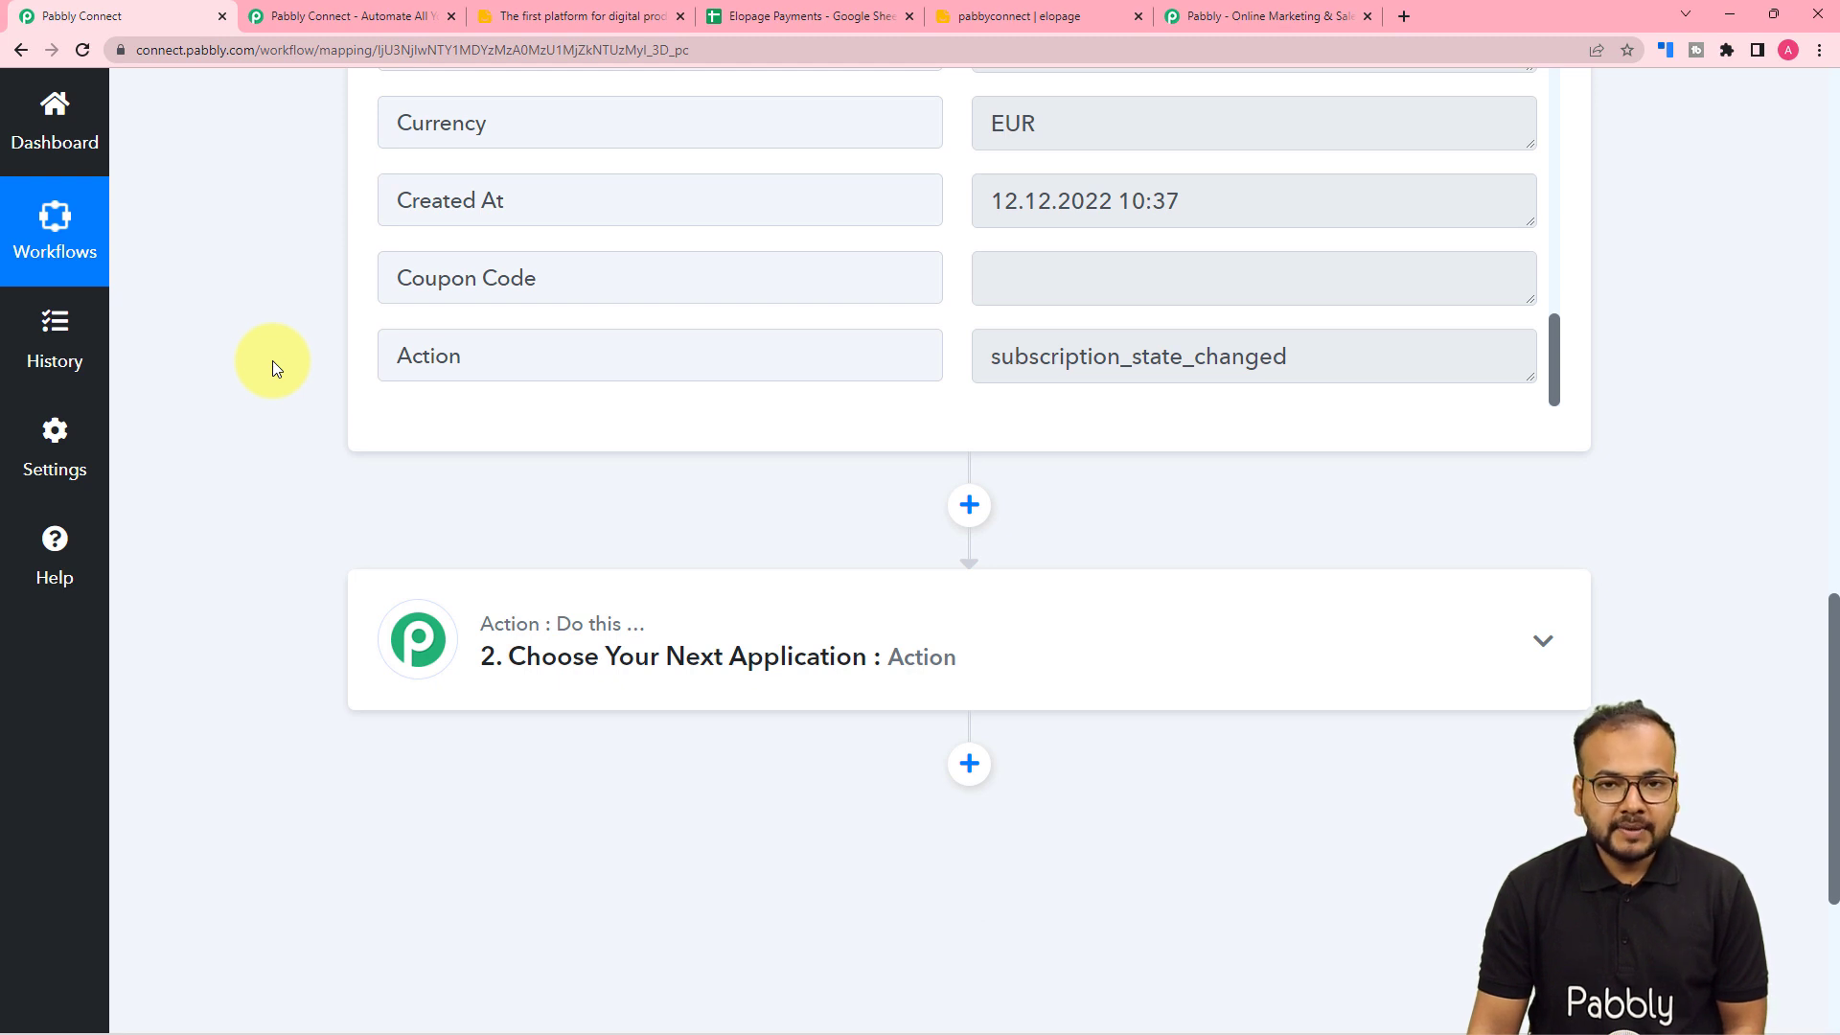
- Add Google Sheets as the next app with the Add New Row action event
{"action": "left_click", "coordinate": [755, 17]}
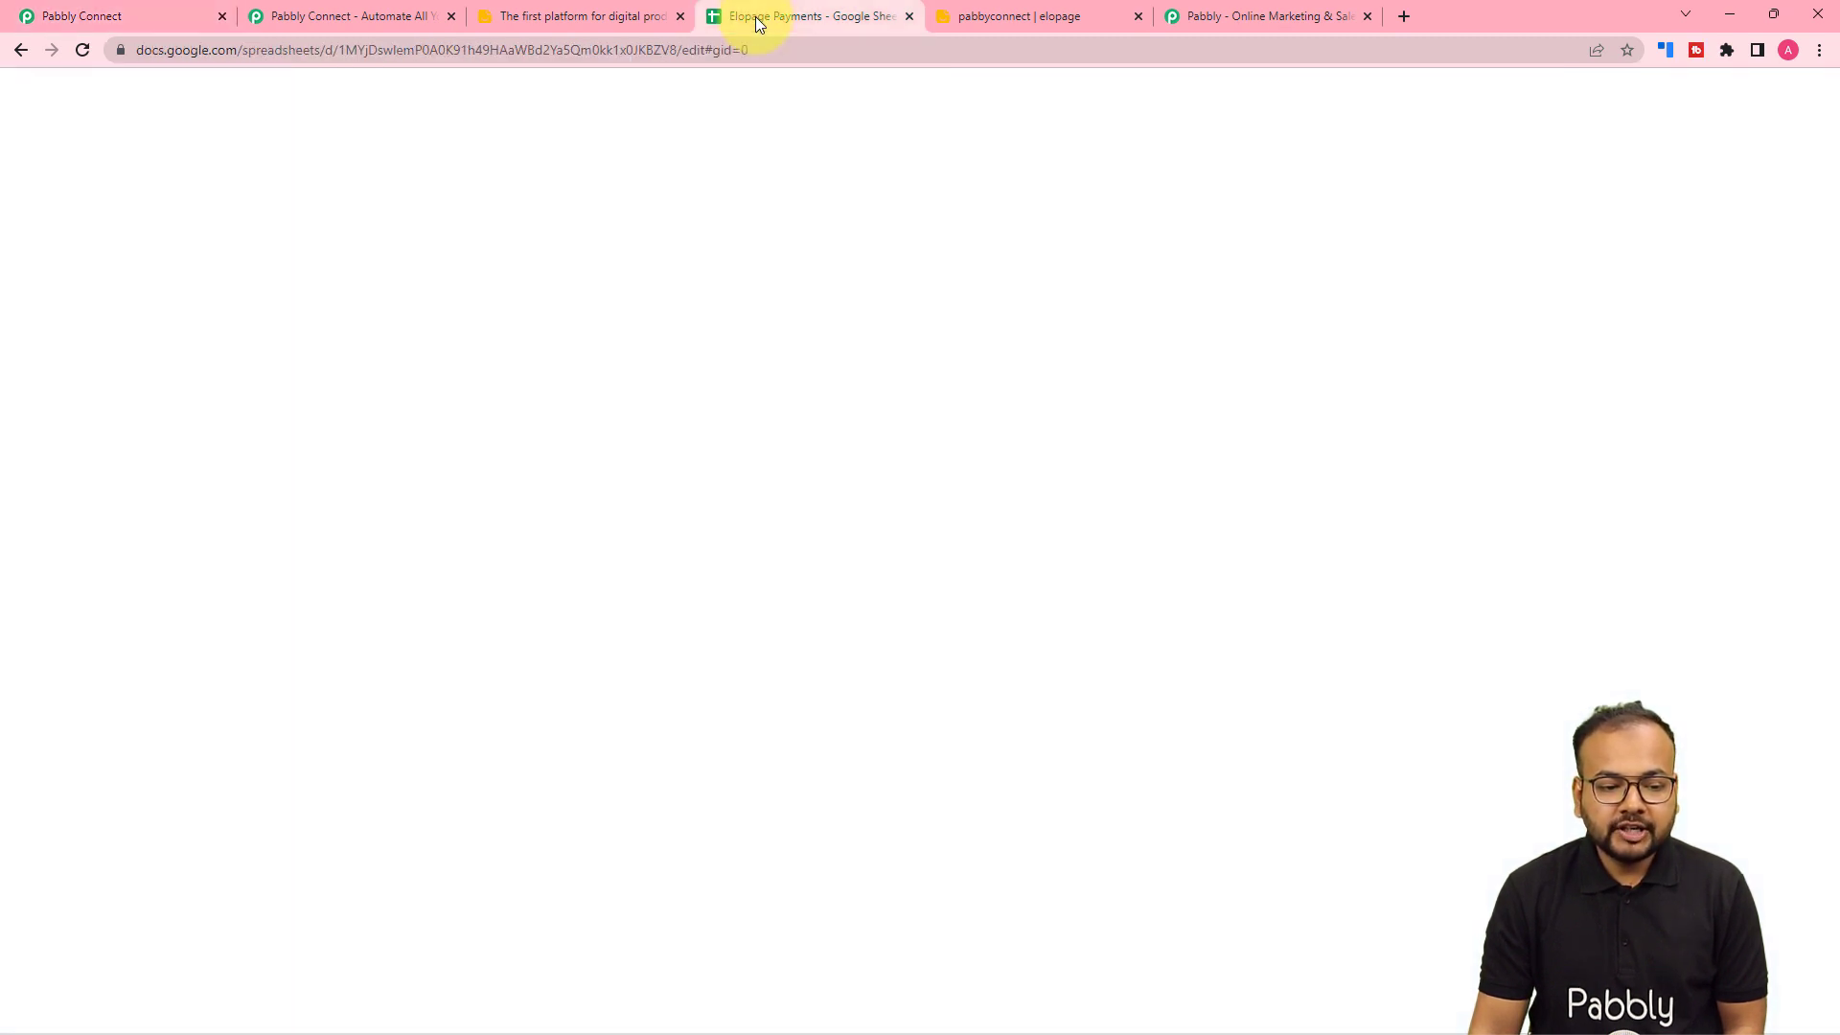
{"action": "left_click", "coordinate": [150, 9]}
{"action": "left_click", "coordinate": [532, 654]}
{"action": "scroll", "coordinate": [565, 656], "scroll_direction": "down", "scroll_amount": 3}
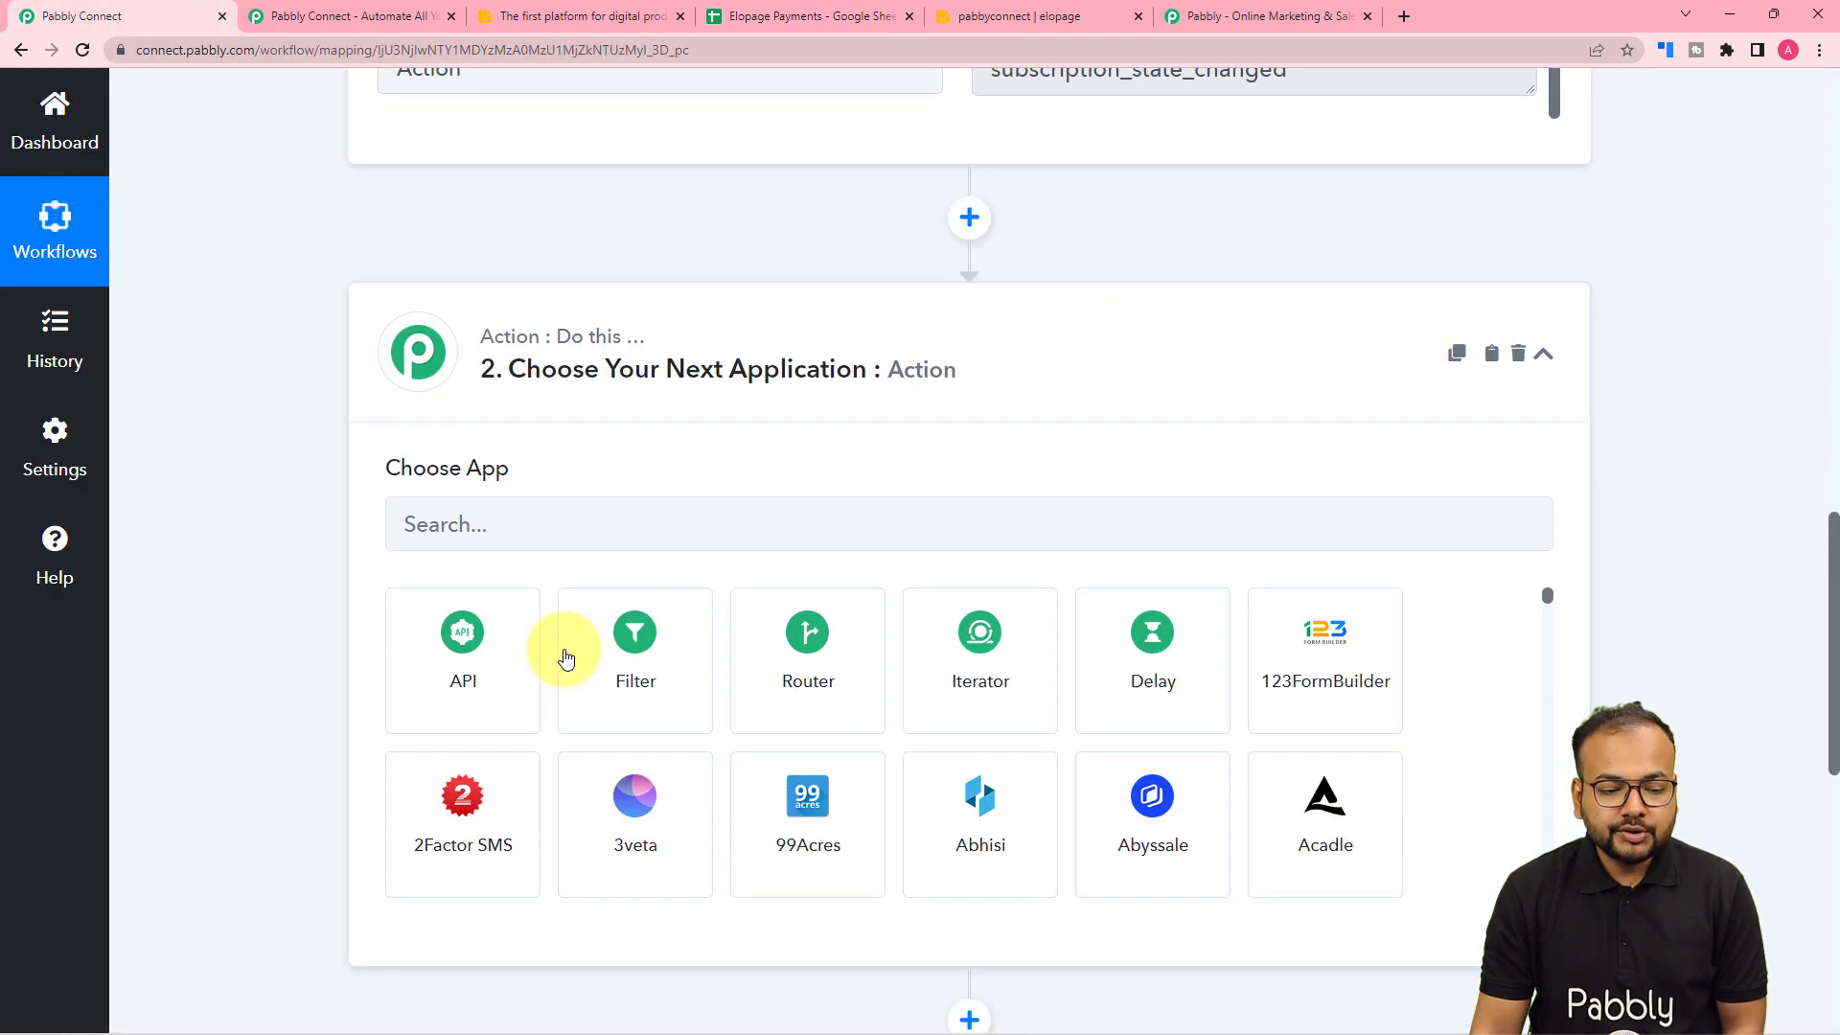
{"action": "left_click", "coordinate": [654, 521]}
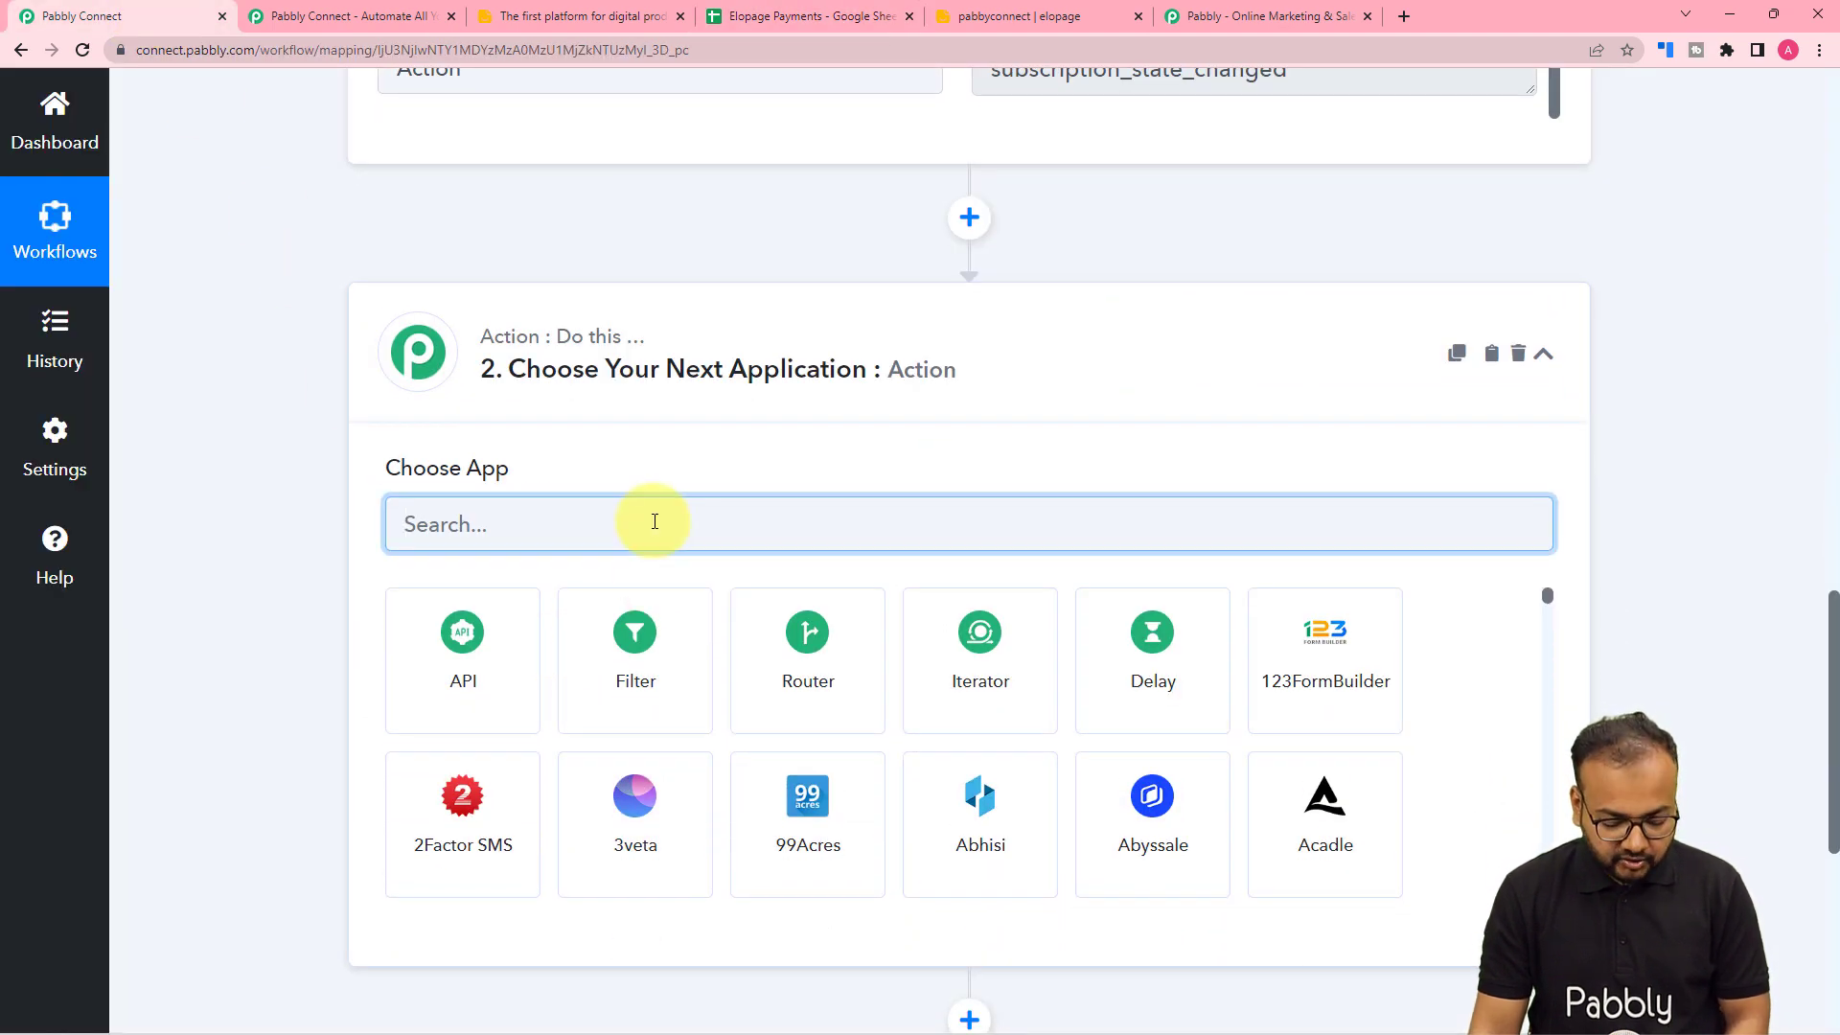
{"action": "type", "text": "goo"}
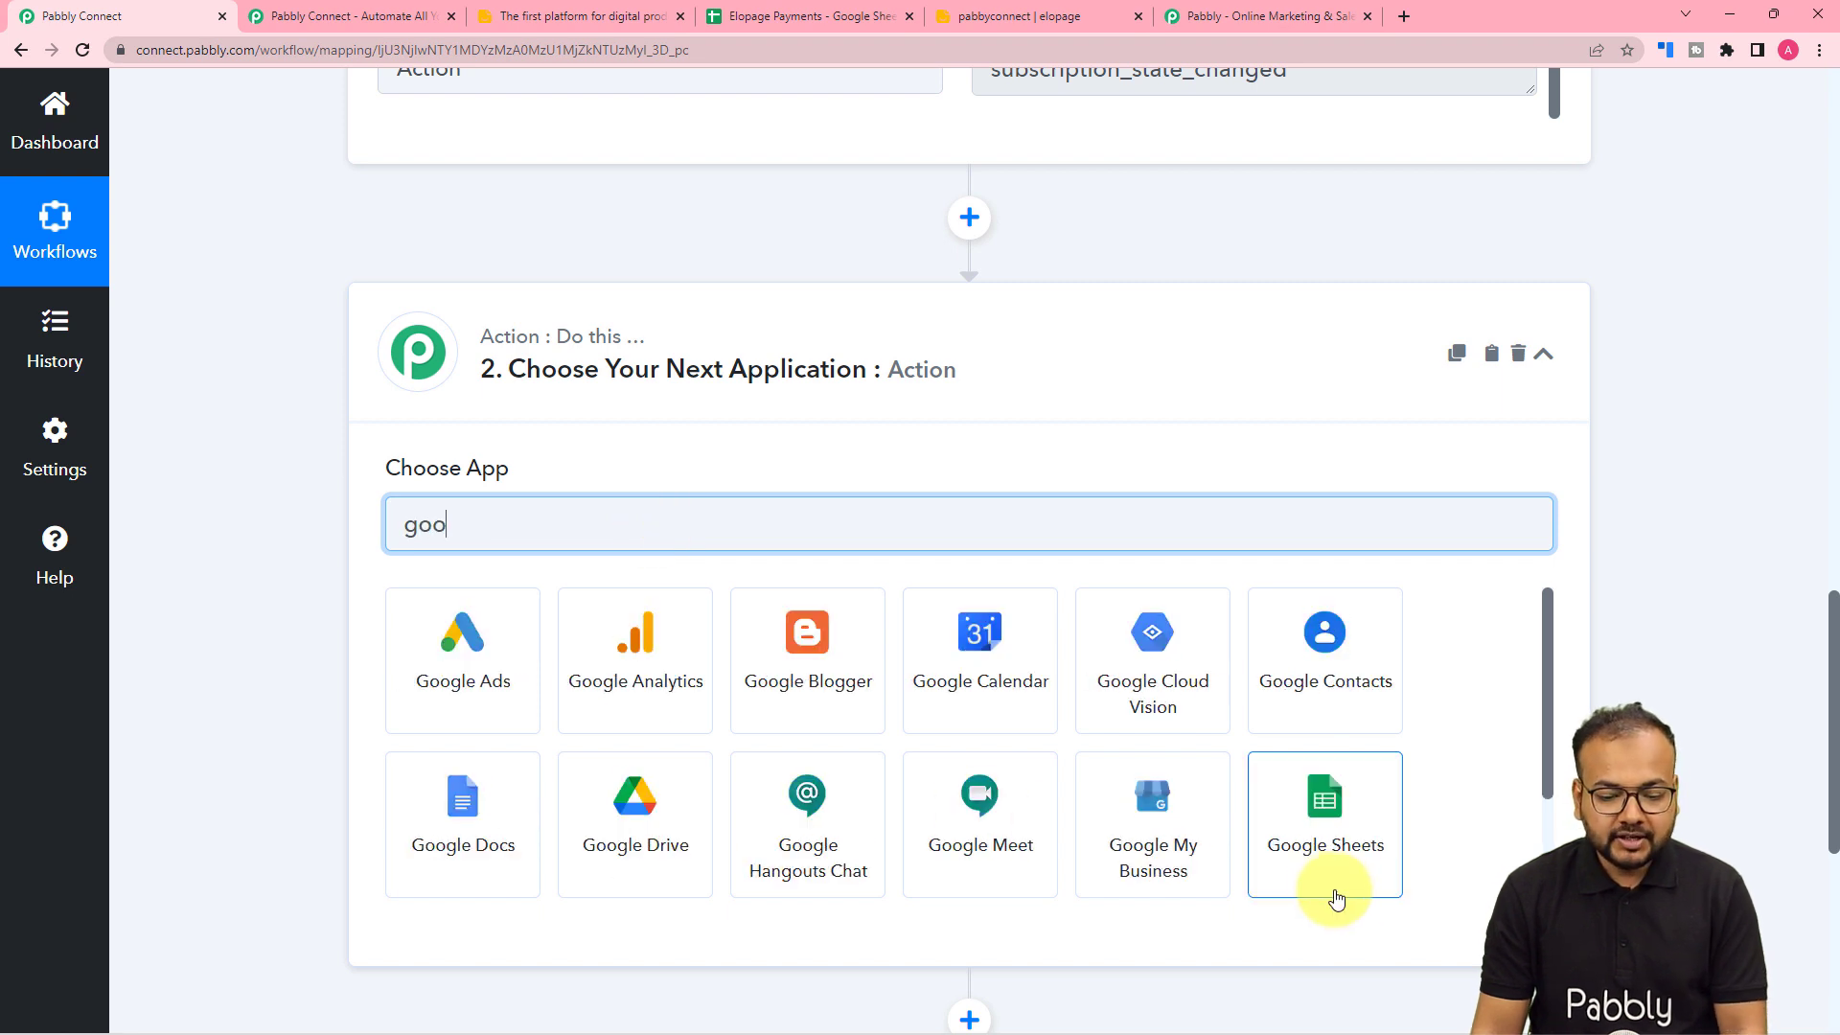
{"action": "left_click", "coordinate": [1299, 862]}
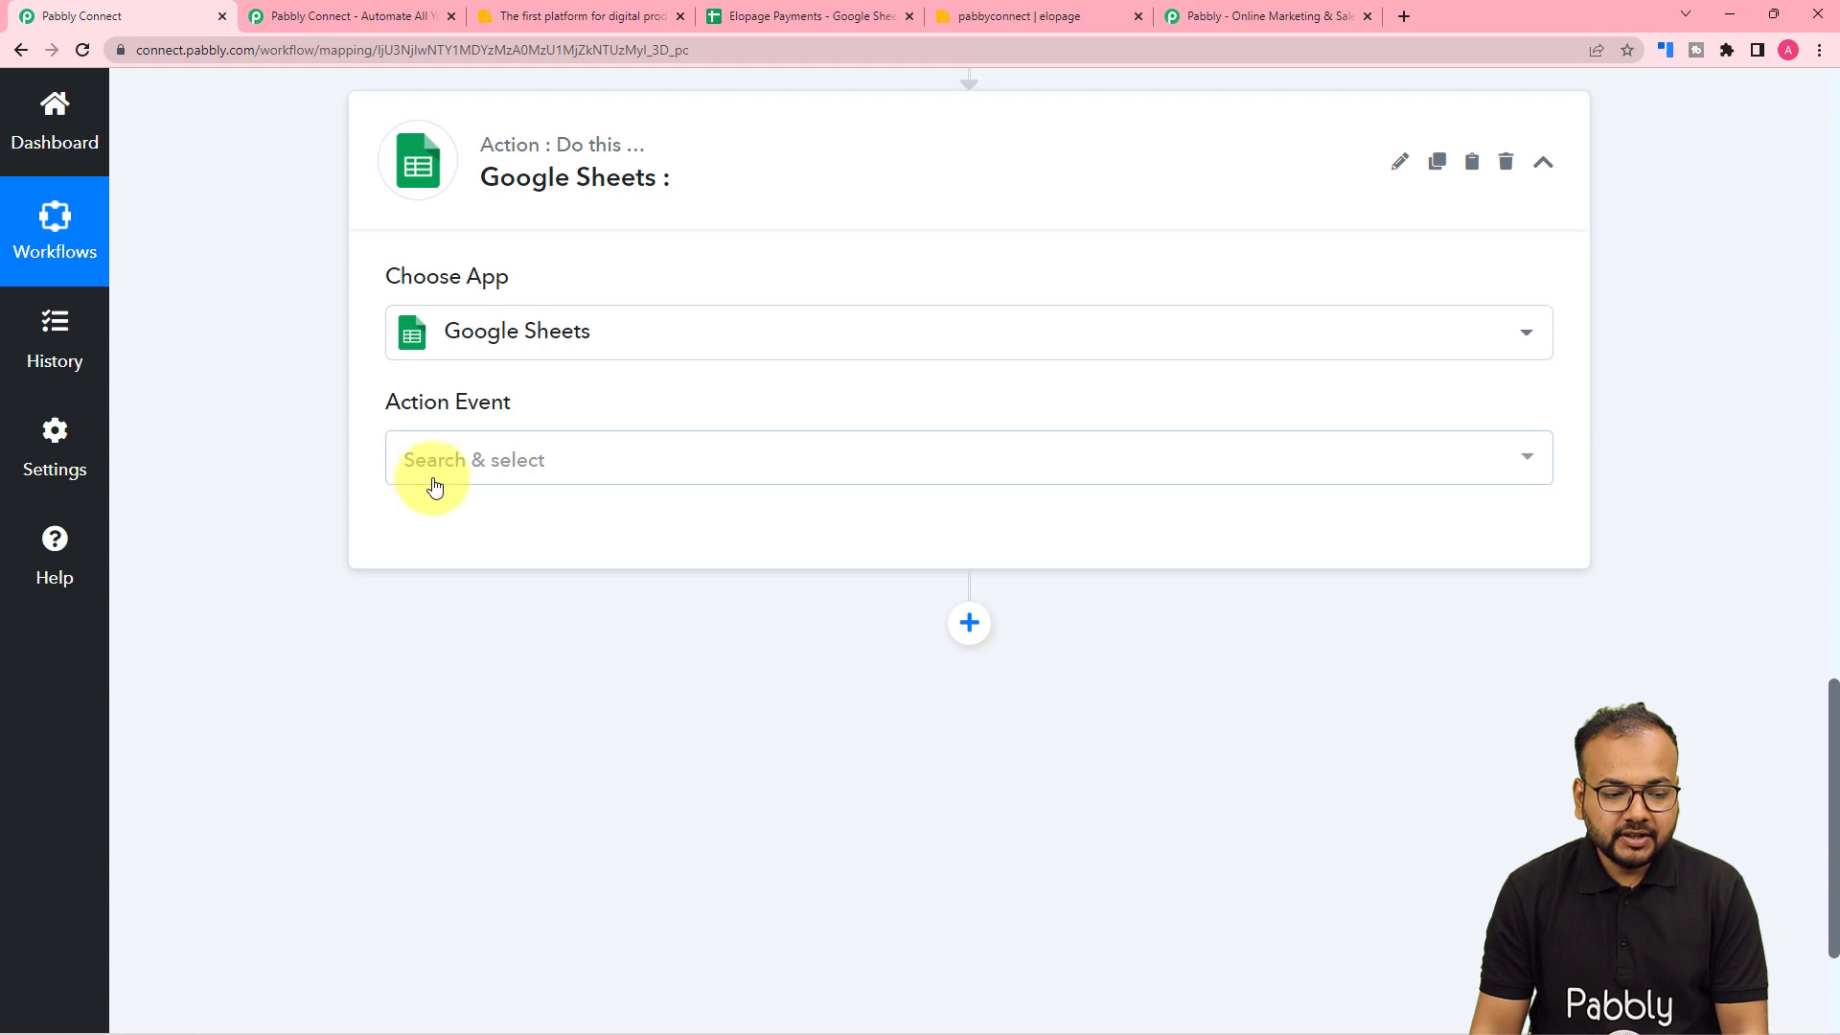
{"action": "left_click", "coordinate": [430, 481]}
{"action": "left_click", "coordinate": [463, 603]}
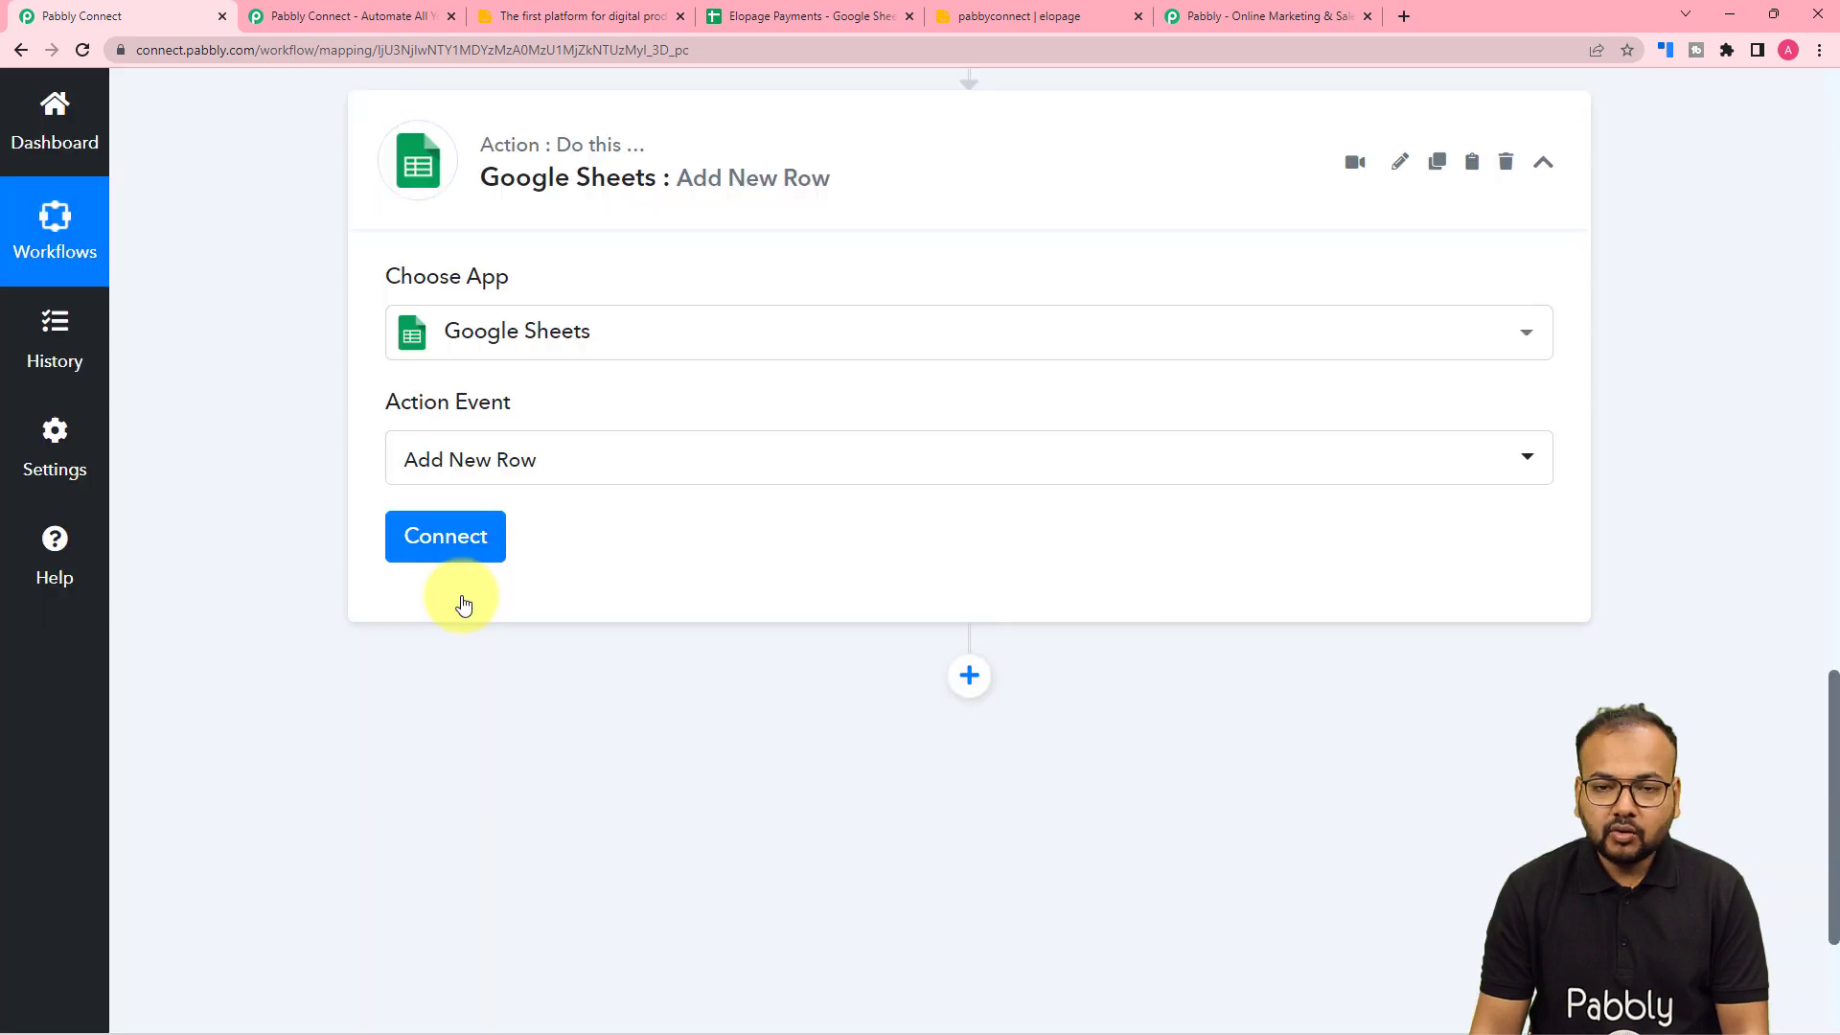
{"action": "left_click", "coordinate": [449, 556]}
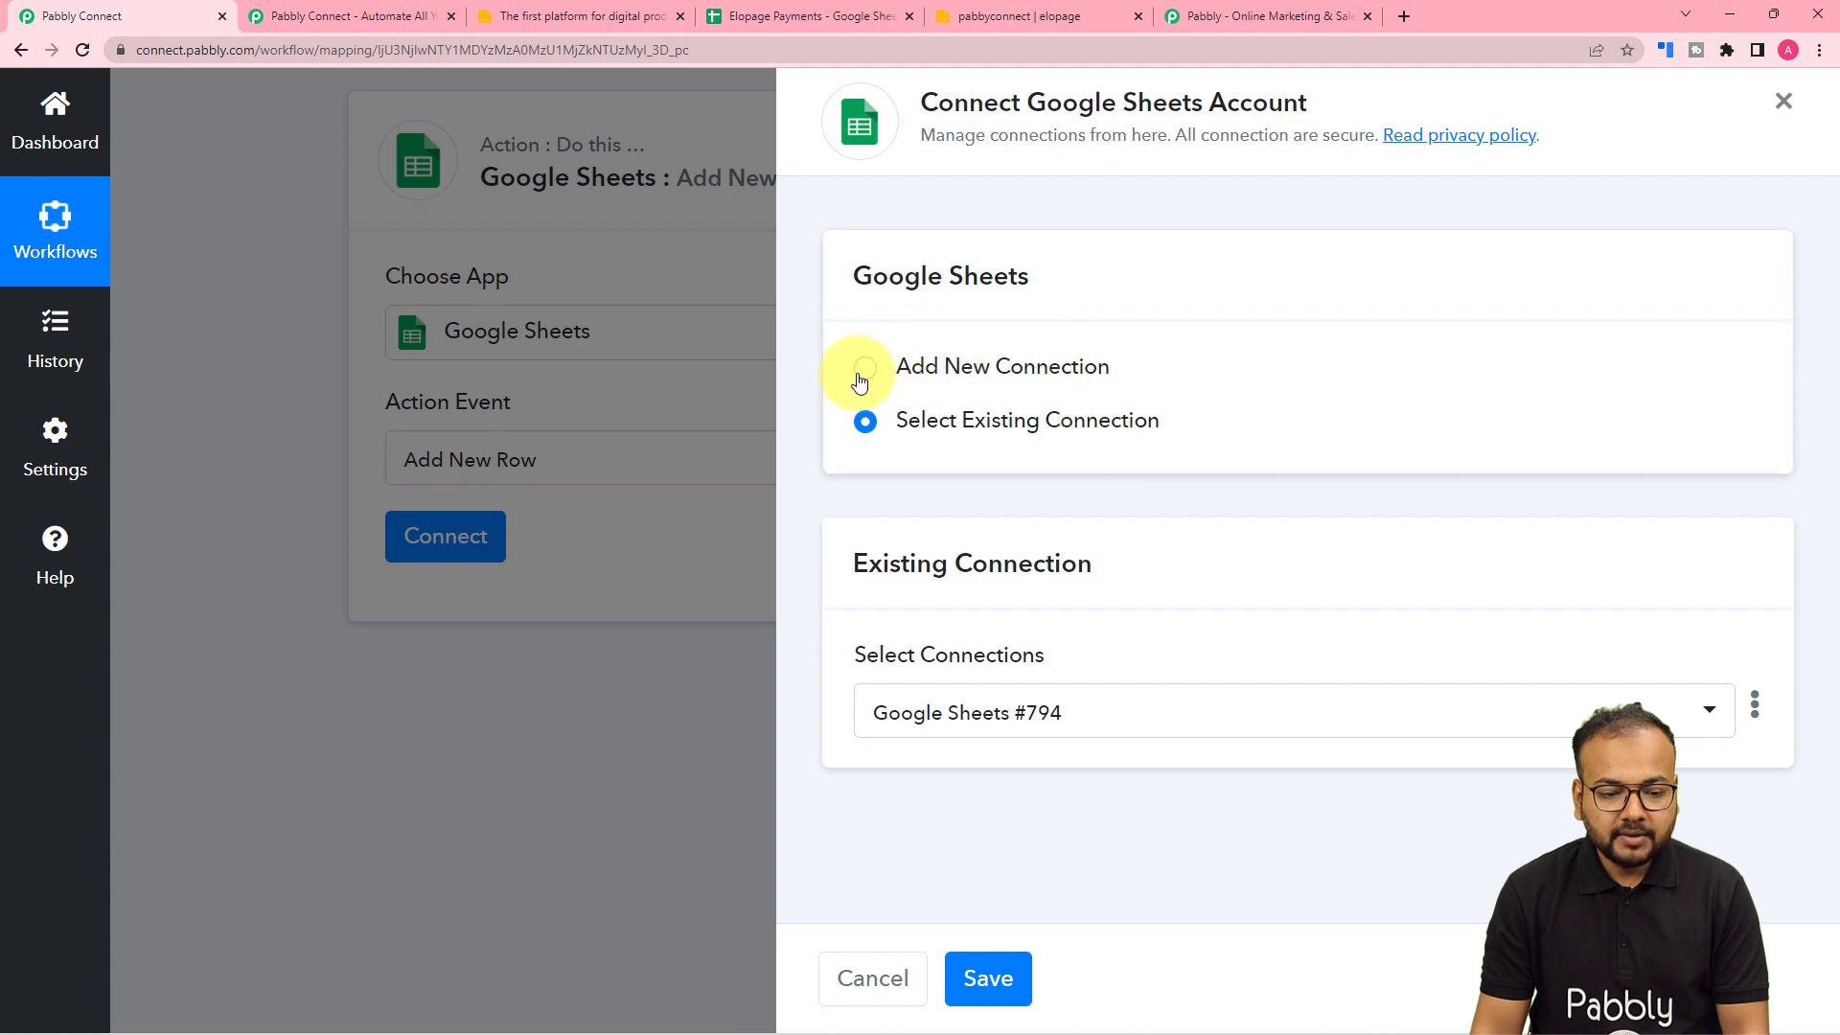
- Create a new Google Sheets connection by signing in with a Google account and granting access
{"action": "left_click", "coordinate": [862, 374]}
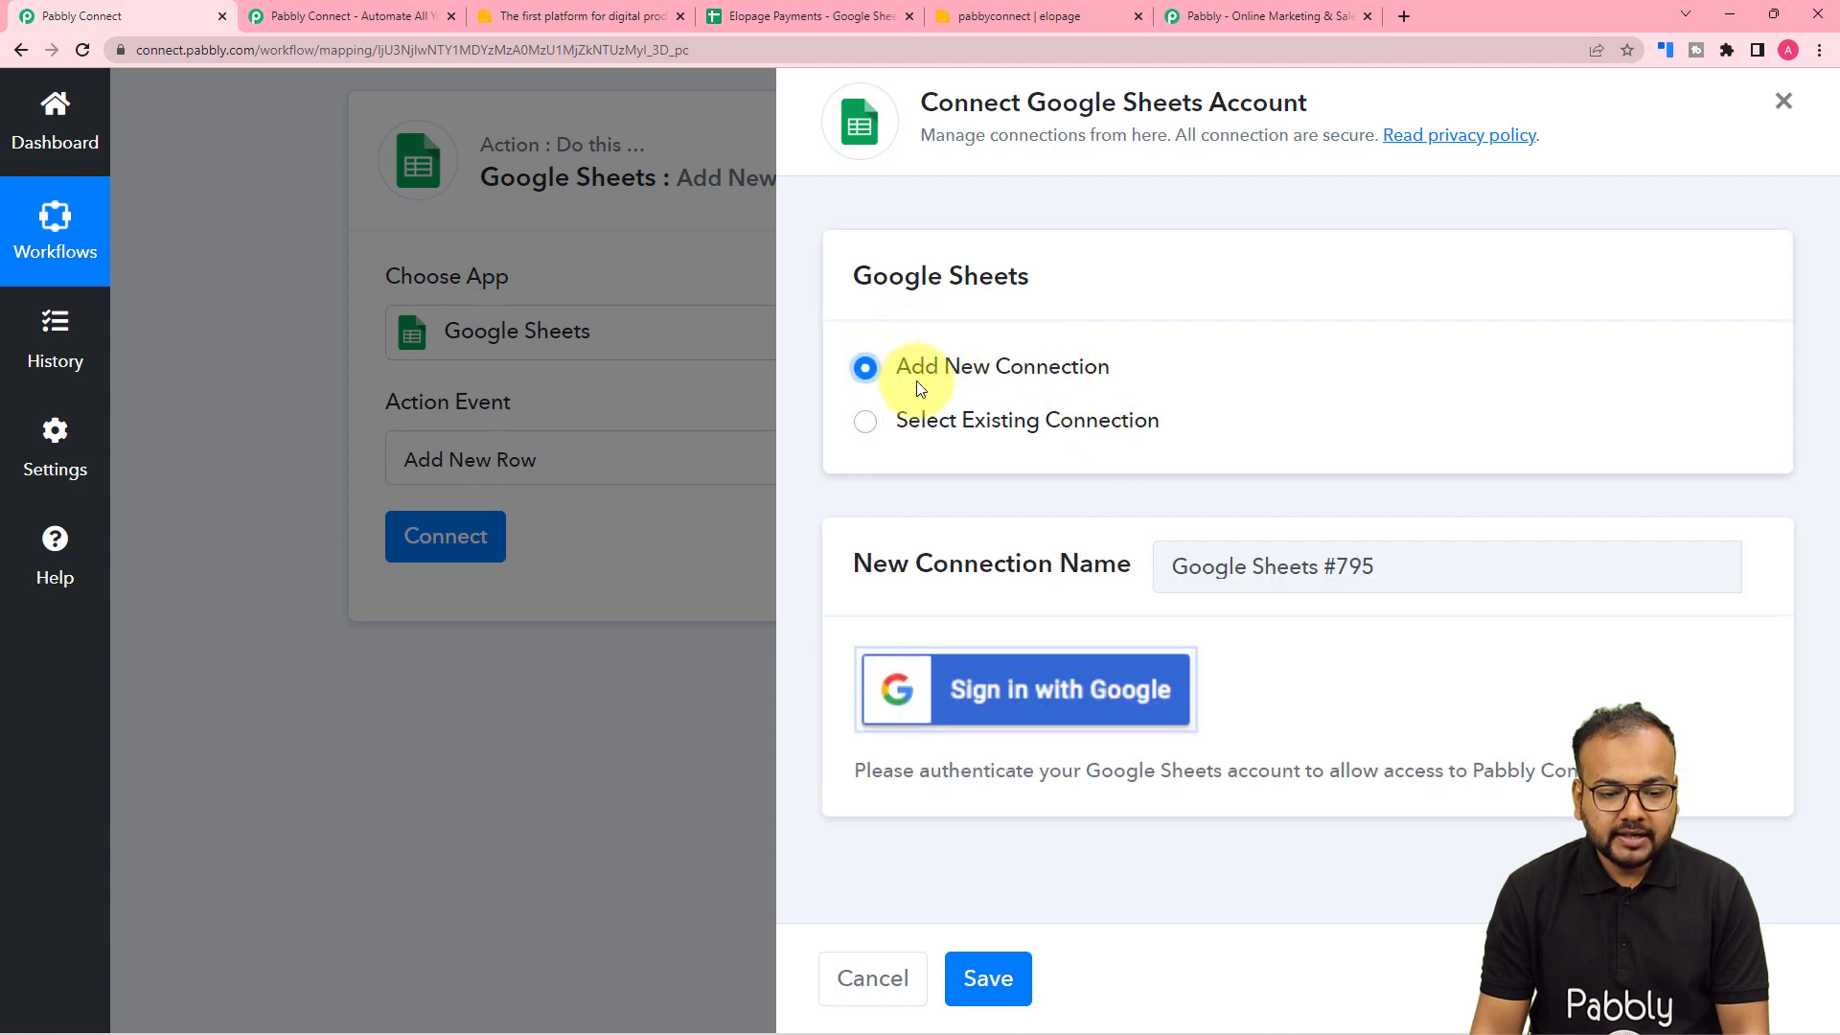
{"action": "left_click", "coordinate": [962, 679]}
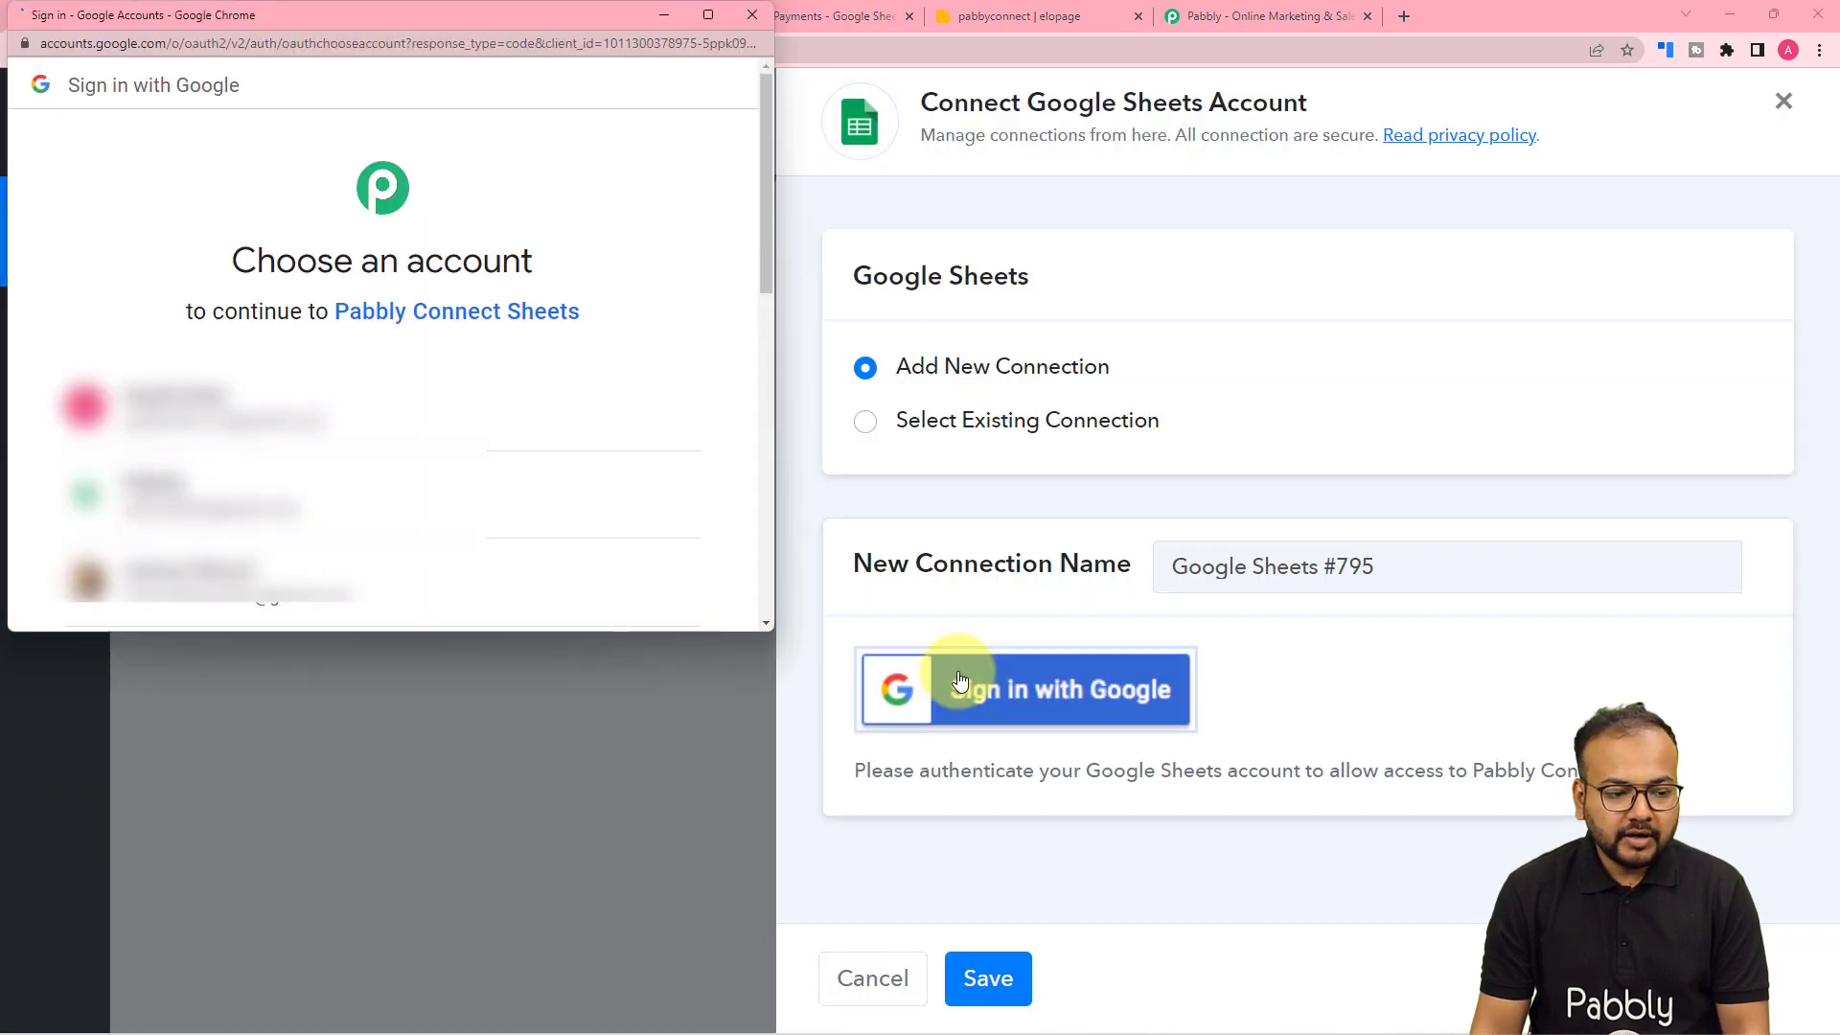
{"action": "left_click", "coordinate": [277, 419]}
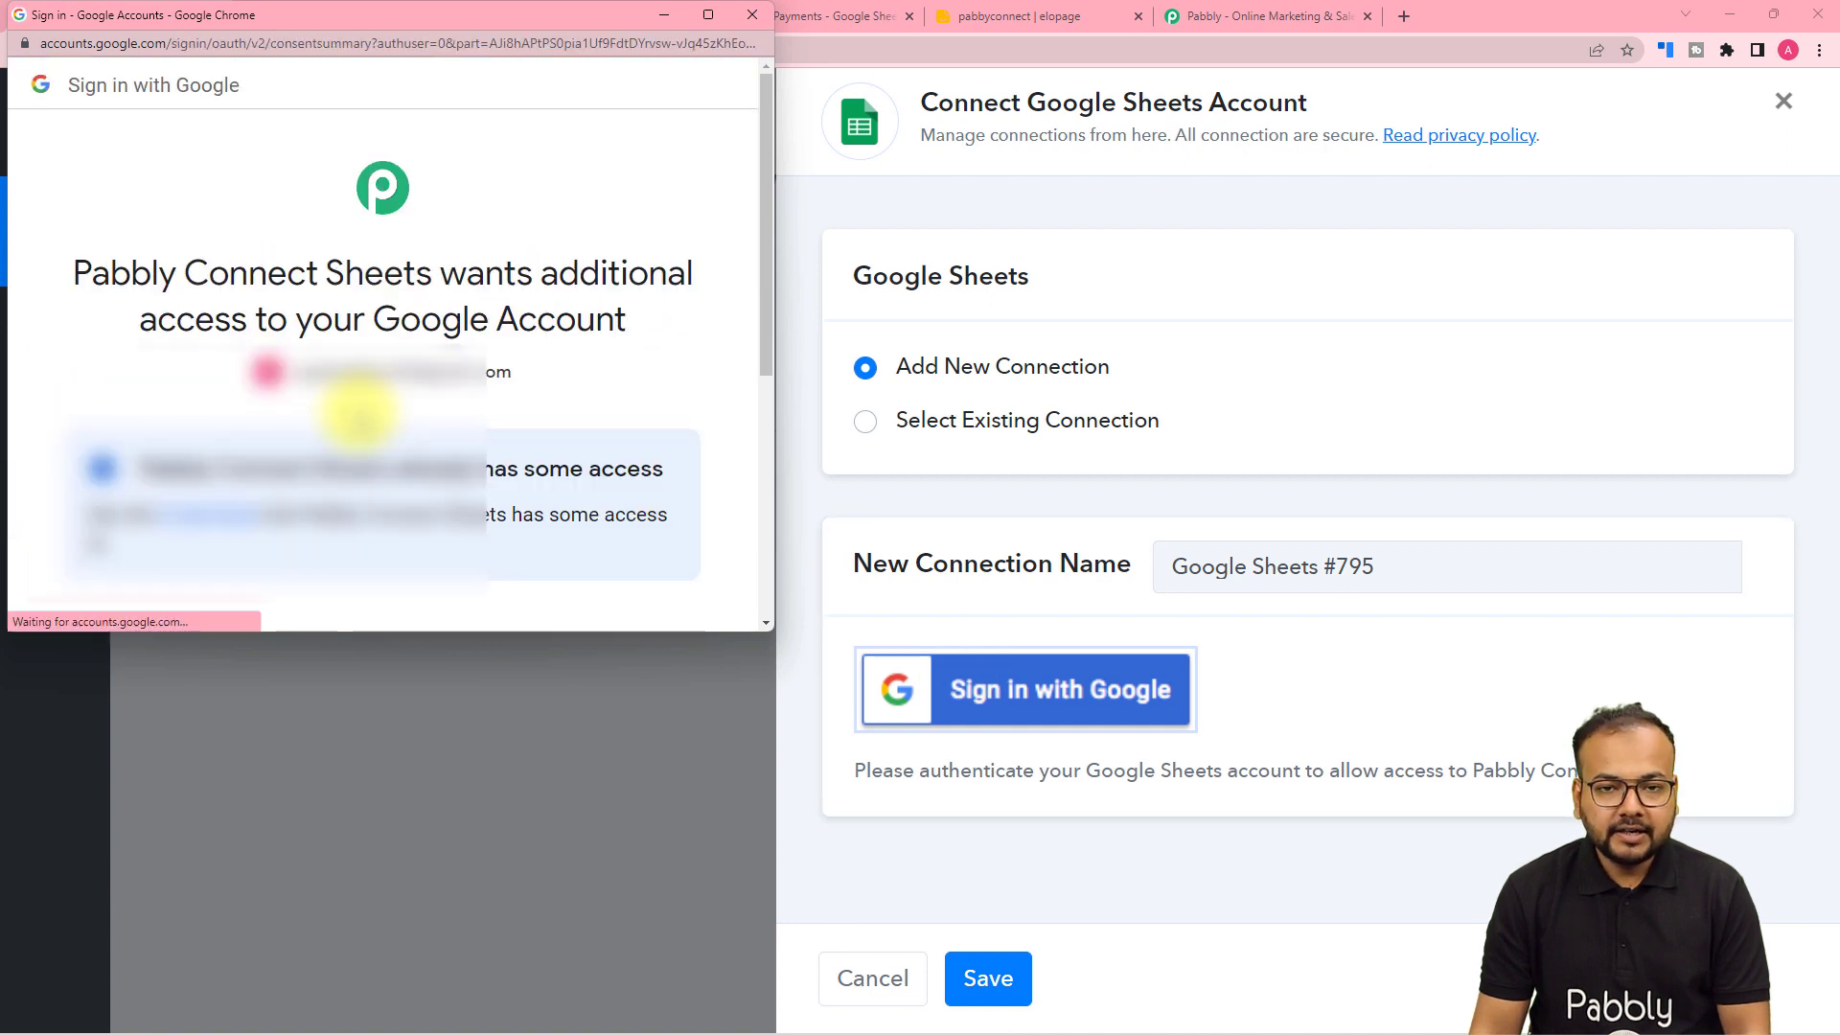
{"action": "scroll", "coordinate": [359, 412], "scroll_direction": "down", "scroll_amount": 5}
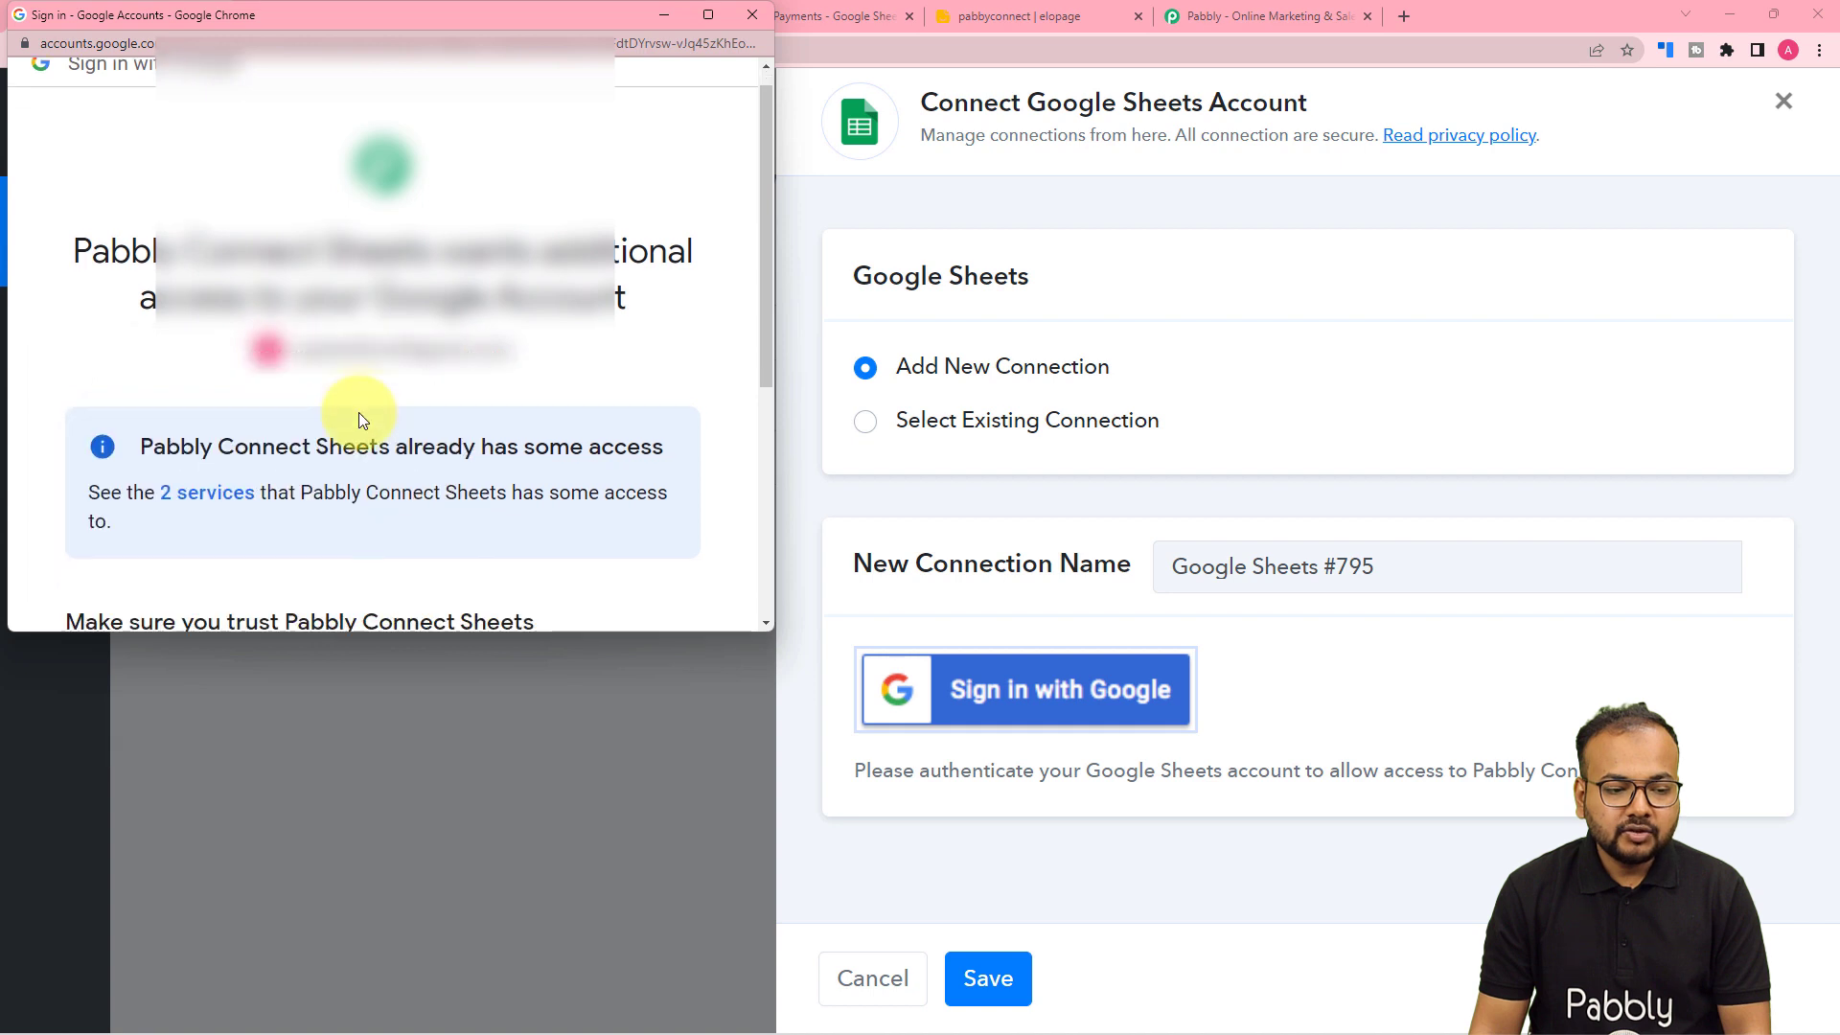
{"action": "left_click", "coordinate": [470, 462]}
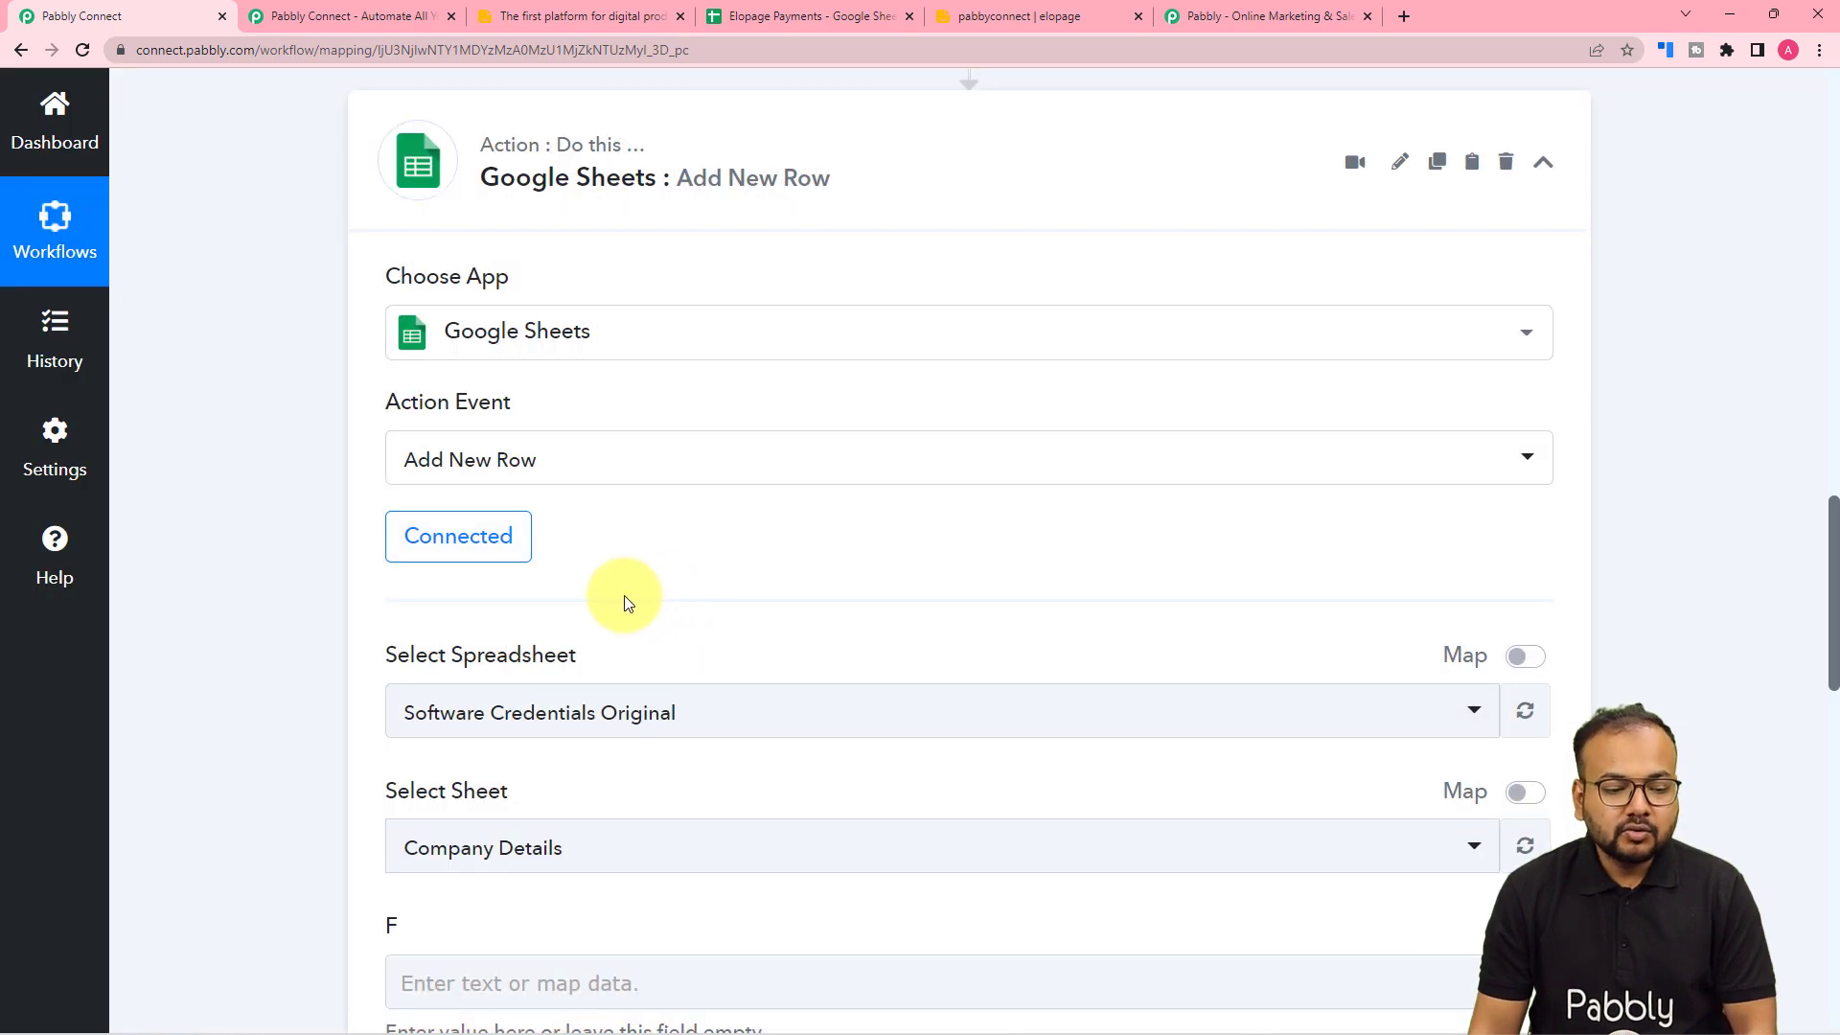
- Select the Elopage Payments spreadsheet in the Add New Row action
{"action": "scroll", "coordinate": [299, 572], "scroll_direction": "down", "scroll_amount": 1}
{"action": "scroll", "coordinate": [297, 566], "scroll_direction": "down", "scroll_amount": 1}
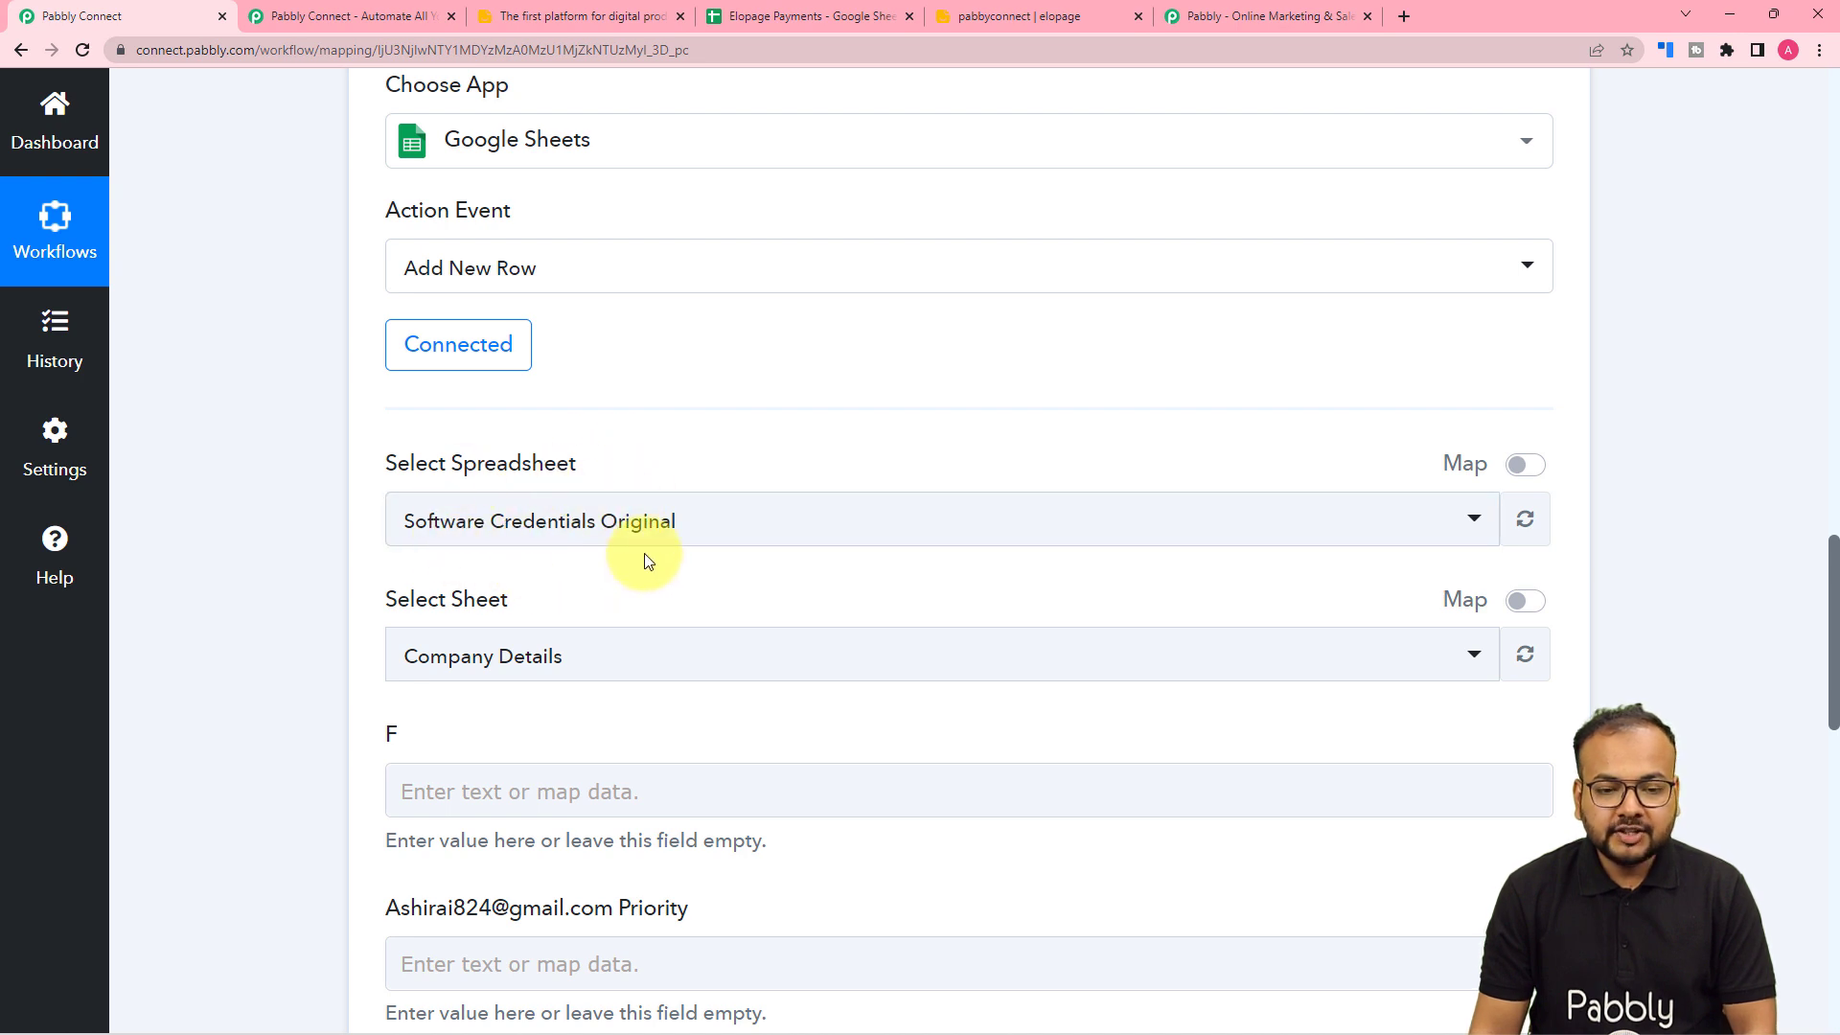
{"action": "left_click", "coordinate": [769, 20]}
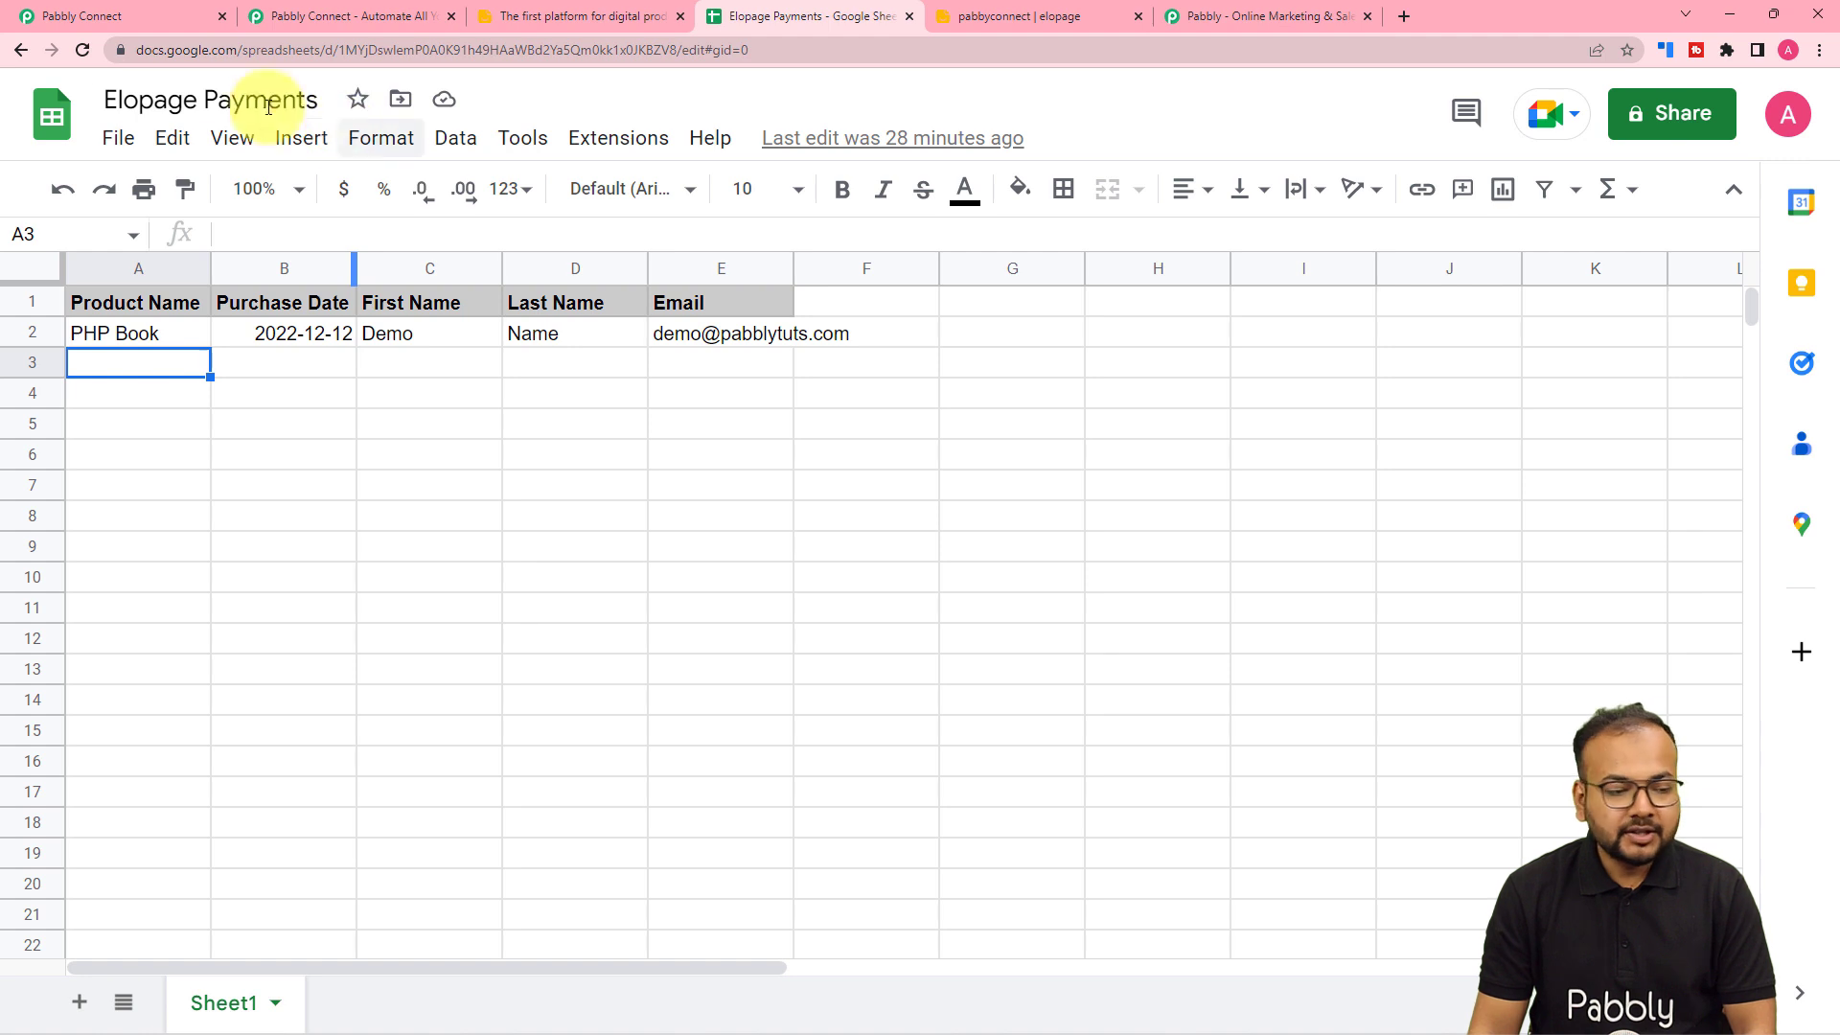
{"action": "left_click", "coordinate": [77, 16]}
{"action": "left_click", "coordinate": [464, 522]}
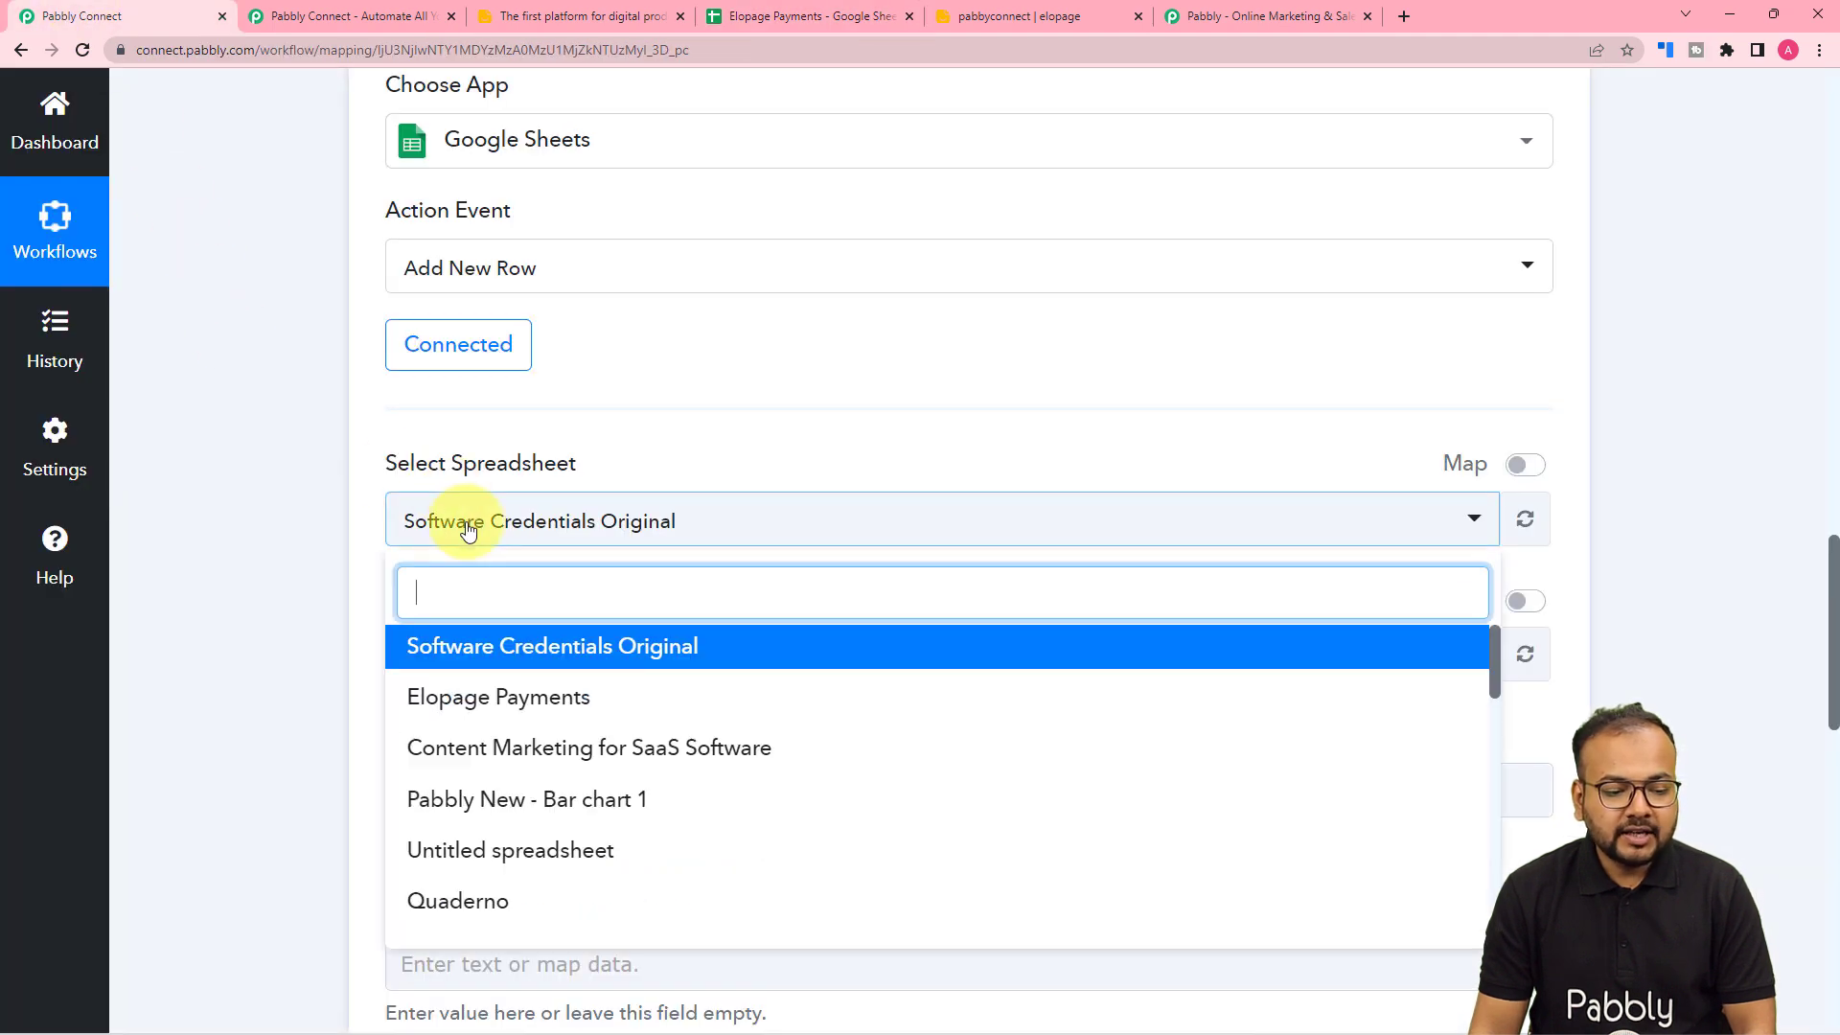
{"action": "left_click", "coordinate": [512, 701]}
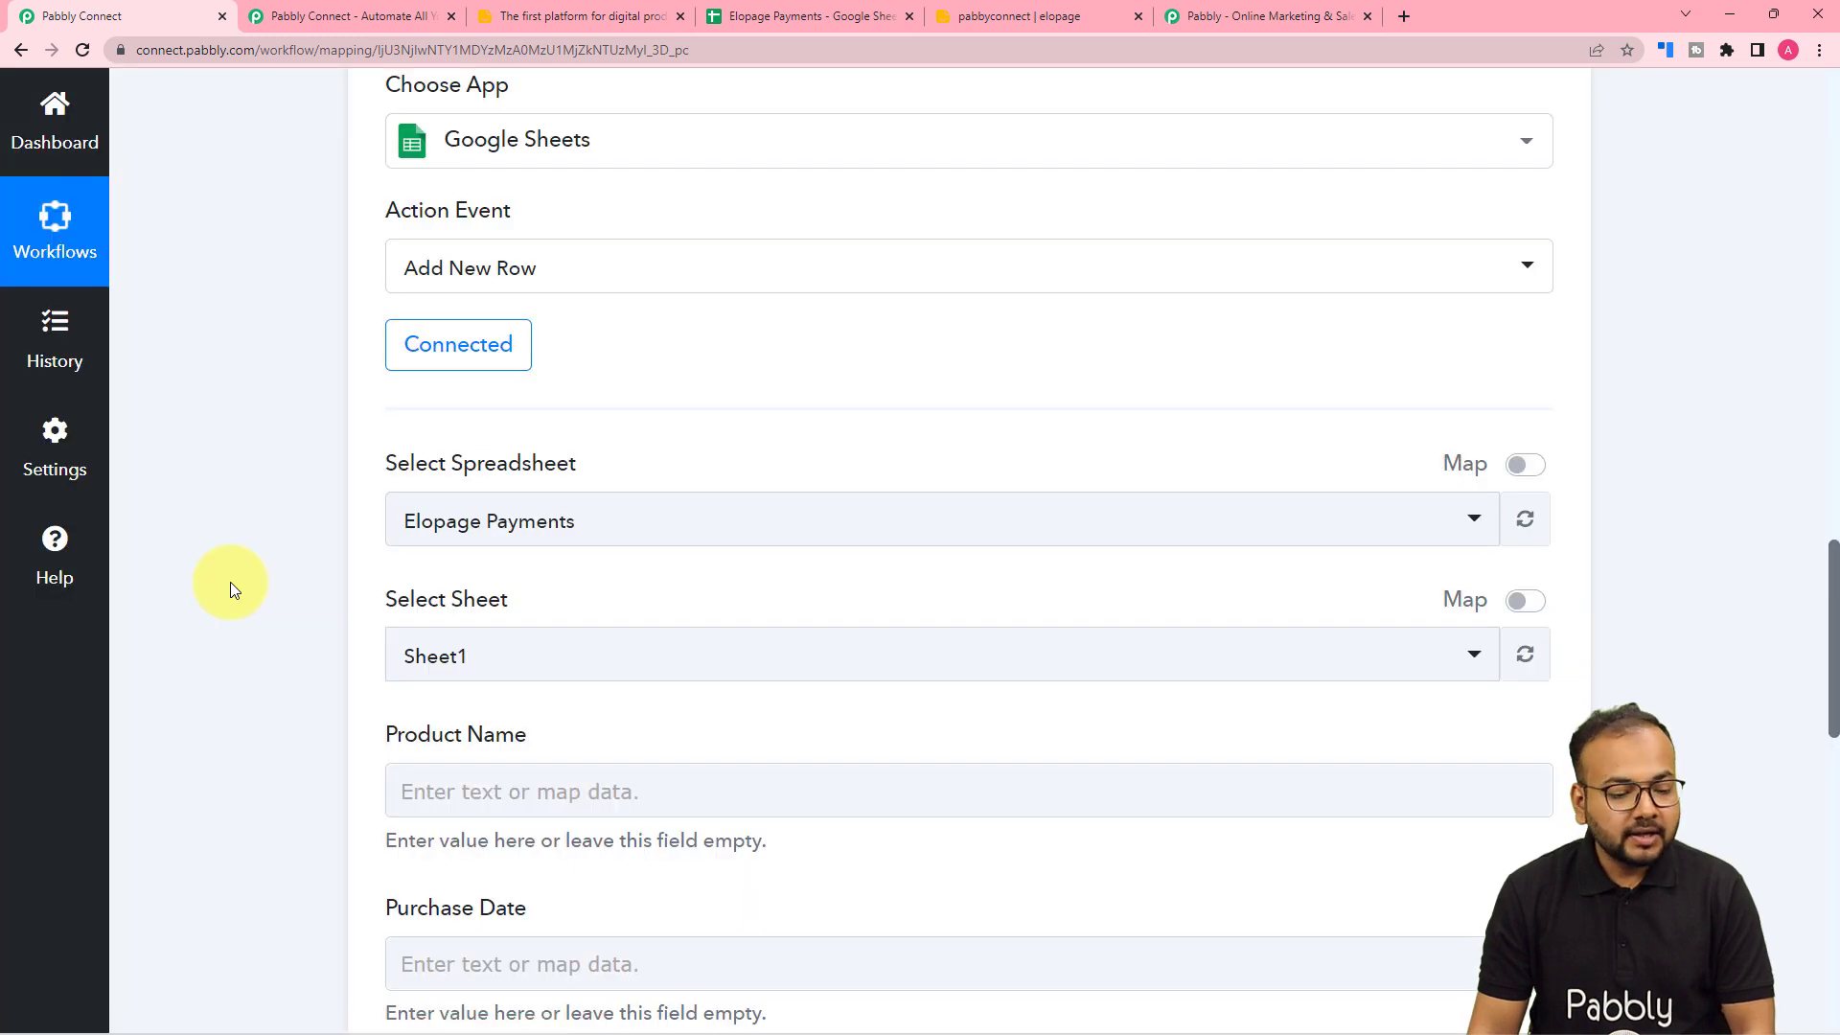
- Keep Sheet1 and compare its column headers with the loaded row fields
{"action": "scroll", "coordinate": [230, 590], "scroll_direction": "down", "scroll_amount": 3}
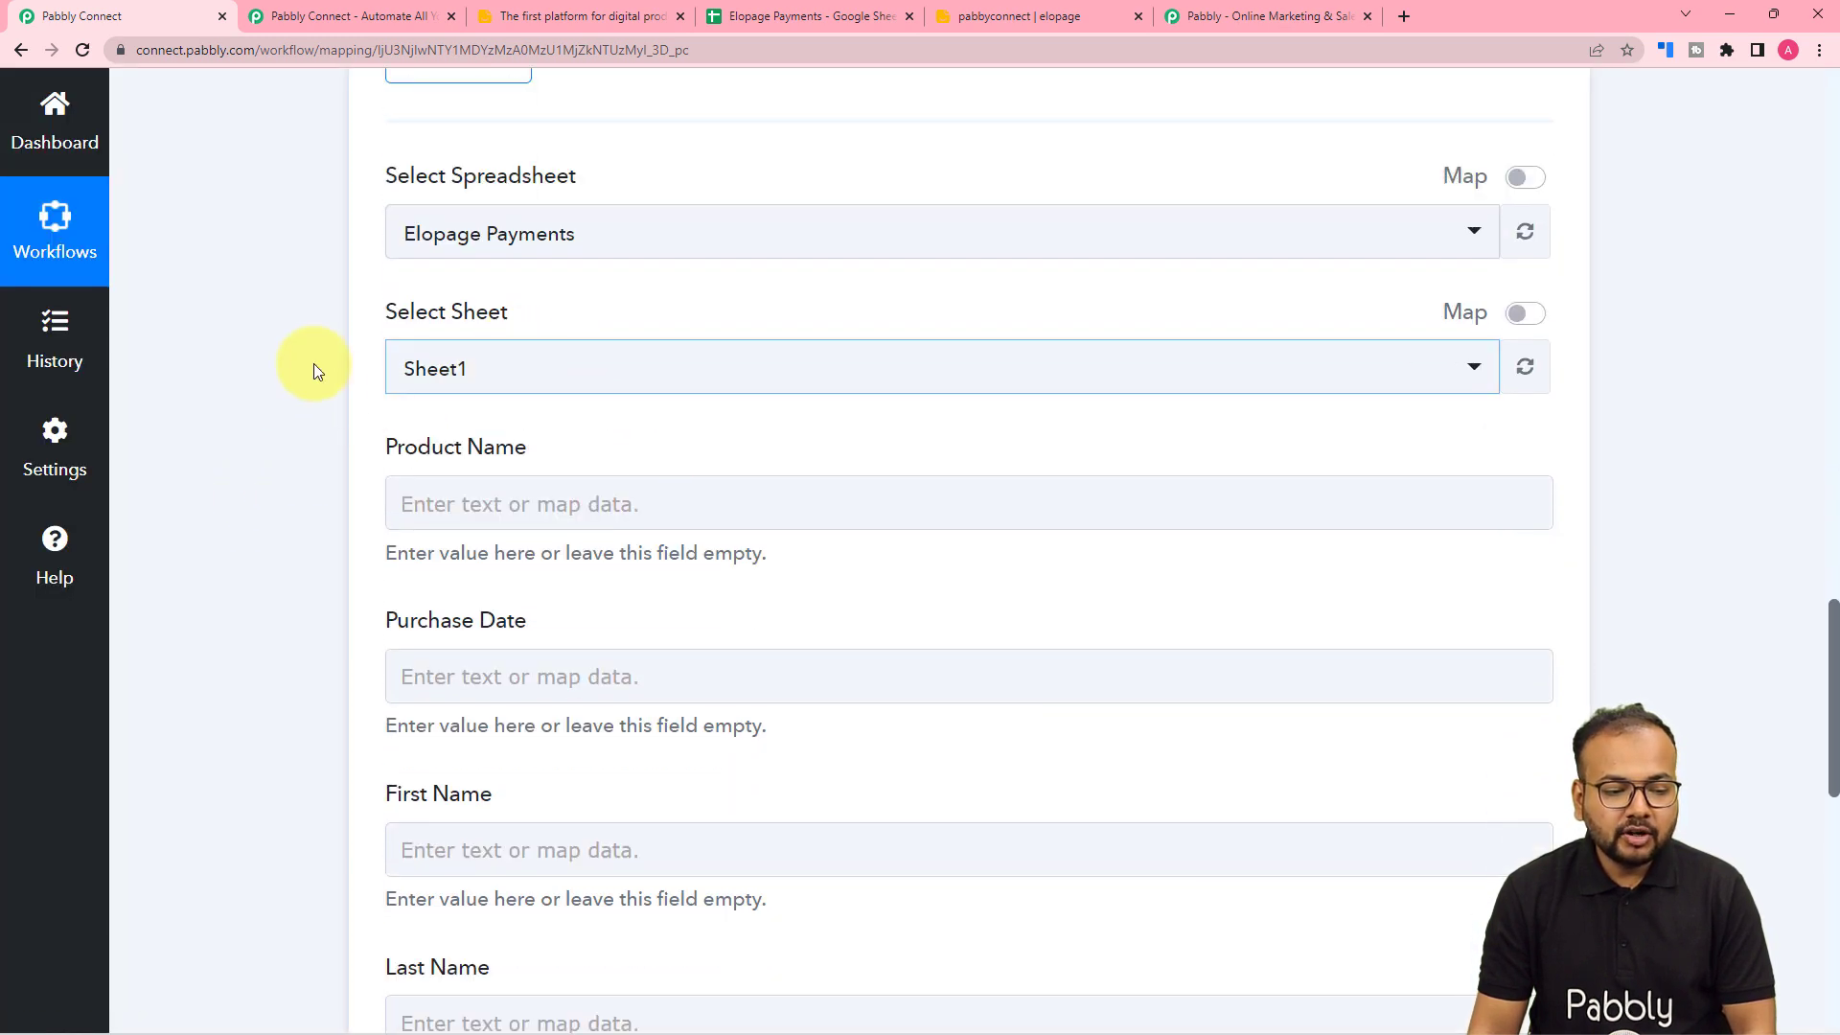
{"action": "left_click", "coordinate": [828, 19]}
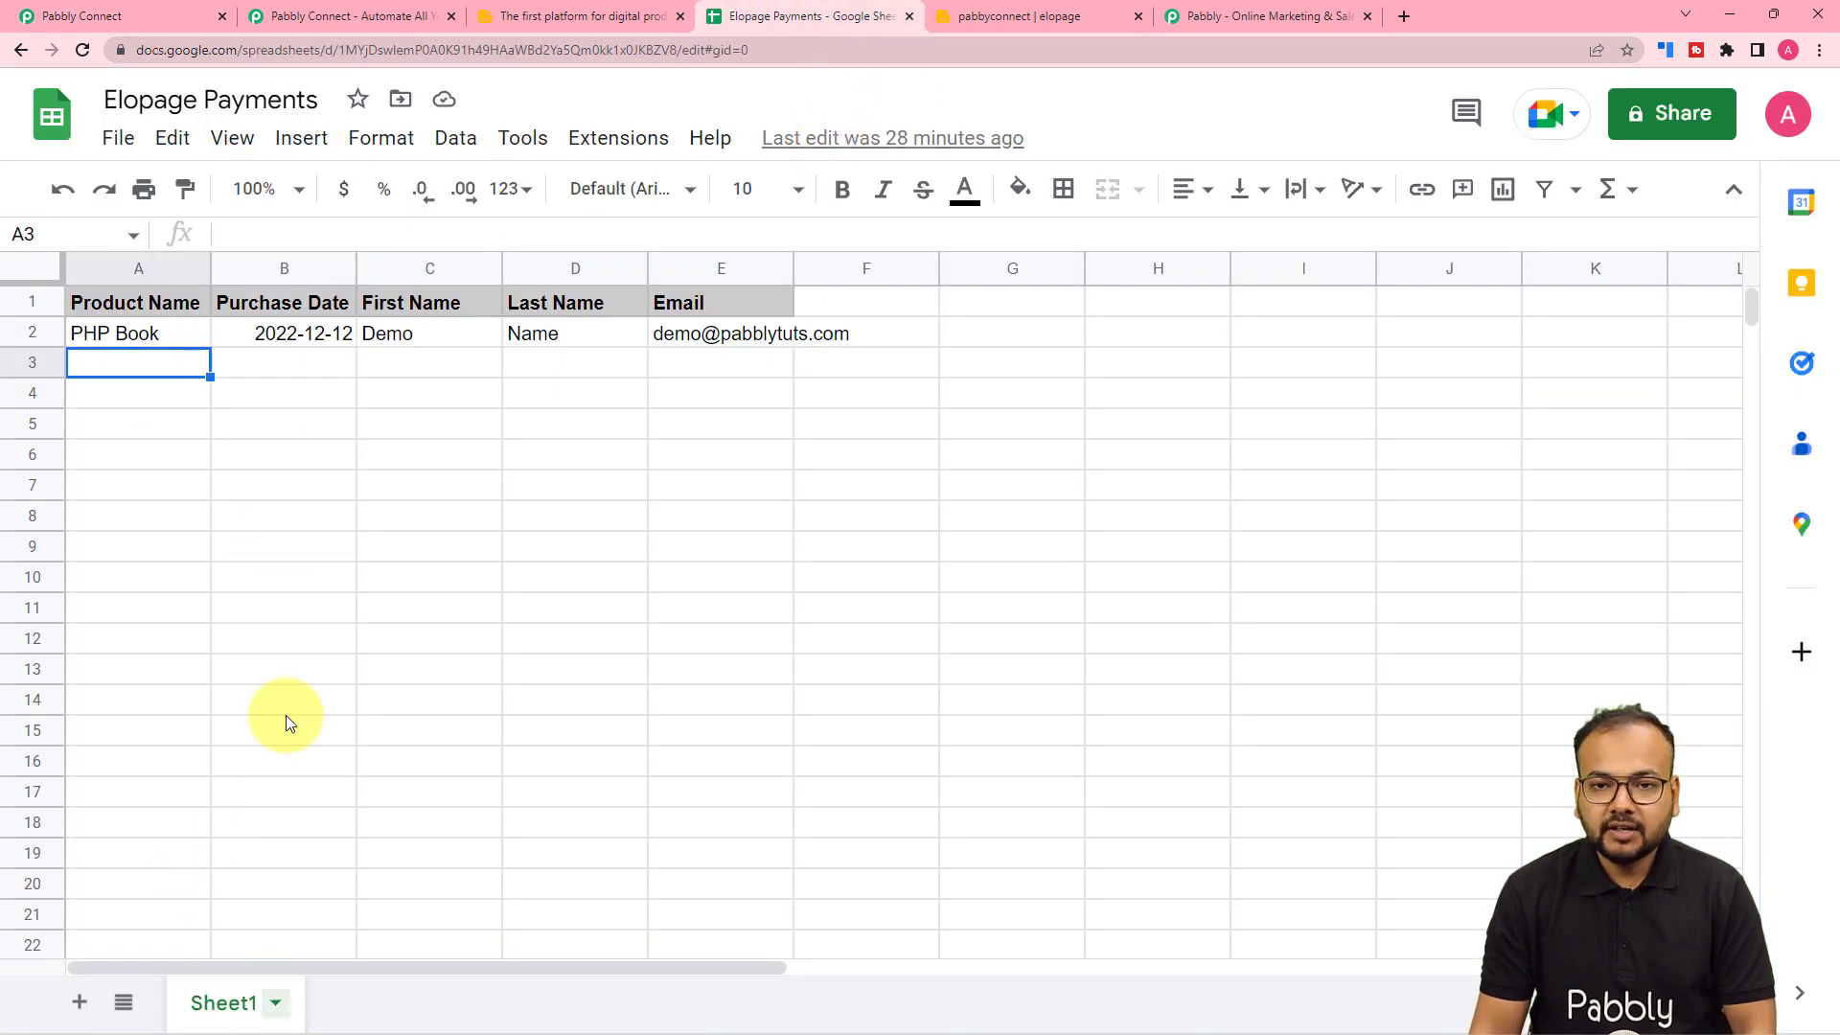
{"action": "left_click", "coordinate": [81, 16]}
{"action": "scroll", "coordinate": [222, 400], "scroll_direction": "down", "scroll_amount": 3}
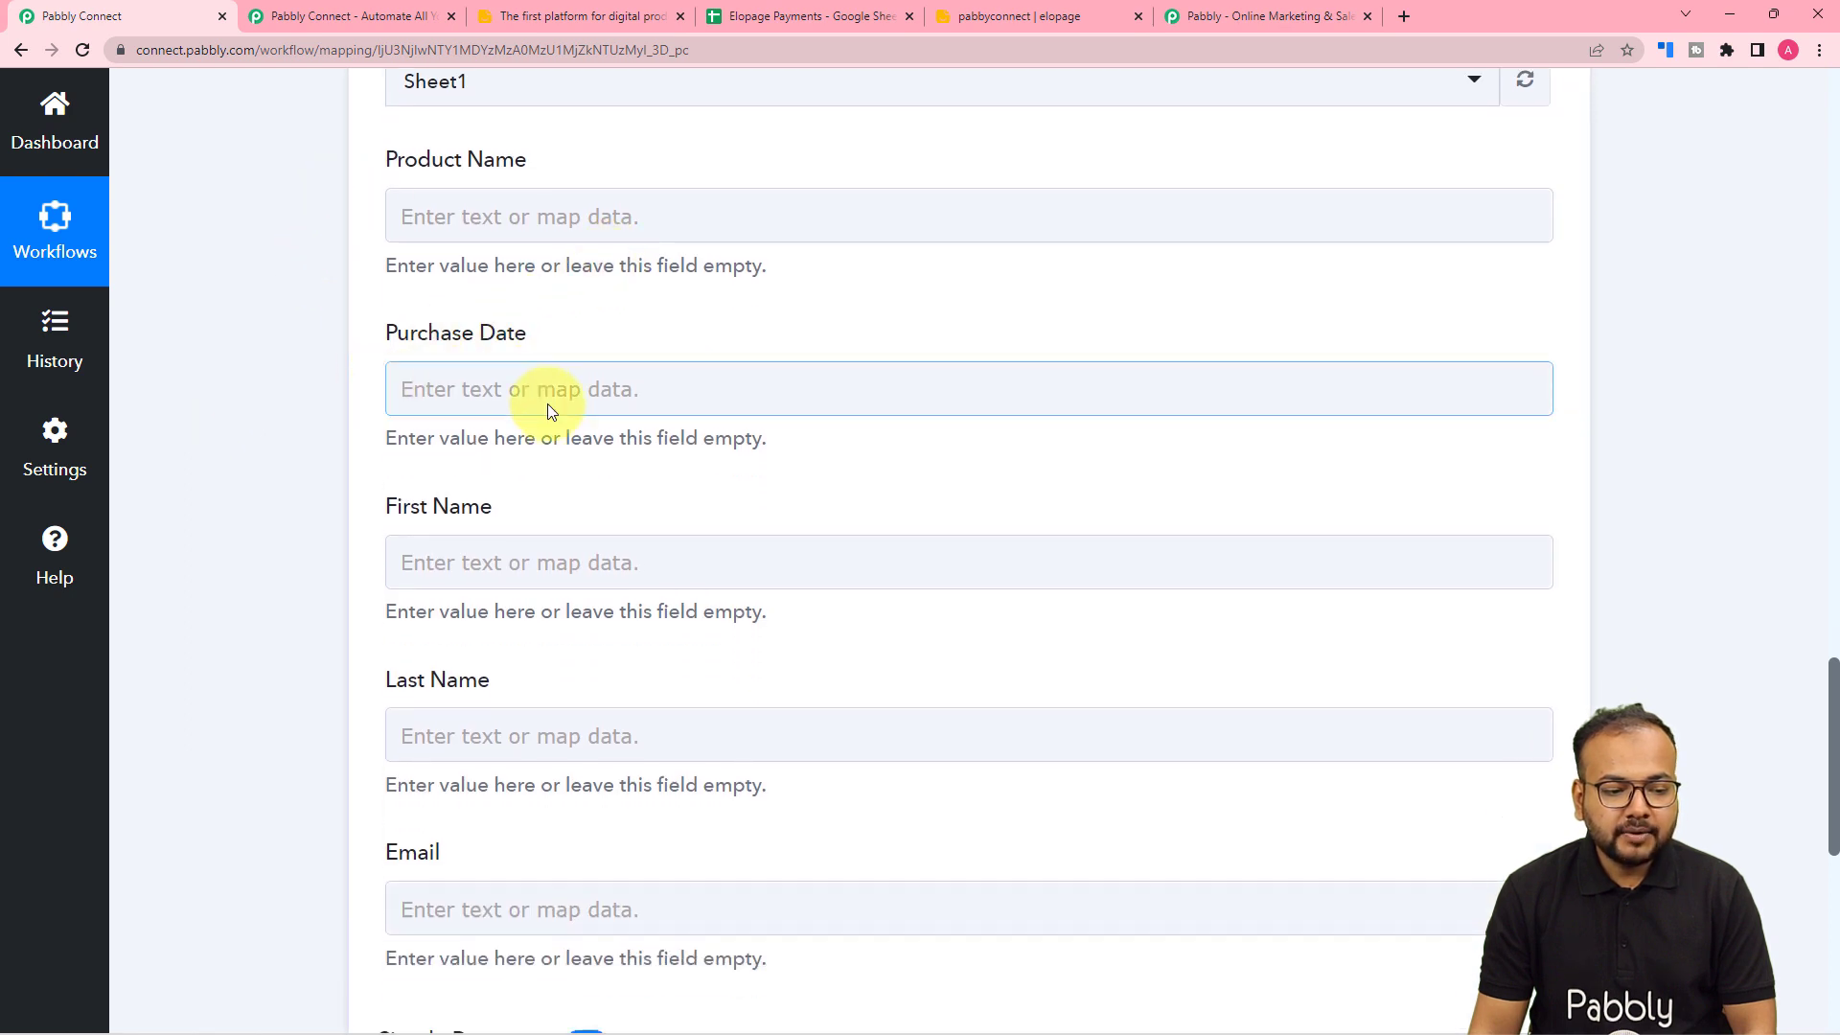
{"action": "left_click", "coordinate": [477, 566]}
{"action": "scroll", "coordinate": [477, 566], "scroll_direction": "down", "scroll_amount": 2}
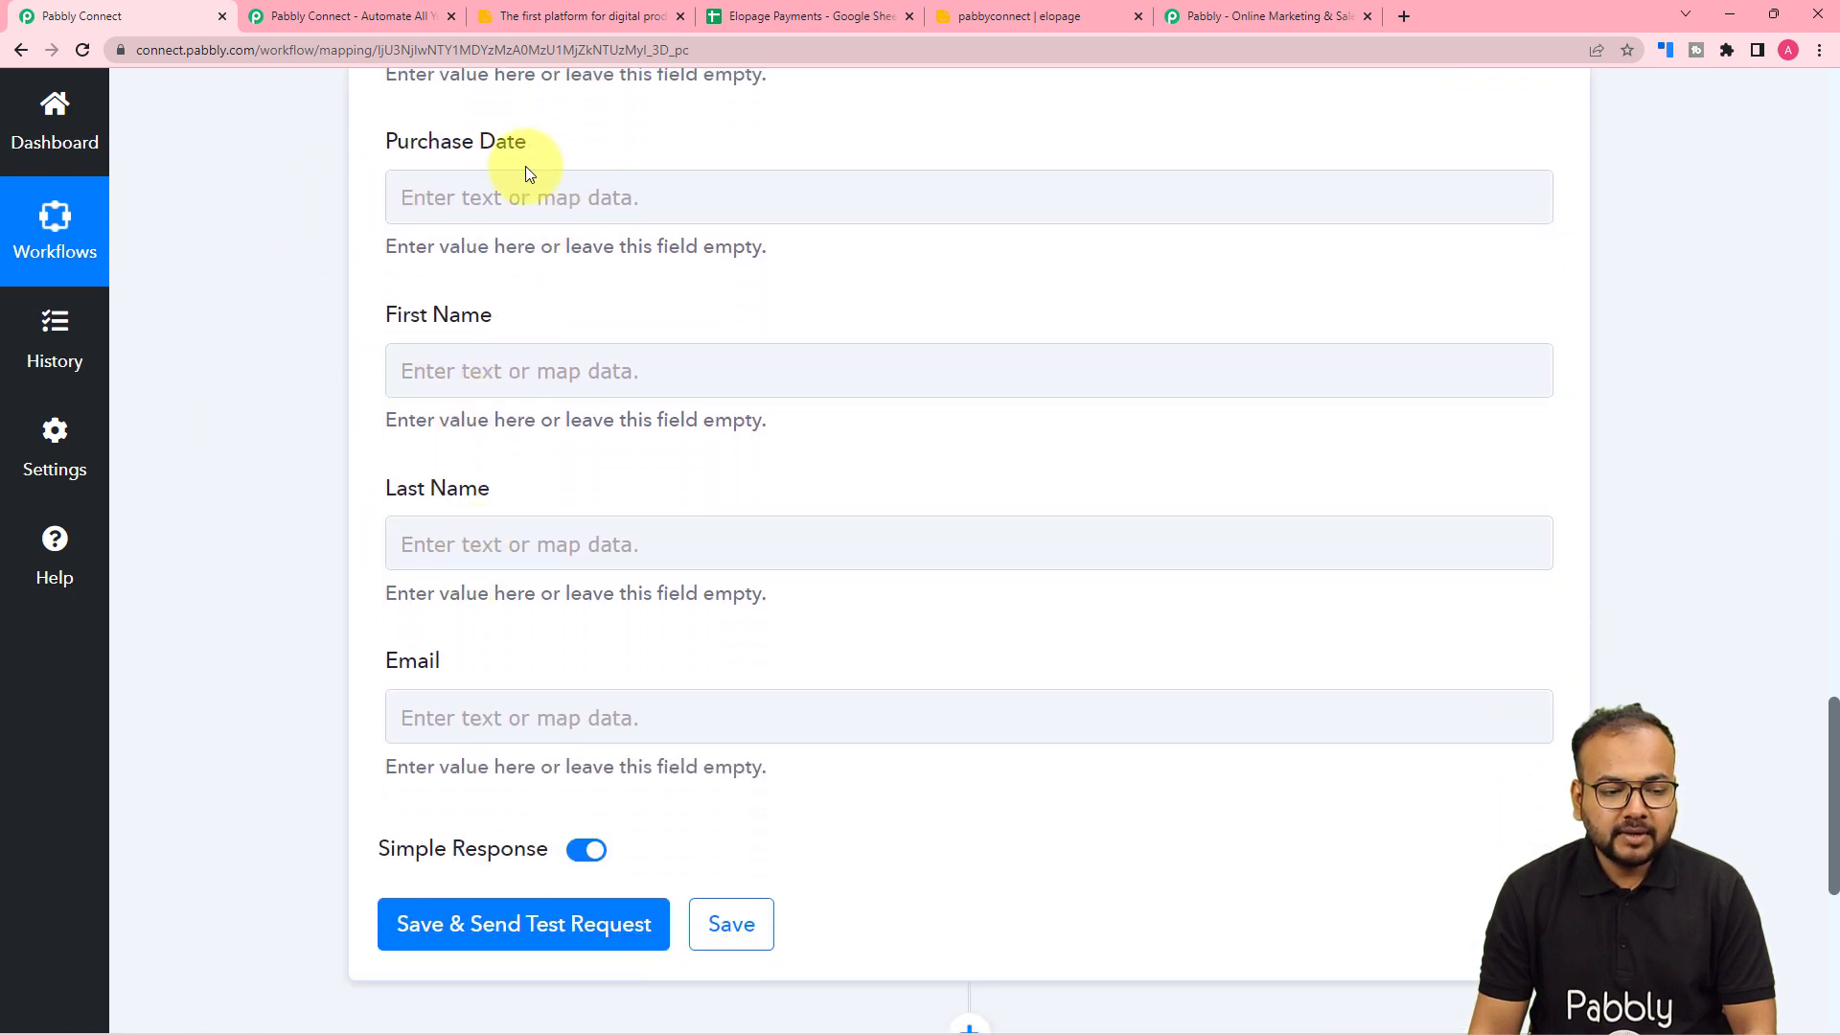
{"action": "left_click", "coordinate": [830, 8]}
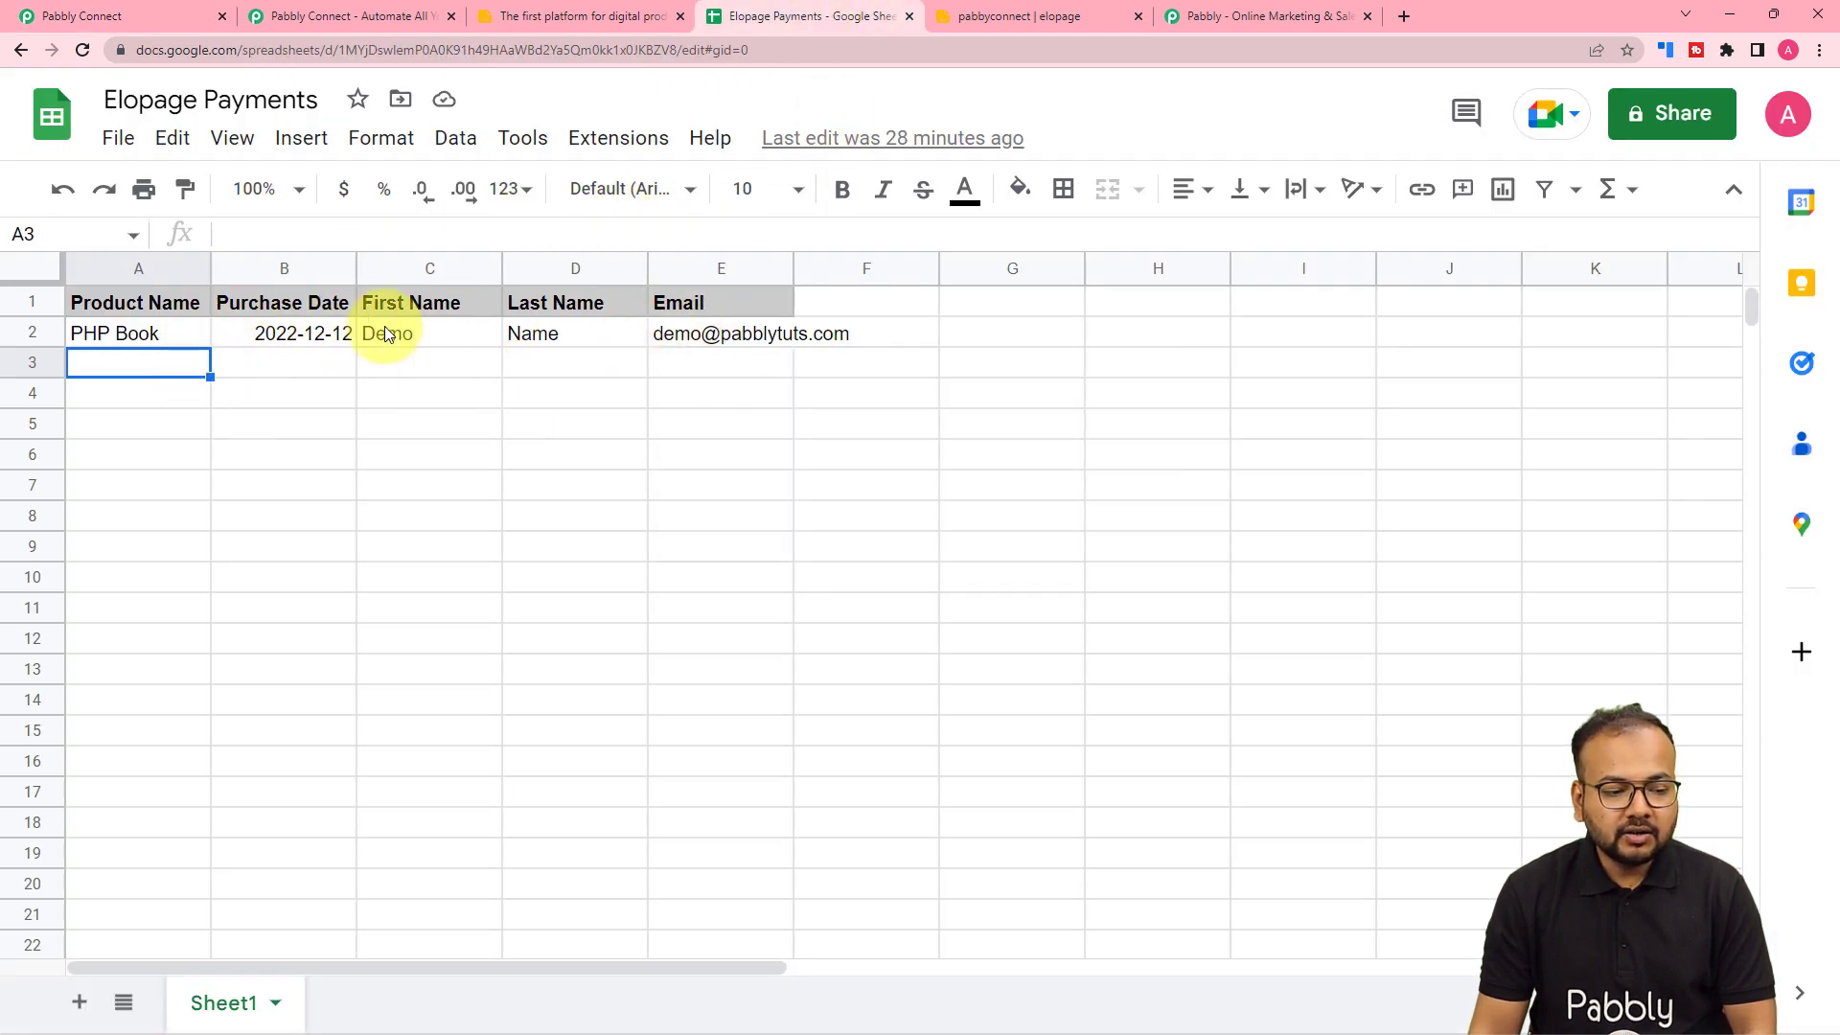
{"action": "left_click", "coordinate": [179, 8]}
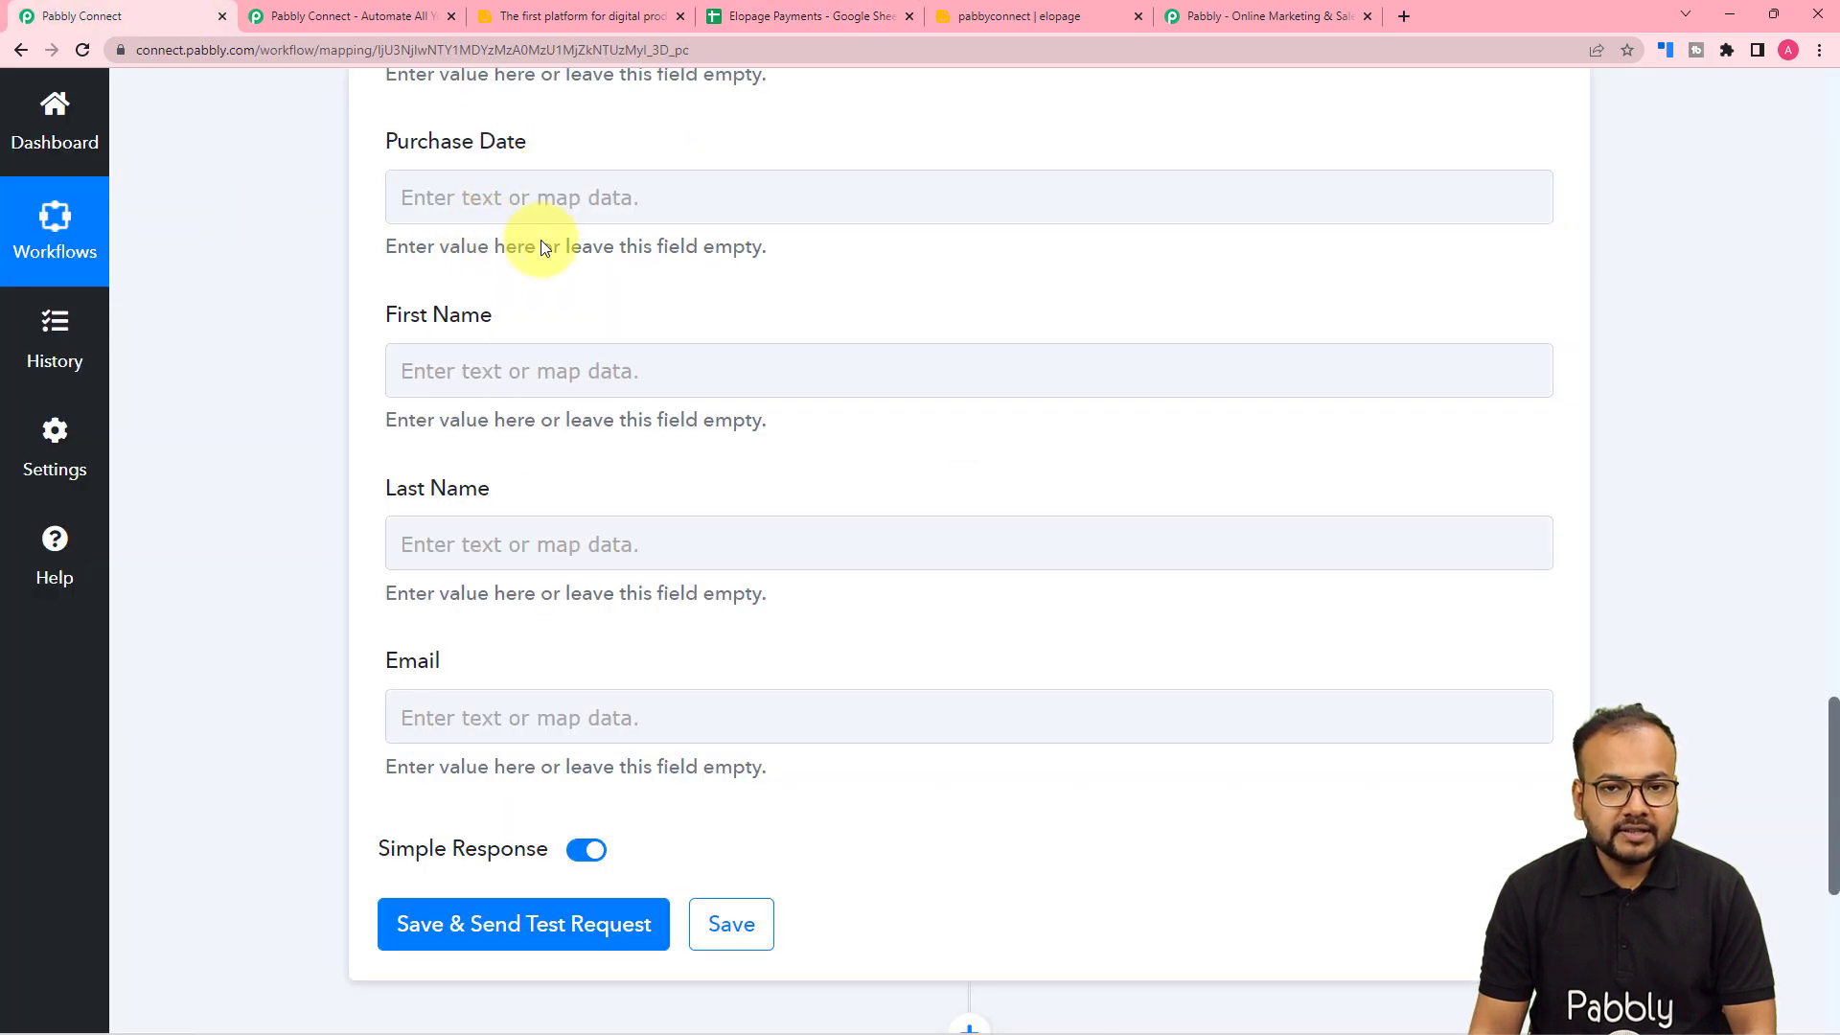
{"action": "scroll", "coordinate": [554, 447], "scroll_direction": "up", "scroll_amount": 10}
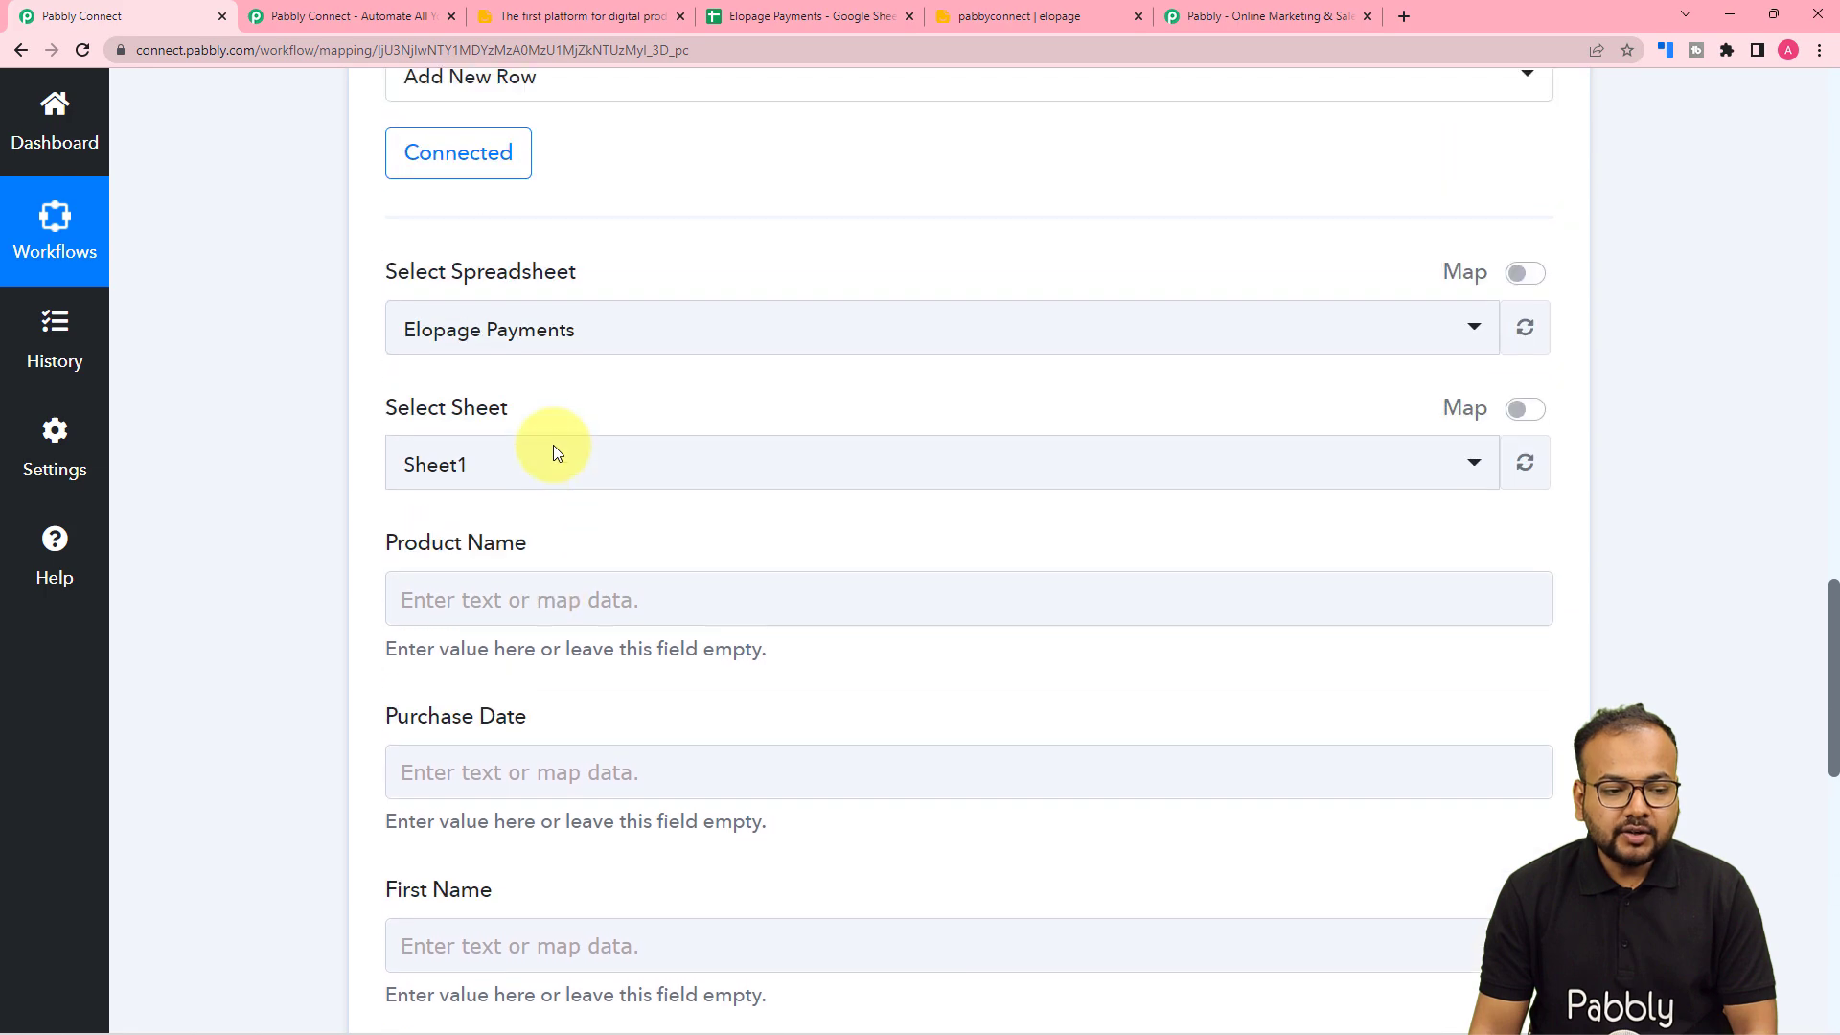
{"action": "scroll", "coordinate": [554, 444], "scroll_direction": "up", "scroll_amount": 10}
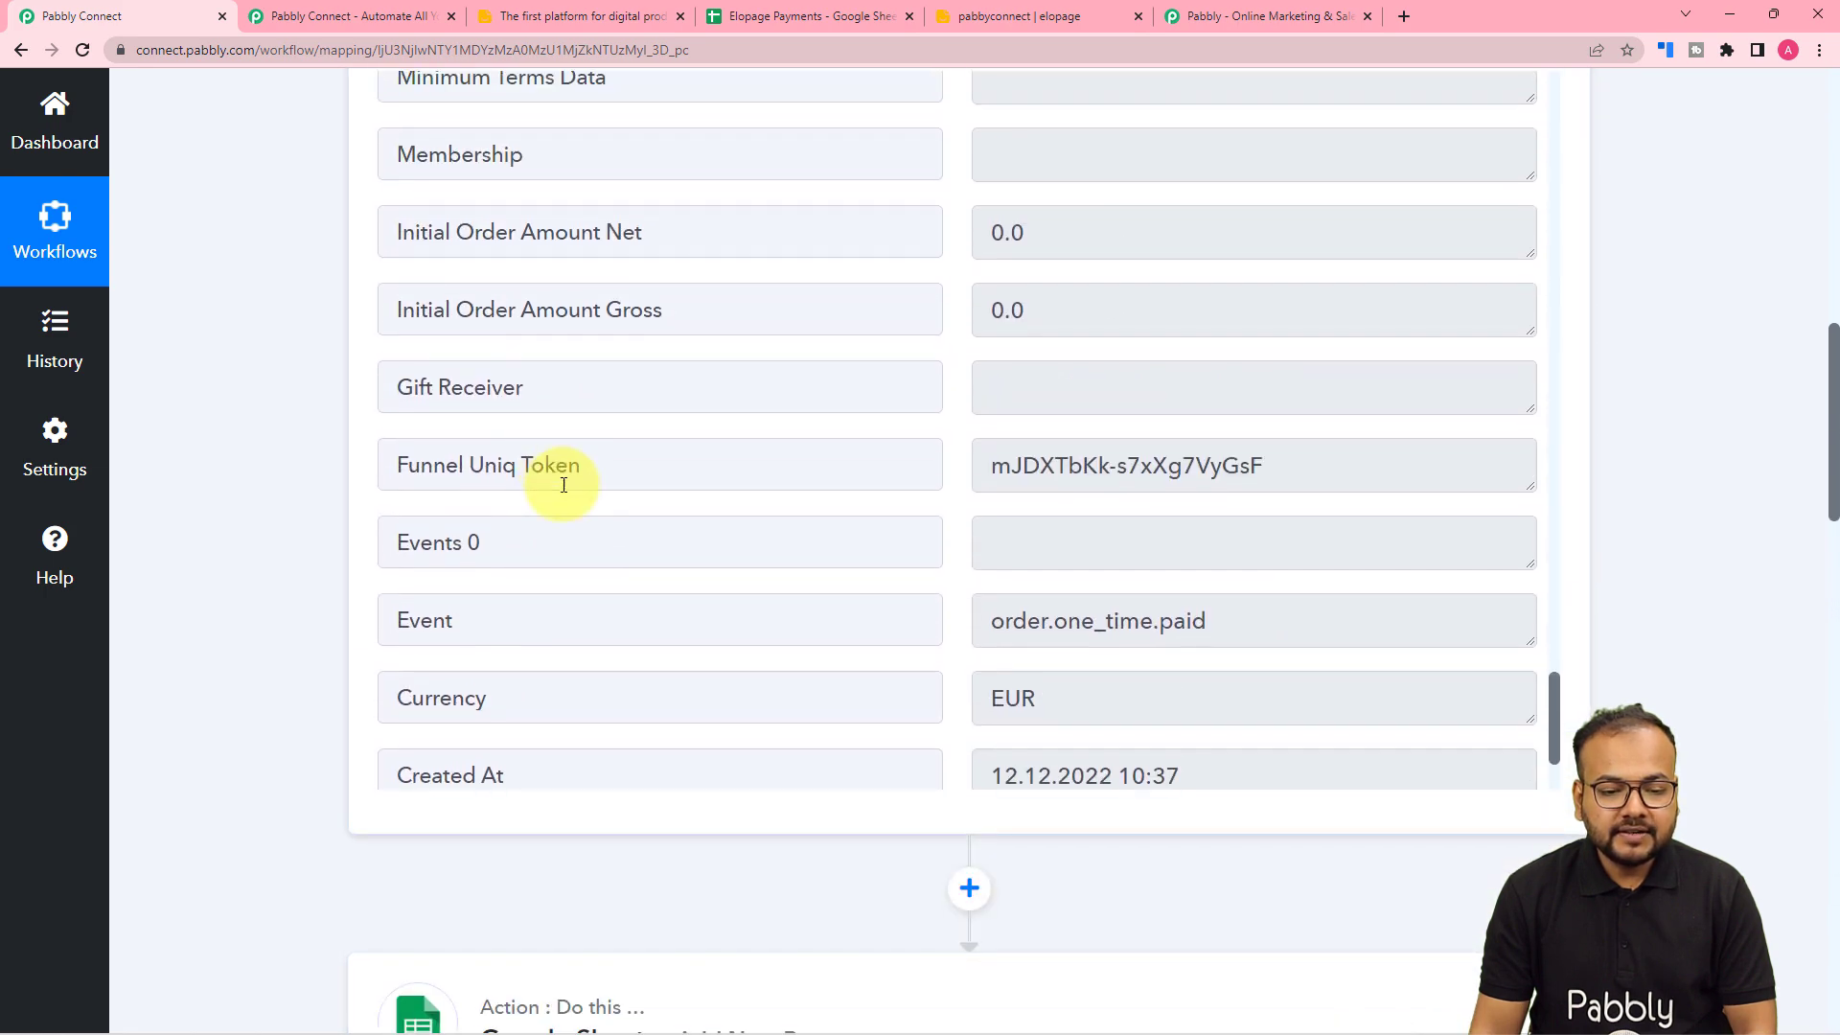
{"action": "scroll", "coordinate": [563, 484], "scroll_direction": "up", "scroll_amount": 10}
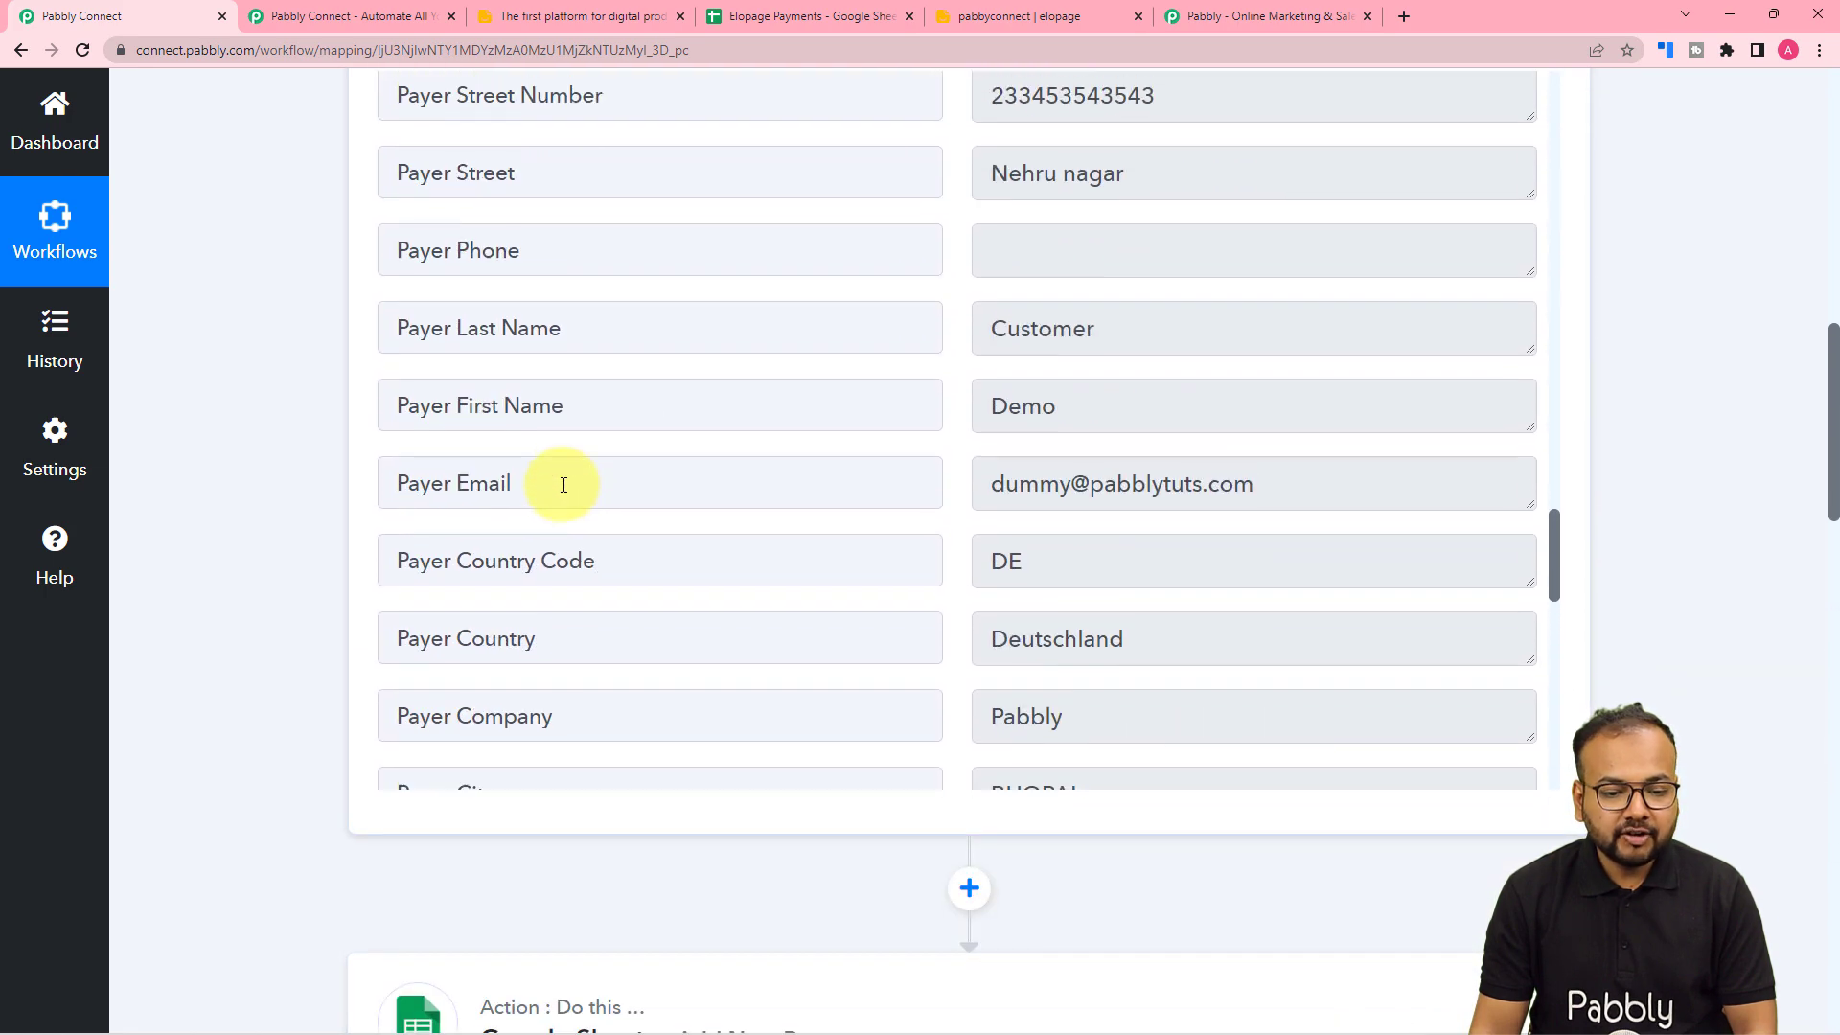
{"action": "scroll", "coordinate": [563, 484], "scroll_direction": "down", "scroll_amount": 4}
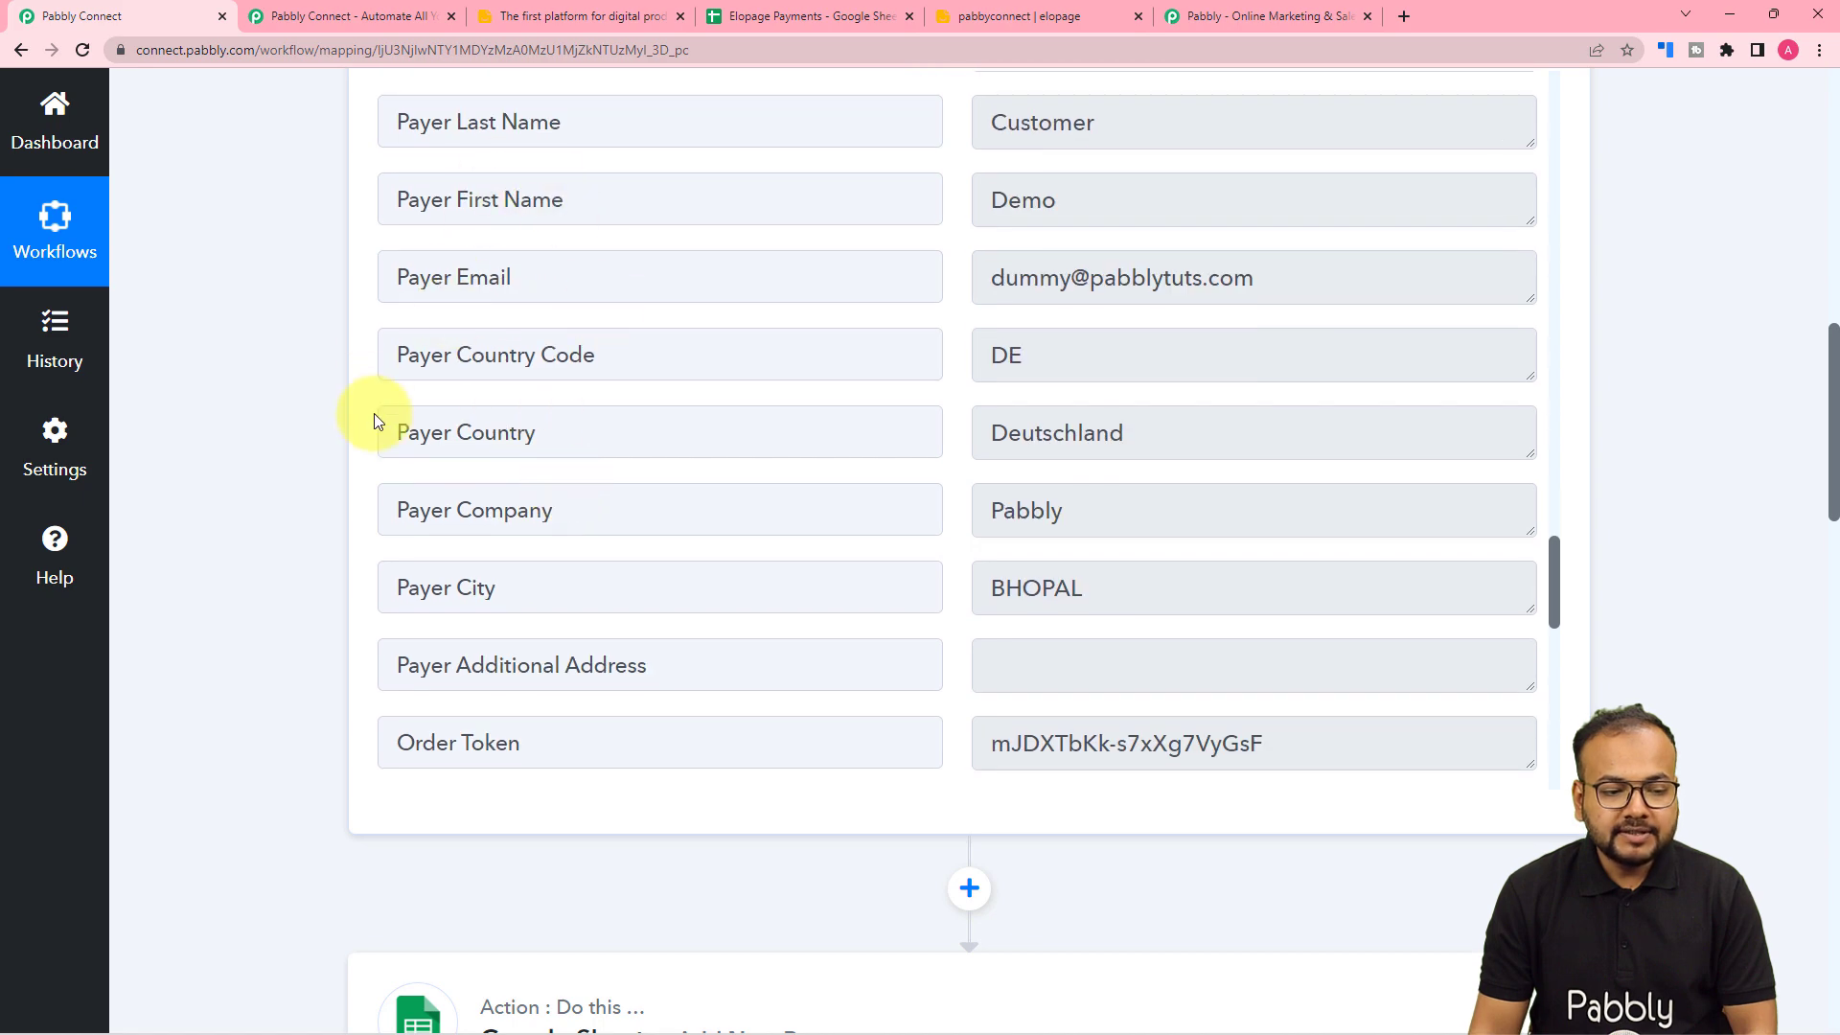
{"action": "scroll", "coordinate": [266, 493], "scroll_direction": "down", "scroll_amount": 7}
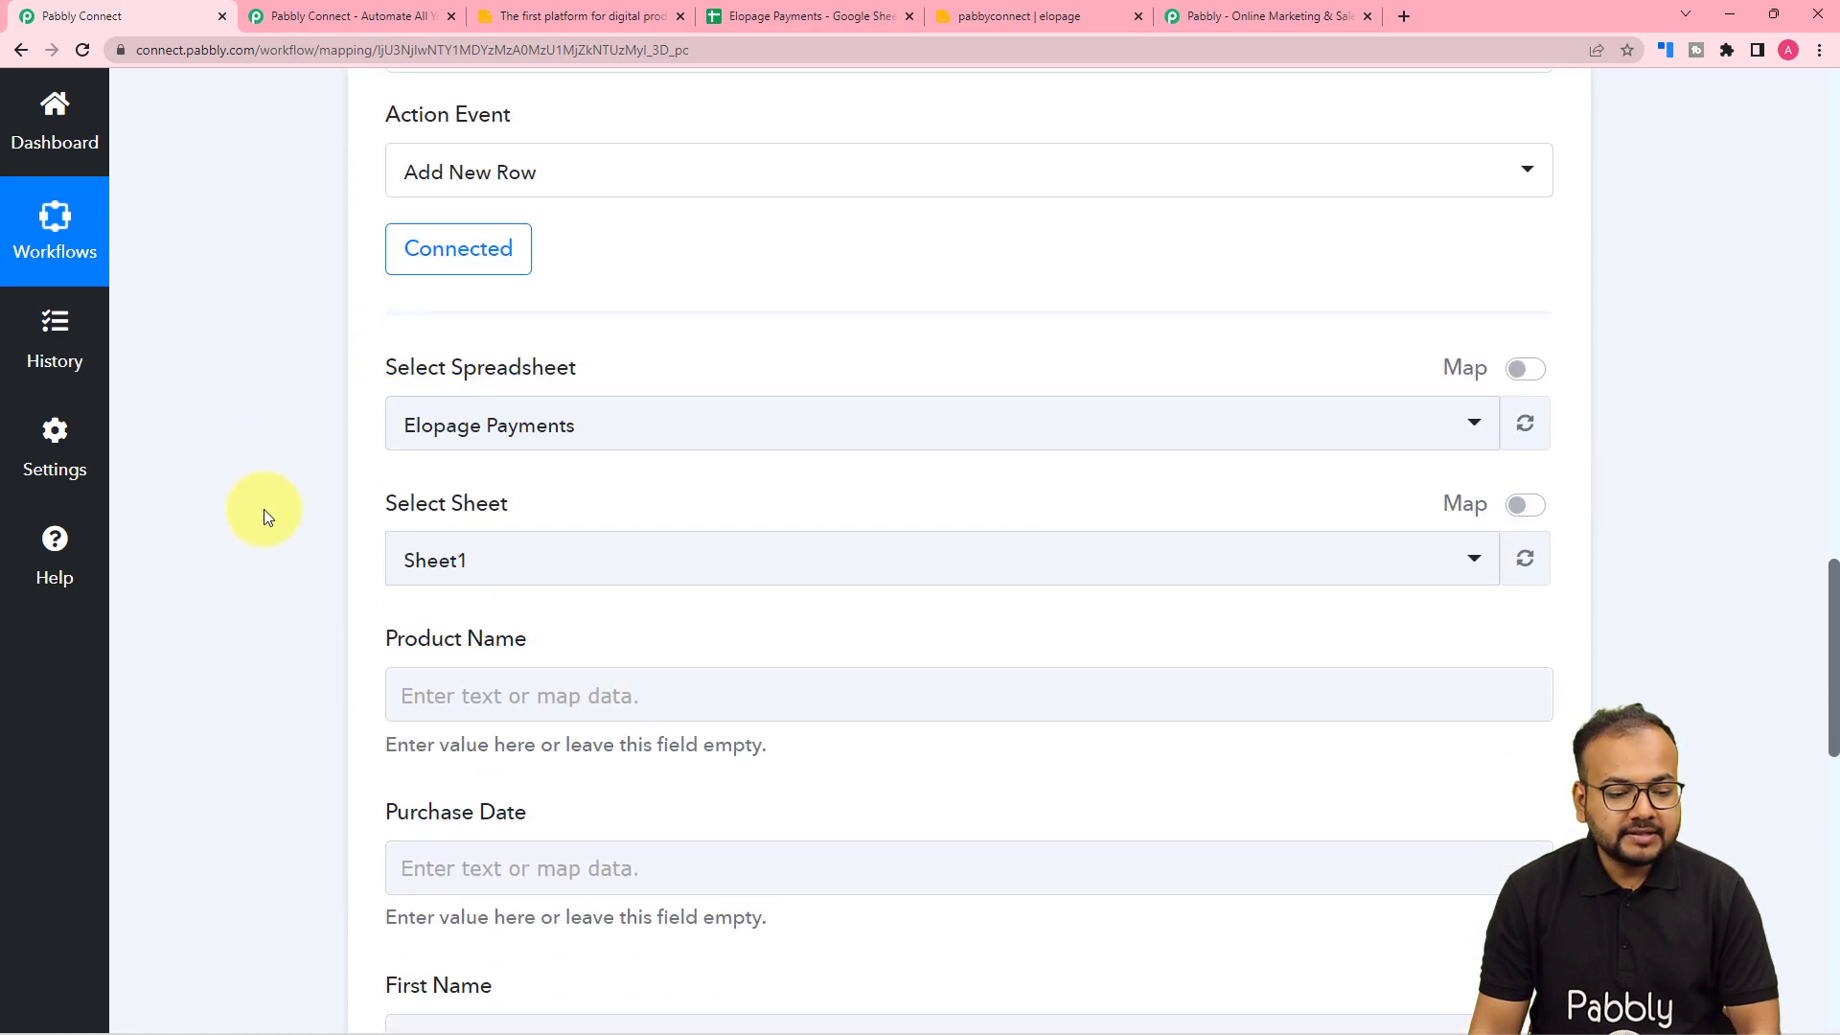
{"action": "scroll", "coordinate": [263, 509], "scroll_direction": "down", "scroll_amount": 3}
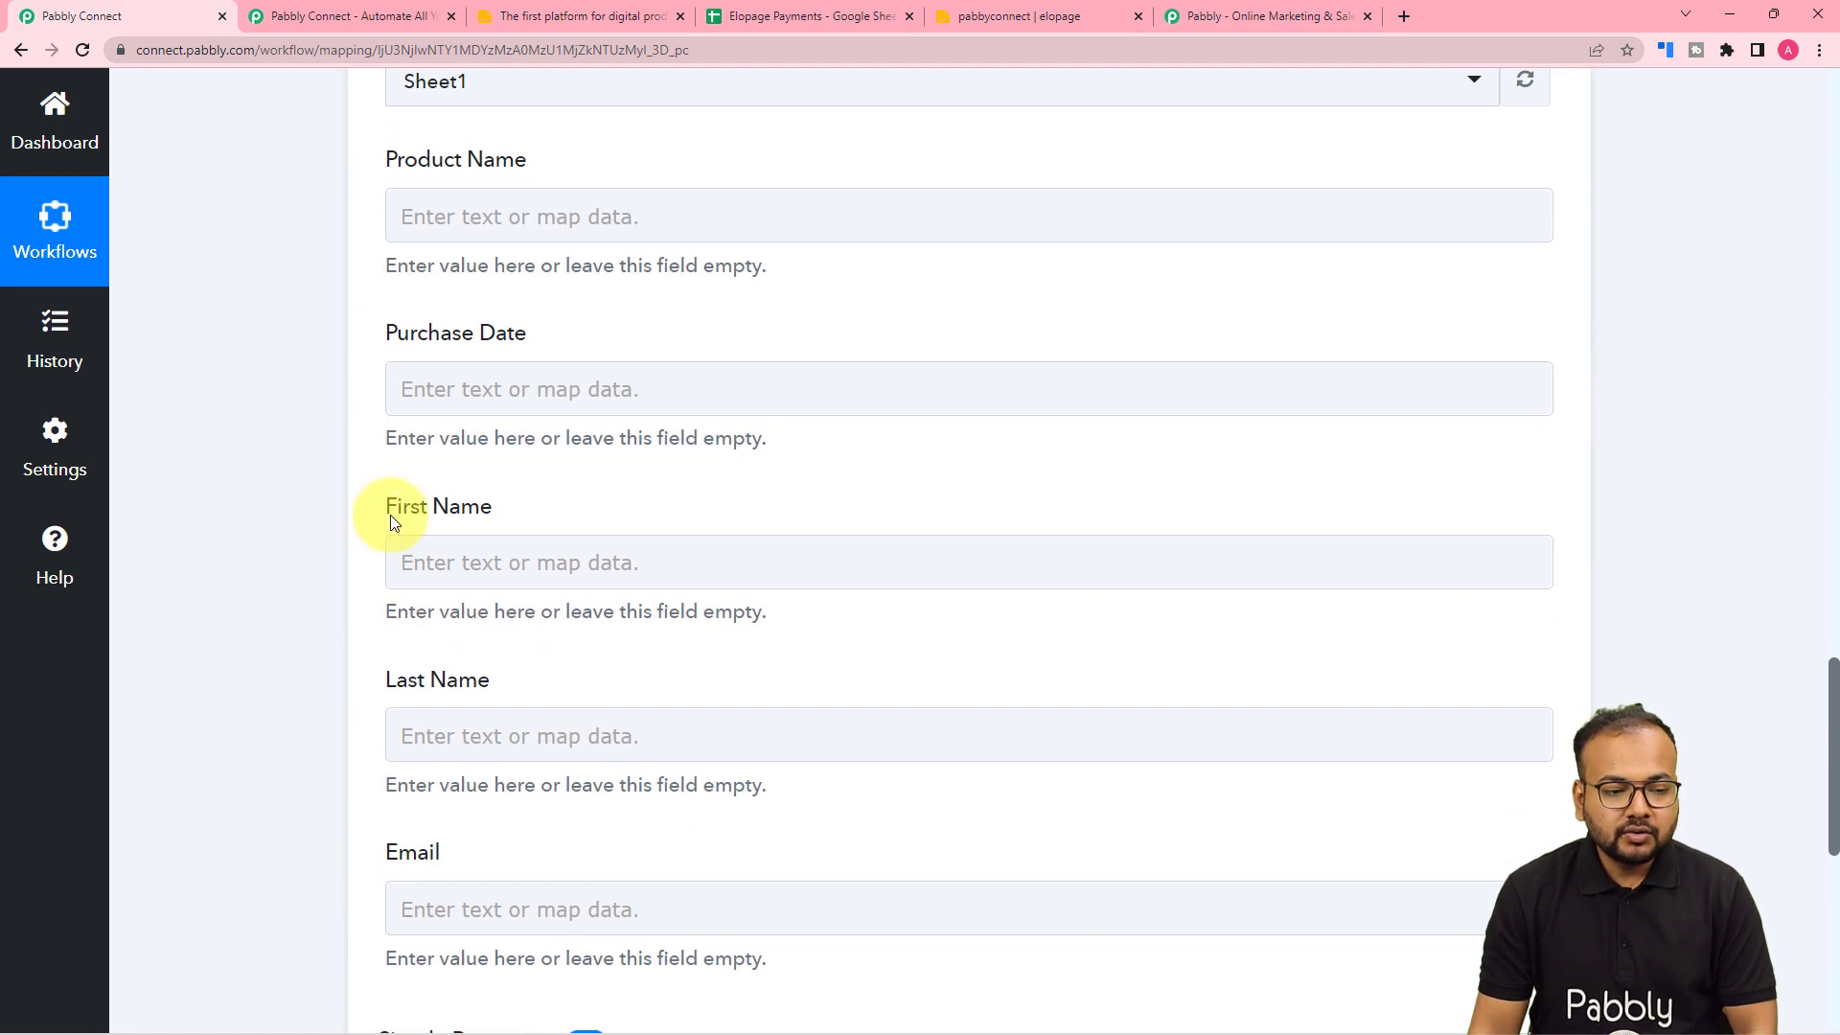
- Map the Elopage product name (PHP Book) into the Product Name column
{"action": "left_click", "coordinate": [800, 406]}
{"action": "left_click", "coordinate": [575, 219]}
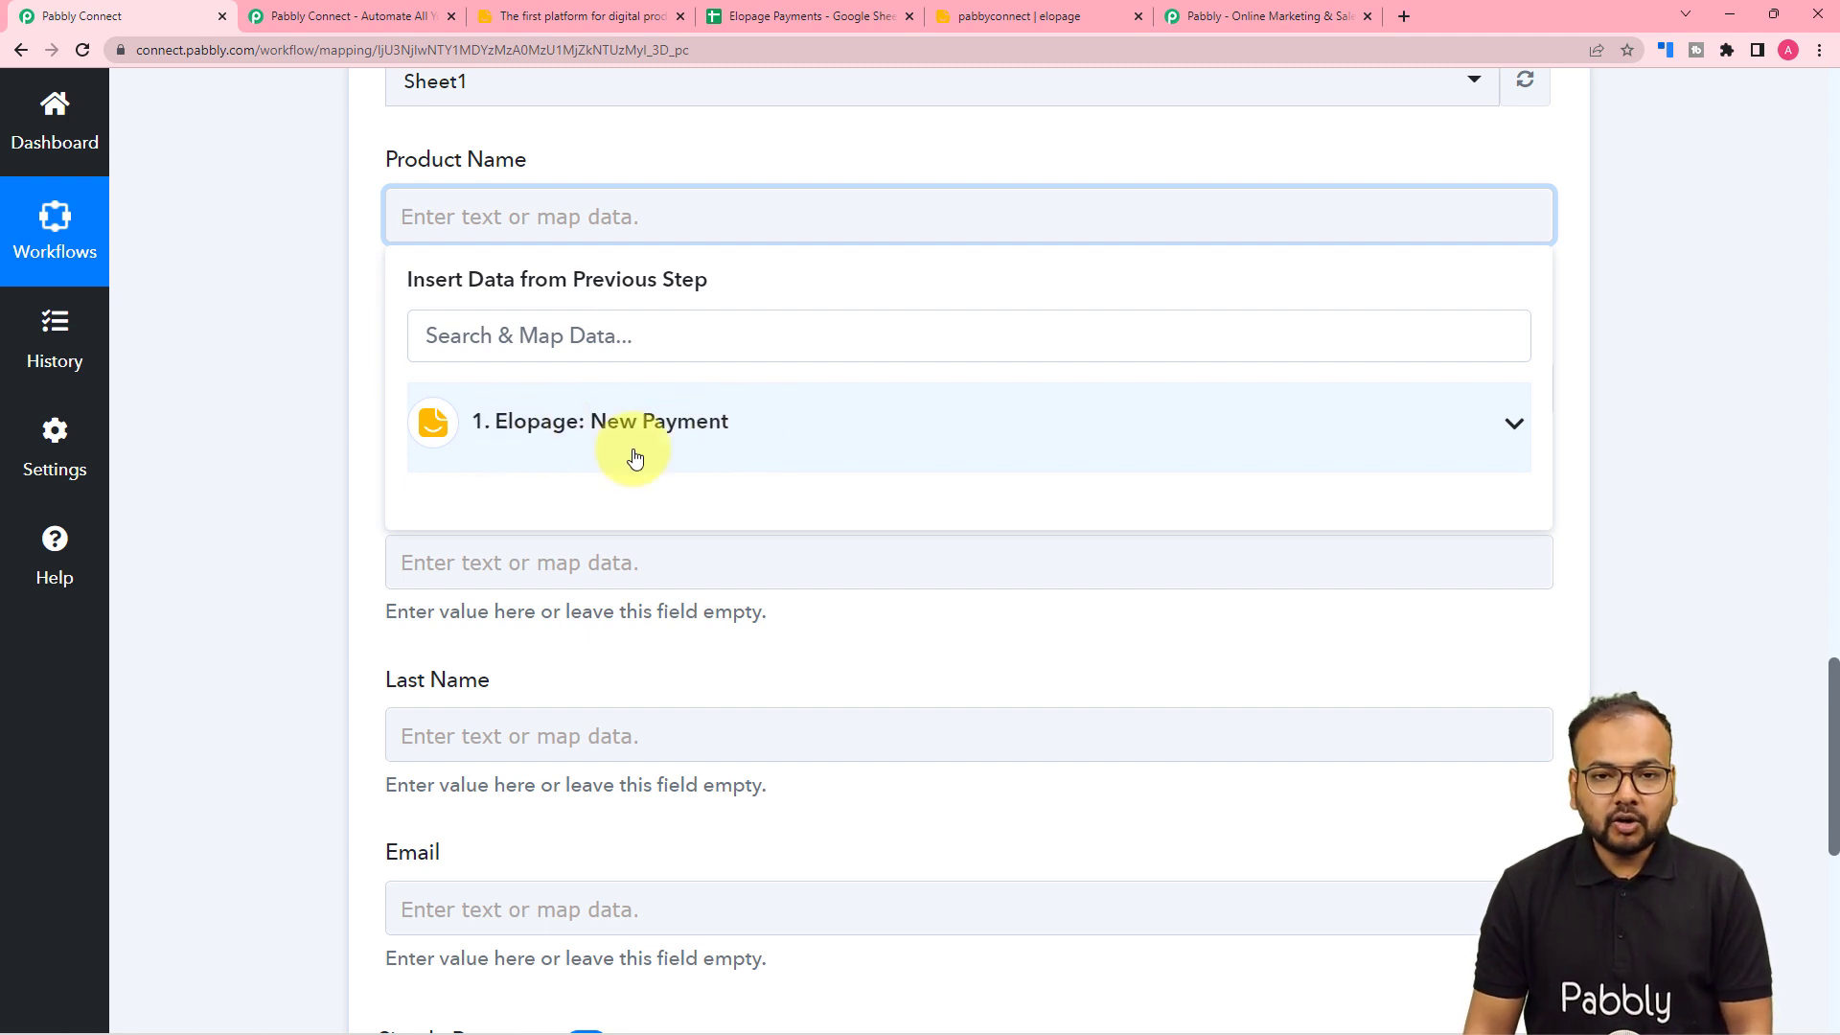
{"action": "left_click", "coordinate": [589, 451]}
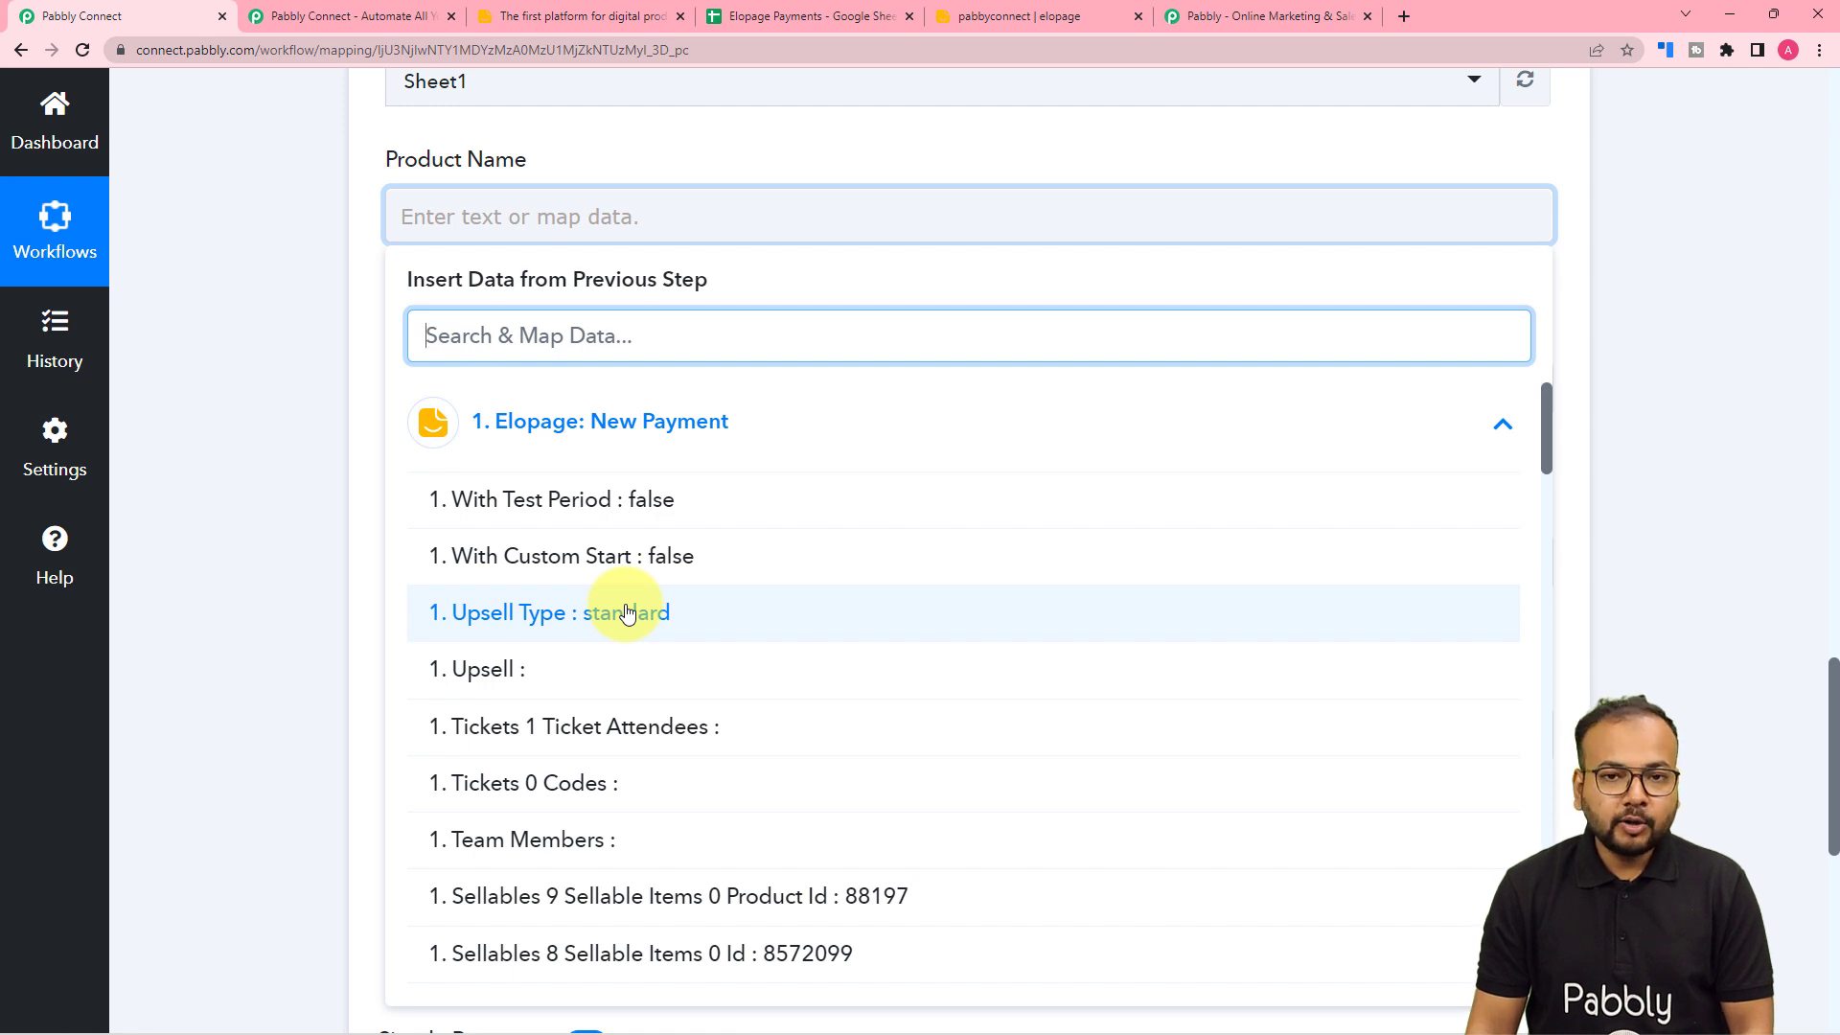
{"action": "scroll", "coordinate": [628, 614], "scroll_direction": "down", "scroll_amount": 2}
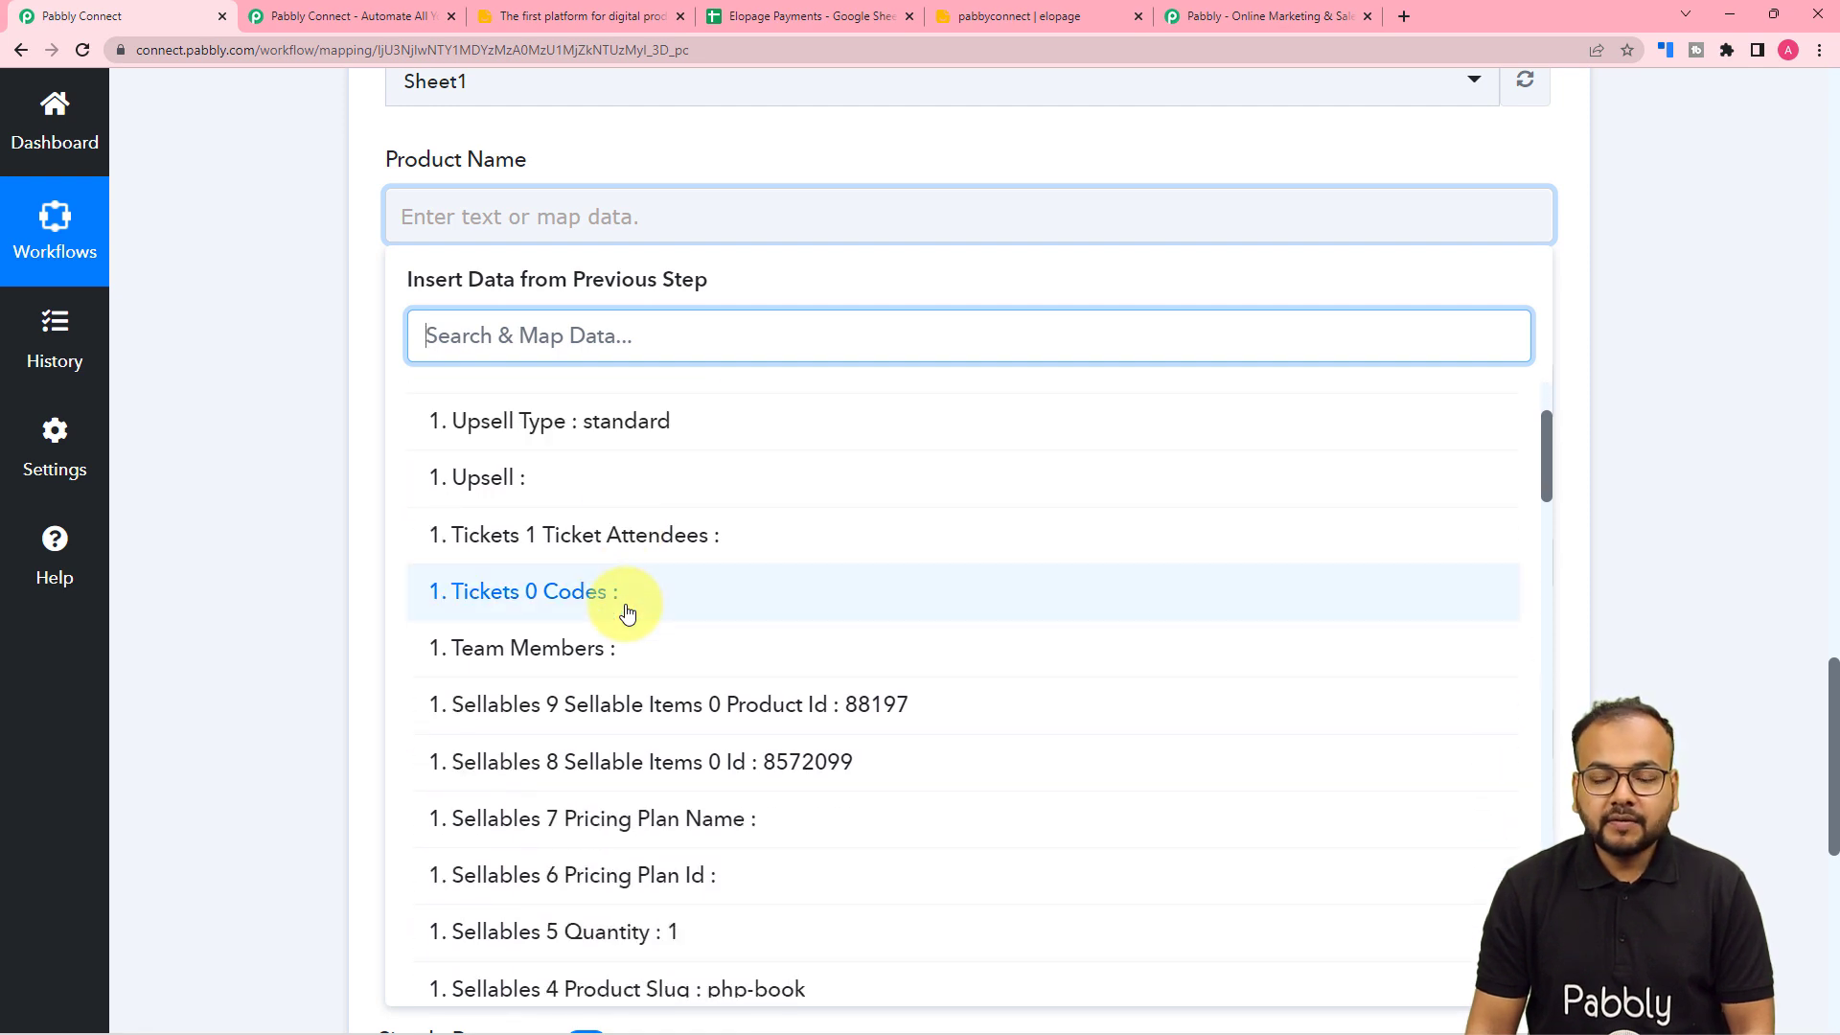
{"action": "scroll", "coordinate": [628, 614], "scroll_direction": "down", "scroll_amount": 5}
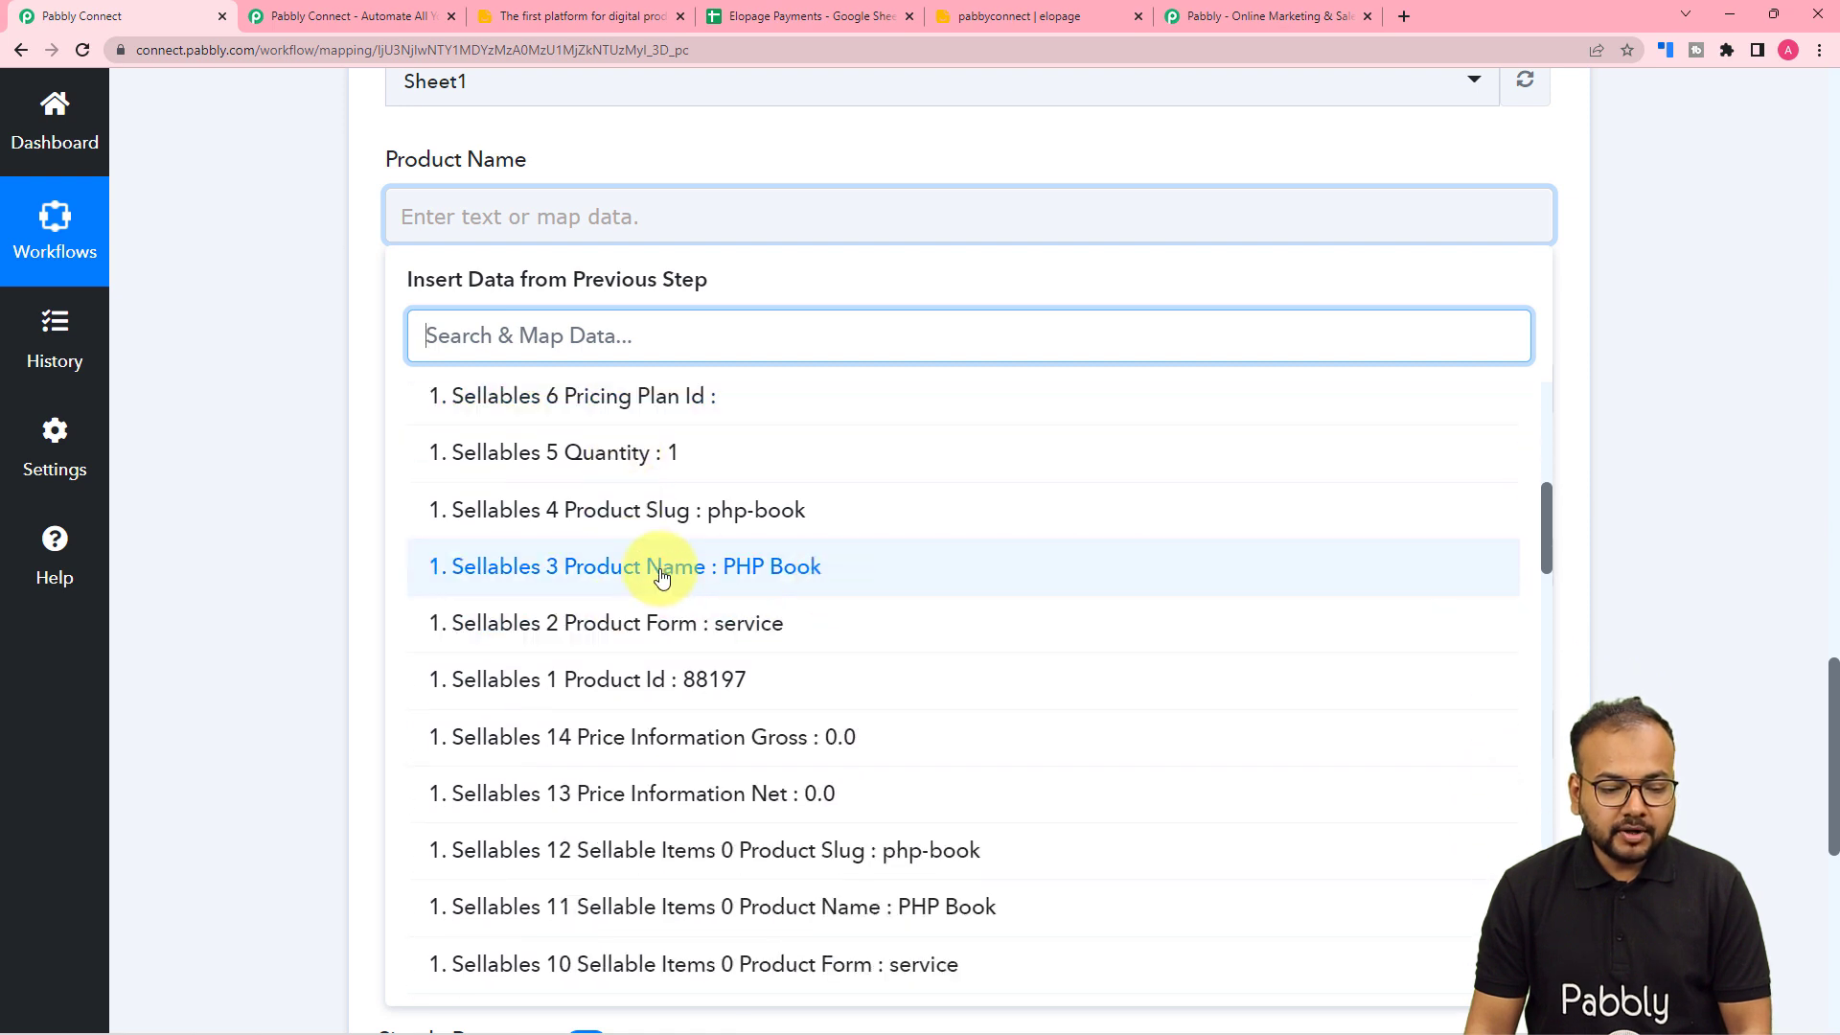
{"action": "left_click", "coordinate": [689, 575]}
- Map the payment's Created At date into the Purchase Date column
{"action": "left_click", "coordinate": [328, 397]}
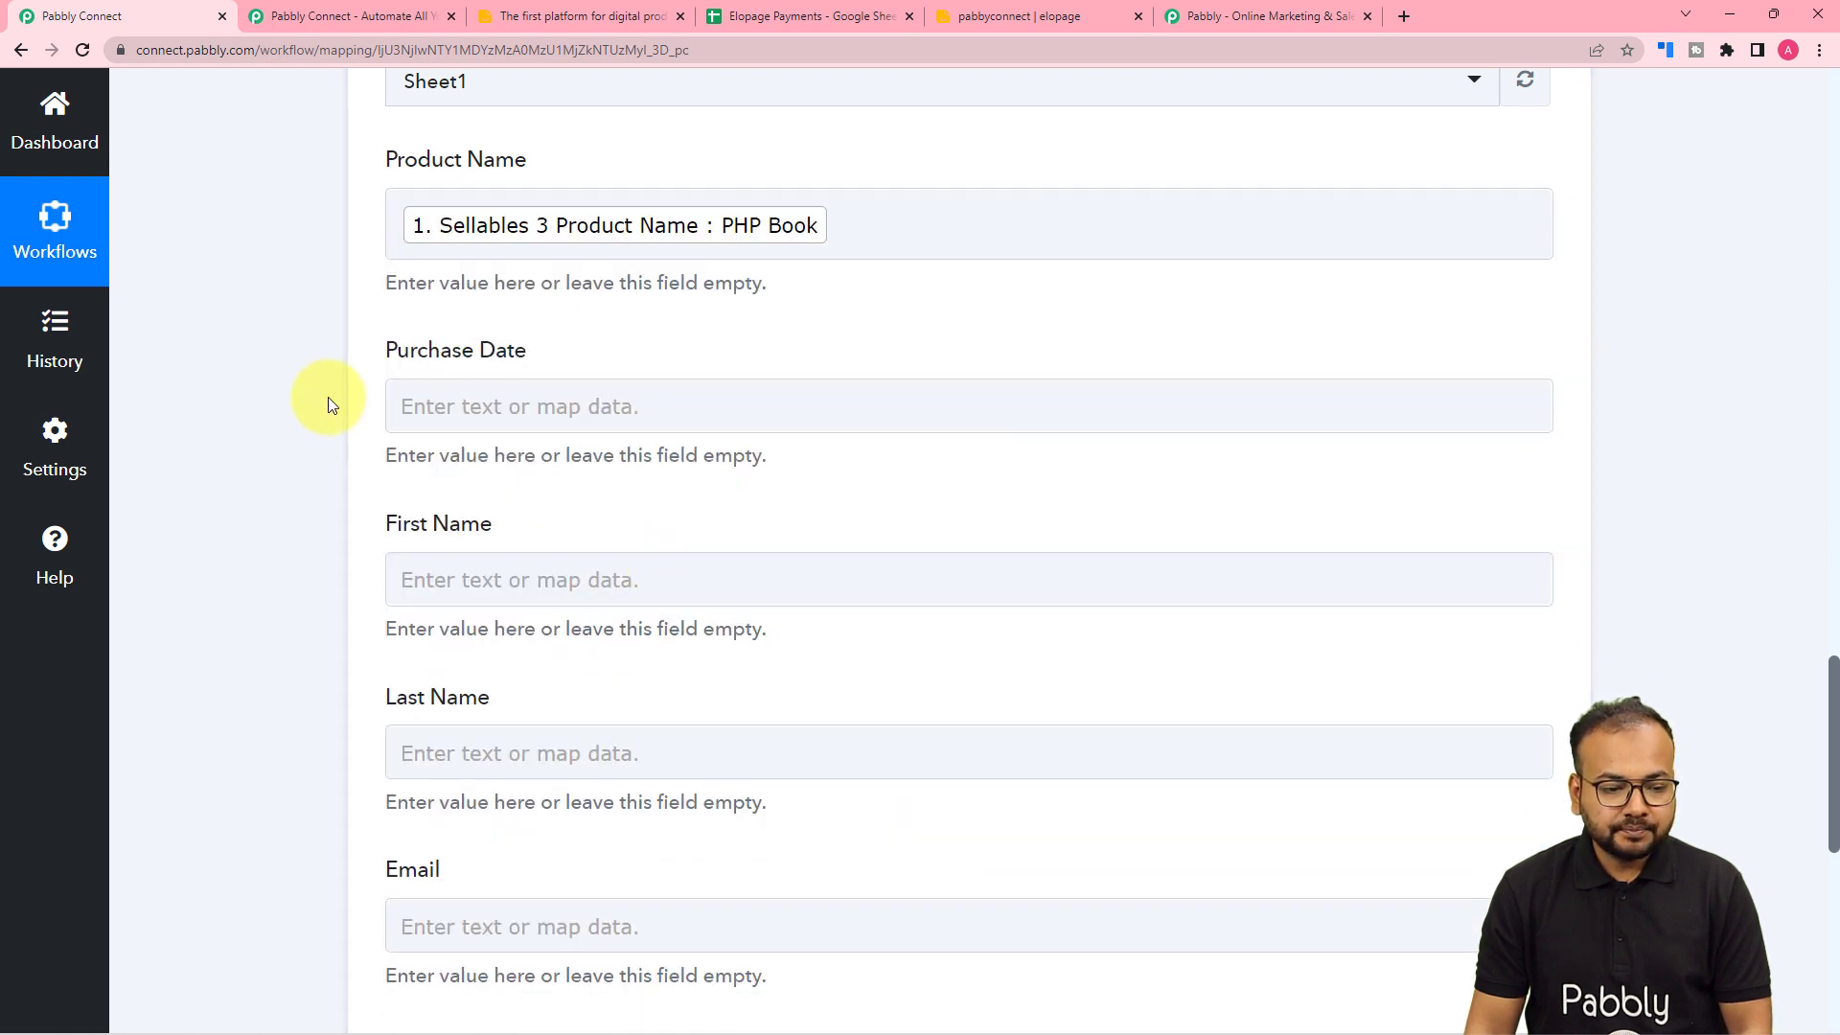
{"action": "scroll", "coordinate": [412, 365], "scroll_direction": "down", "scroll_amount": 1}
{"action": "left_click", "coordinate": [501, 311]}
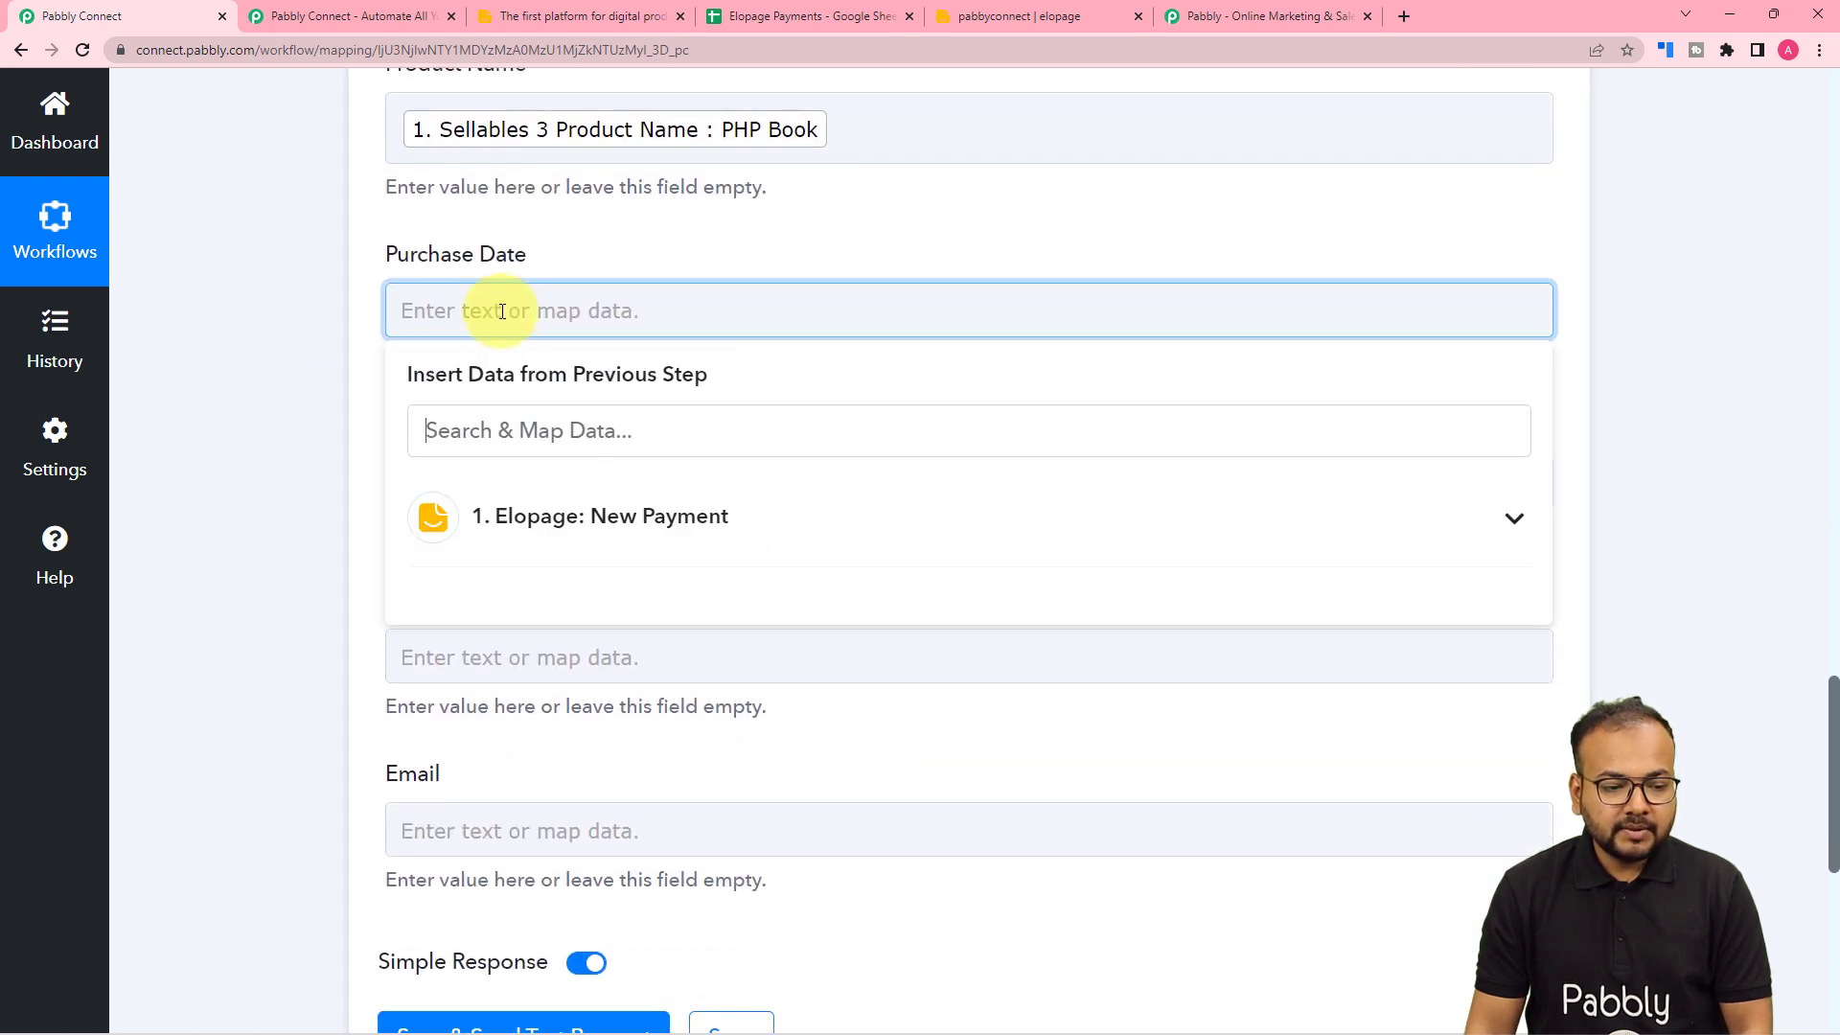
{"action": "left_click", "coordinate": [568, 430]}
{"action": "left_click", "coordinate": [563, 528]}
{"action": "scroll", "coordinate": [575, 843], "scroll_direction": "down", "scroll_amount": 10}
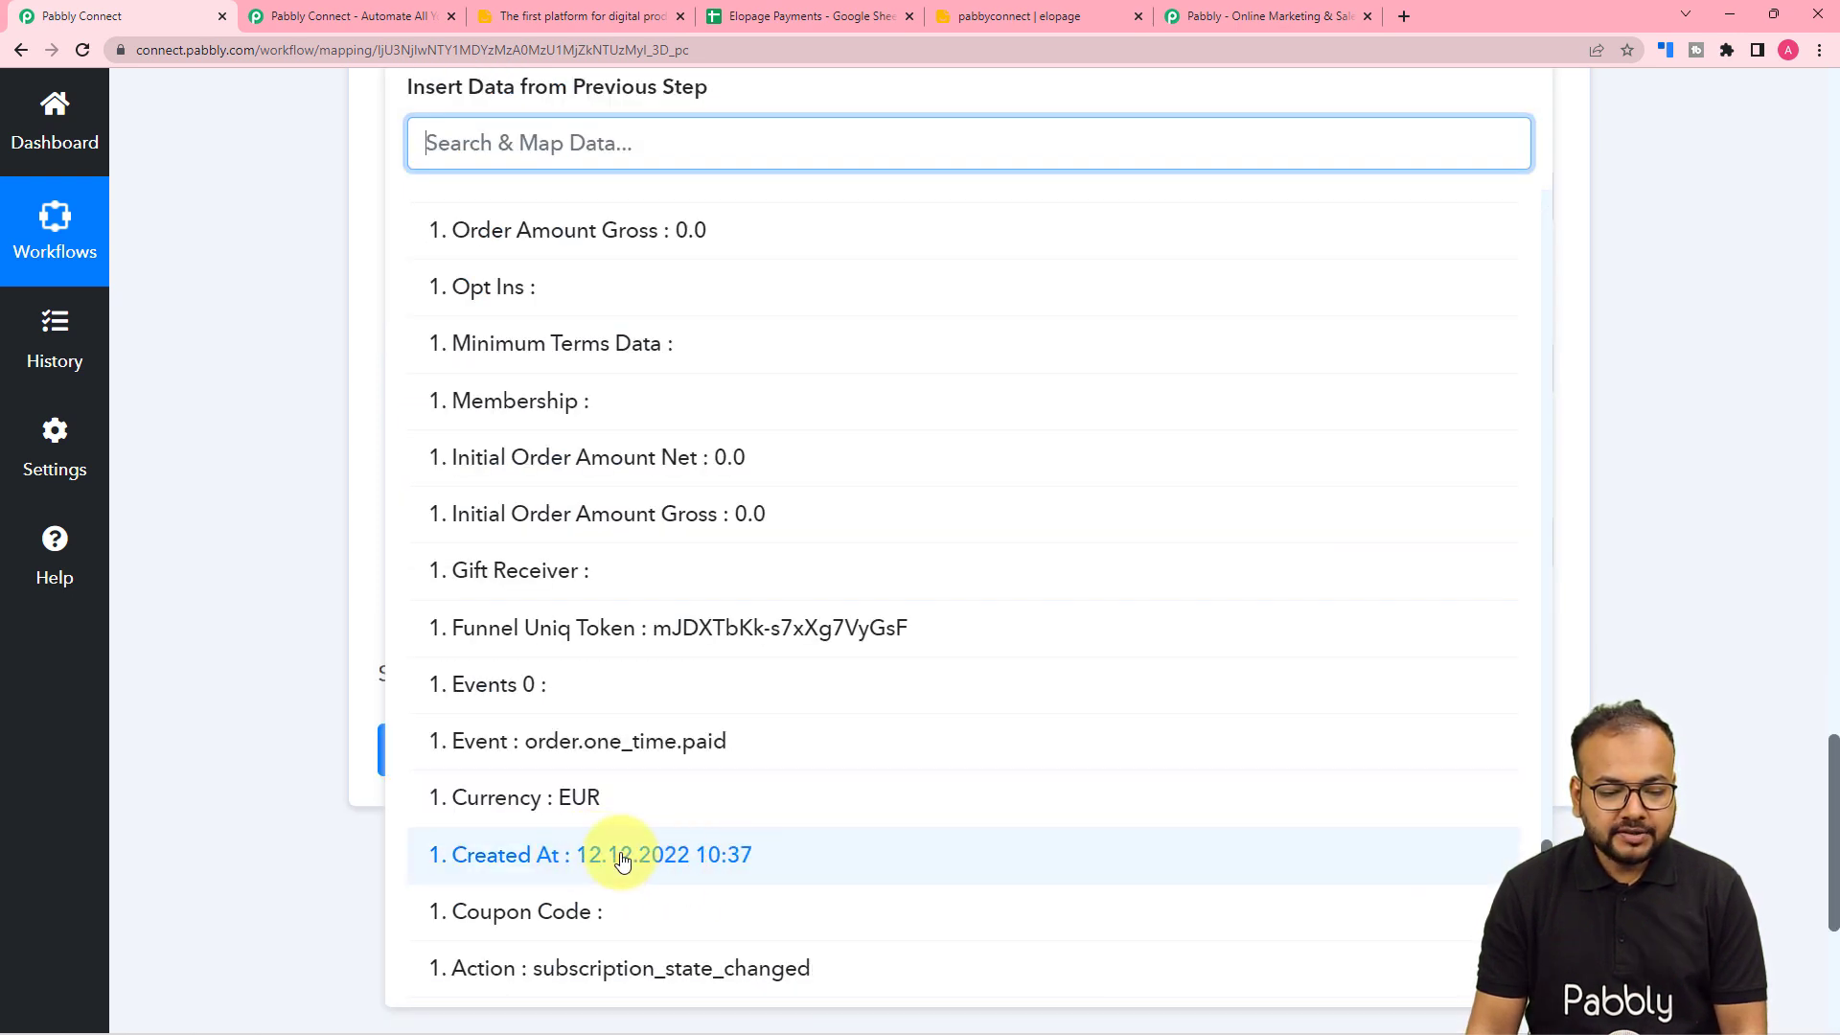
{"action": "left_click", "coordinate": [621, 860]}
{"action": "left_click", "coordinate": [247, 433]}
{"action": "scroll", "coordinate": [248, 434], "scroll_direction": "up", "scroll_amount": 3}
{"action": "scroll", "coordinate": [274, 436], "scroll_direction": "down", "scroll_amount": 1}
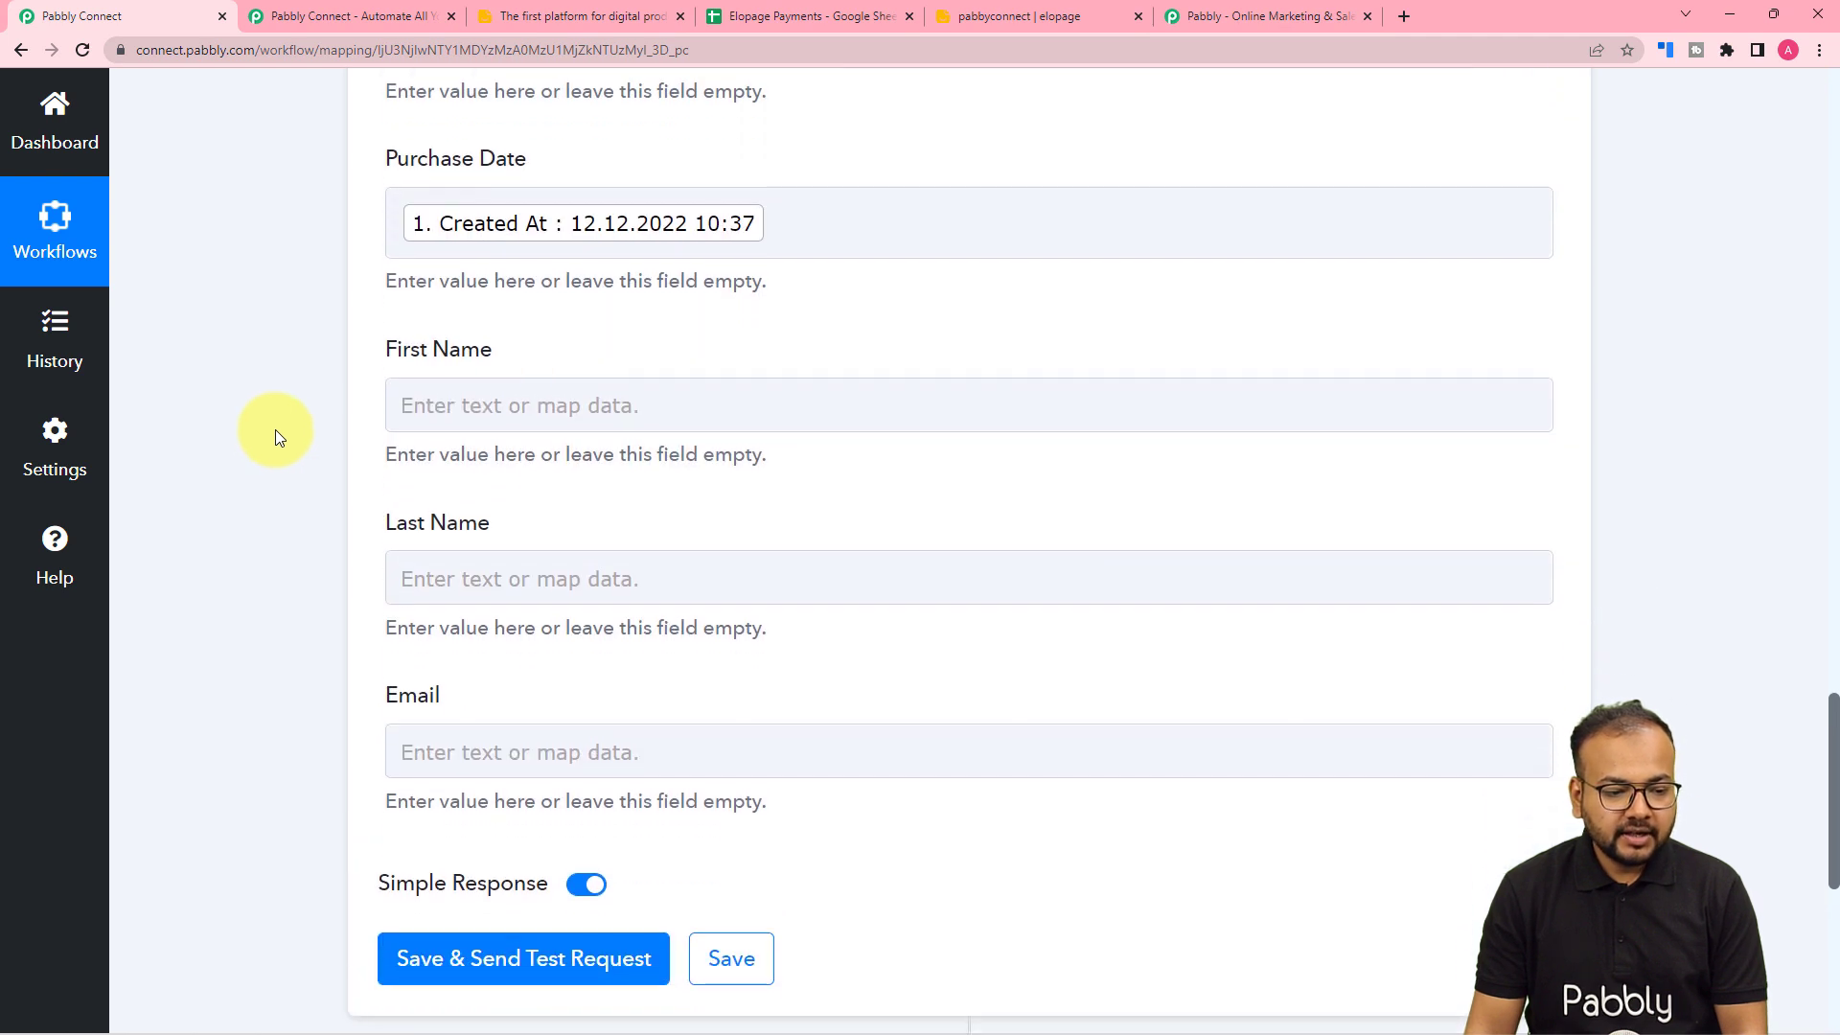
- Map the payer's first and last name into First Name and Last Name, searching 'nam'
{"action": "left_click", "coordinate": [521, 402]}
{"action": "left_click", "coordinate": [542, 609]}
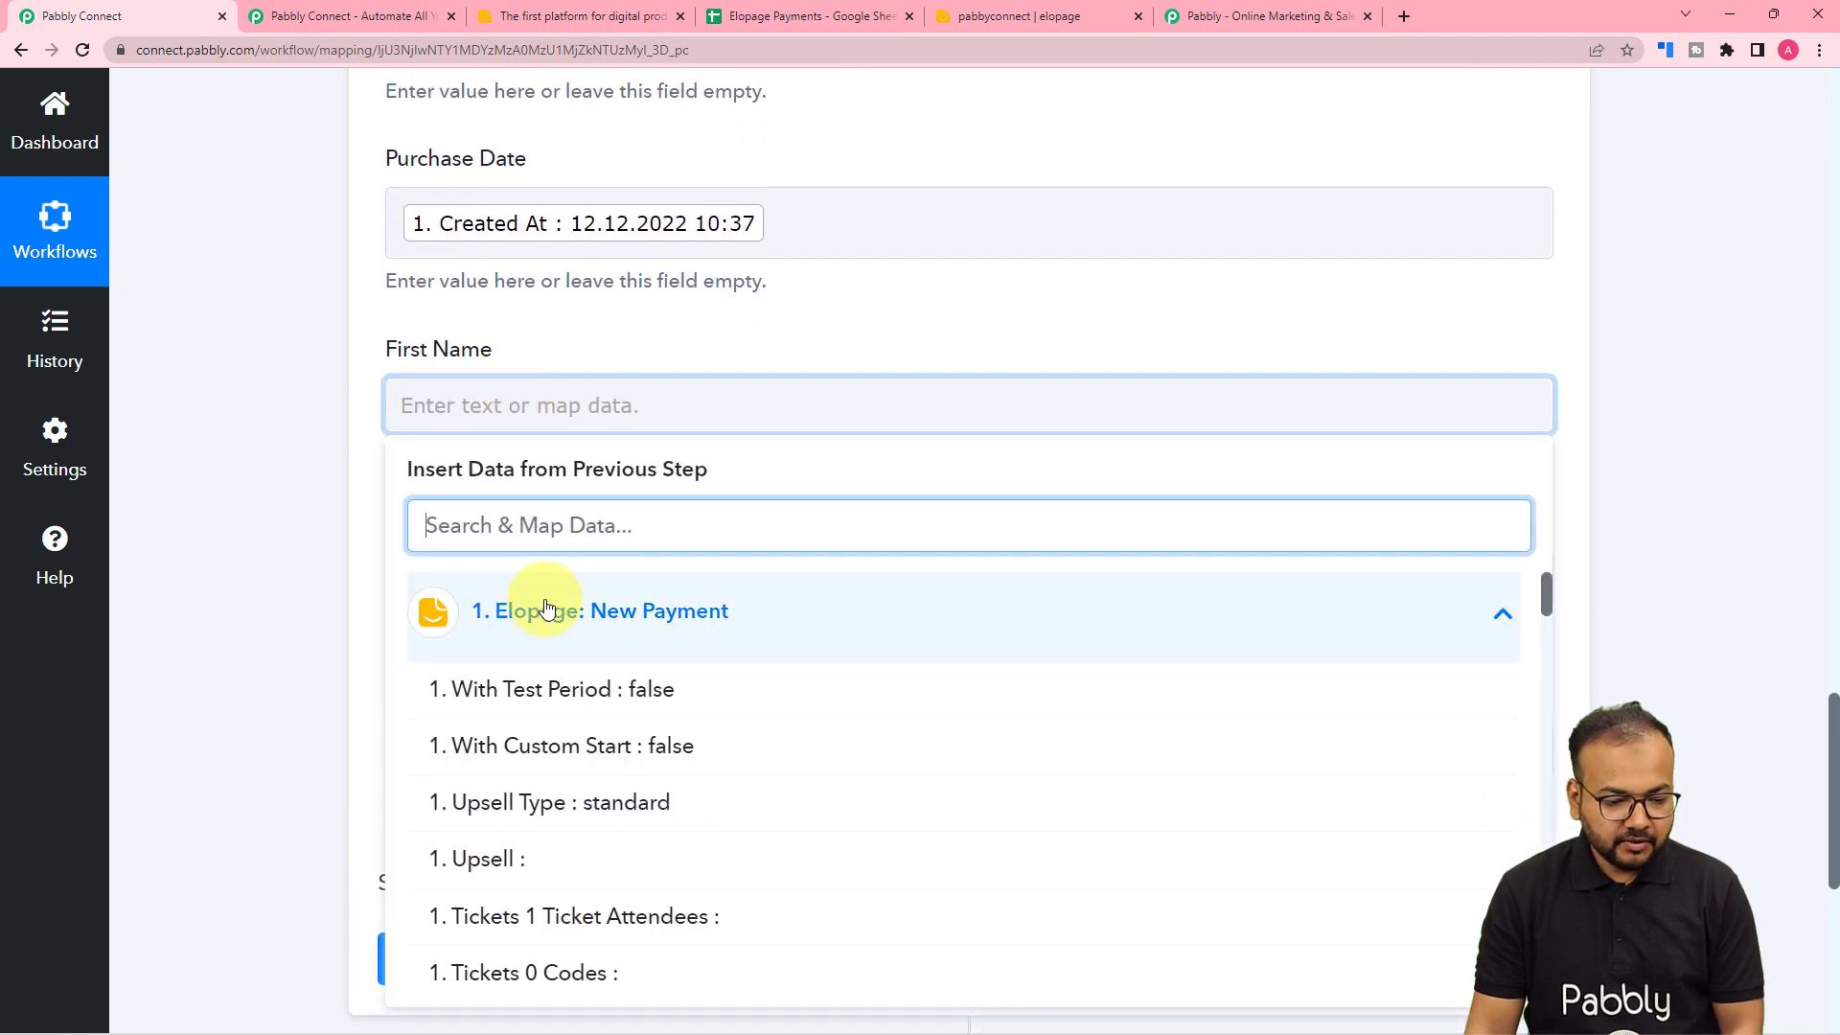
{"action": "type", "text": "nam"}
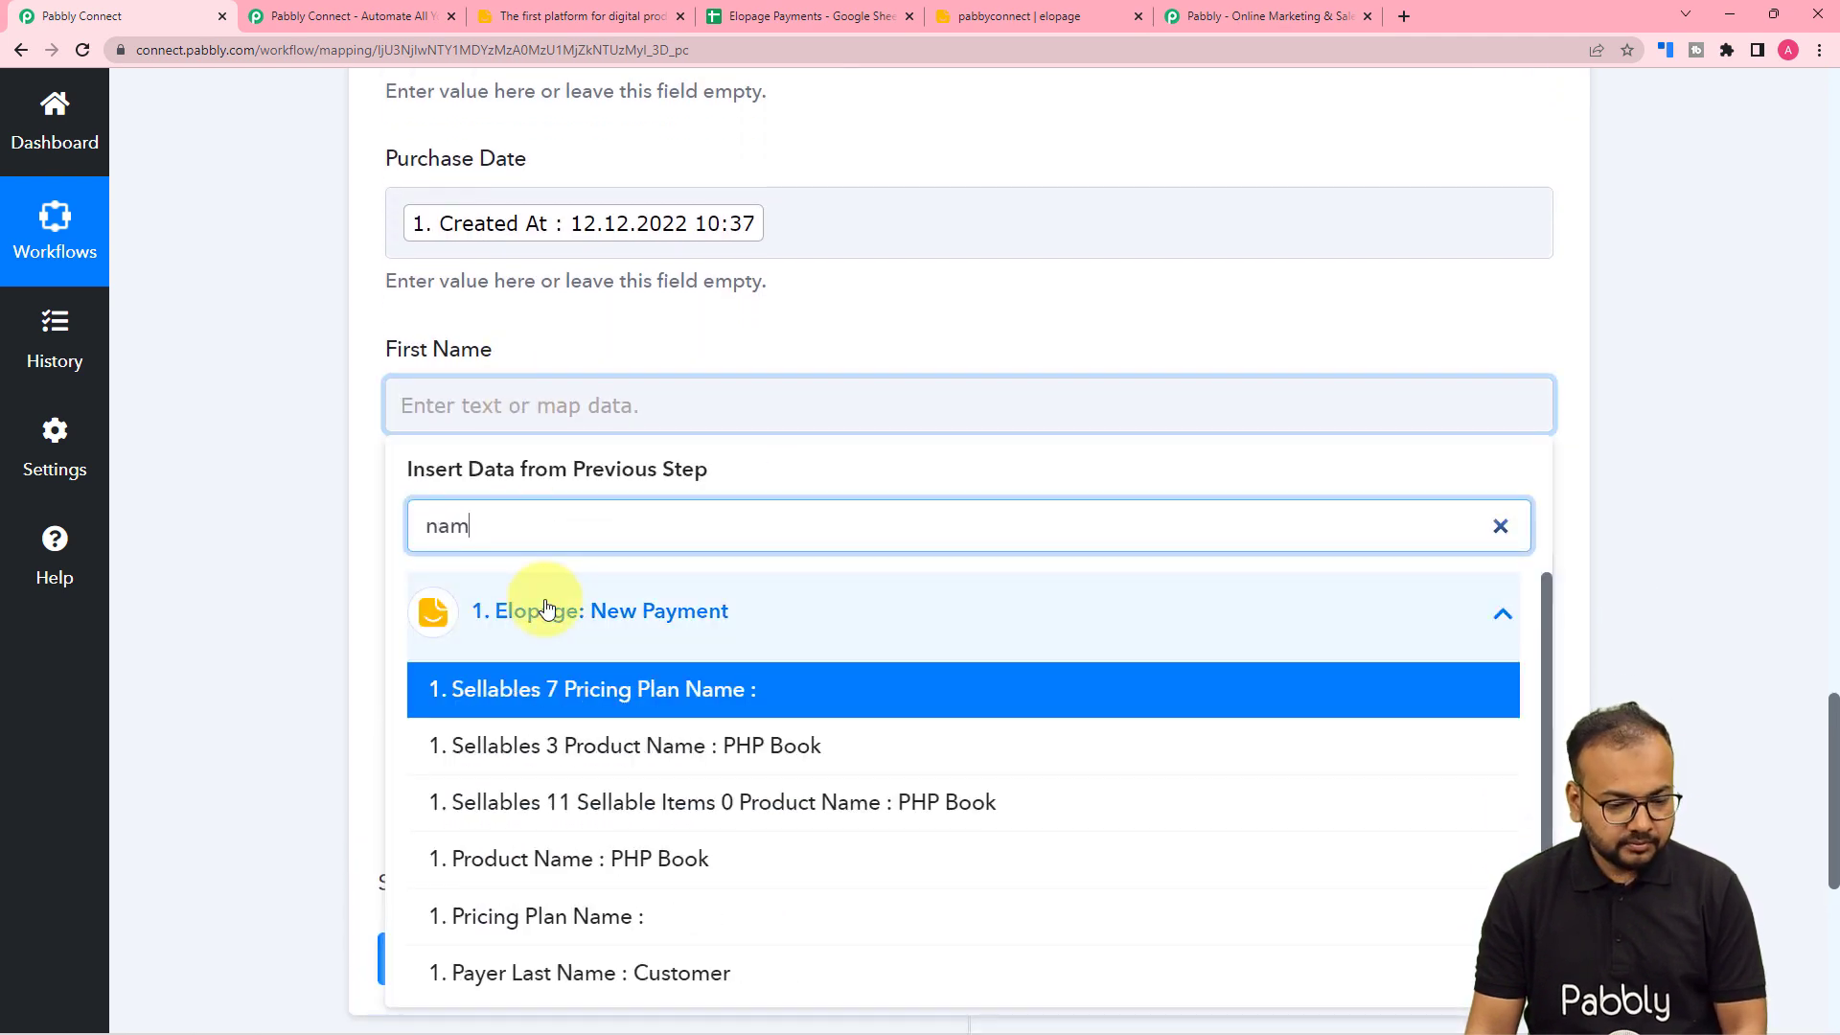
{"action": "scroll", "coordinate": [567, 795], "scroll_direction": "down", "scroll_amount": 1}
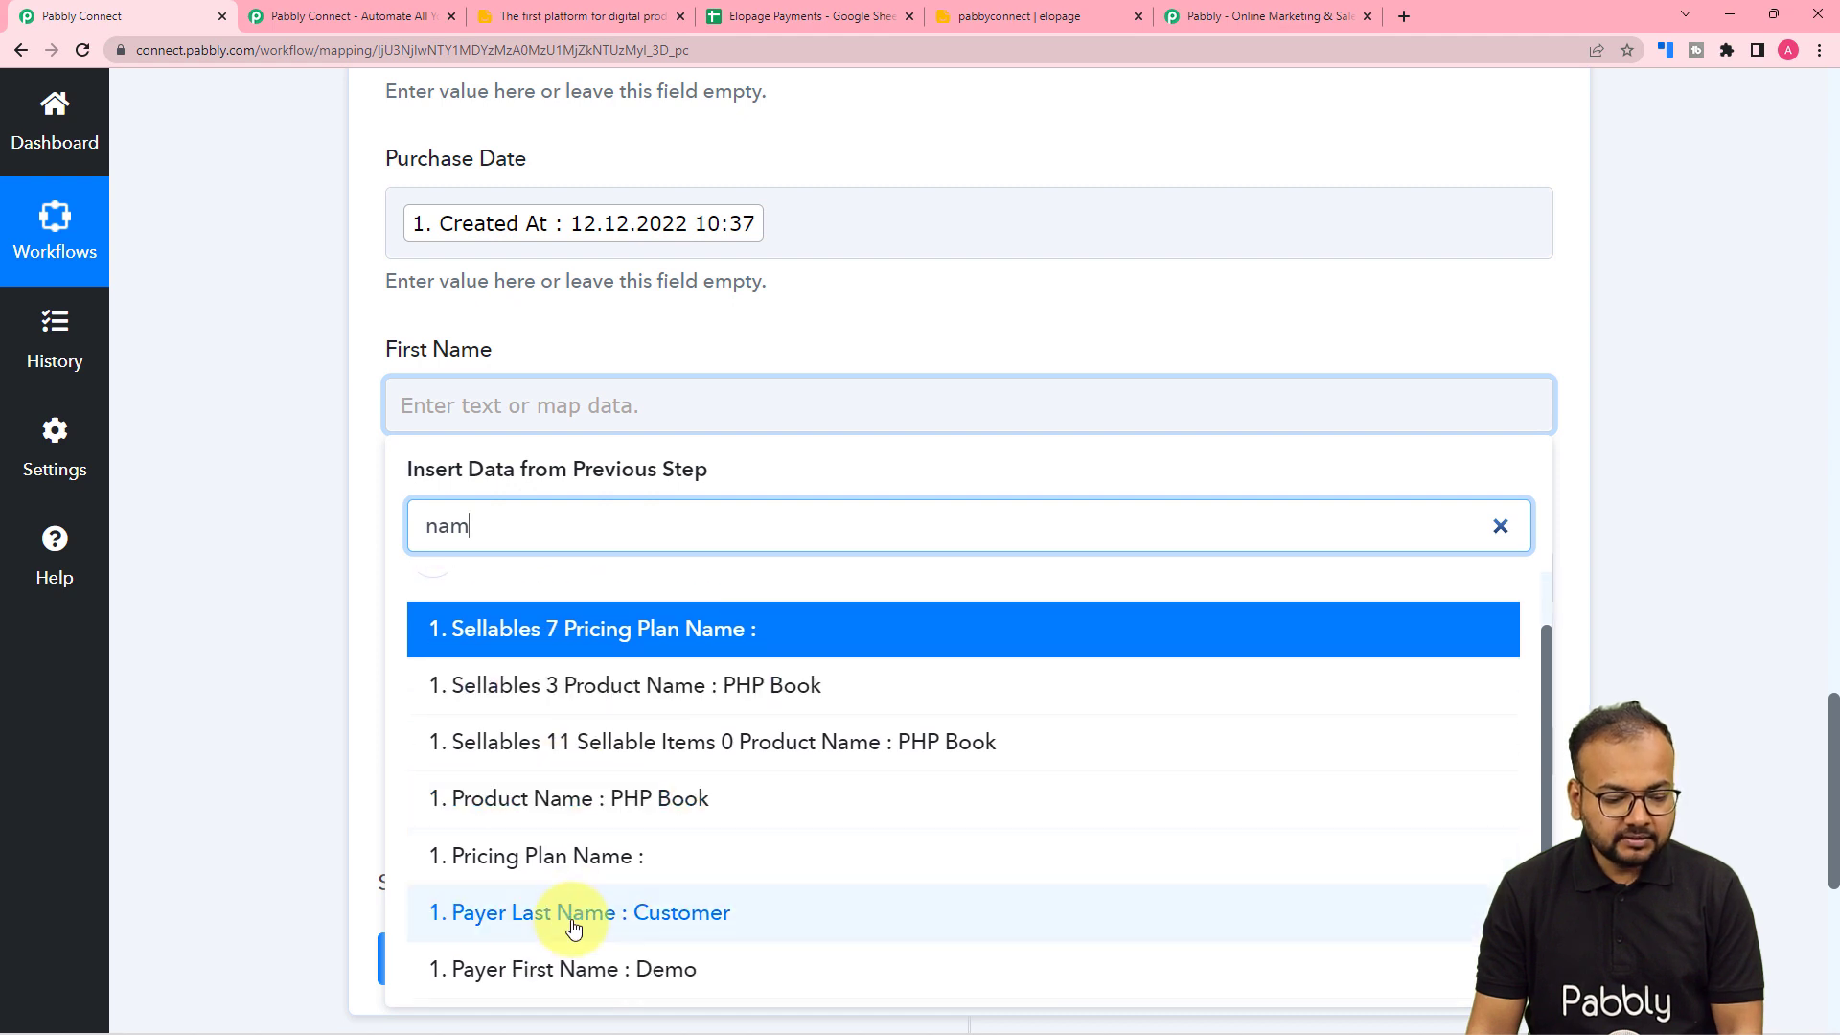
{"action": "left_click", "coordinate": [572, 969]}
{"action": "left_click", "coordinate": [452, 579]}
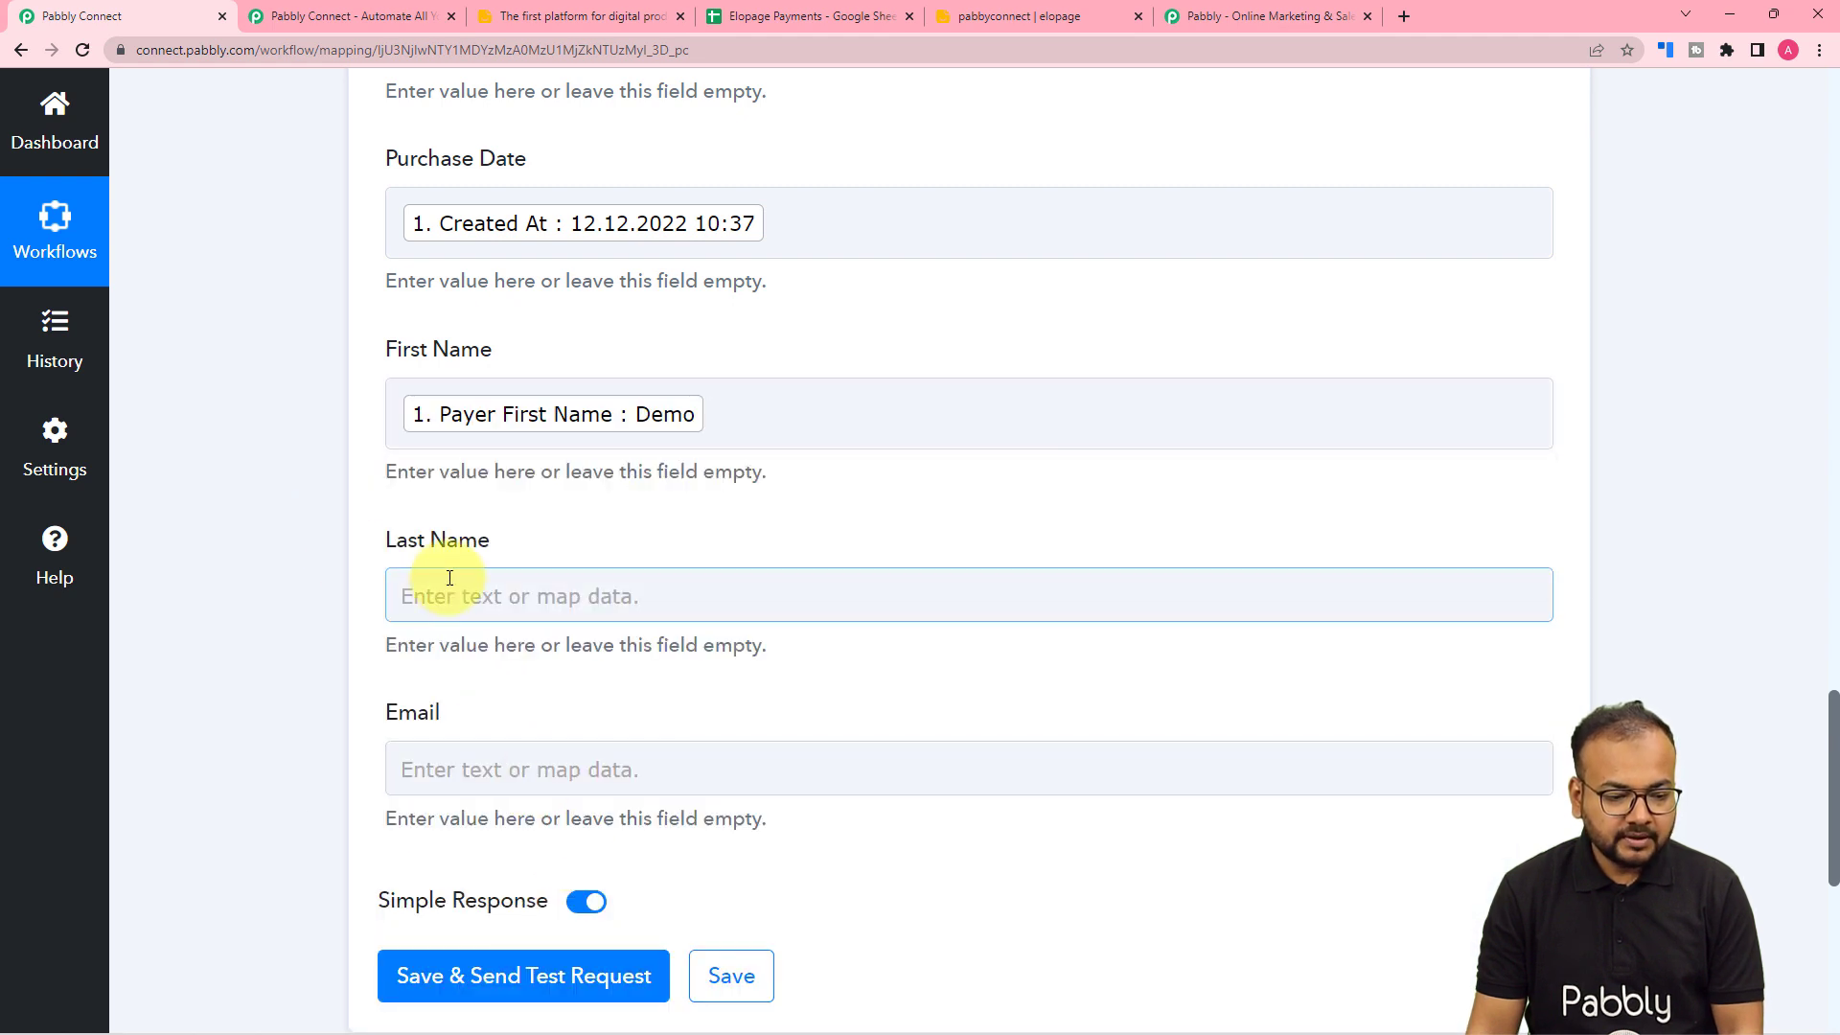
{"action": "scroll", "coordinate": [516, 554], "scroll_direction": "down", "scroll_amount": 3}
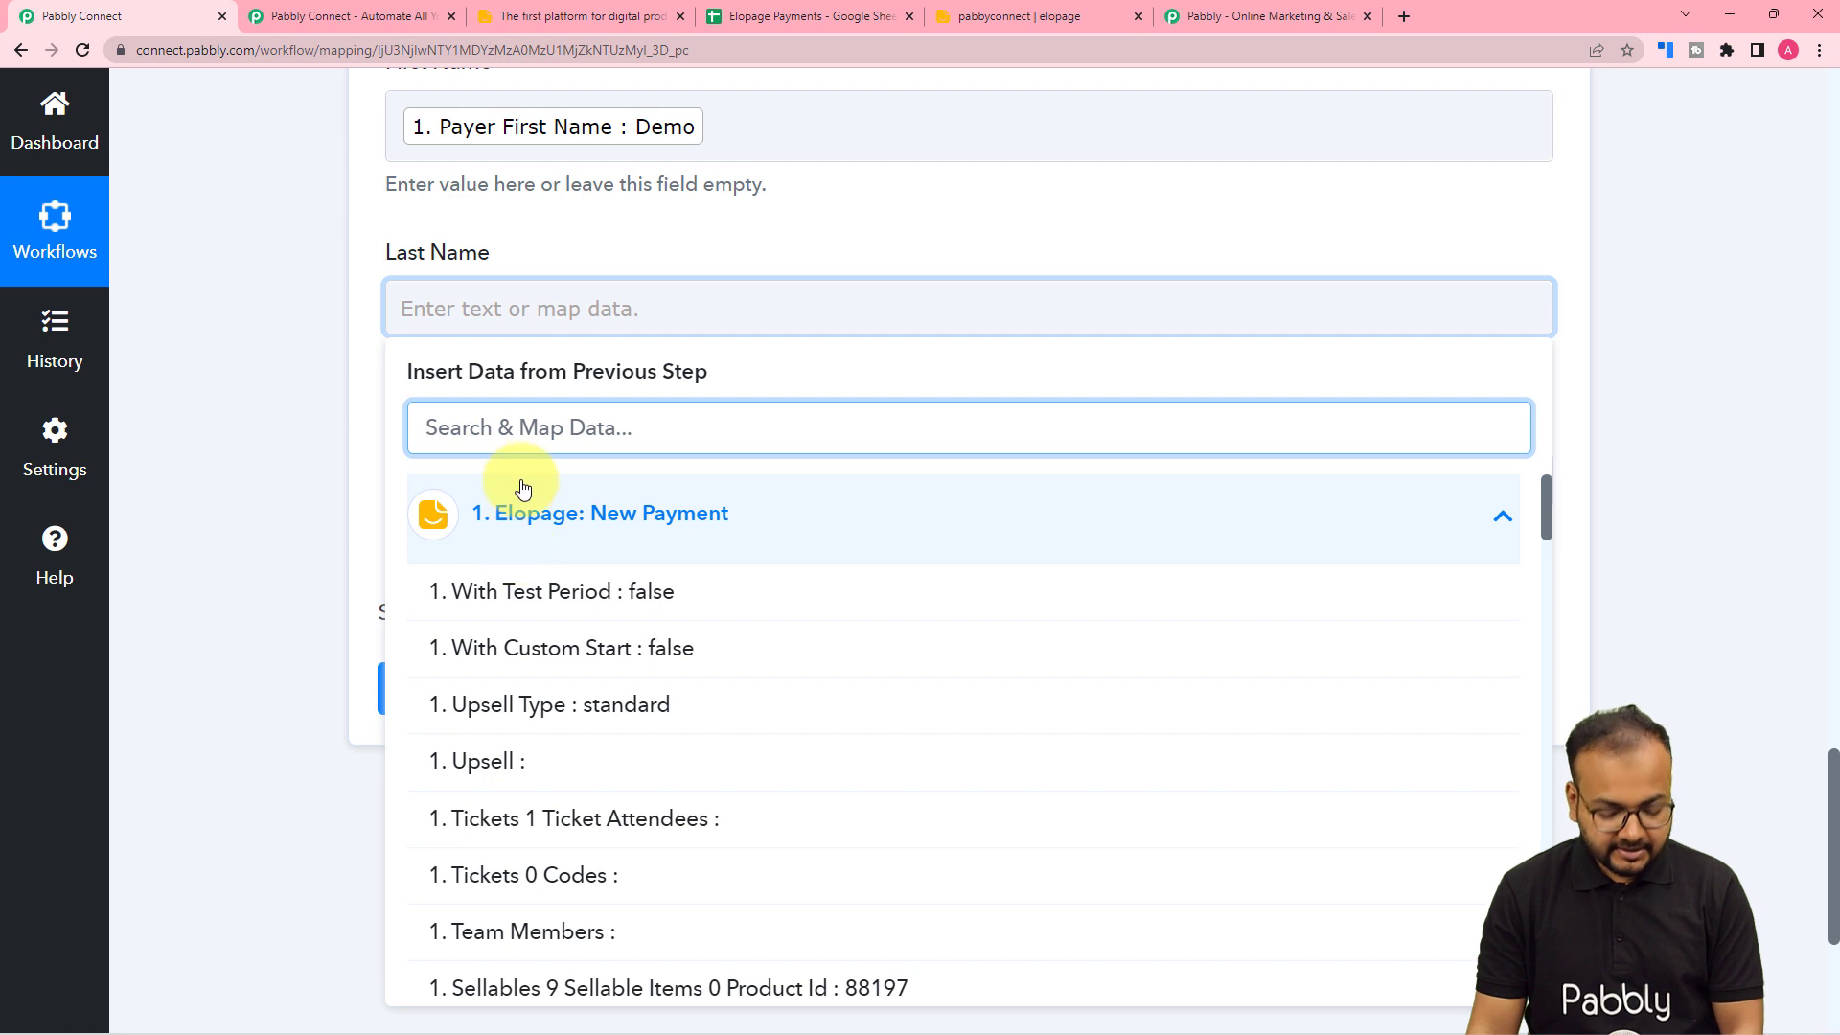
{"action": "type", "text": "nam"}
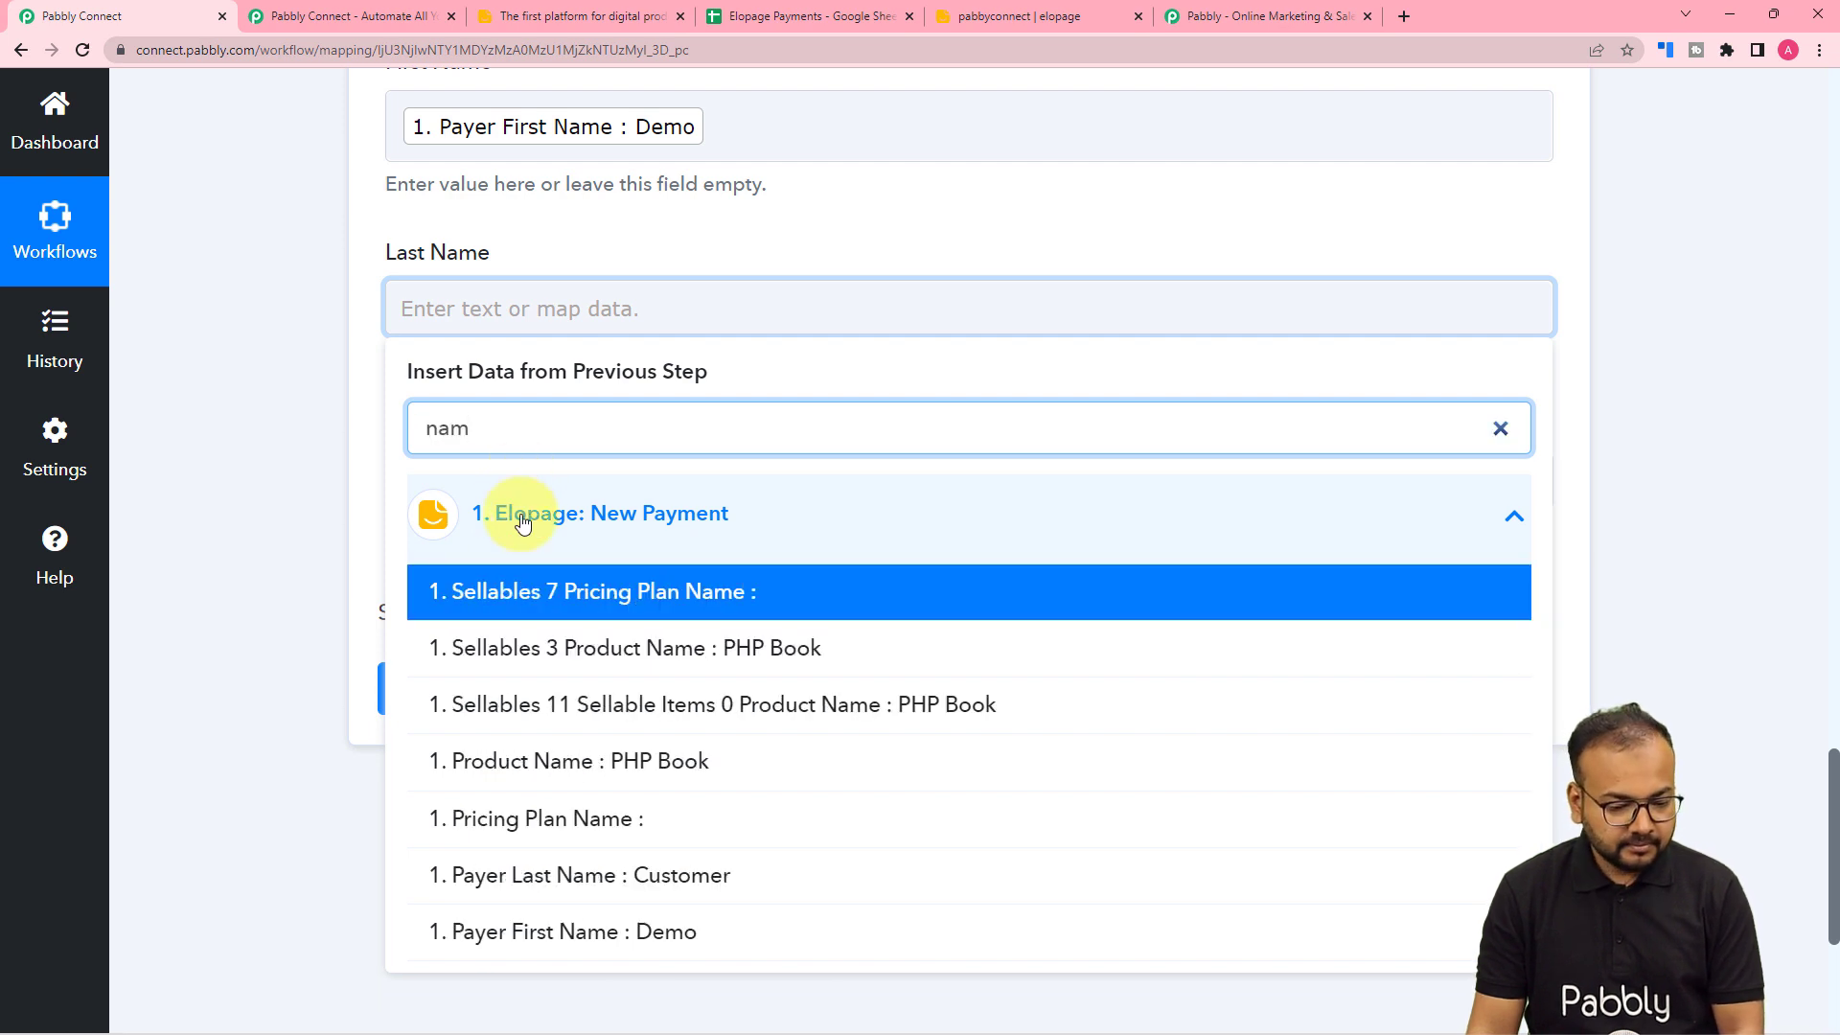
{"action": "left_click", "coordinate": [615, 871]}
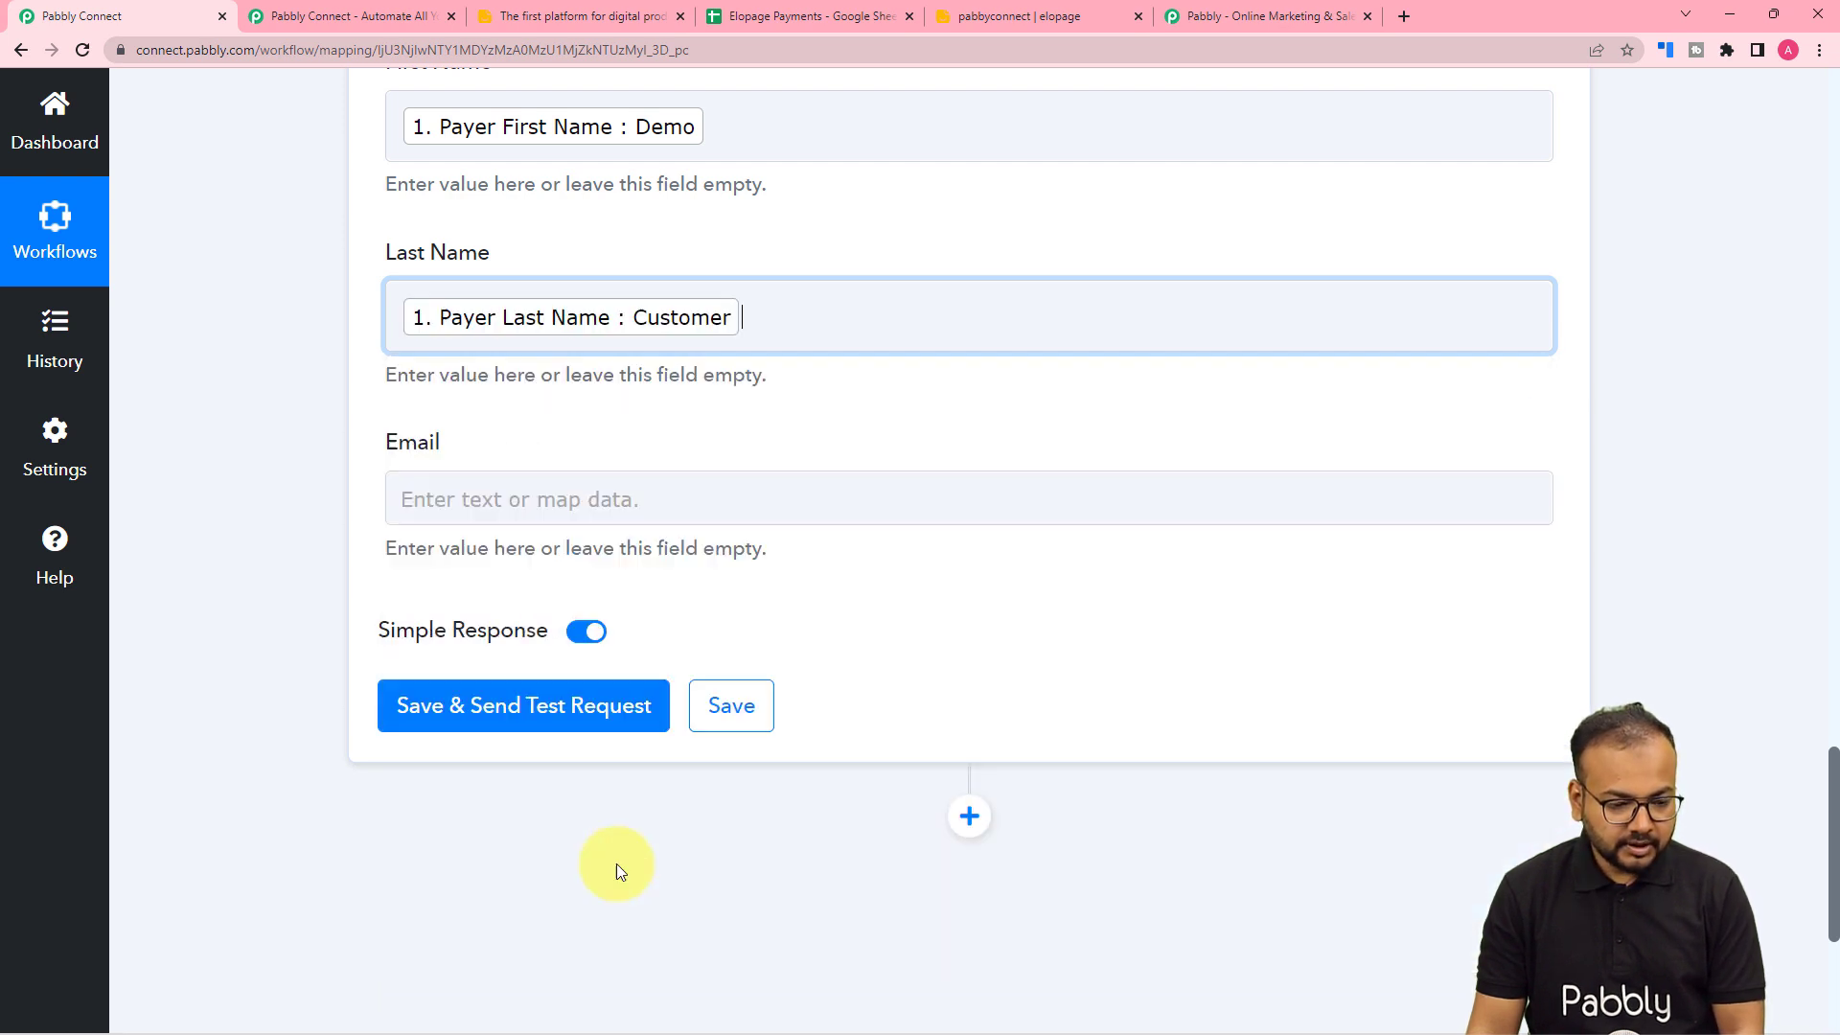
- Map the payer's email into the Email column
{"action": "left_click", "coordinate": [312, 508]}
{"action": "left_click", "coordinate": [466, 508]}
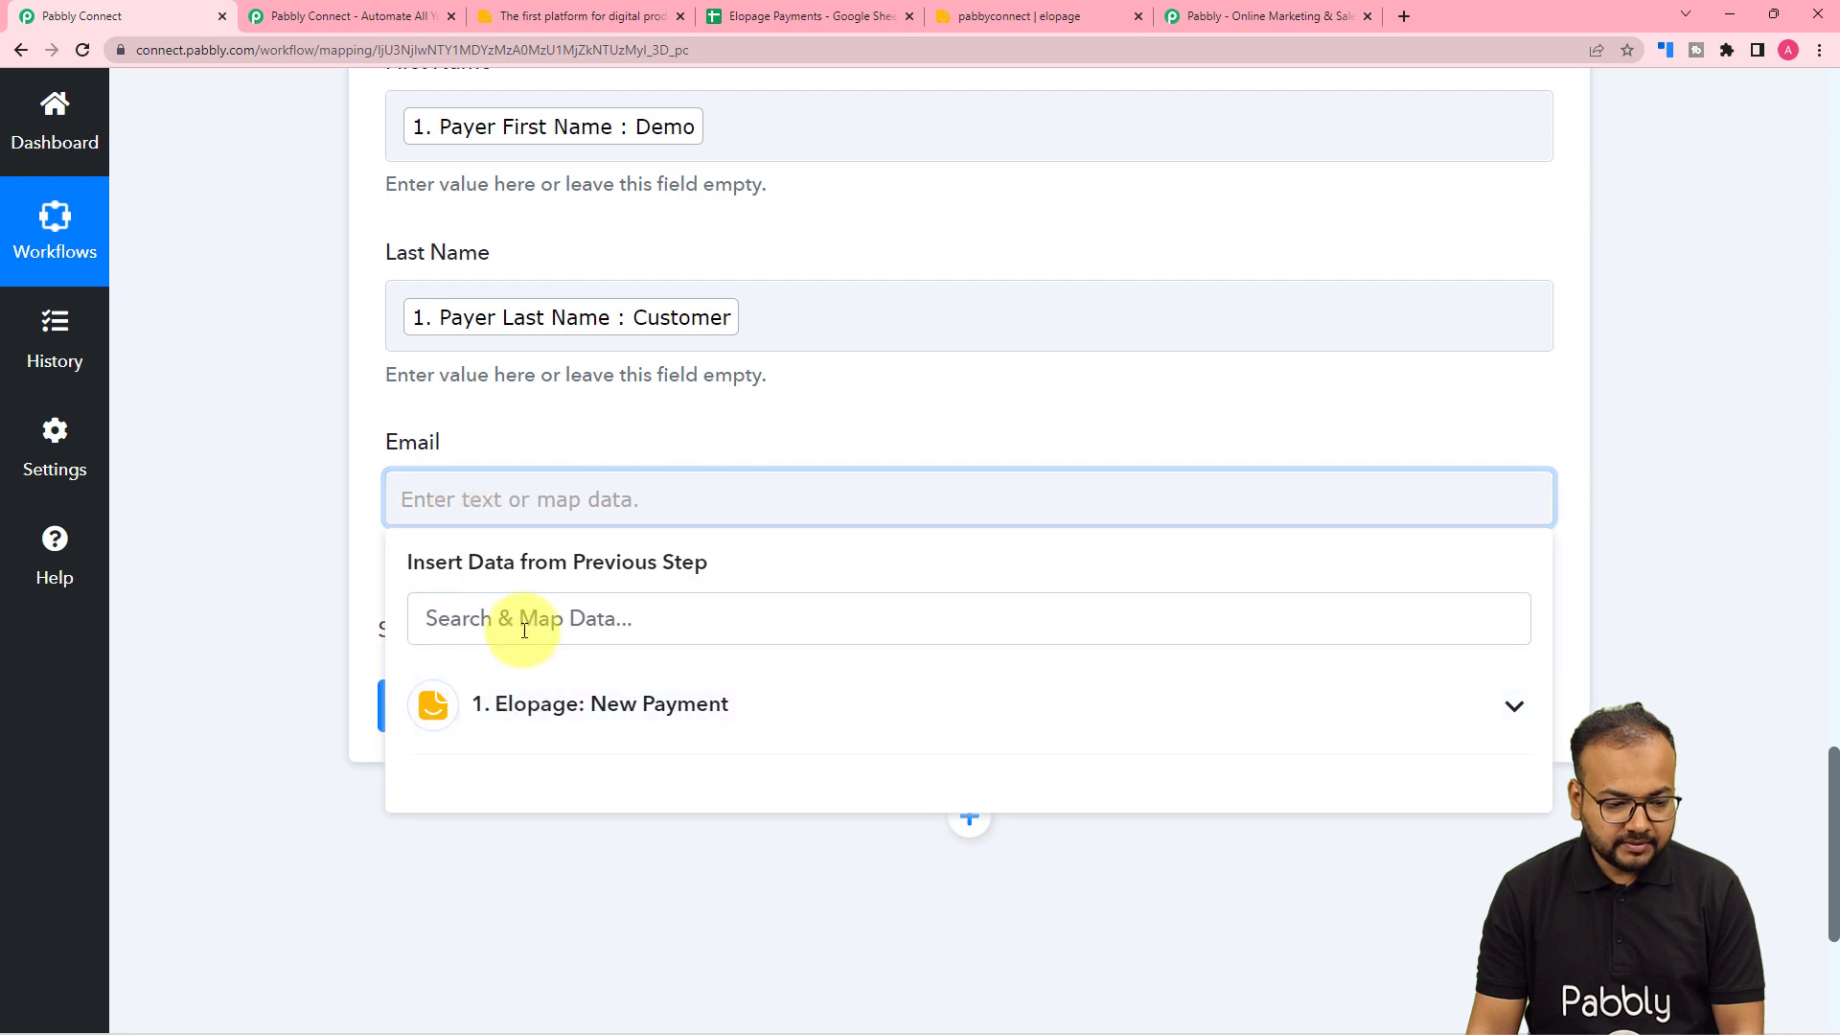
{"action": "left_click", "coordinate": [525, 630]}
{"action": "type", "text": "e"}
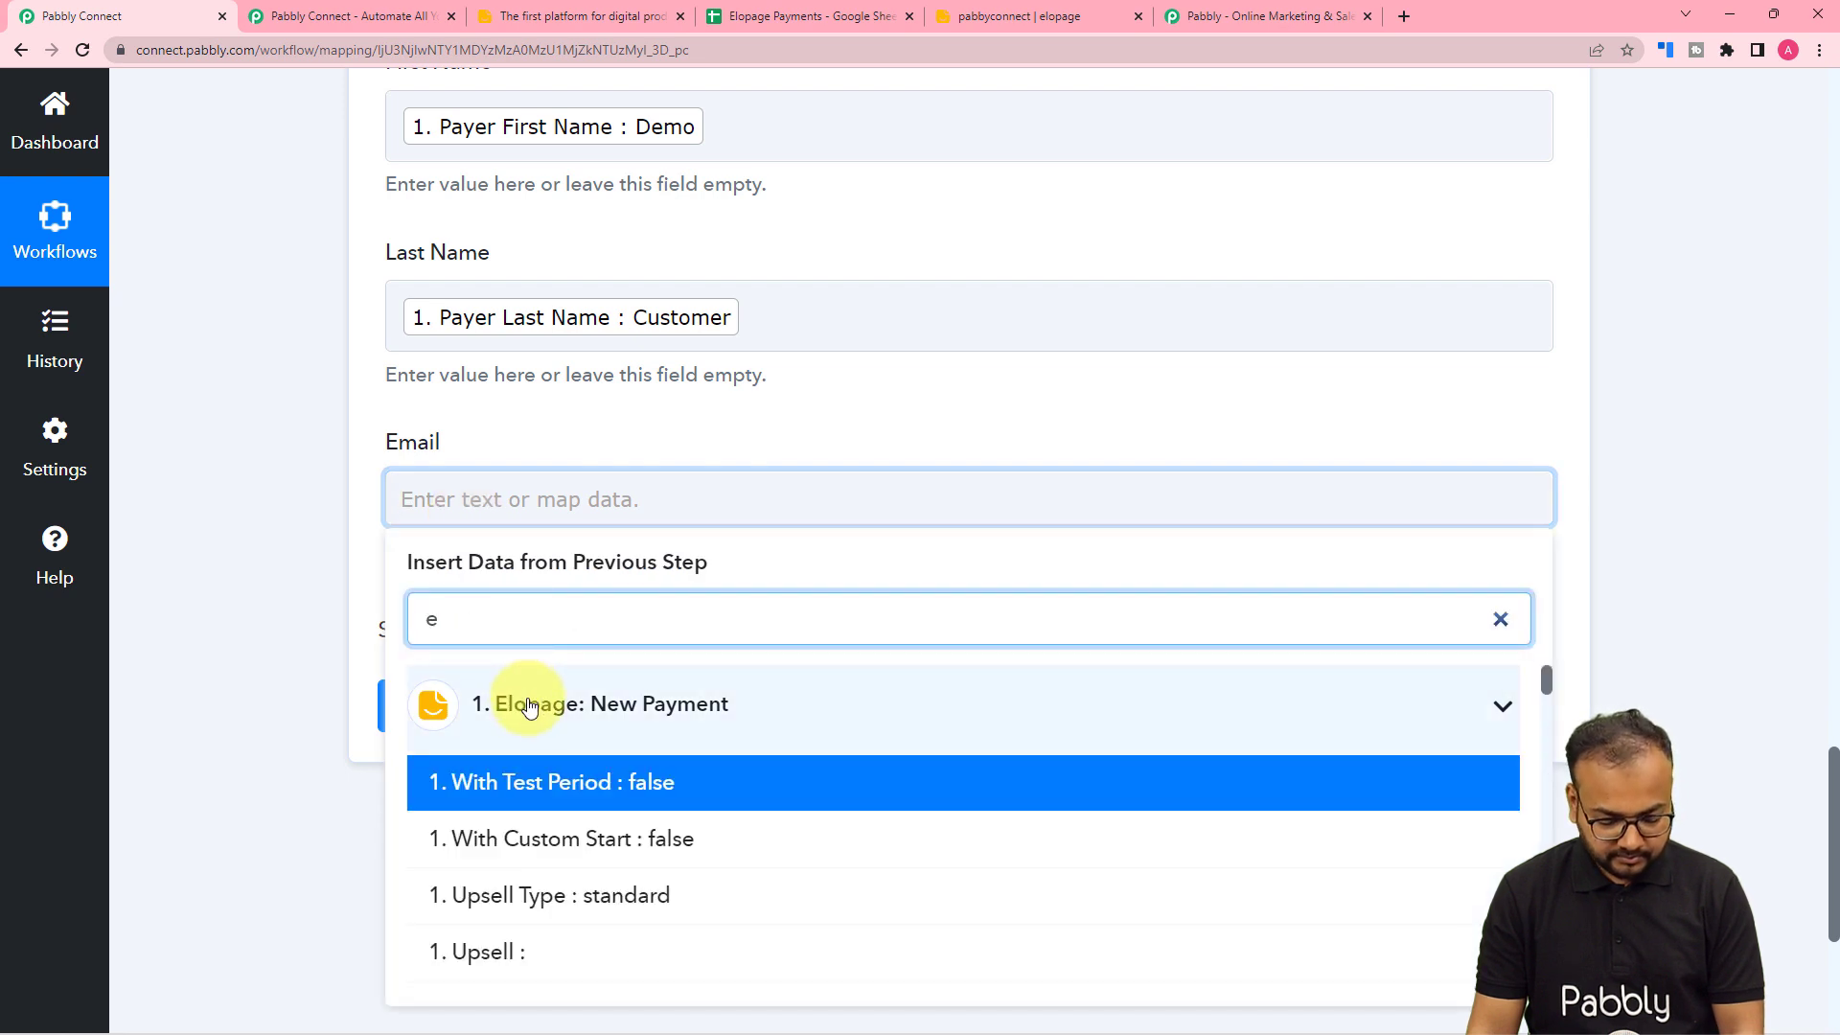
{"action": "type", "text": "r Ema"}
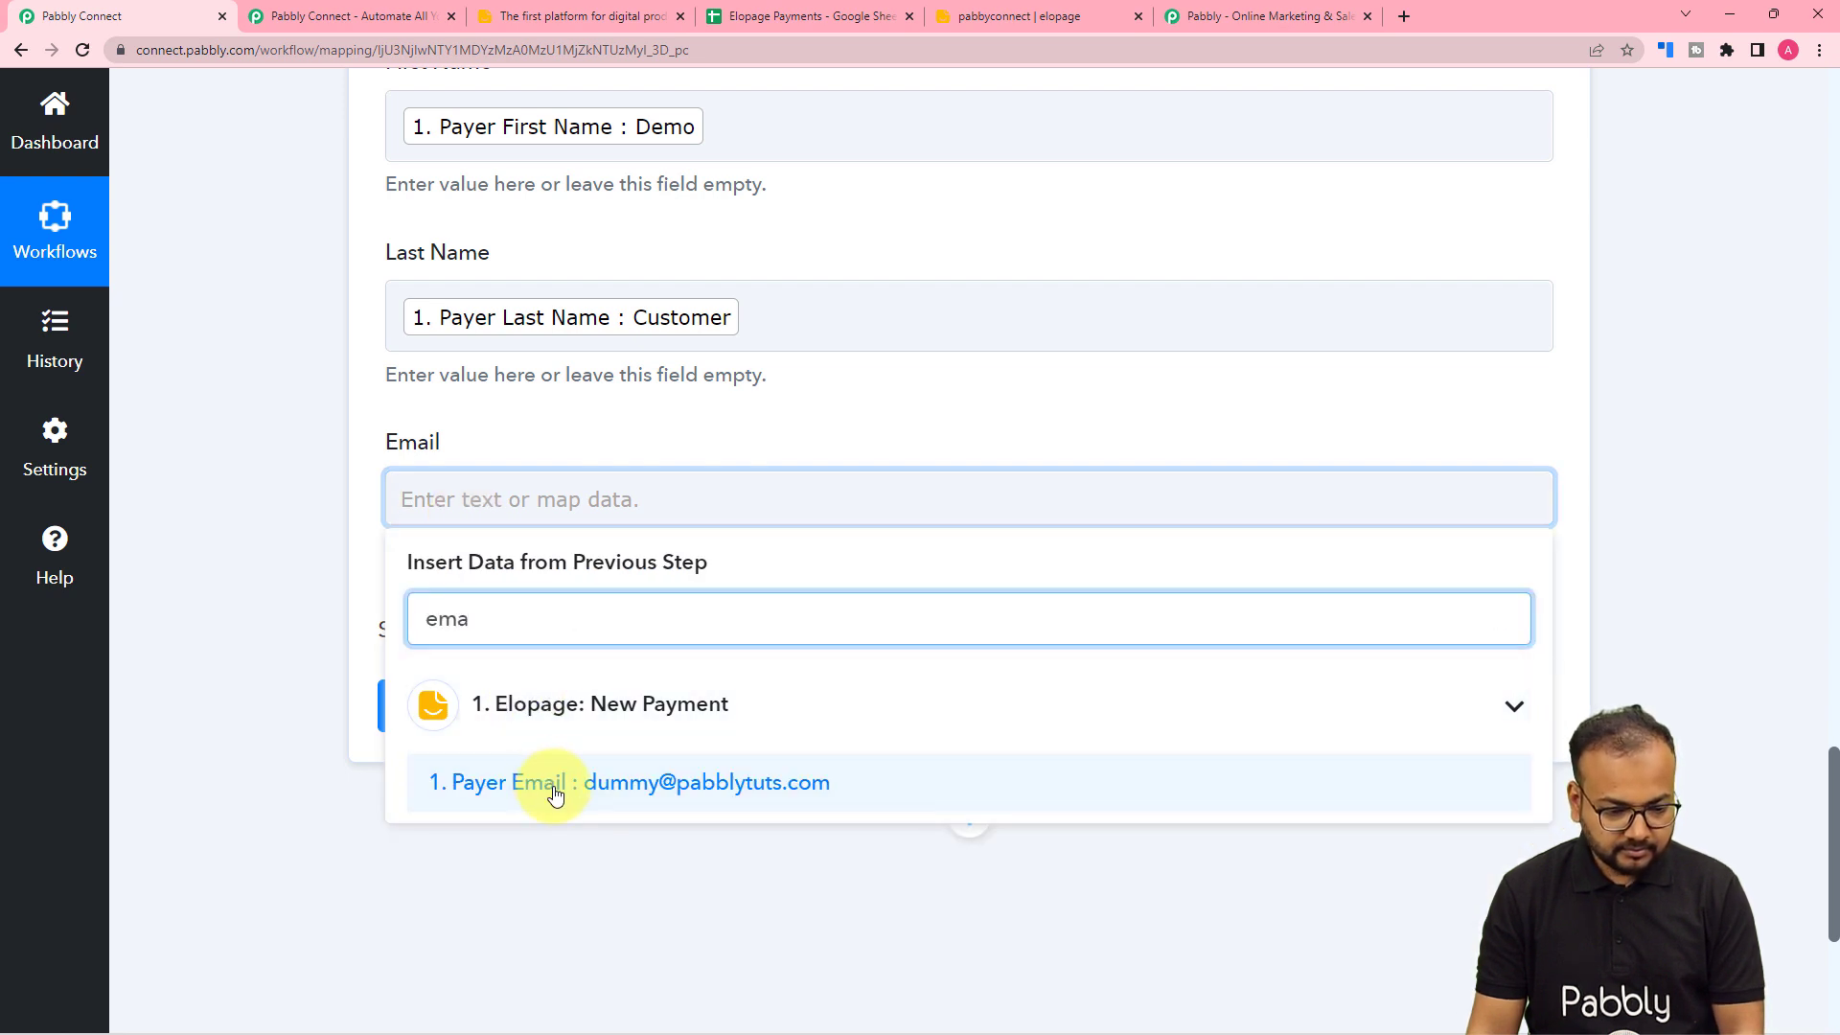
{"action": "left_click", "coordinate": [550, 784]}
{"action": "left_click", "coordinate": [282, 518]}
{"action": "scroll", "coordinate": [282, 515], "scroll_direction": "up", "scroll_amount": 7}
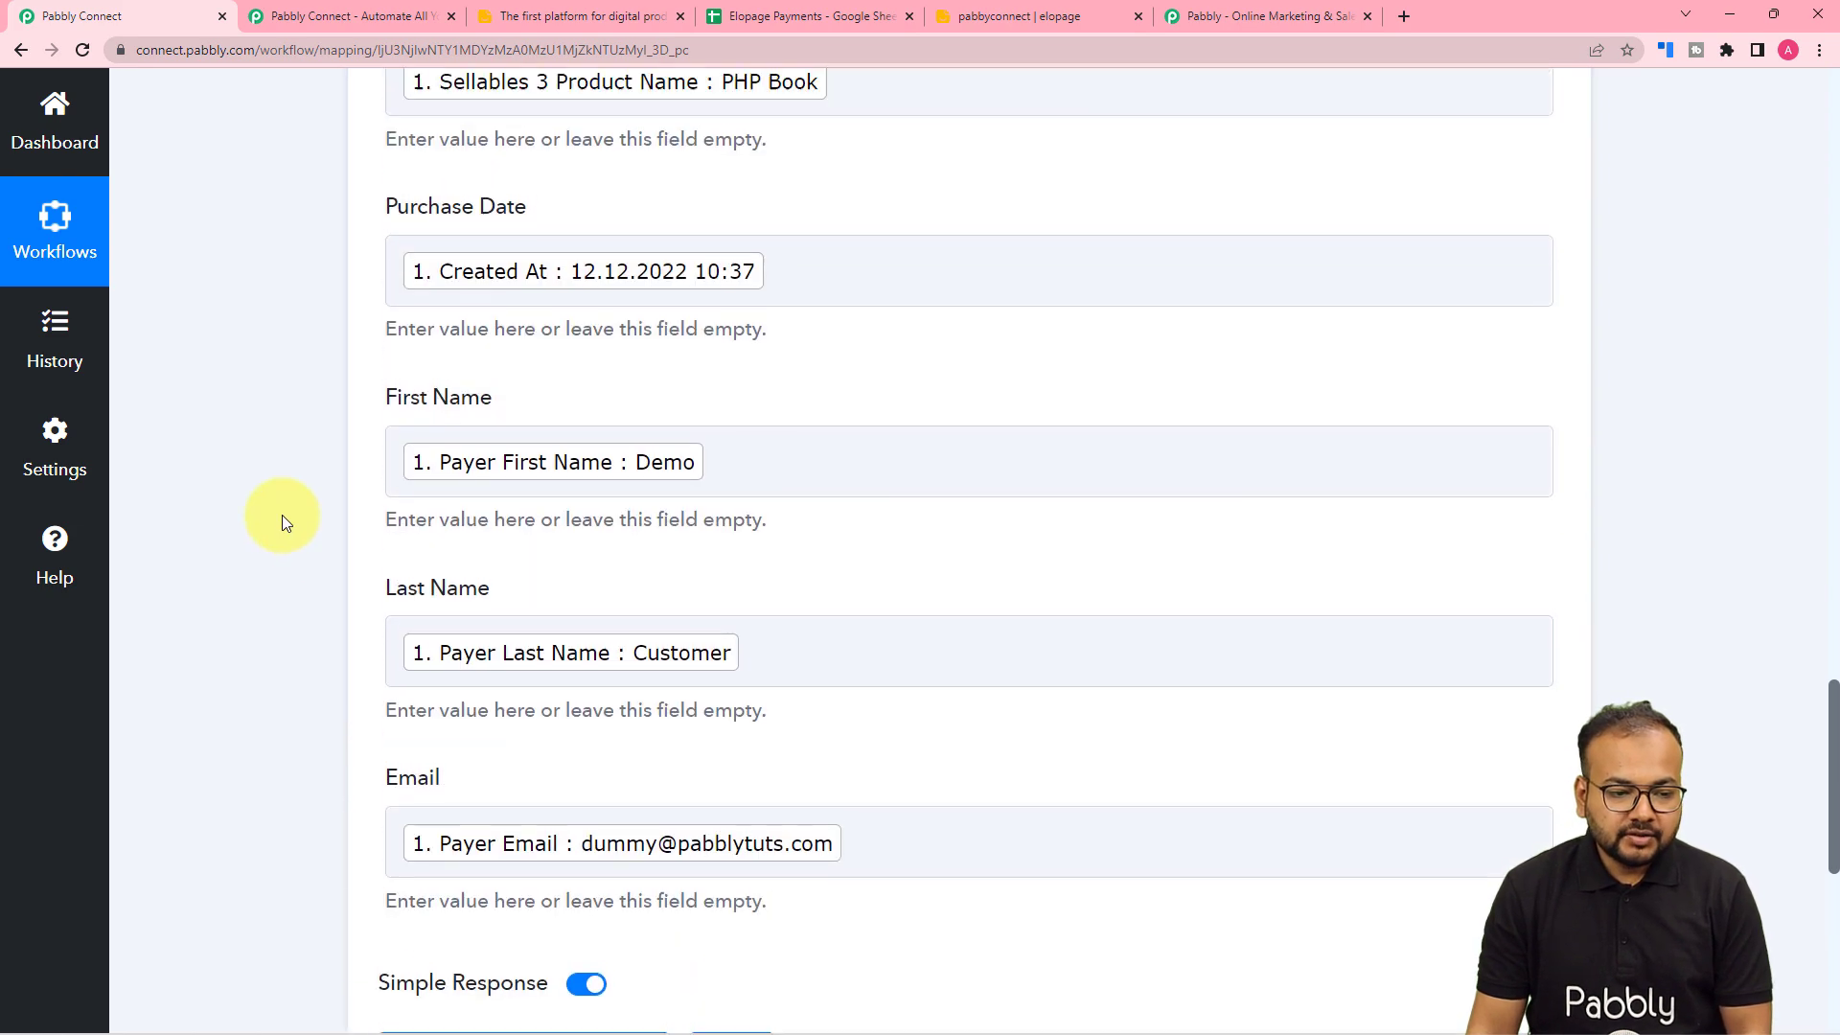
- Save the row mapping and send a test, confirming the PHP Book payment landed as row 3 of Elopage Payments
{"action": "scroll", "coordinate": [282, 515], "scroll_direction": "down", "scroll_amount": 7}
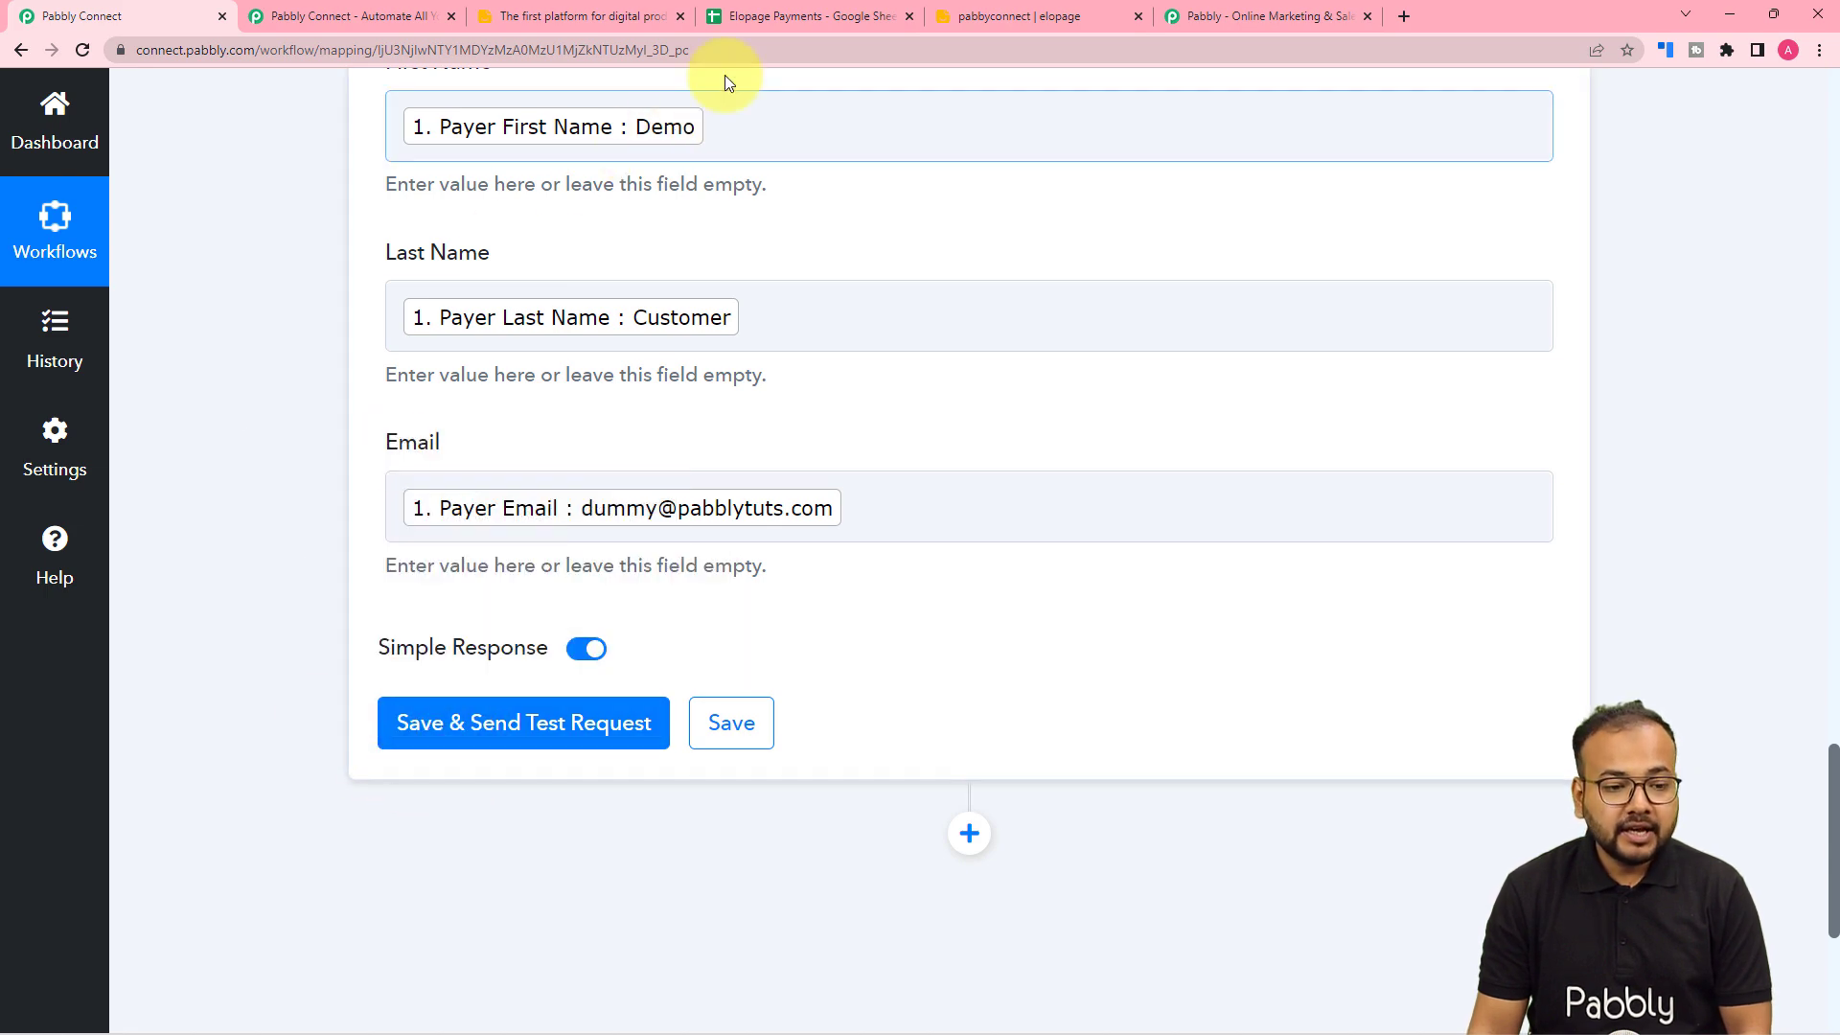
{"action": "left_click", "coordinate": [778, 16]}
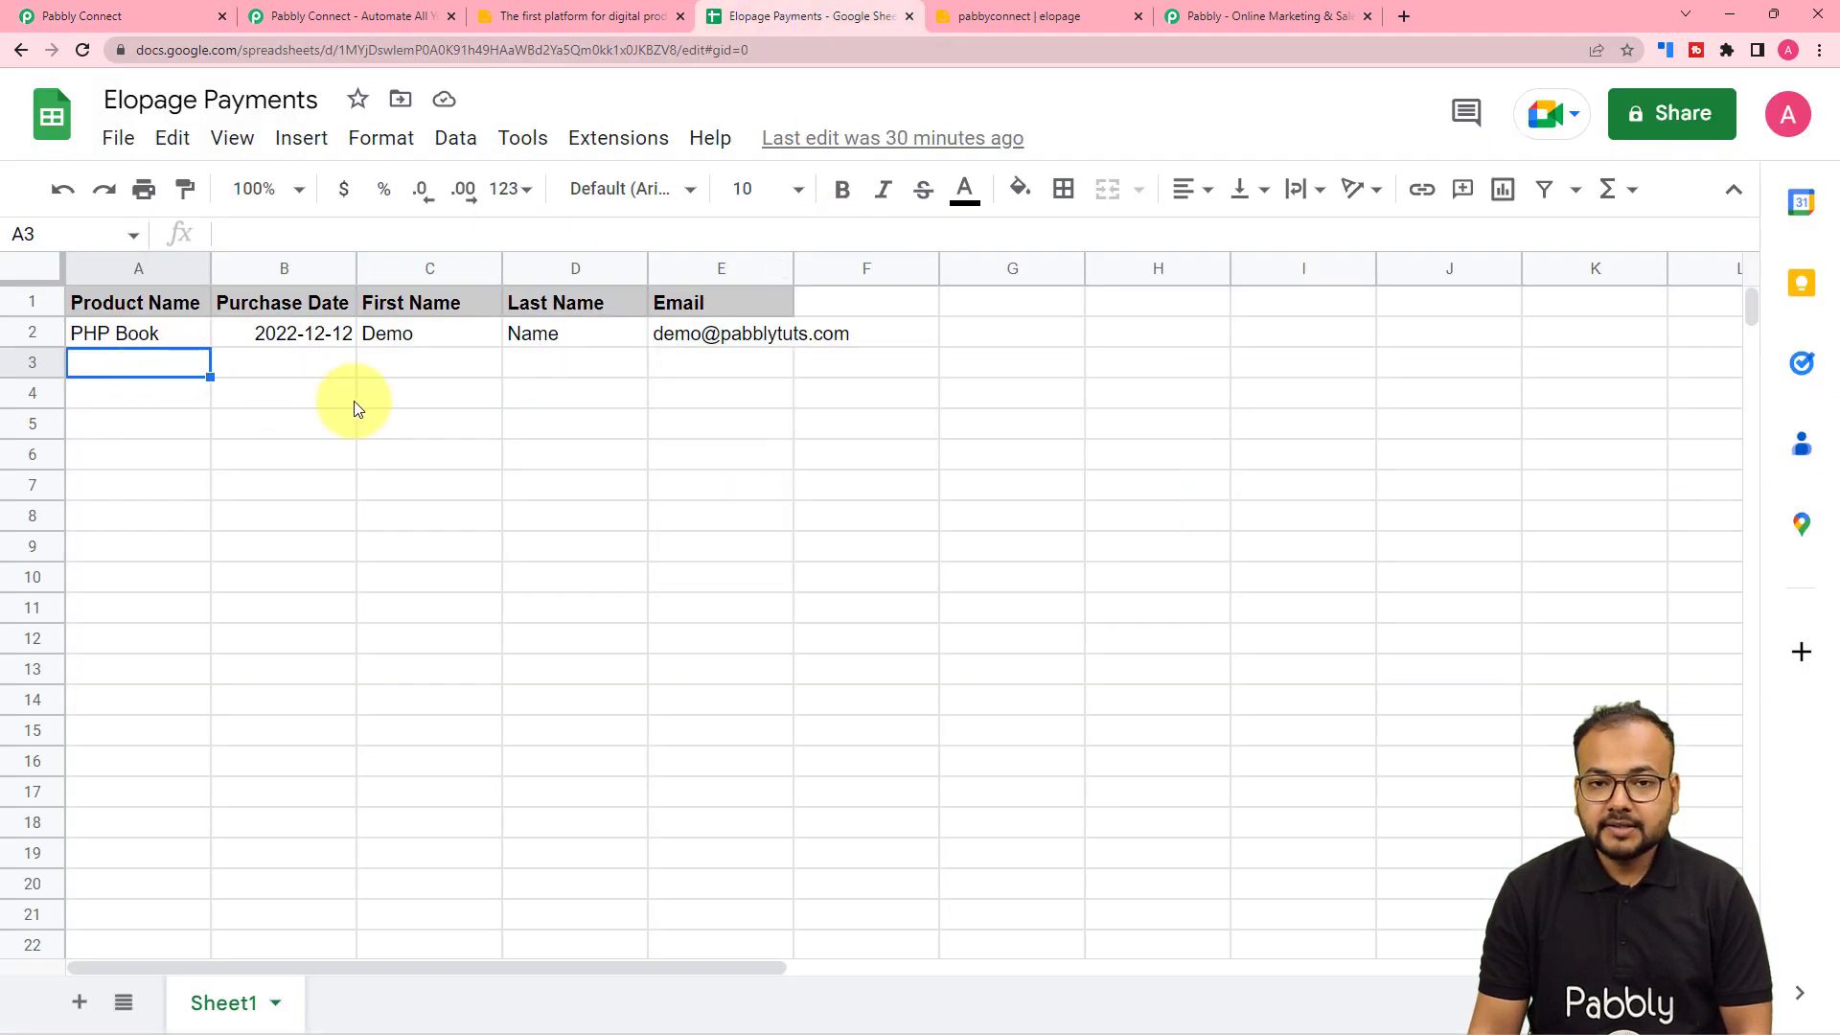
{"action": "left_click", "coordinate": [134, 14]}
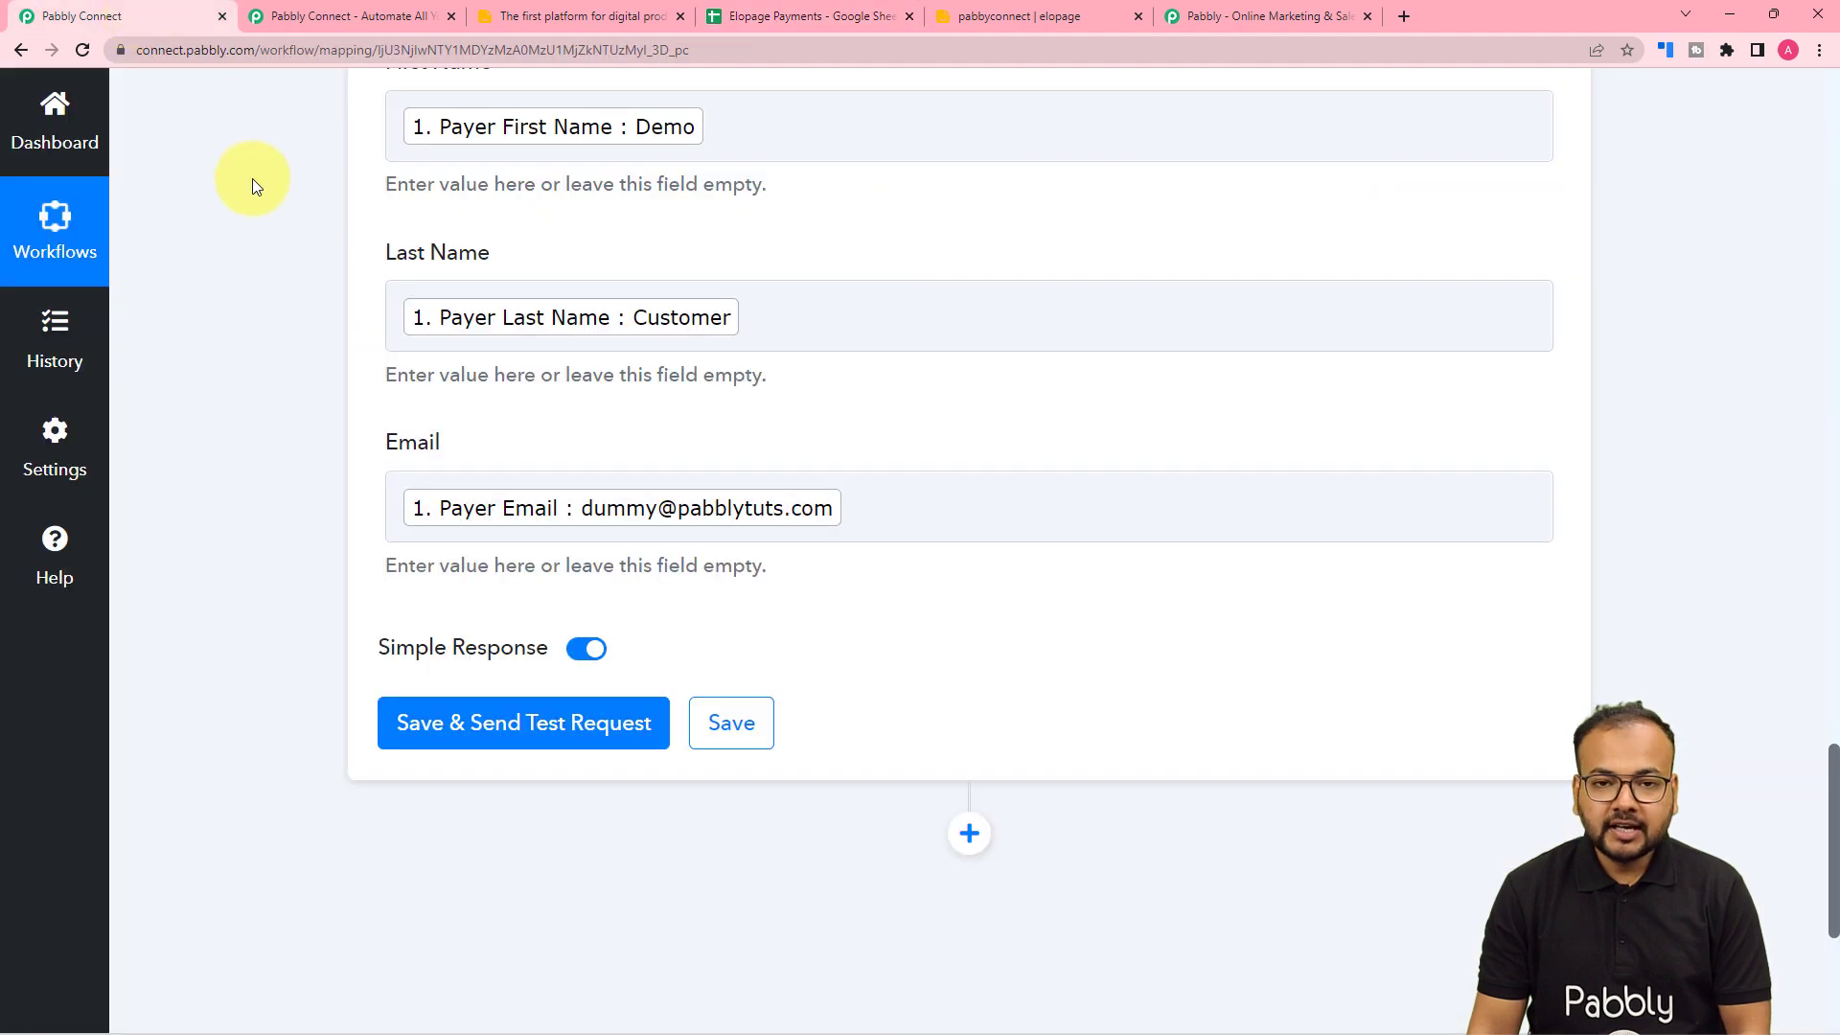
{"action": "scroll", "coordinate": [251, 207], "scroll_direction": "down", "scroll_amount": 2}
{"action": "left_click", "coordinate": [410, 556]}
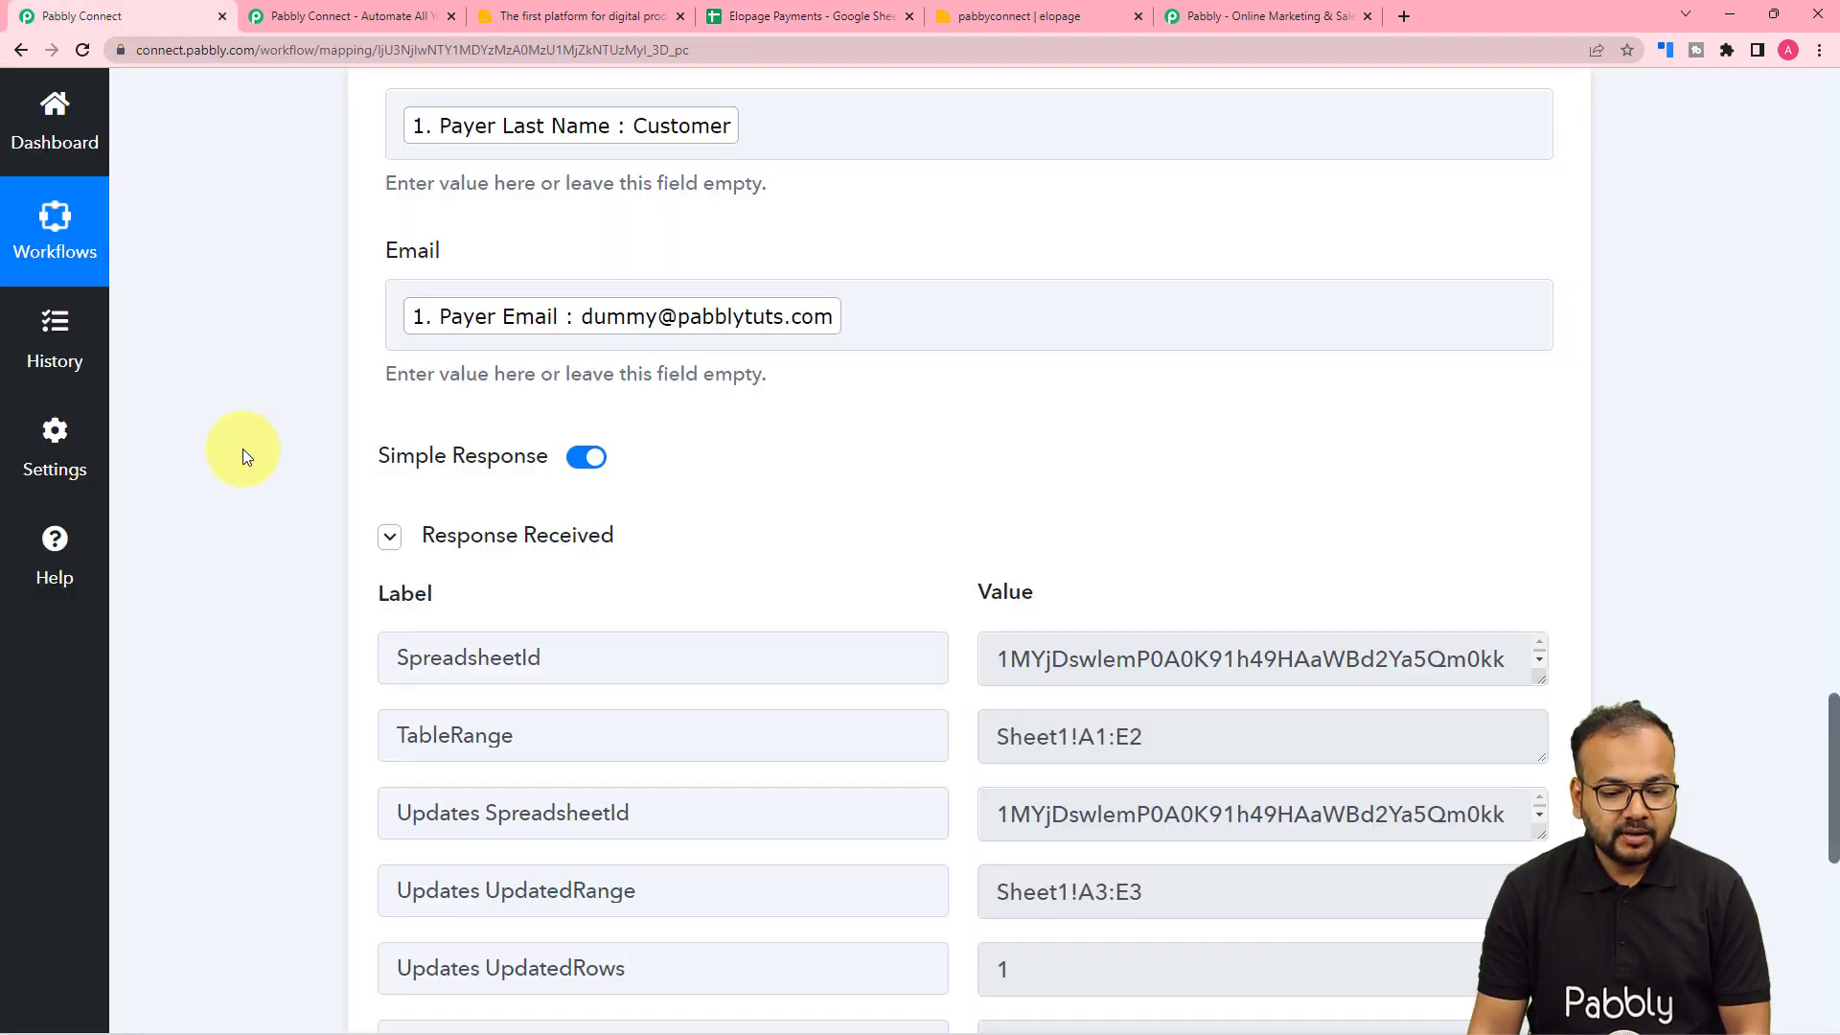
{"action": "scroll", "coordinate": [244, 449], "scroll_direction": "down", "scroll_amount": 3}
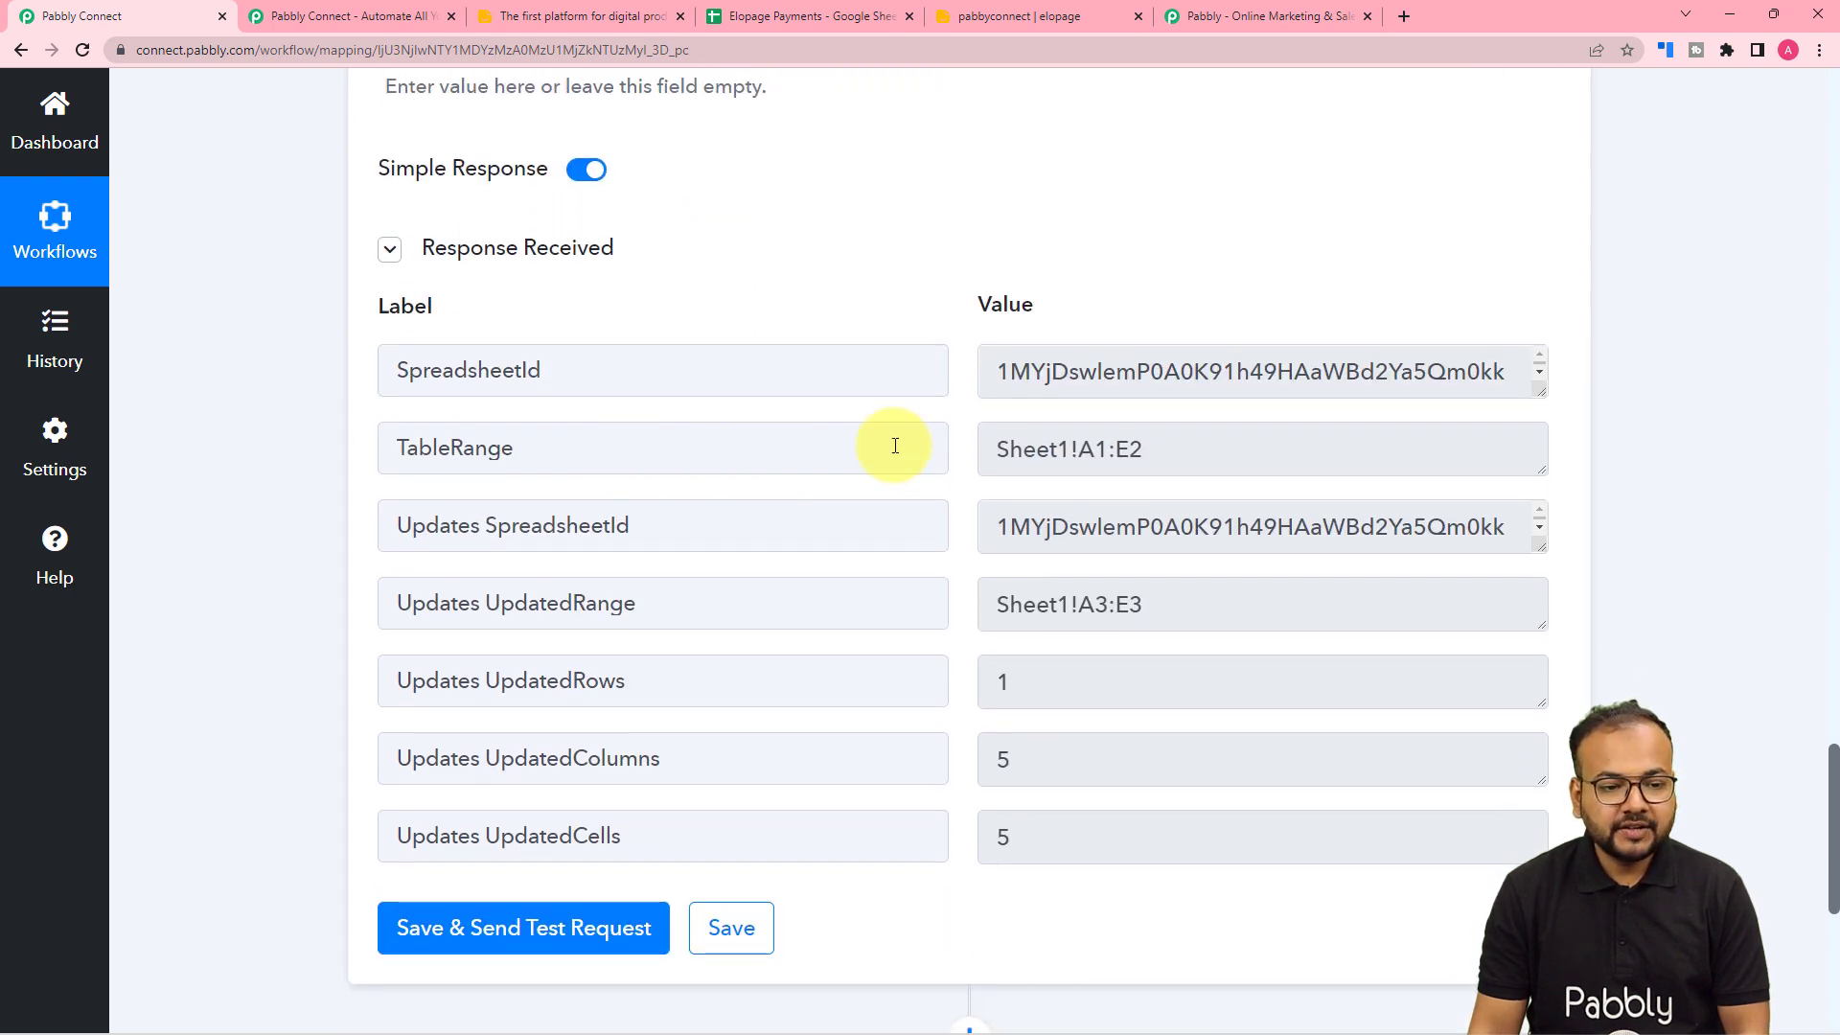
{"action": "left_click", "coordinate": [814, 20]}
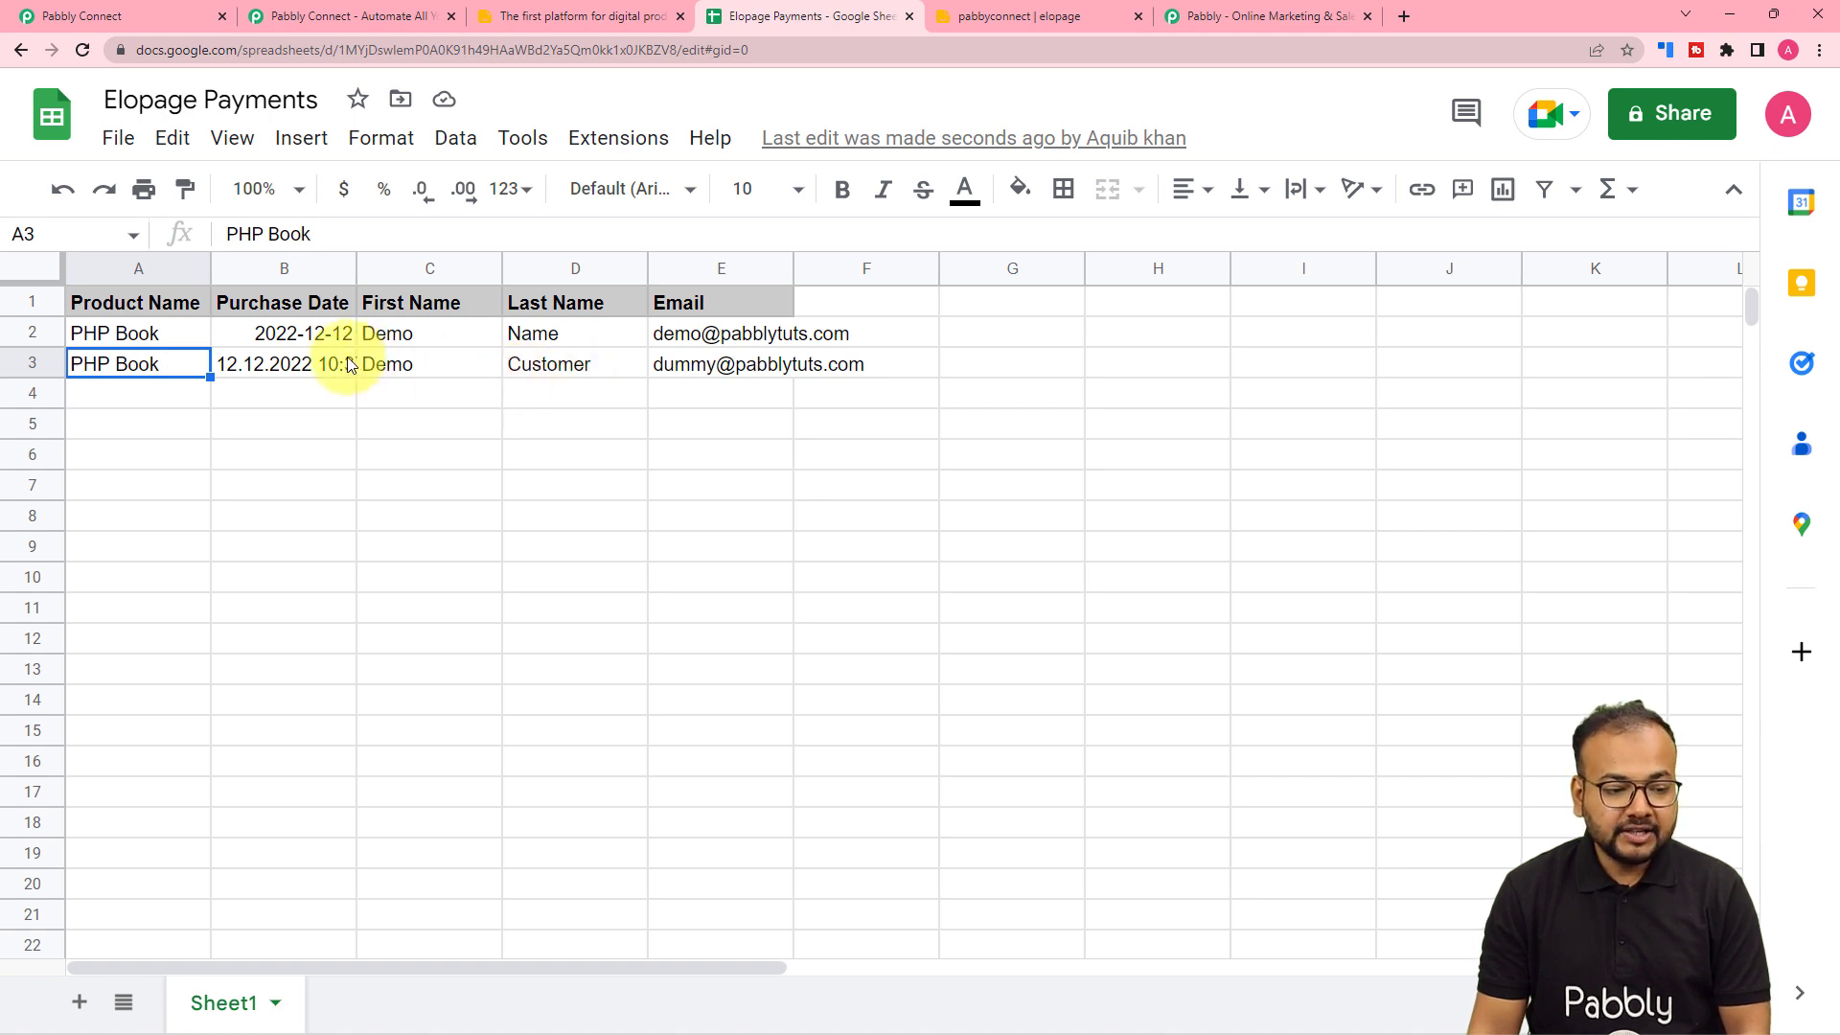
- Compare the spreadsheet's new row with the mapping, then collapse the Google Sheets action card
{"action": "left_click", "coordinate": [109, 8]}
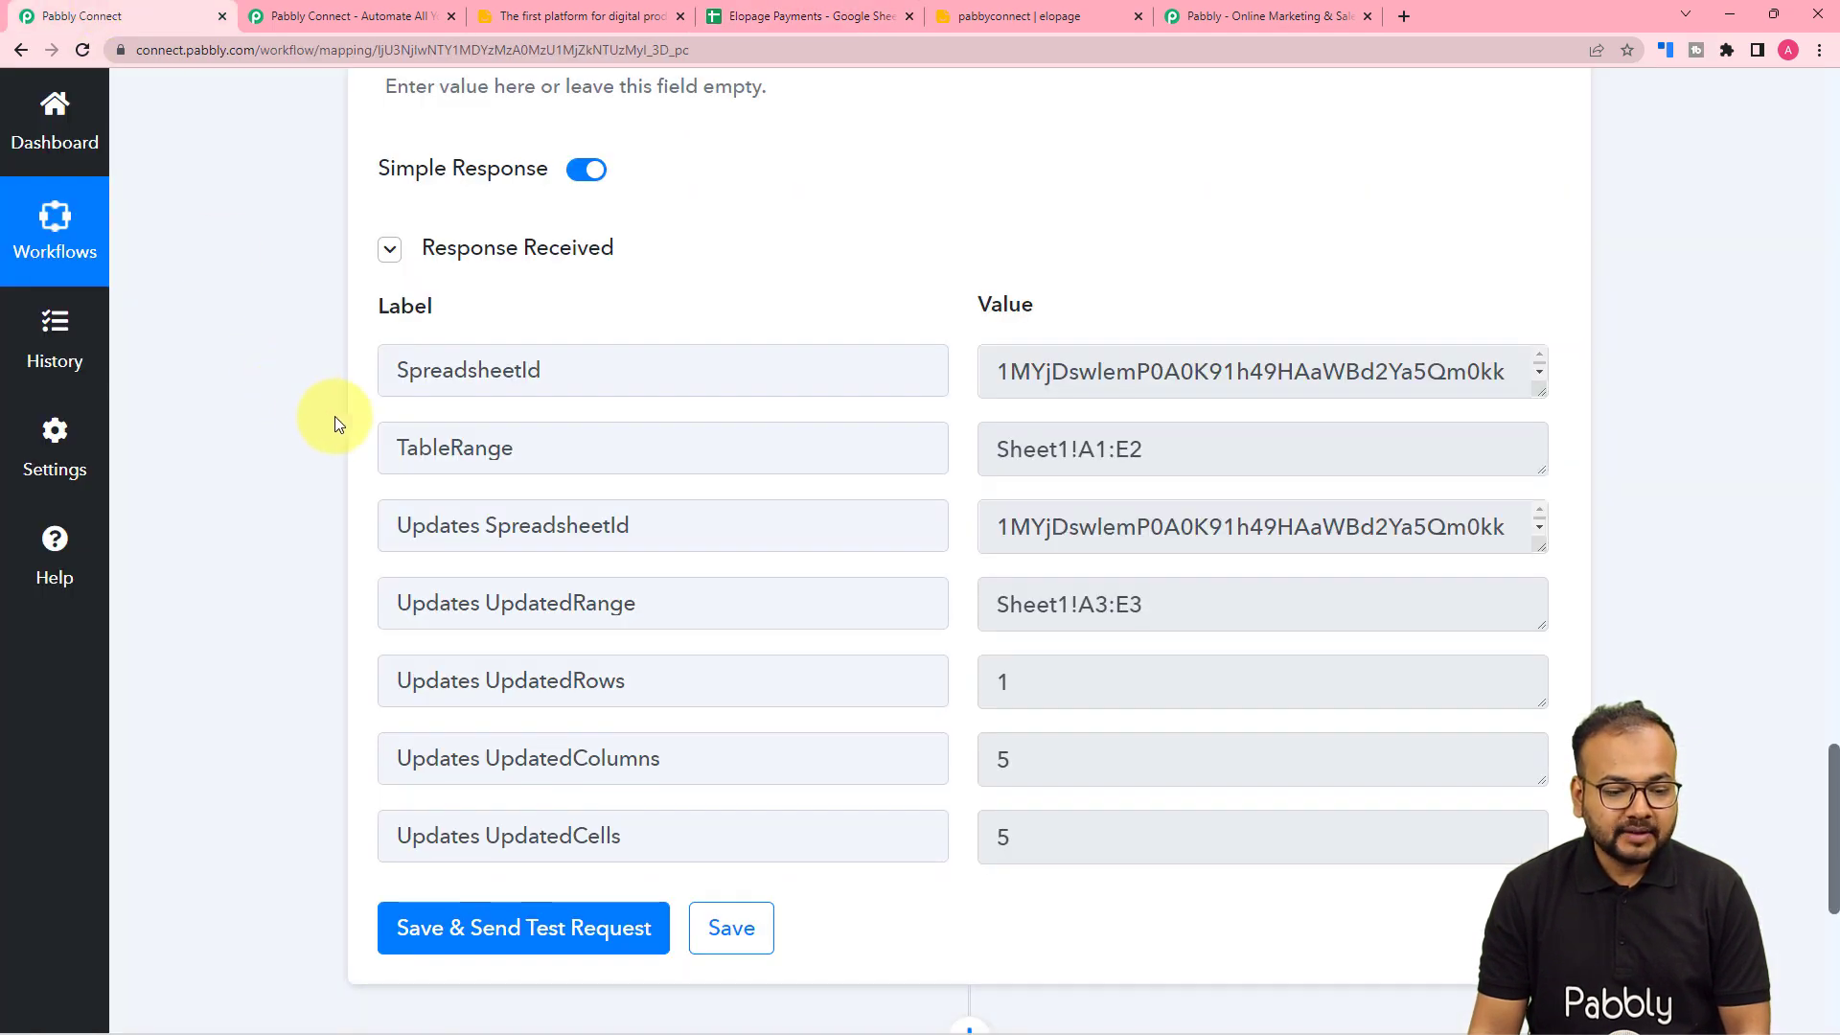
{"action": "scroll", "coordinate": [338, 424], "scroll_direction": "up", "scroll_amount": 7}
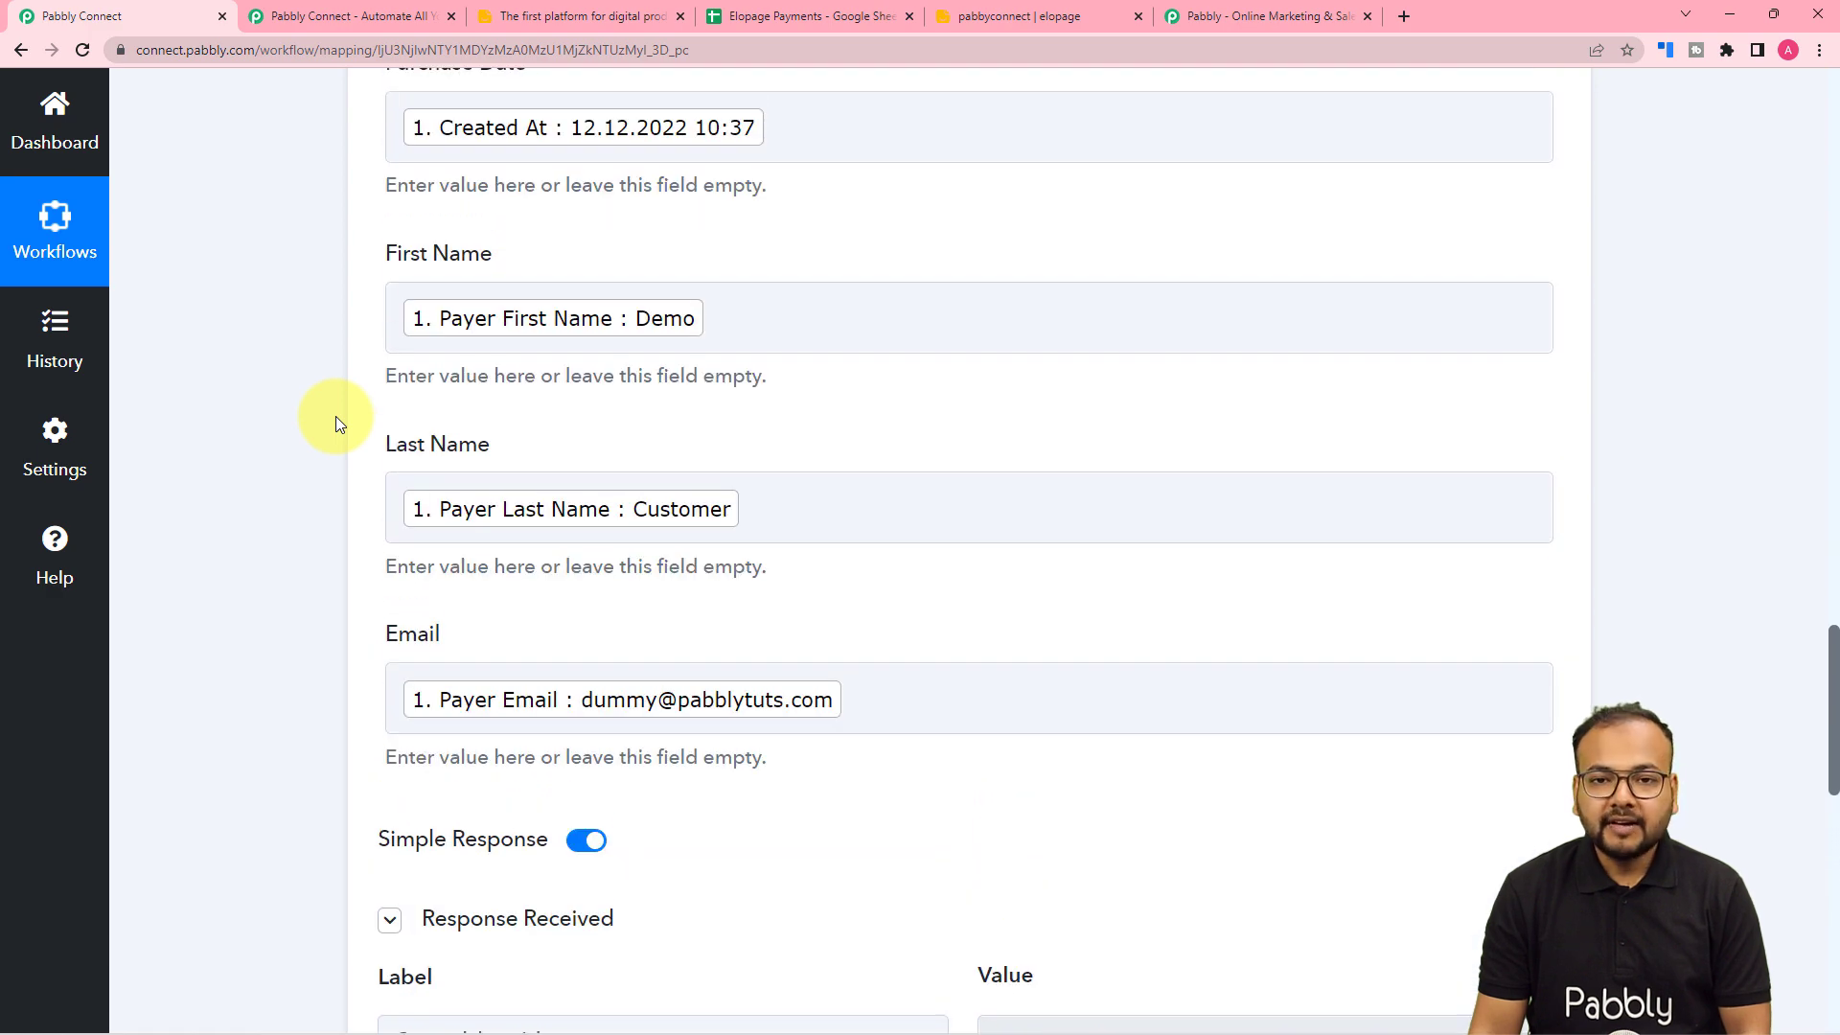
{"action": "left_click", "coordinate": [757, 21]}
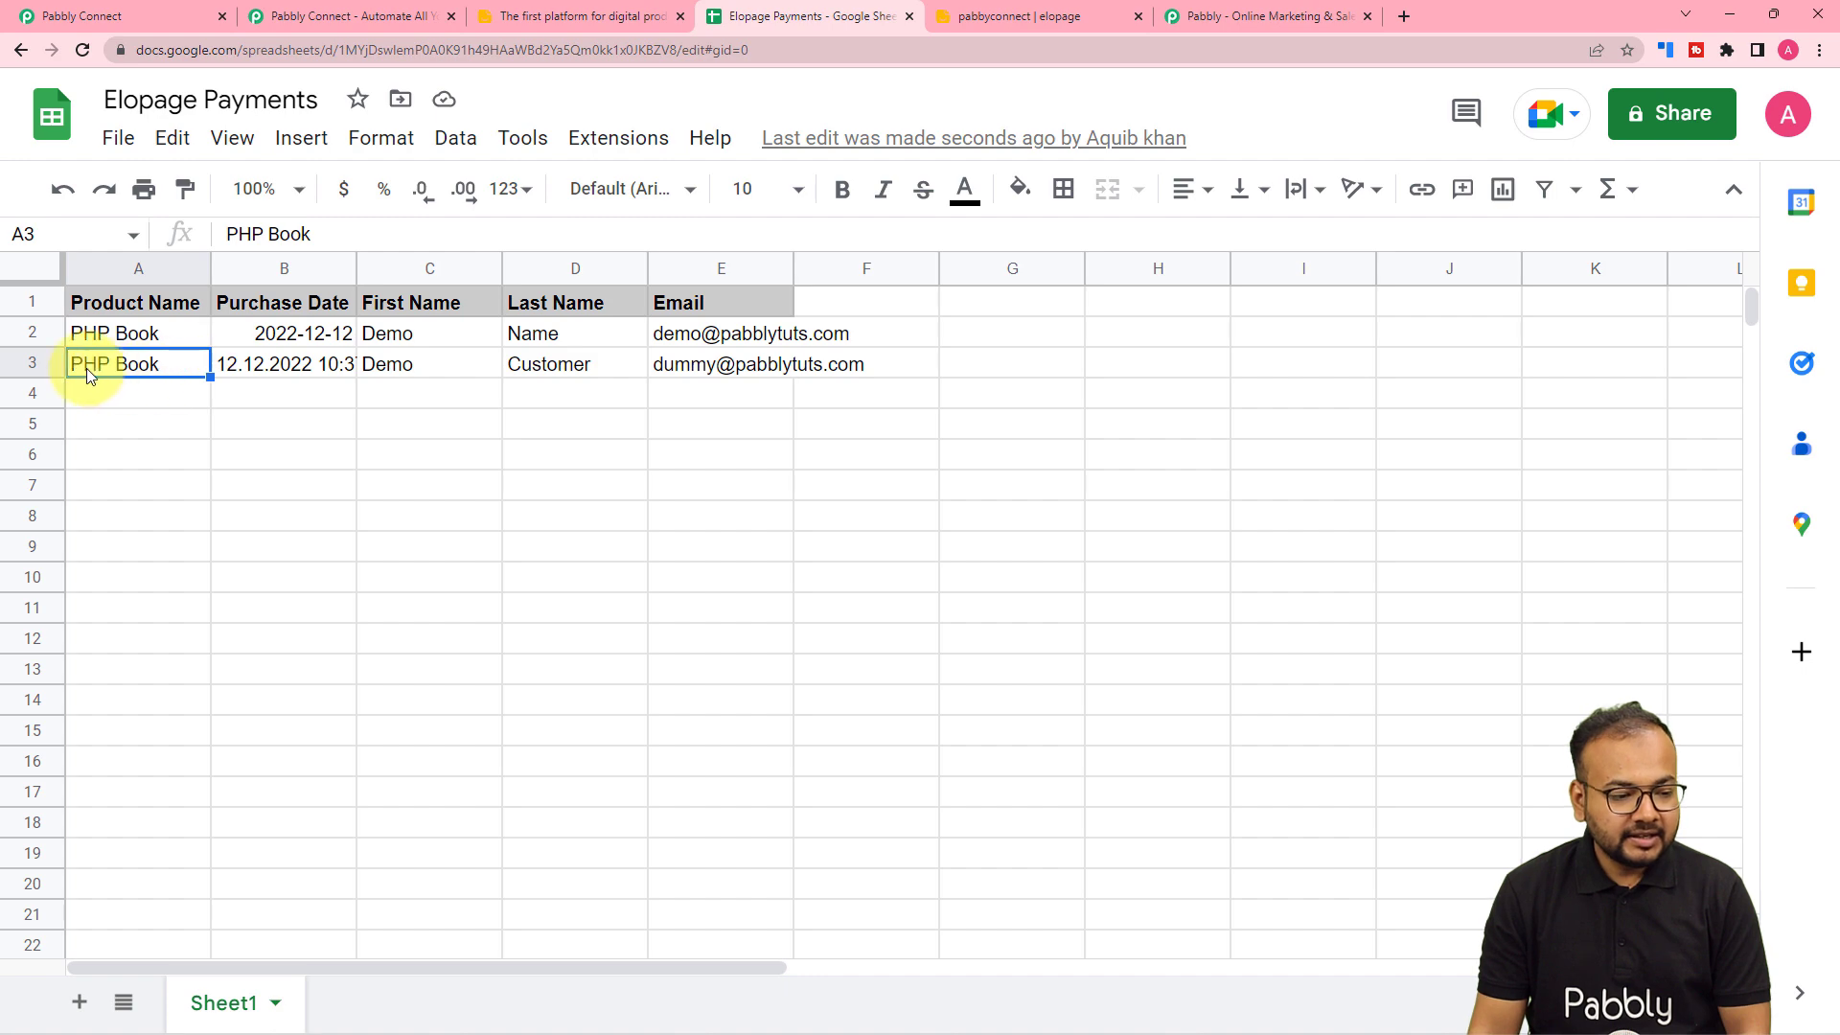
{"action": "left_click", "coordinate": [157, 6]}
{"action": "scroll", "coordinate": [247, 333], "scroll_direction": "up", "scroll_amount": 10}
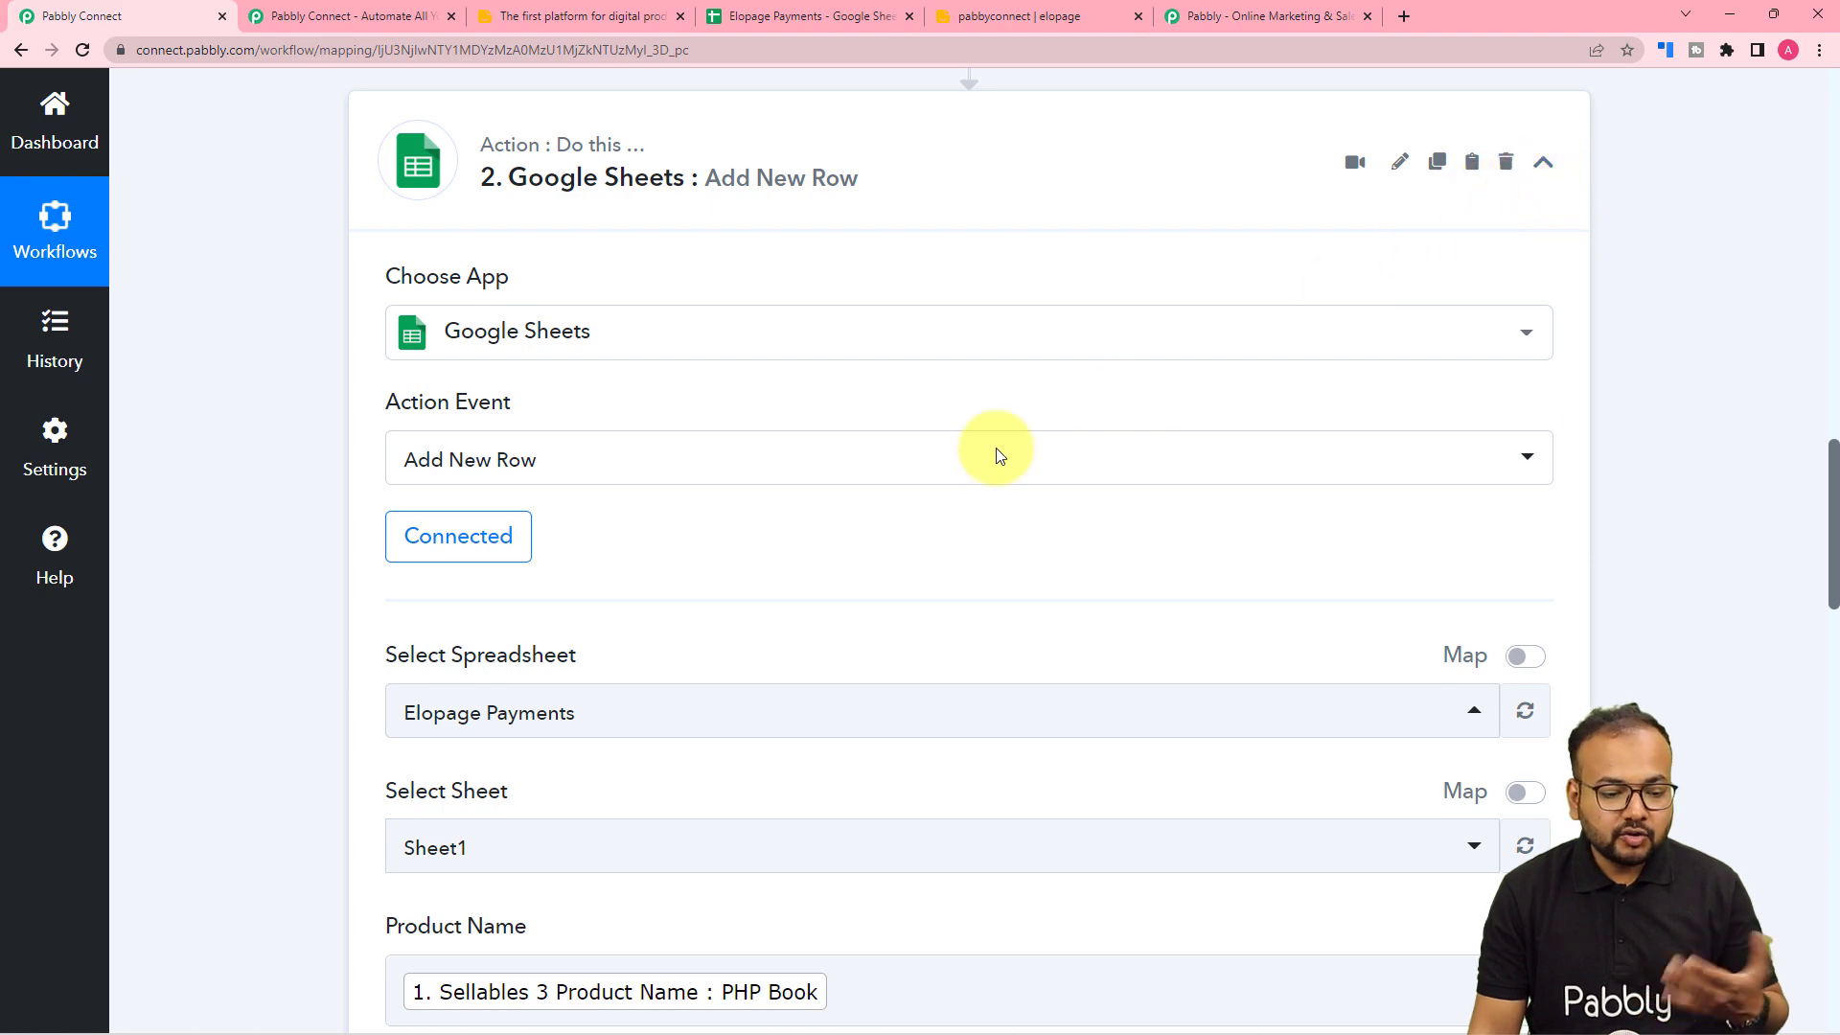
{"action": "scroll", "coordinate": [823, 513], "scroll_direction": "down", "scroll_amount": 3}
{"action": "scroll", "coordinate": [958, 508], "scroll_direction": "up", "scroll_amount": 6}
{"action": "scroll", "coordinate": [1075, 500], "scroll_direction": "up", "scroll_amount": 1}
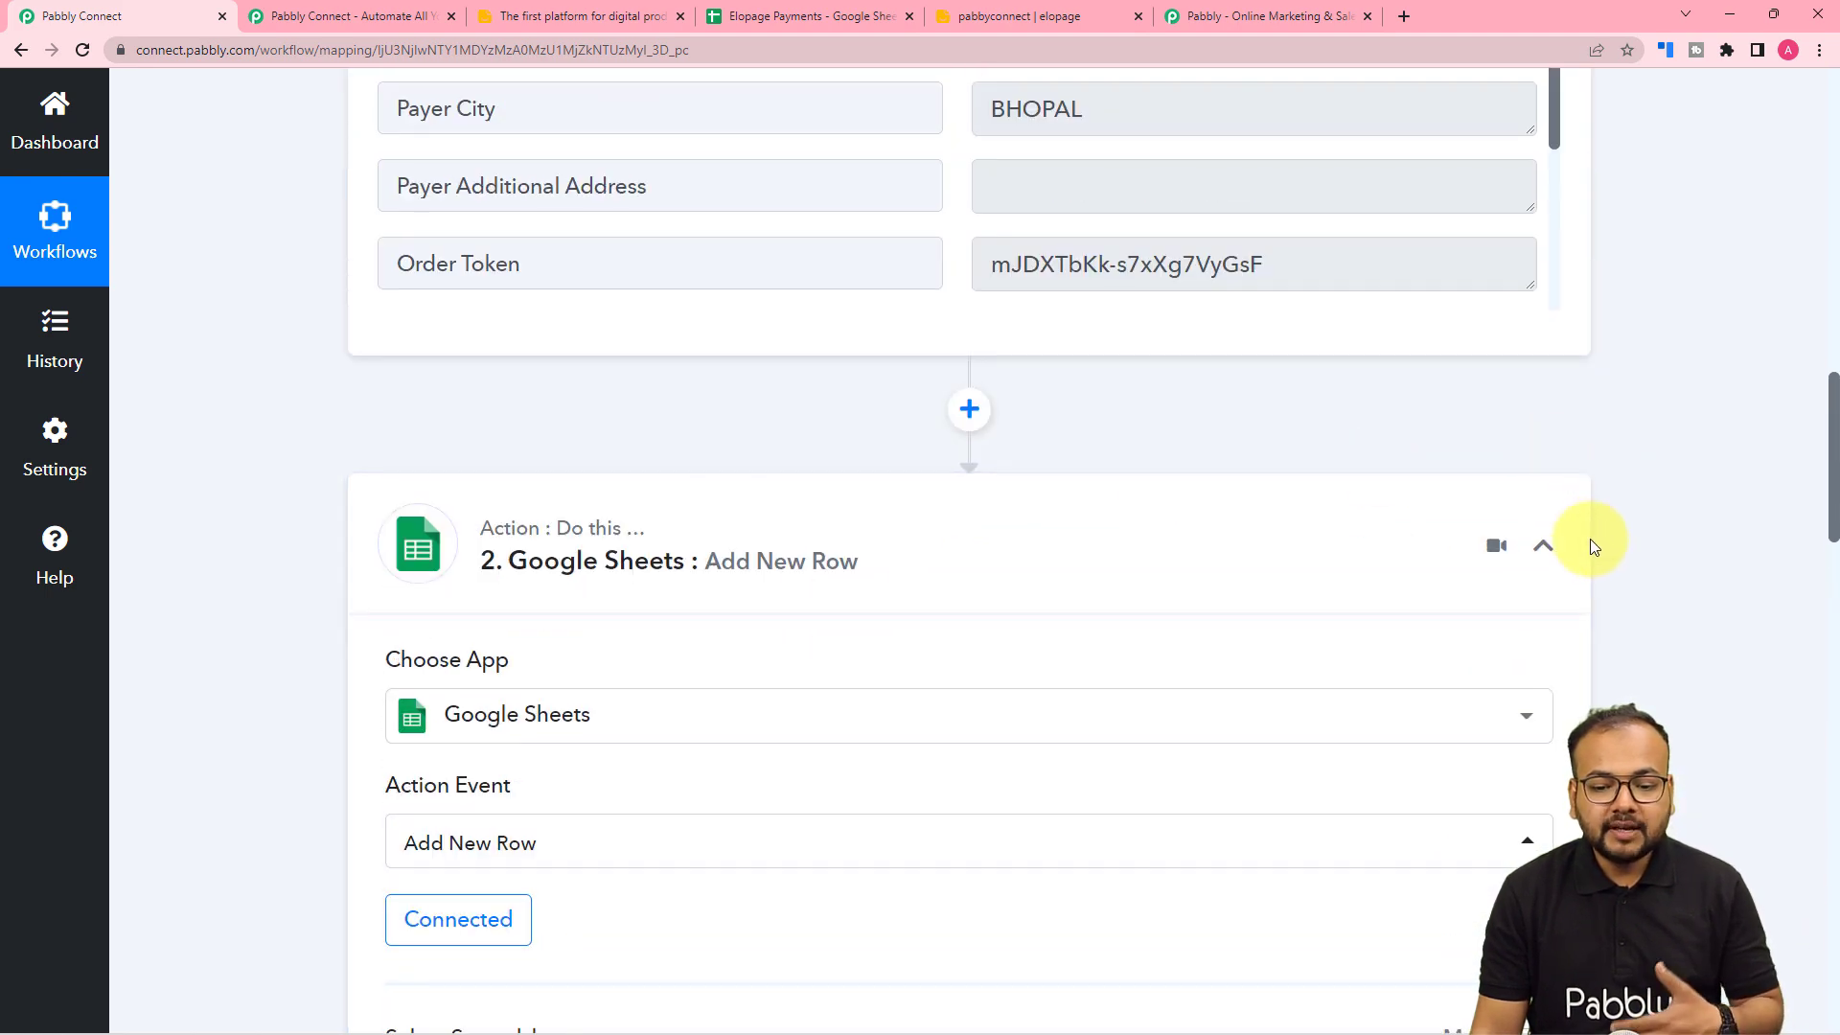
{"action": "left_click", "coordinate": [1545, 548]}
- Recheck the new spreadsheet row, then collapse the Elopage New Payment trigger card
{"action": "scroll", "coordinate": [1658, 512], "scroll_direction": "up", "scroll_amount": 5}
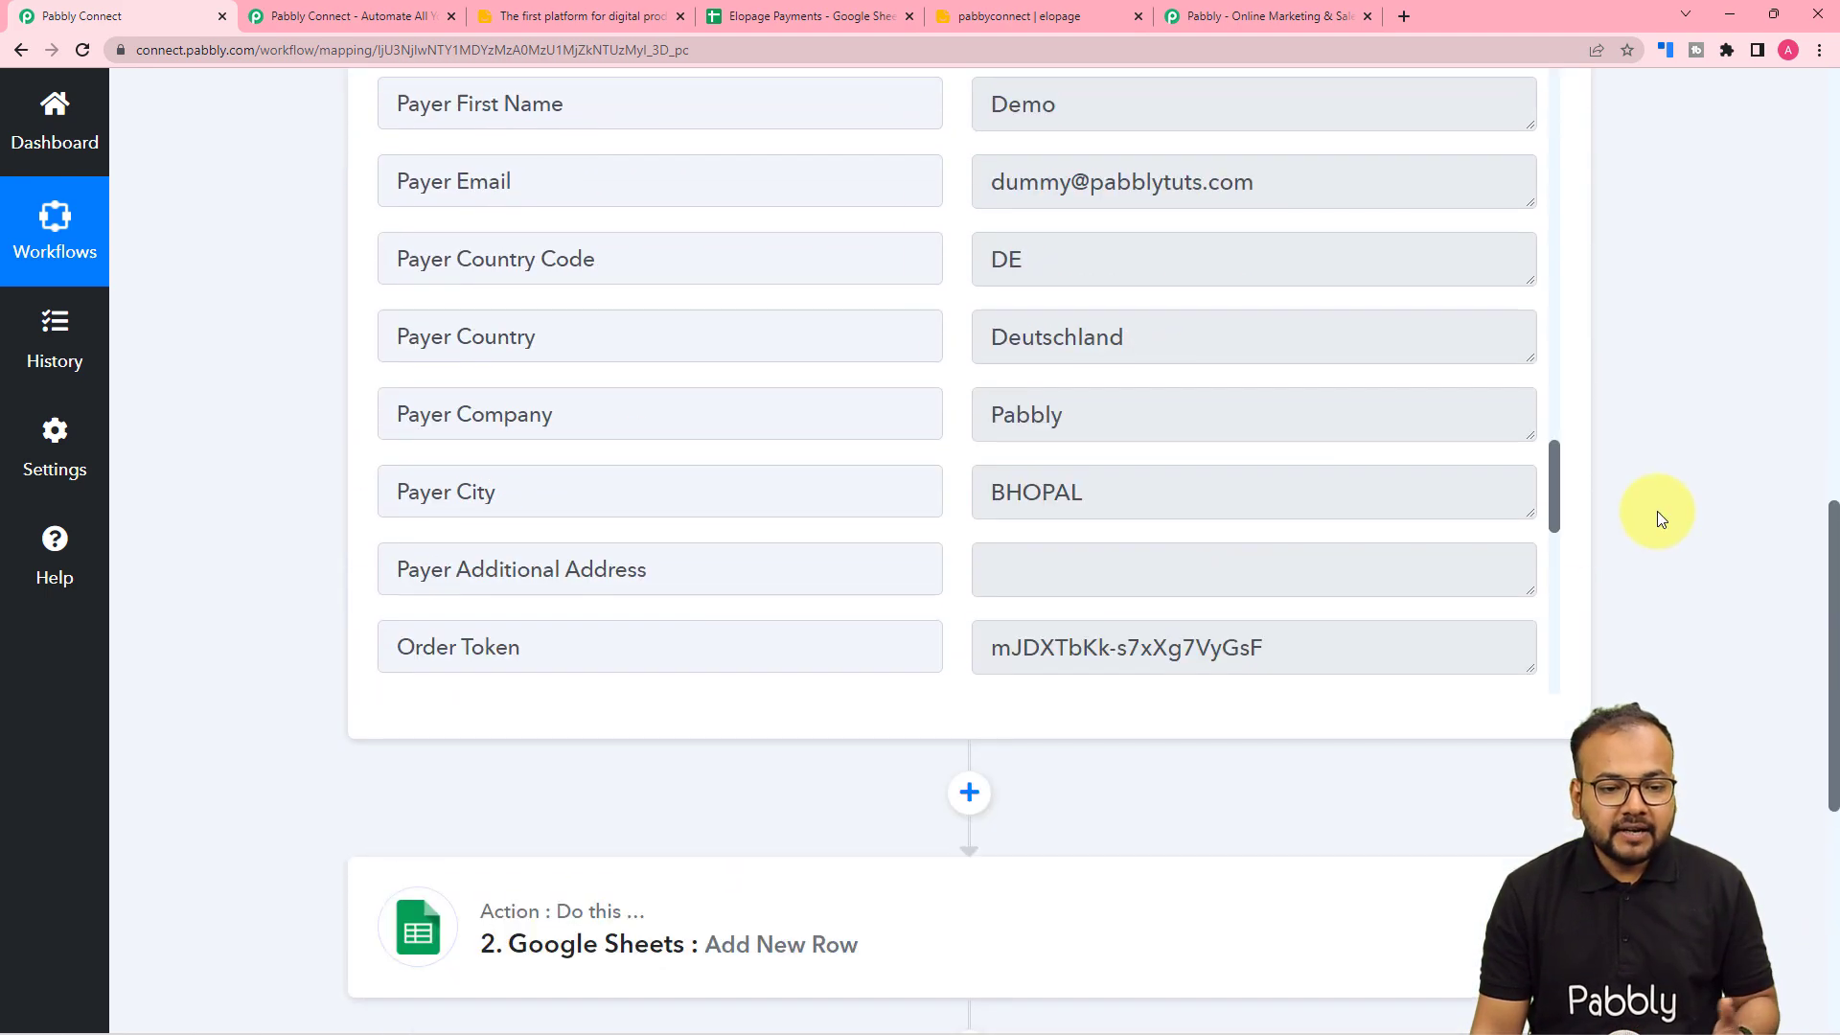
{"action": "scroll", "coordinate": [1658, 510], "scroll_direction": "up", "scroll_amount": 4}
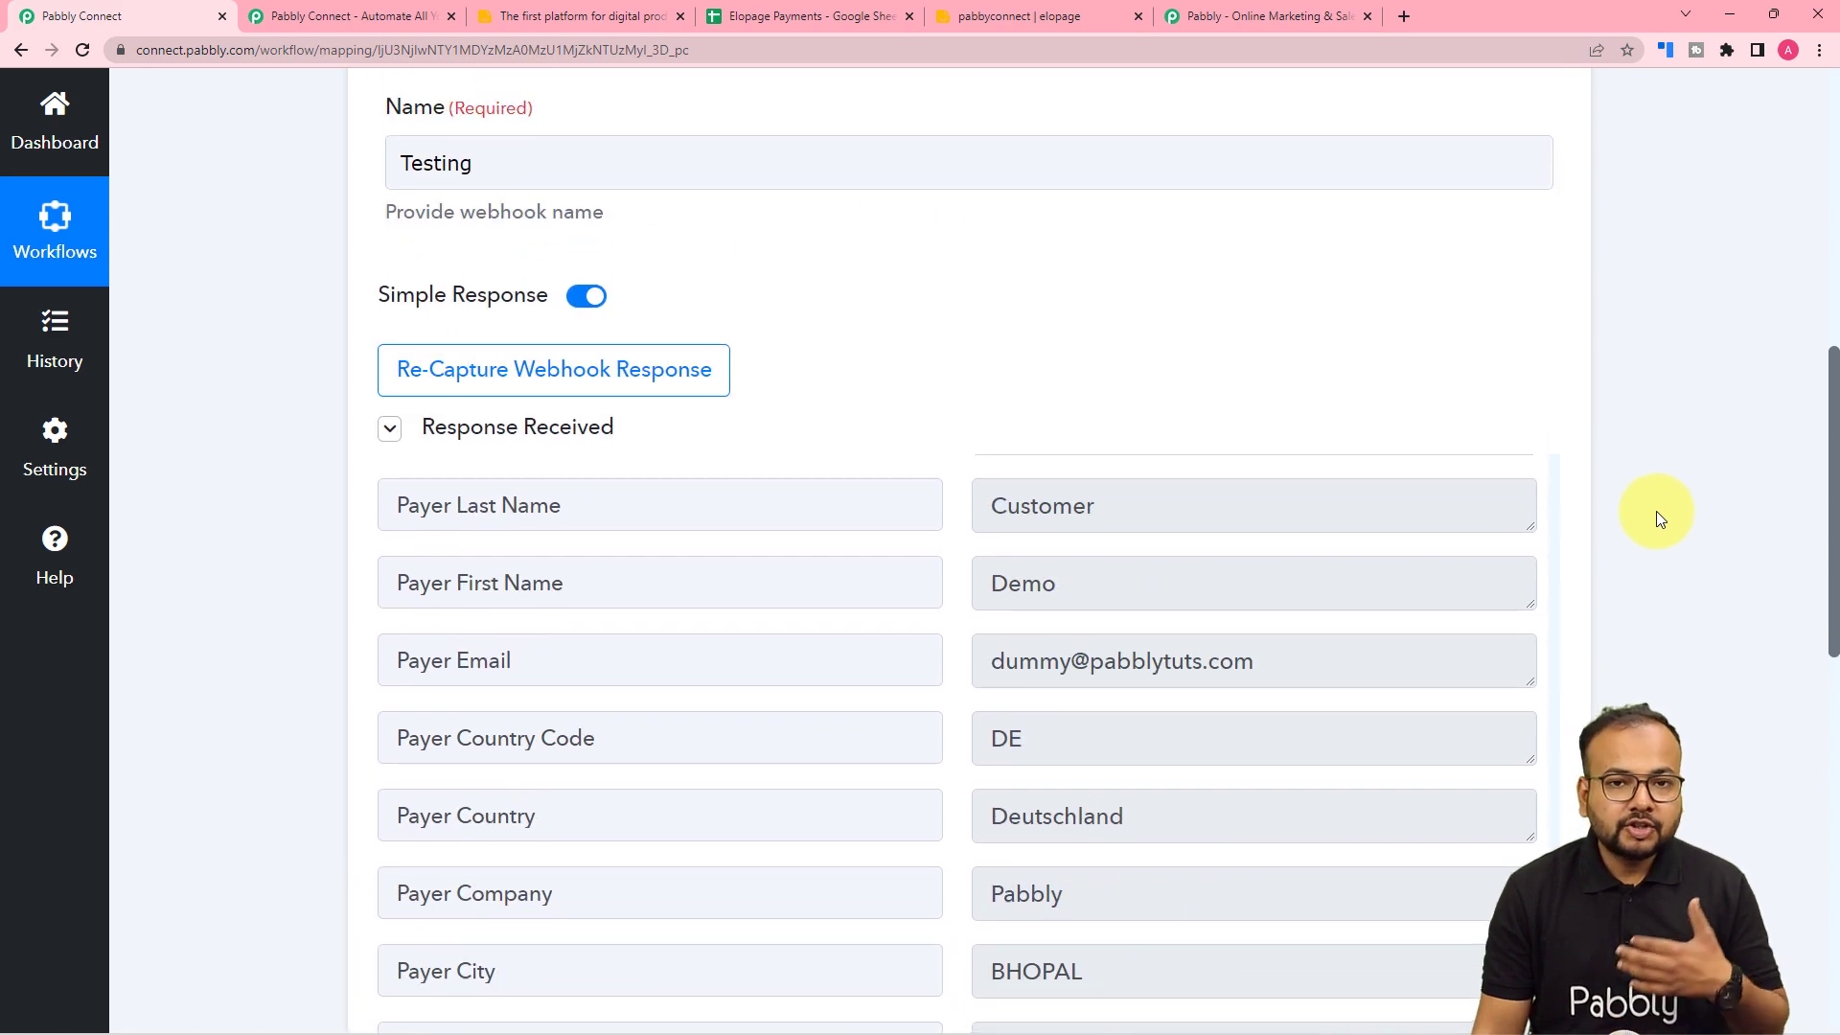
{"action": "scroll", "coordinate": [1656, 509], "scroll_direction": "up", "scroll_amount": 3}
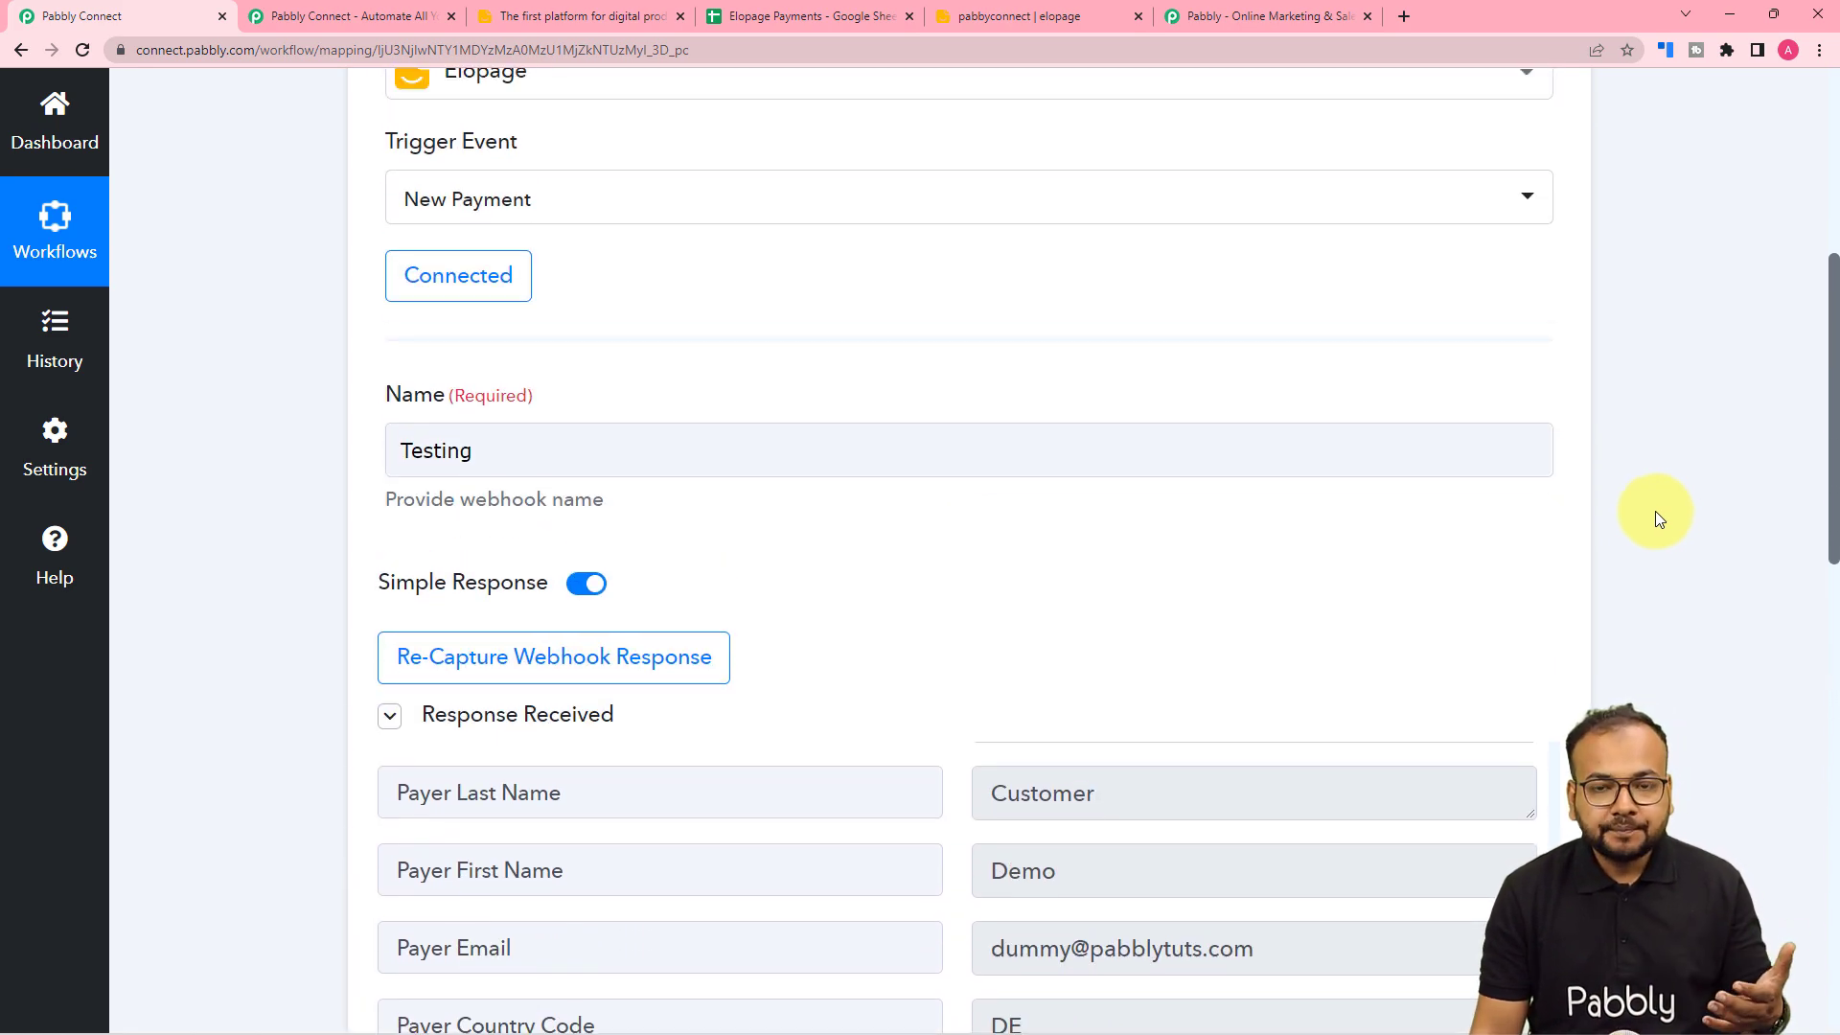
{"action": "scroll", "coordinate": [1231, 500], "scroll_direction": "down", "scroll_amount": 8}
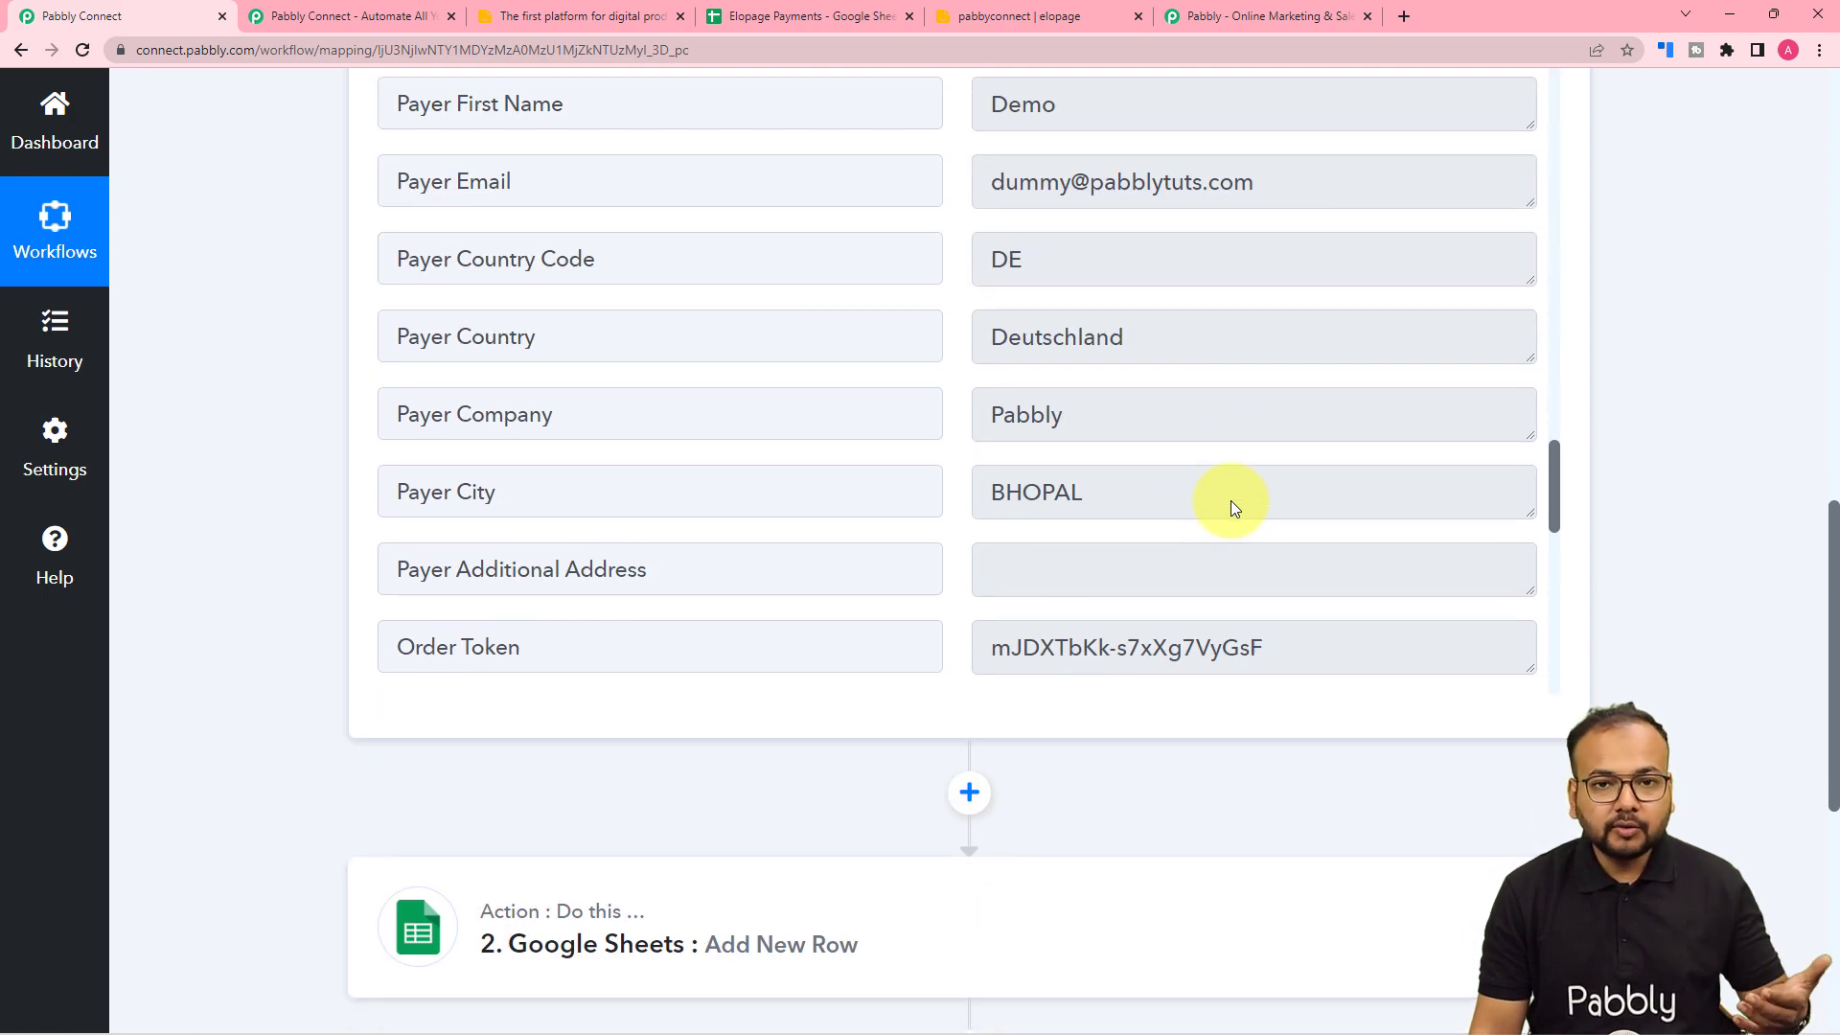
{"action": "left_click", "coordinate": [849, 13]}
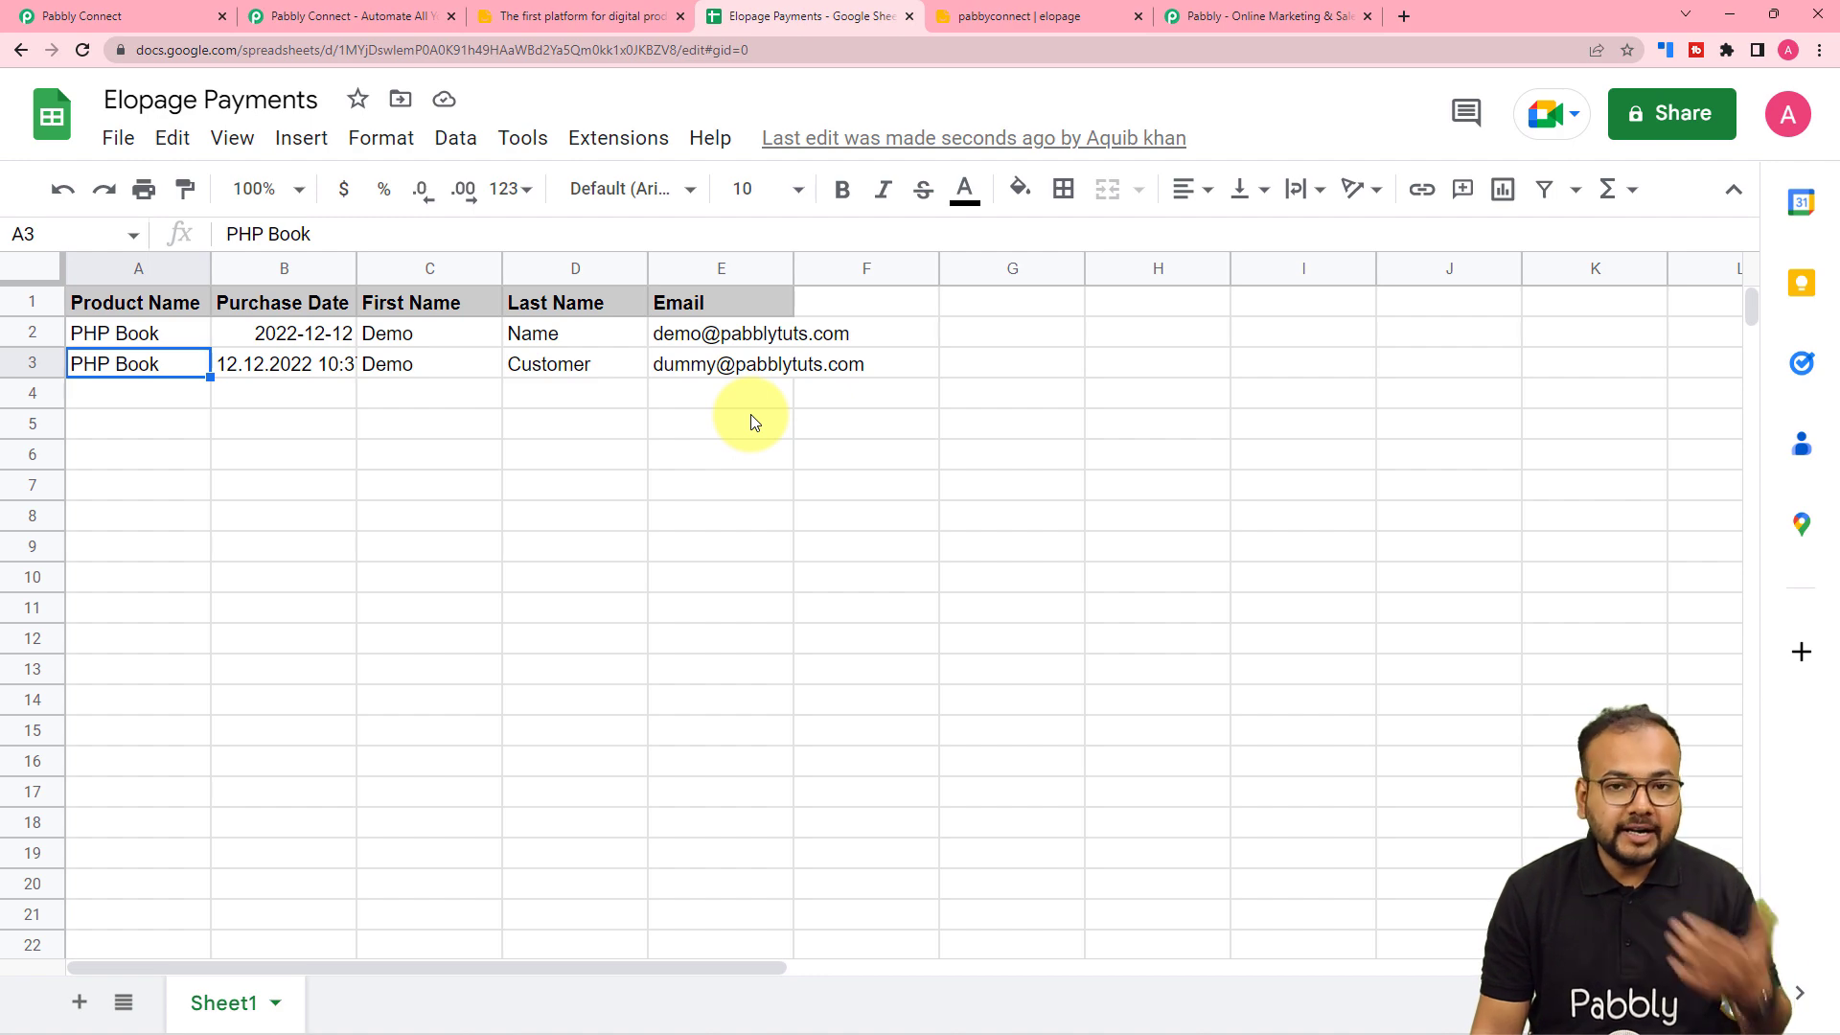
{"action": "left_click", "coordinate": [135, 16]}
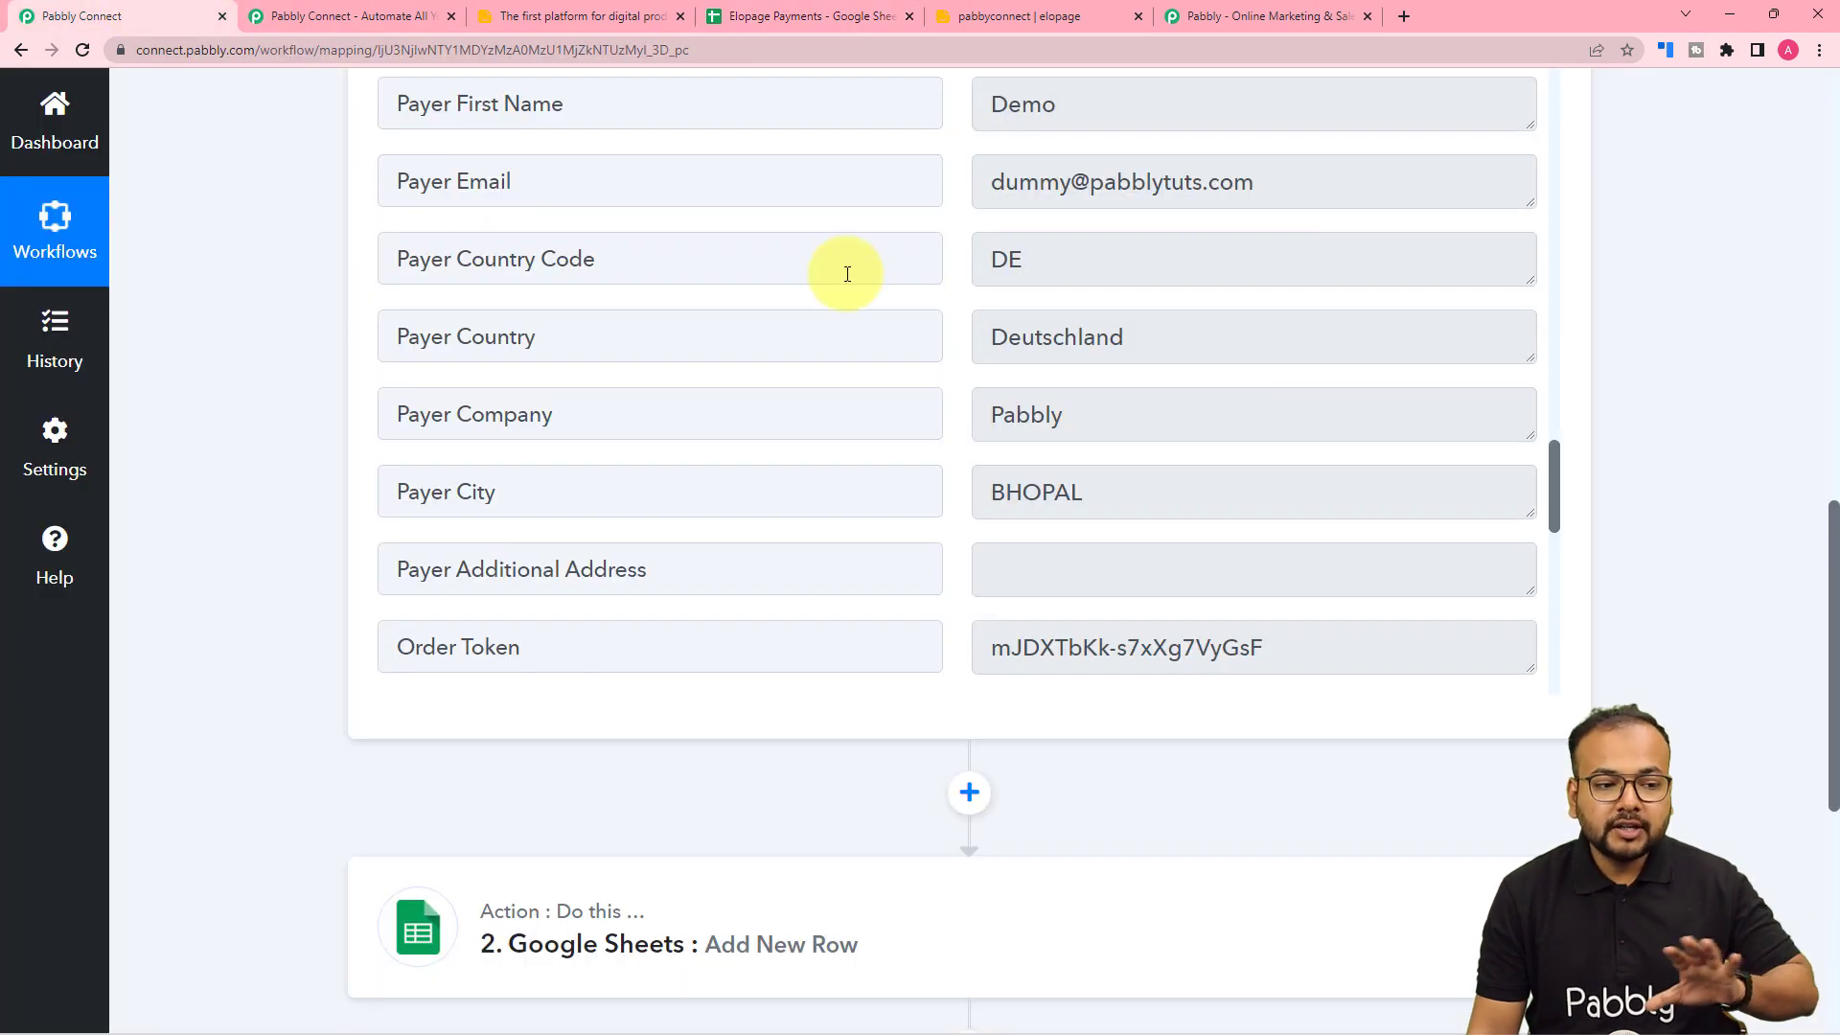
{"action": "scroll", "coordinate": [1248, 358], "scroll_direction": "up", "scroll_amount": 5}
{"action": "scroll", "coordinate": [1783, 321], "scroll_direction": "up", "scroll_amount": 8}
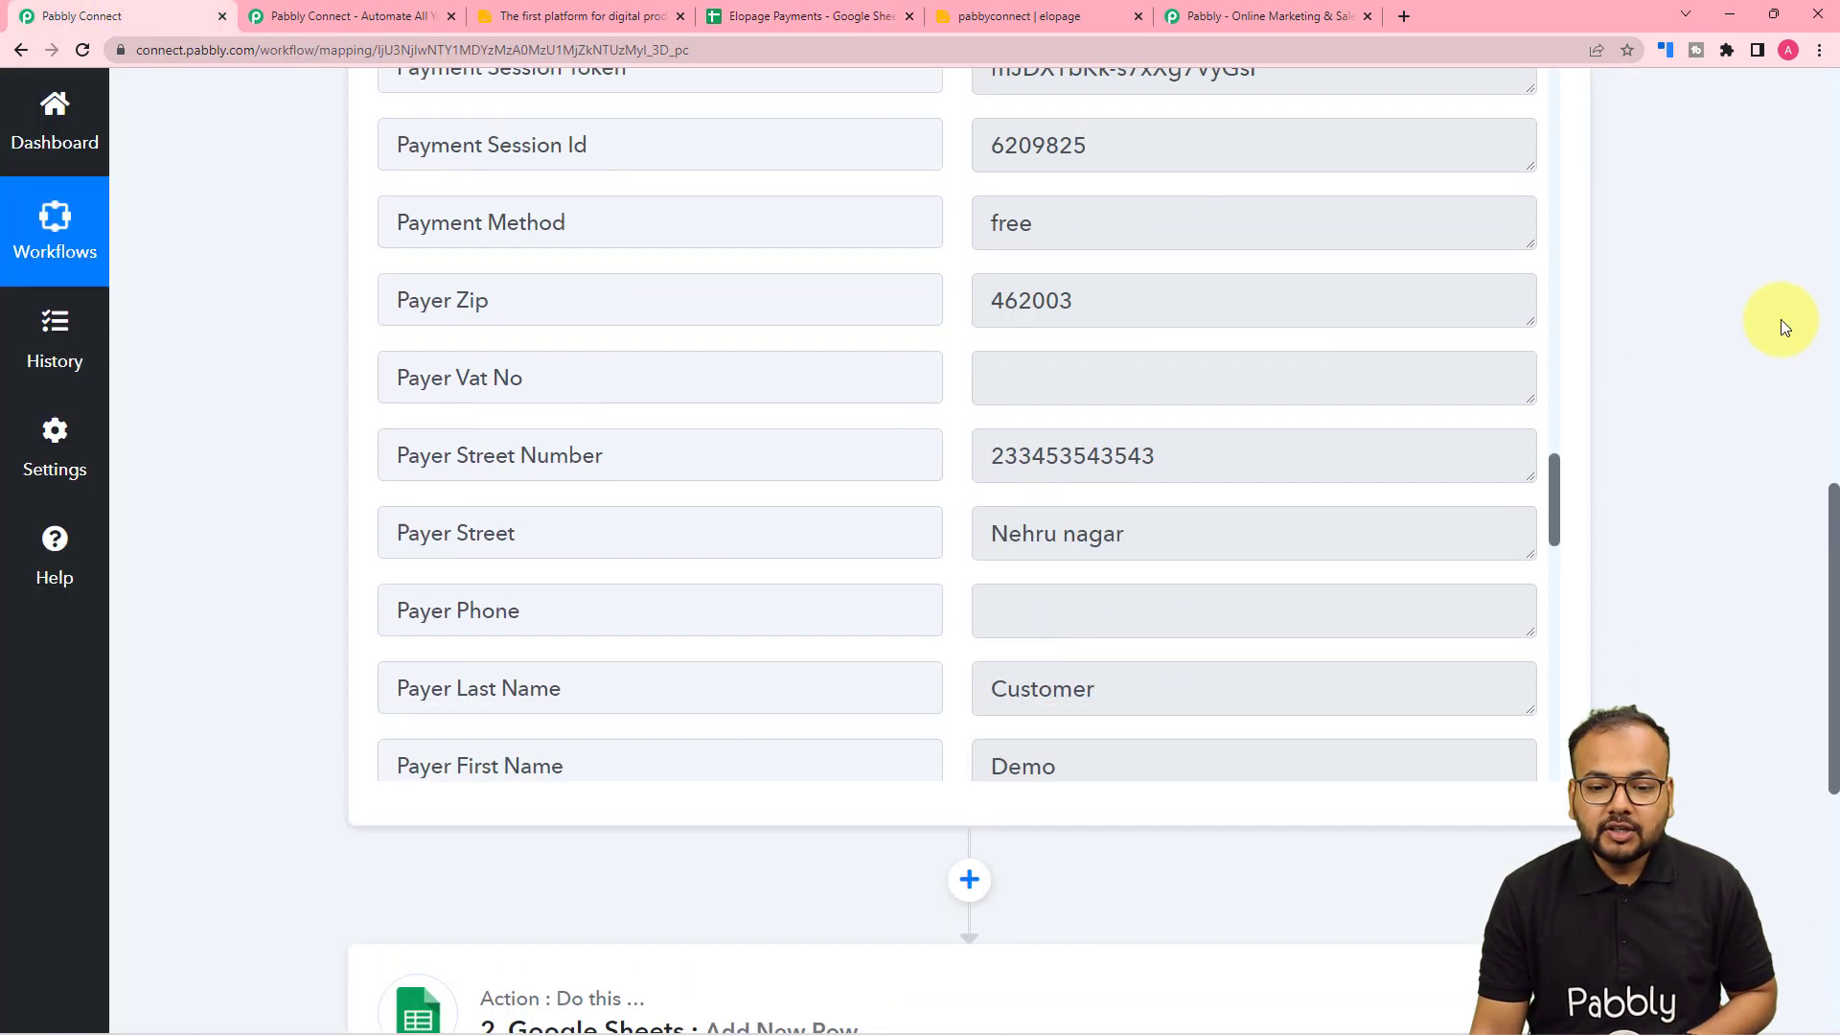
{"action": "scroll", "coordinate": [1767, 325], "scroll_direction": "up", "scroll_amount": 5}
{"action": "left_click", "coordinate": [1545, 376]}
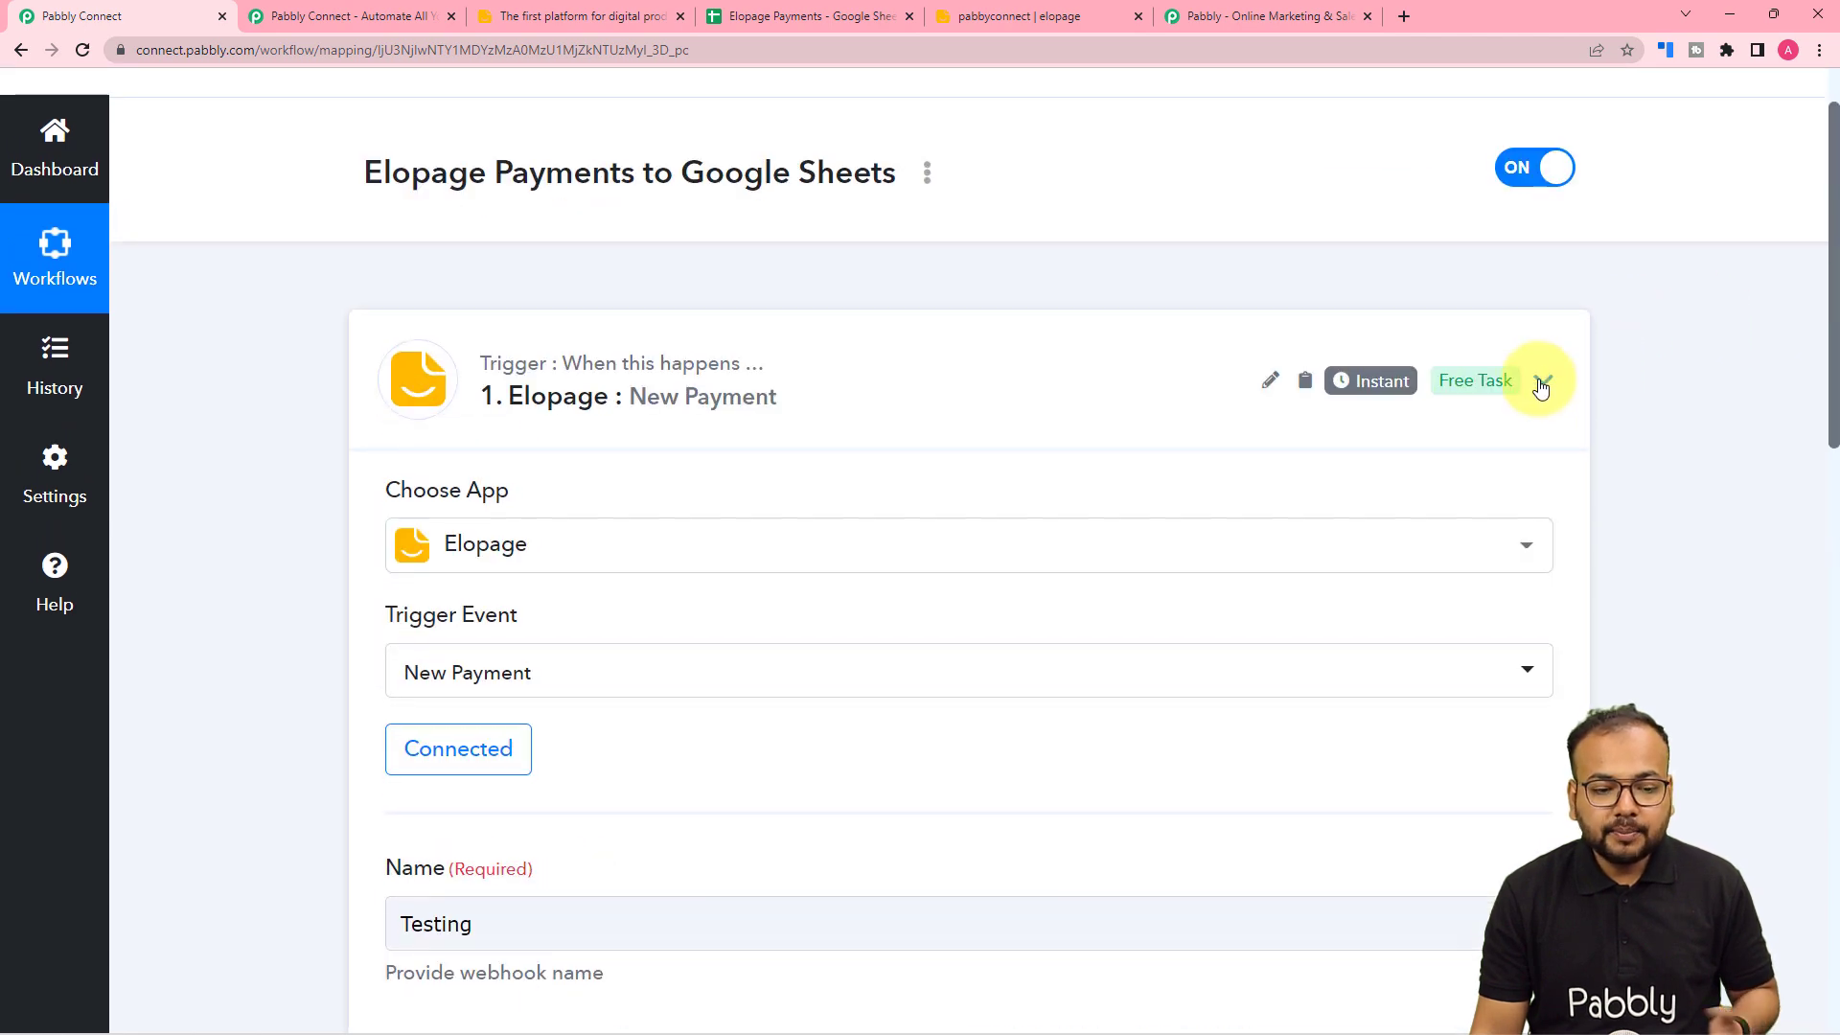